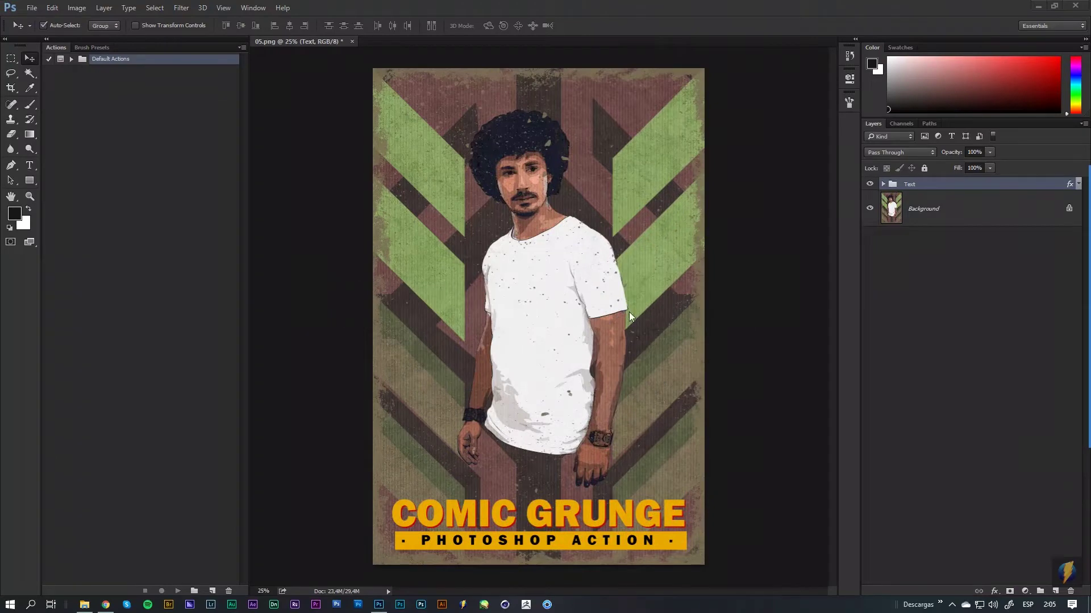
Step: Show the Actions panel from the Window menu
{"action": "left_click", "coordinate": [253, 8]}
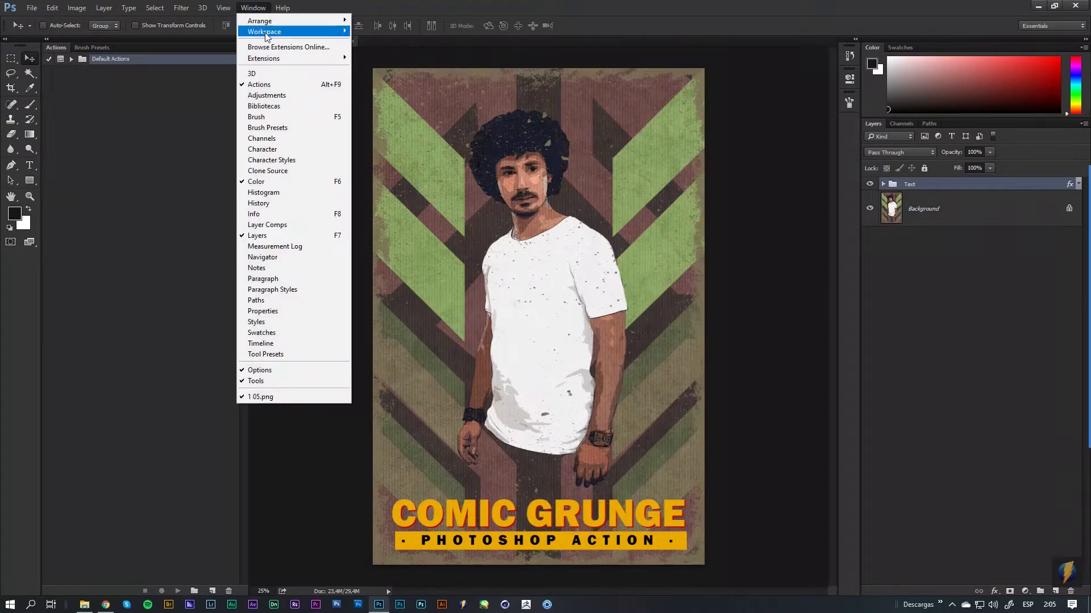
{"action": "left_click", "coordinate": [268, 85]}
{"action": "left_click", "coordinate": [253, 8]}
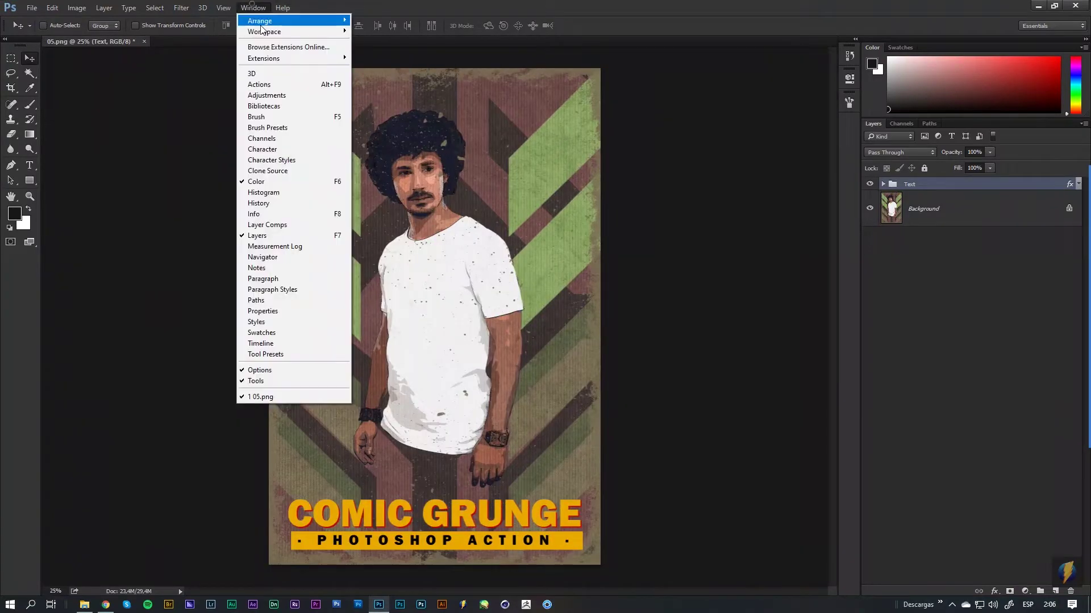
{"action": "left_click", "coordinate": [267, 85]}
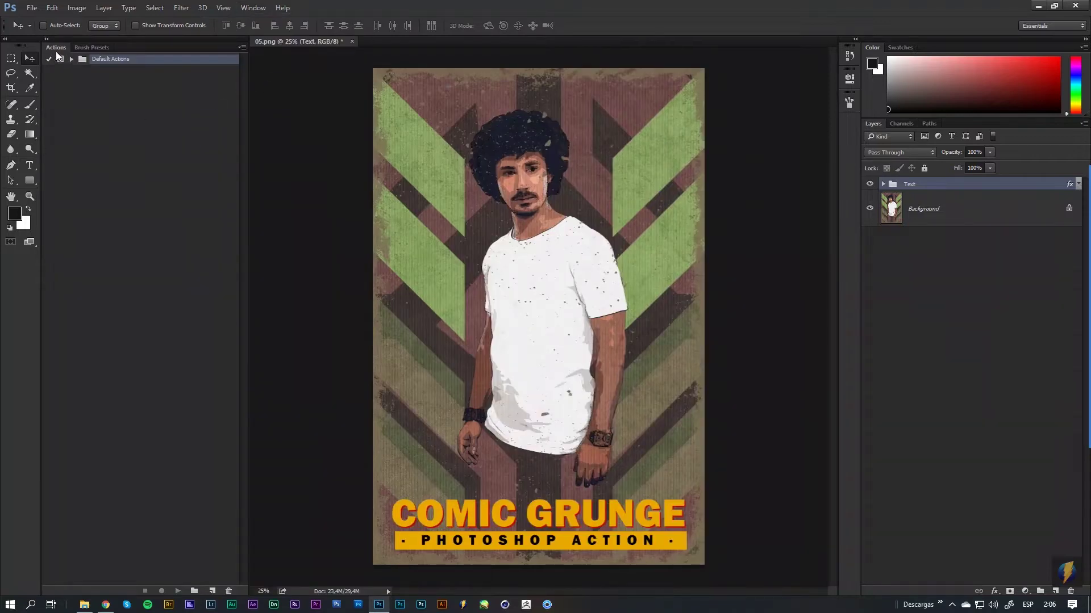
Step: Load the Comic Grunge CS5/CC2014/CC2020 .atn file and expand the set to reveal Play Comic Grunge
{"action": "left_click", "coordinate": [242, 47]}
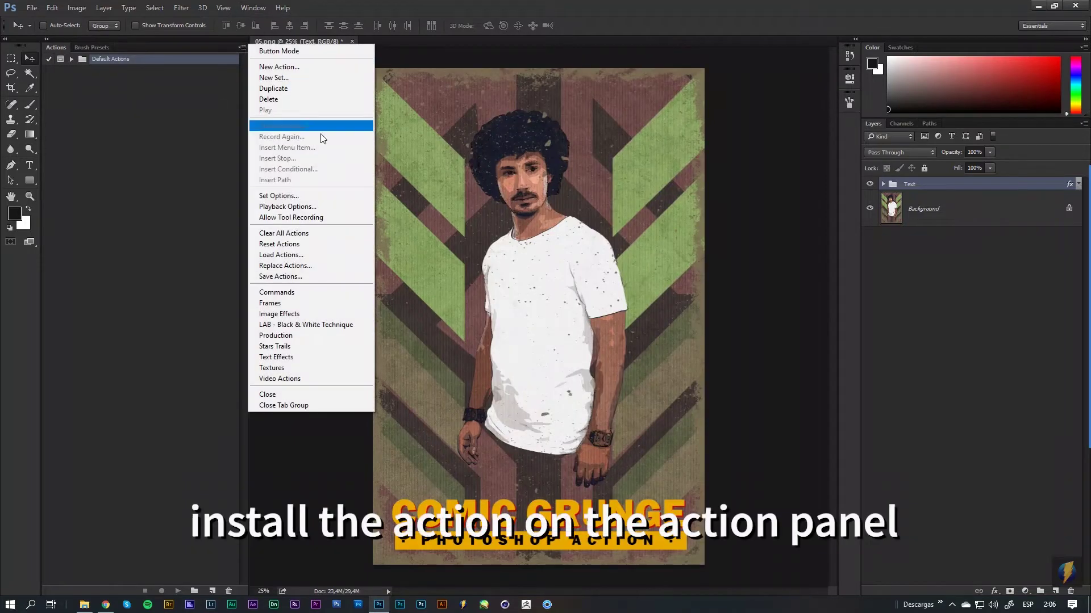
{"action": "left_click", "coordinate": [294, 257]}
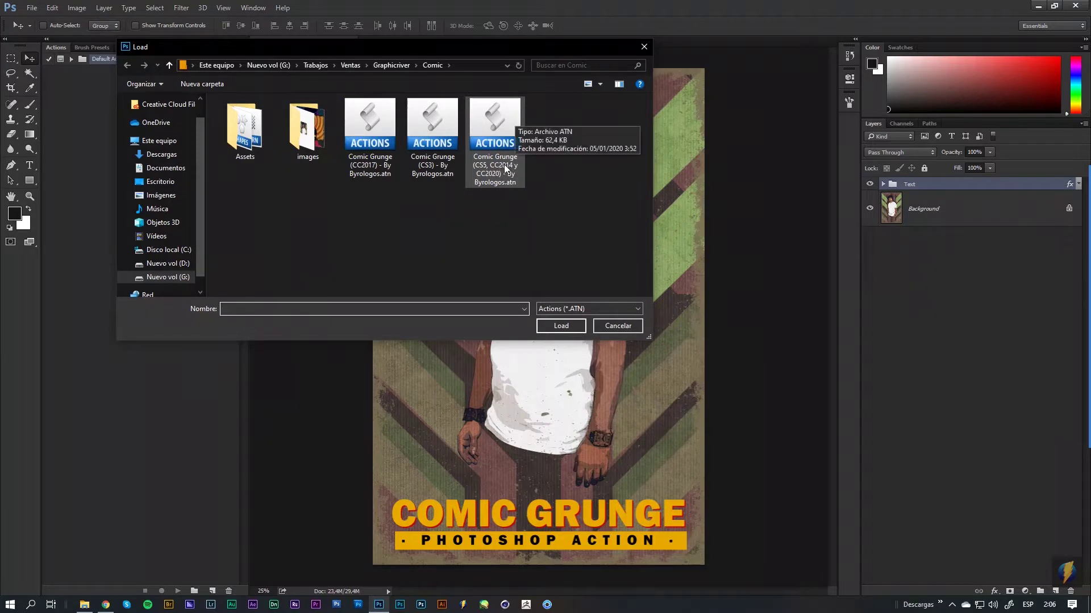
{"action": "left_click", "coordinate": [492, 142]}
{"action": "left_click", "coordinate": [561, 325]}
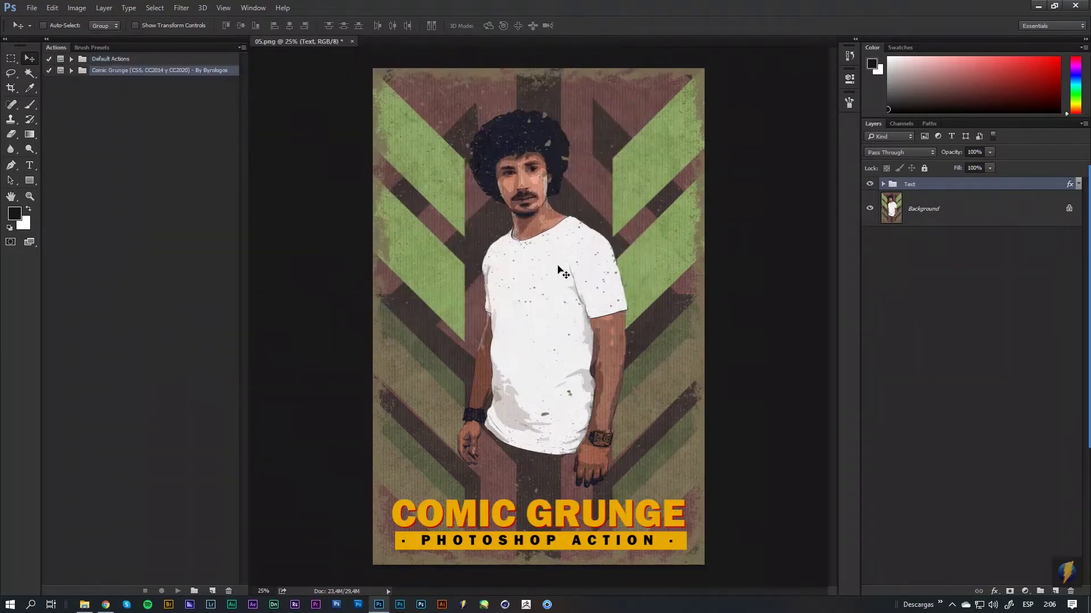
{"action": "left_click", "coordinate": [71, 70]}
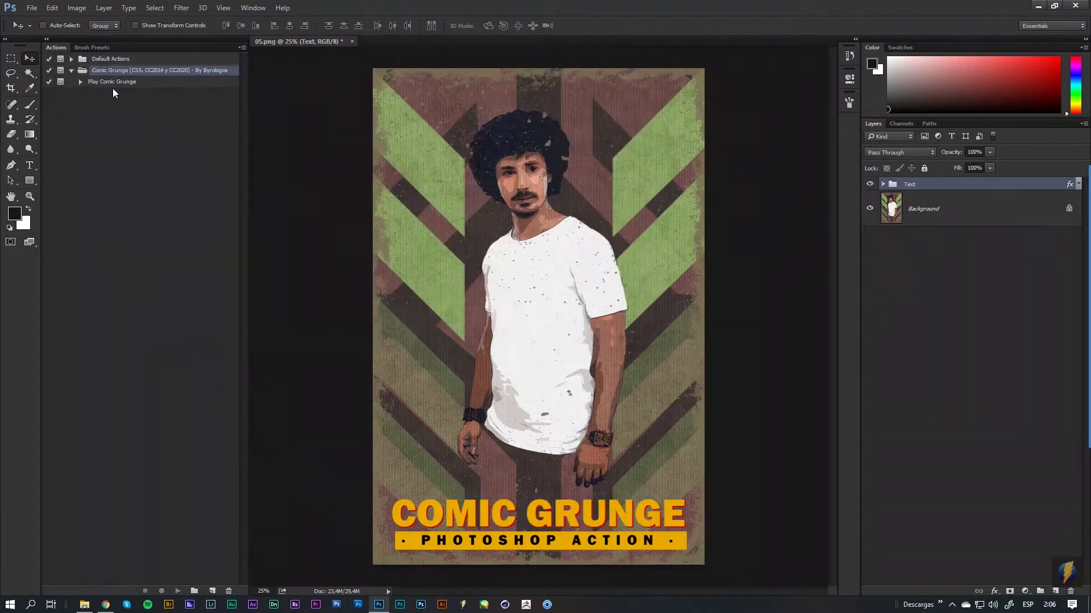
{"action": "left_click", "coordinate": [52, 8]}
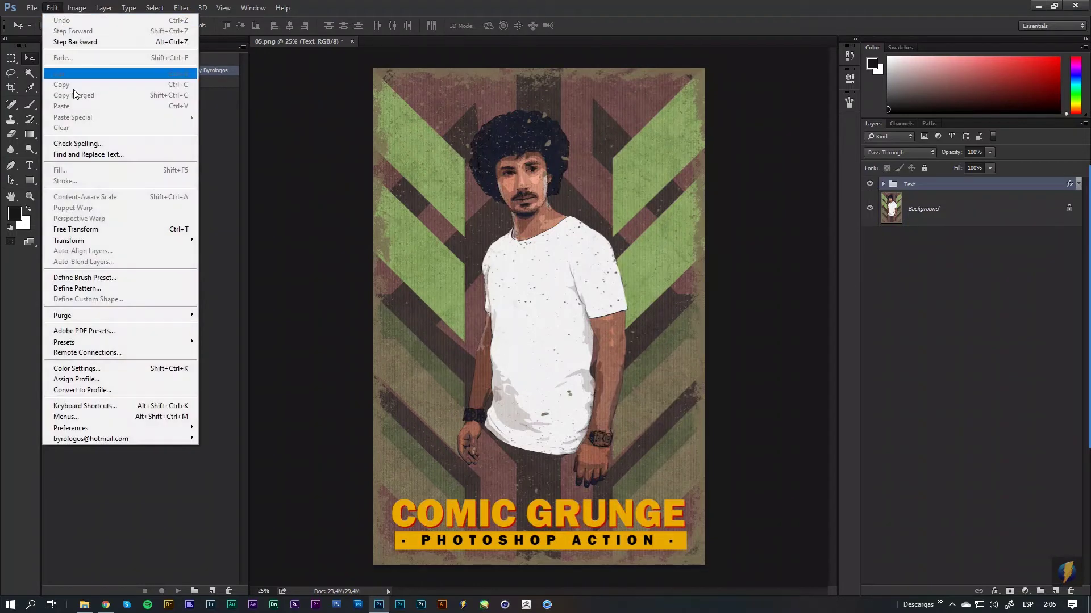
{"action": "mouse_move", "coordinate": [103, 342]}
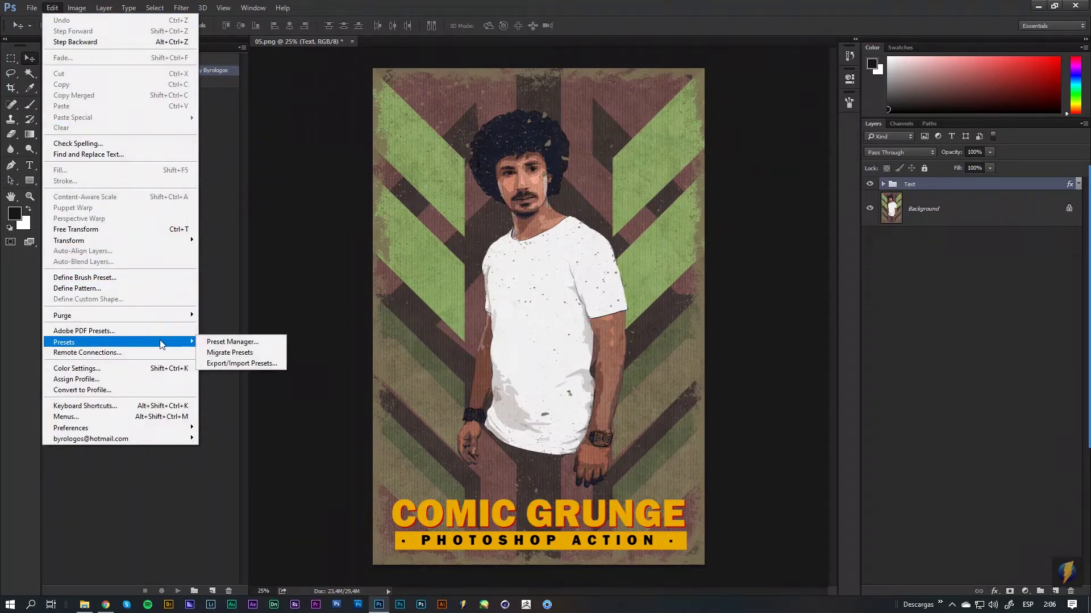
Step: In the Preset Manager, load the ComicBrush_PhotoshopAction.abr brushes
{"action": "left_click", "coordinate": [237, 345]}
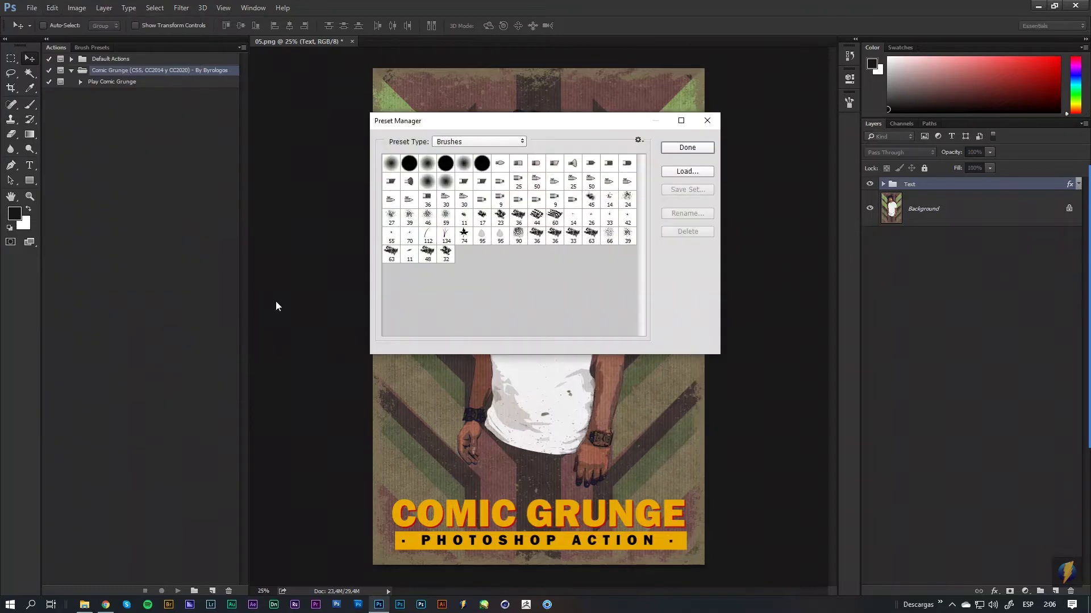
{"action": "left_click", "coordinate": [687, 173]}
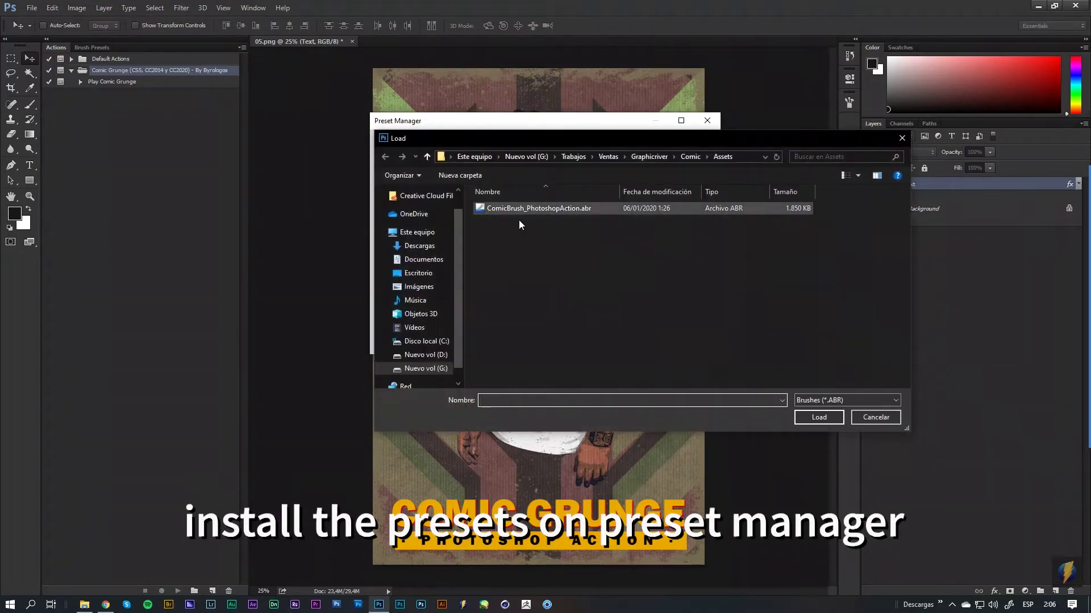
{"action": "left_click", "coordinate": [503, 209]}
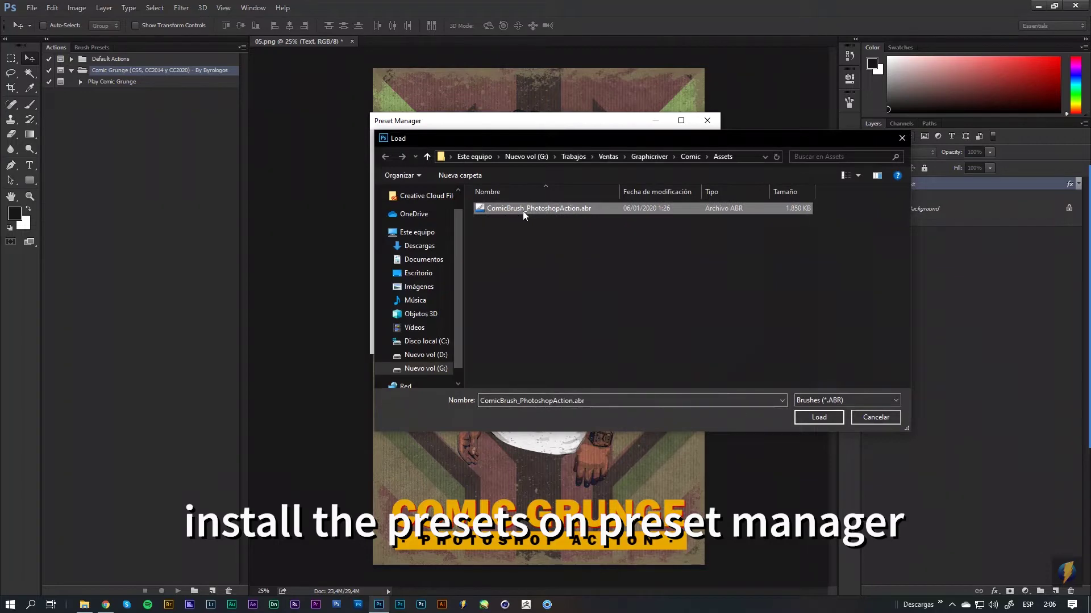
{"action": "left_click", "coordinate": [819, 417]}
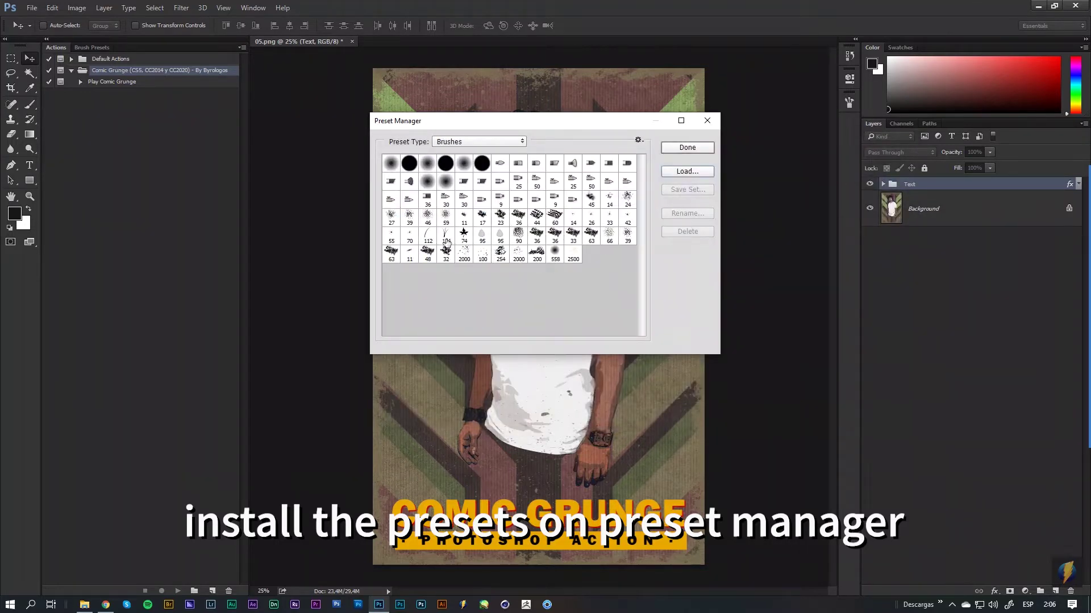
Step: Switch the preset type to Patterns and load ComicPattern_PhotoshopAction.pat
{"action": "left_click", "coordinate": [475, 142]}
{"action": "left_click", "coordinate": [472, 183]}
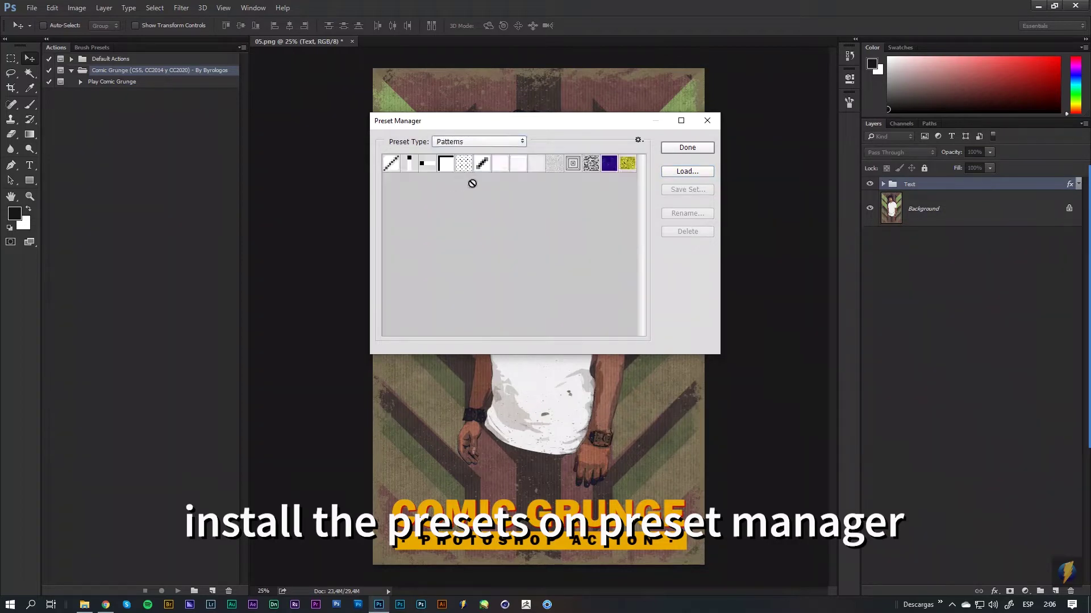
{"action": "left_click", "coordinate": [685, 171]}
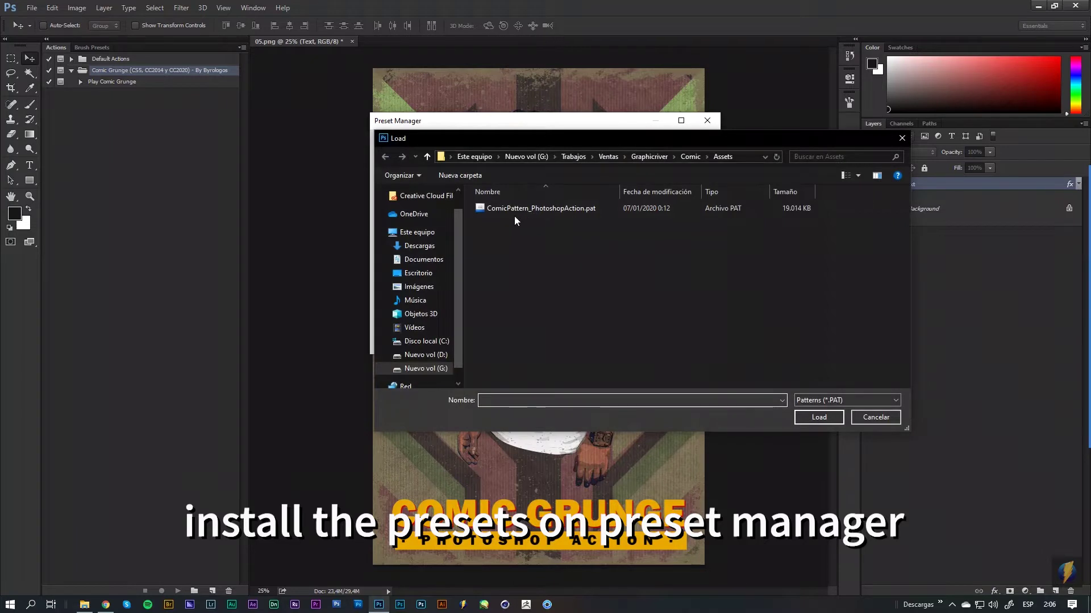
{"action": "left_click", "coordinate": [510, 209]}
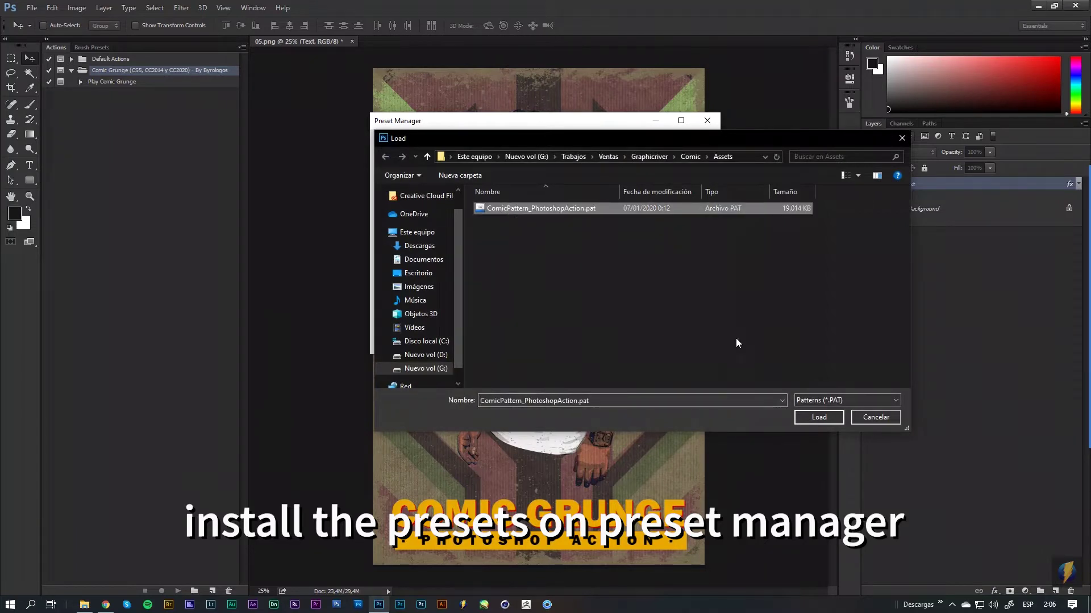
{"action": "left_click", "coordinate": [819, 417]}
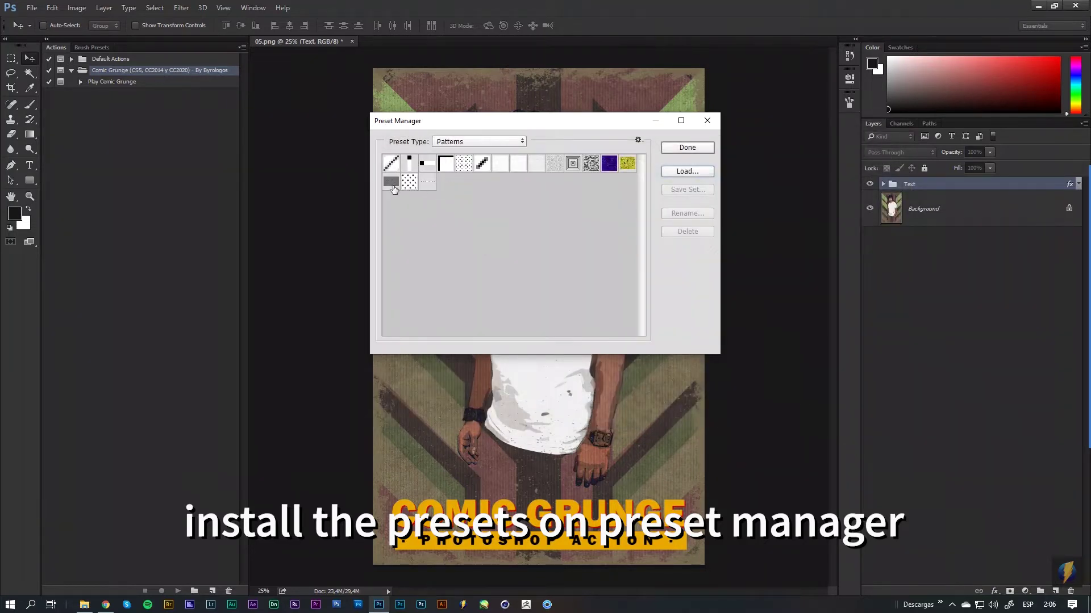
Step: Switch to Custom Shapes, load ComicShapes_PhotoshopAction.csh, and close the Preset Manager
{"action": "left_click", "coordinate": [477, 142]}
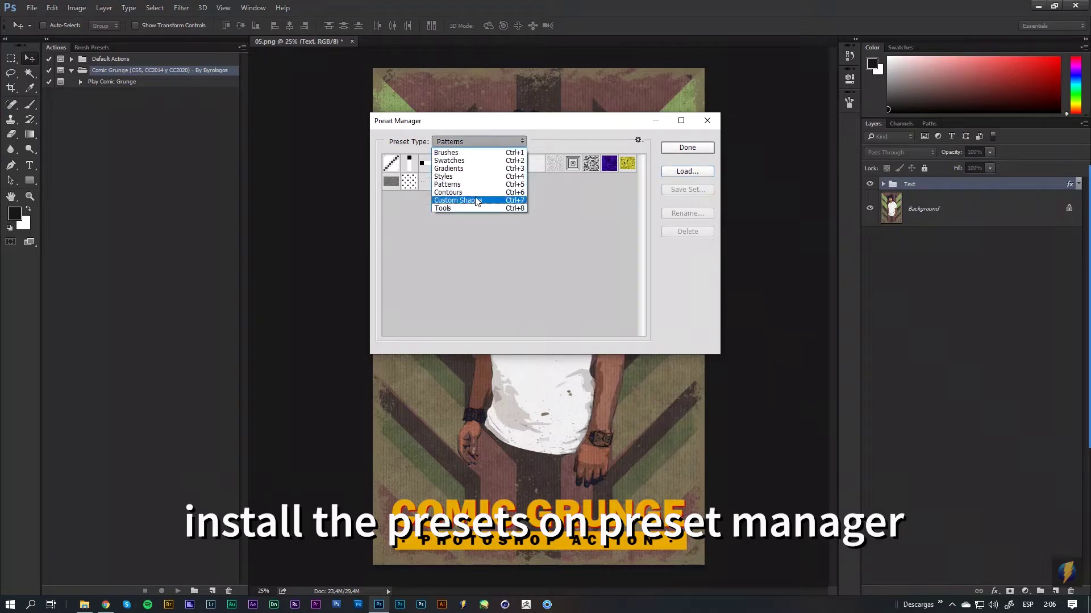
{"action": "left_click", "coordinate": [476, 200]}
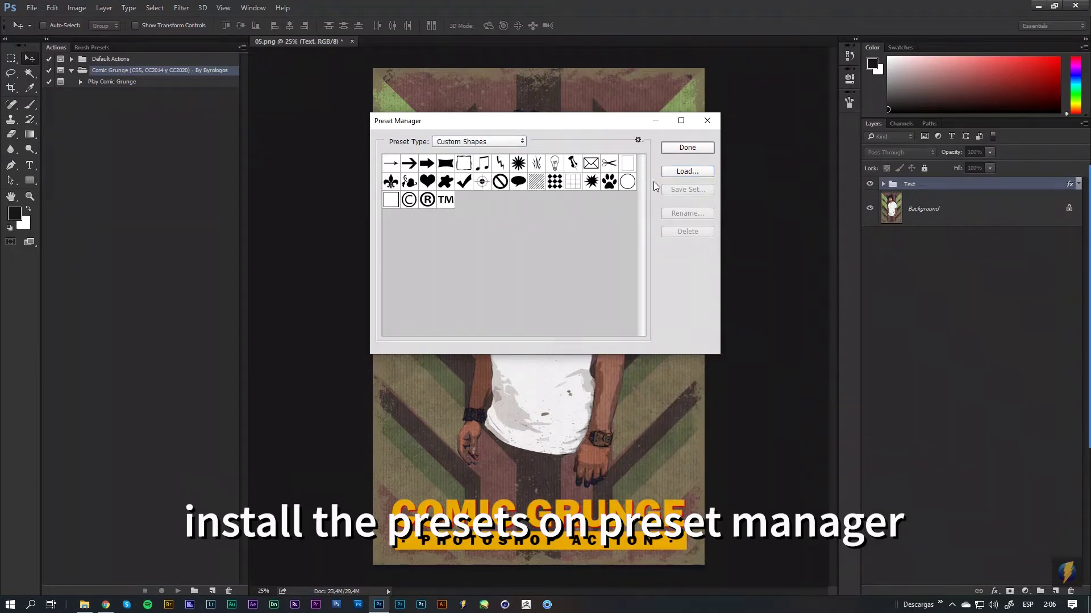
{"action": "left_click", "coordinate": [685, 172]}
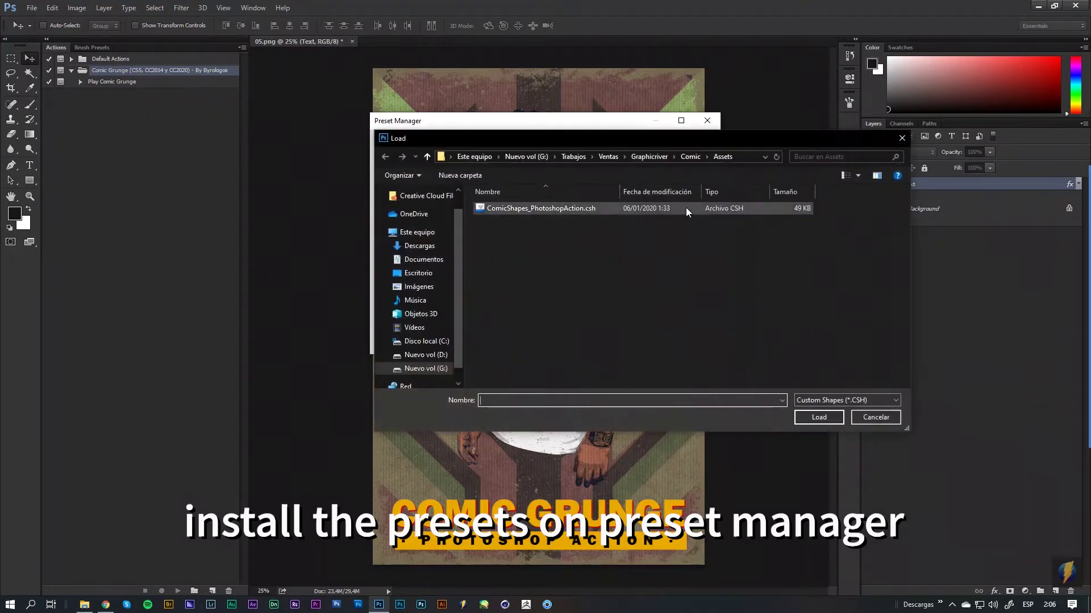
{"action": "left_click", "coordinate": [517, 208]}
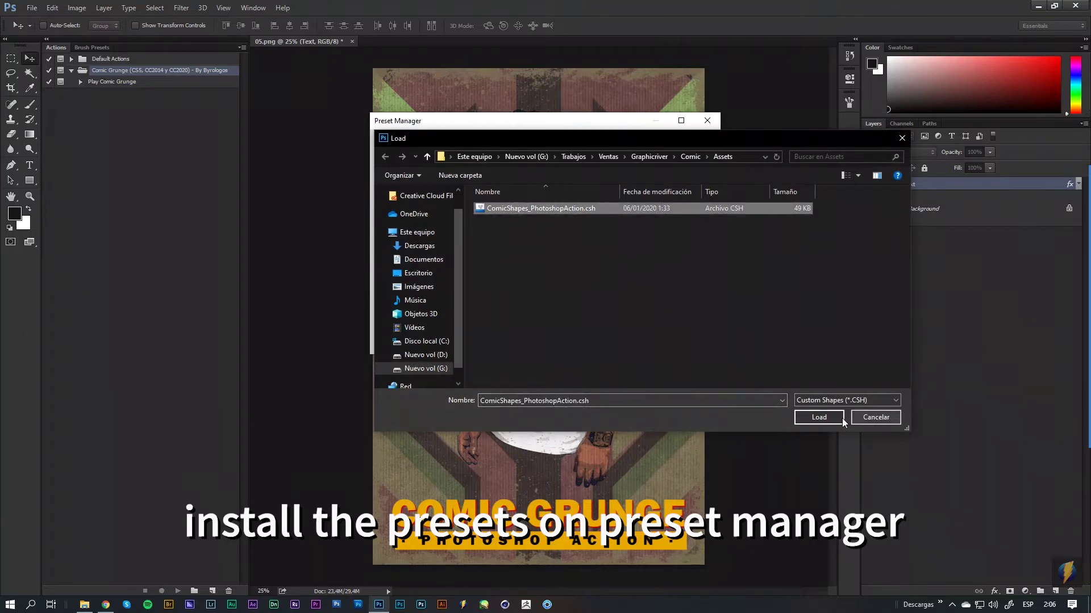
{"action": "left_click", "coordinate": [818, 418]}
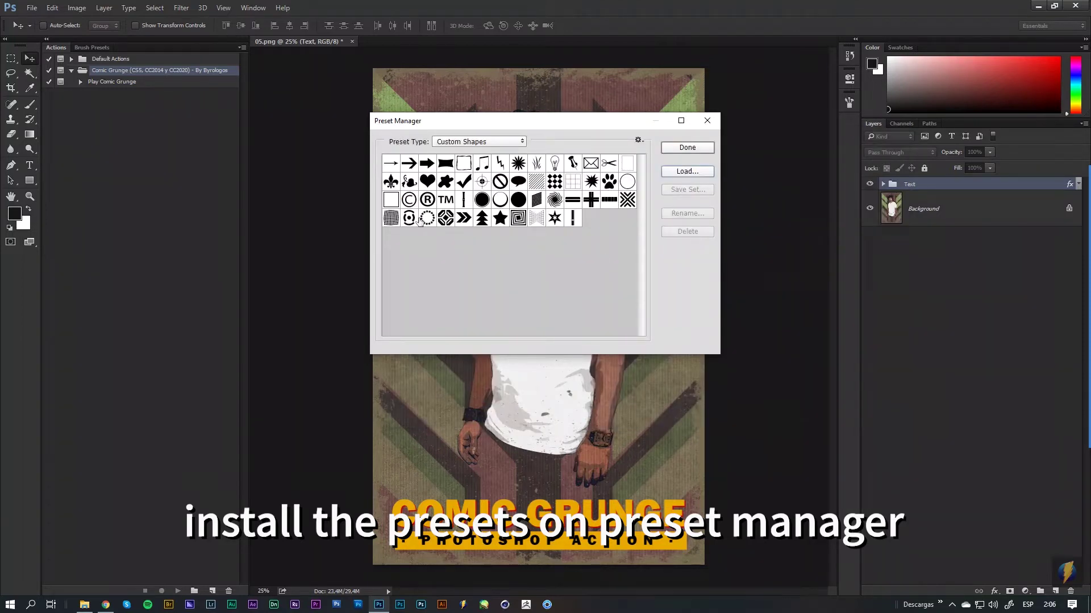
{"action": "left_click", "coordinate": [688, 148]}
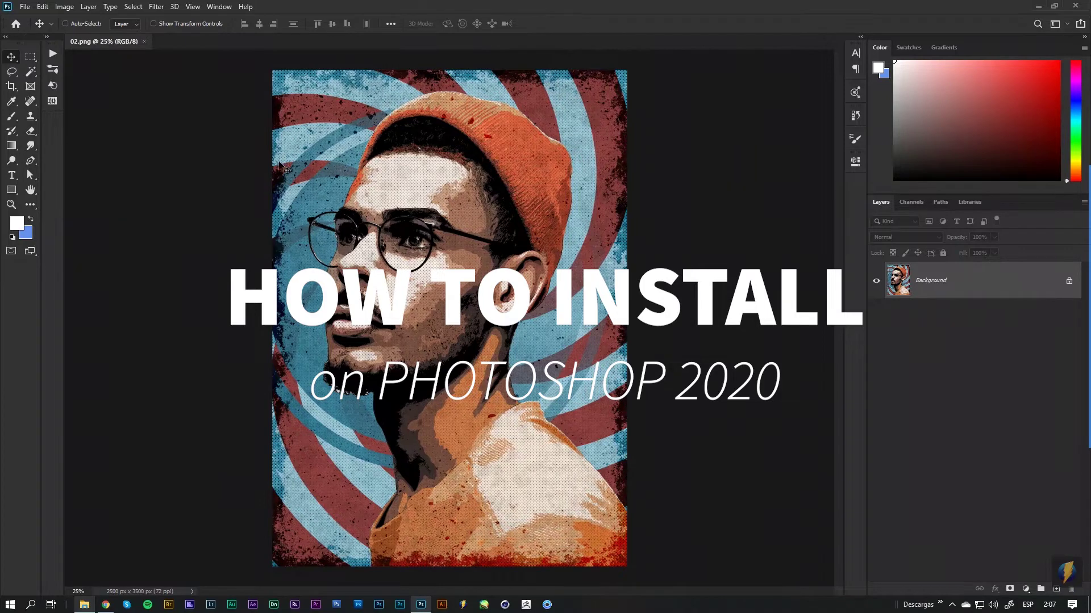
Step: Expand the side panels and bring up the Actions panel
{"action": "left_click", "coordinate": [48, 37]}
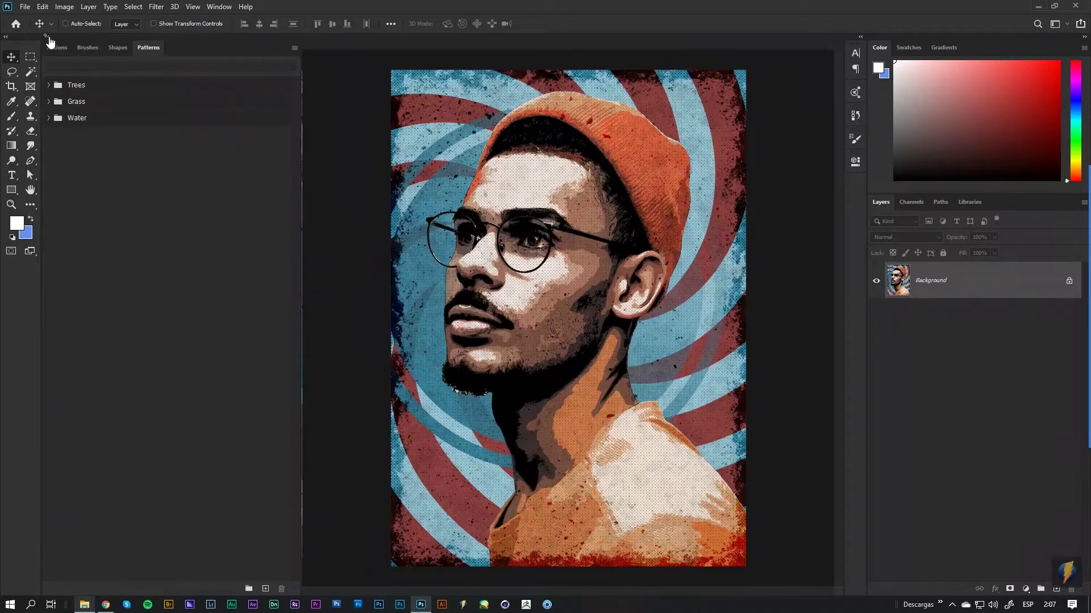
{"action": "left_click", "coordinate": [55, 47]}
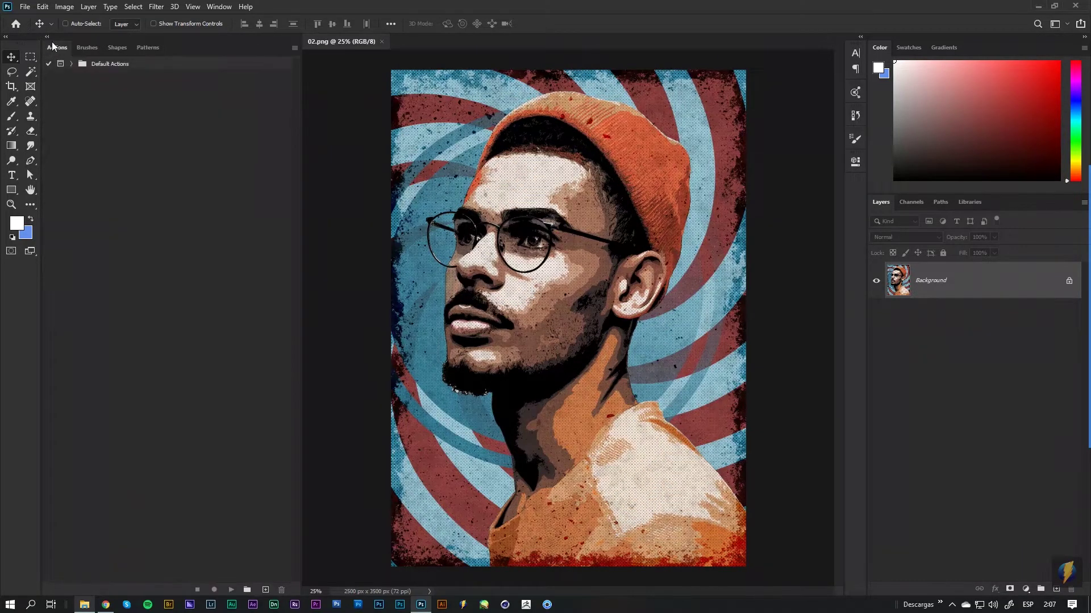
{"action": "left_click", "coordinate": [218, 6]}
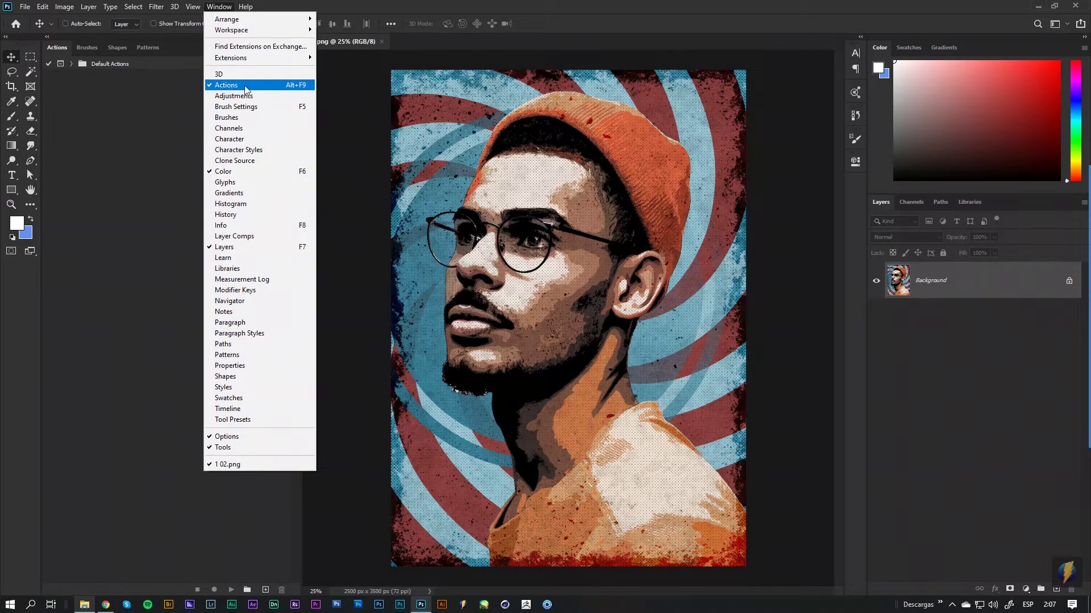
{"action": "left_click", "coordinate": [57, 51]}
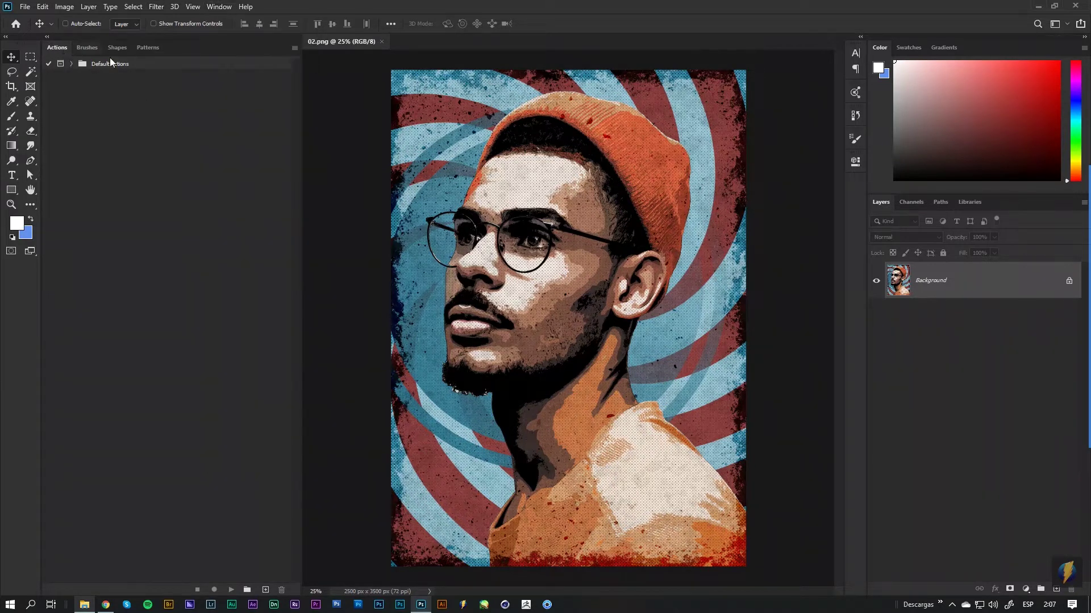
Step: Load the Comic Grunge CS5/CC2014/CC2020 .atn file and expand the set to show its action
{"action": "left_click", "coordinate": [294, 47]}
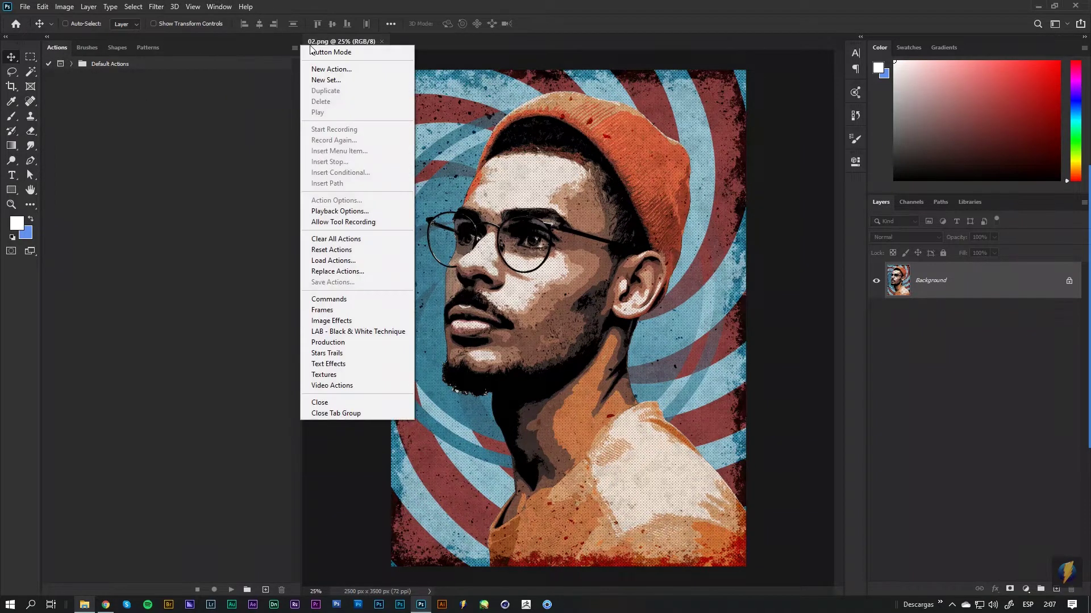
{"action": "left_click", "coordinate": [344, 263]}
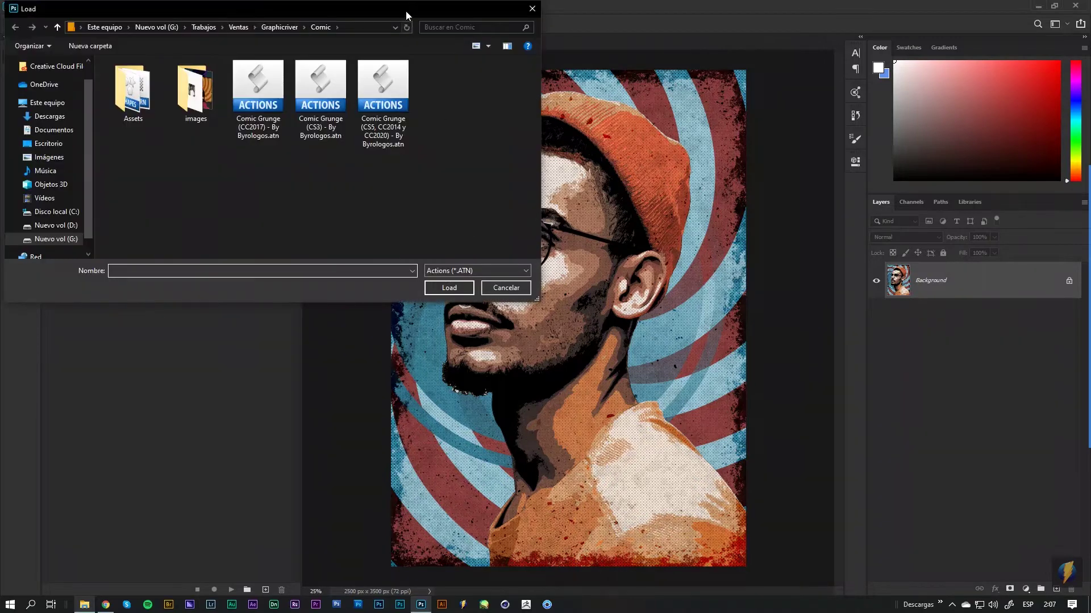
{"action": "left_click_drag", "start_coordinate": [406, 12], "coordinate": [625, 64]}
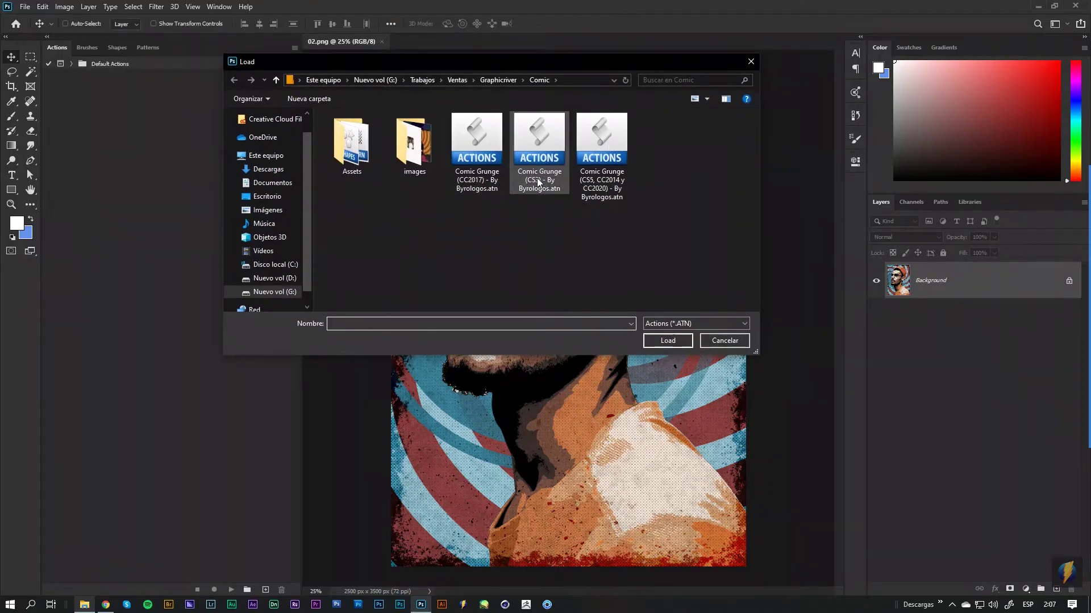
{"action": "left_click", "coordinate": [592, 194]}
{"action": "left_click", "coordinate": [667, 341]}
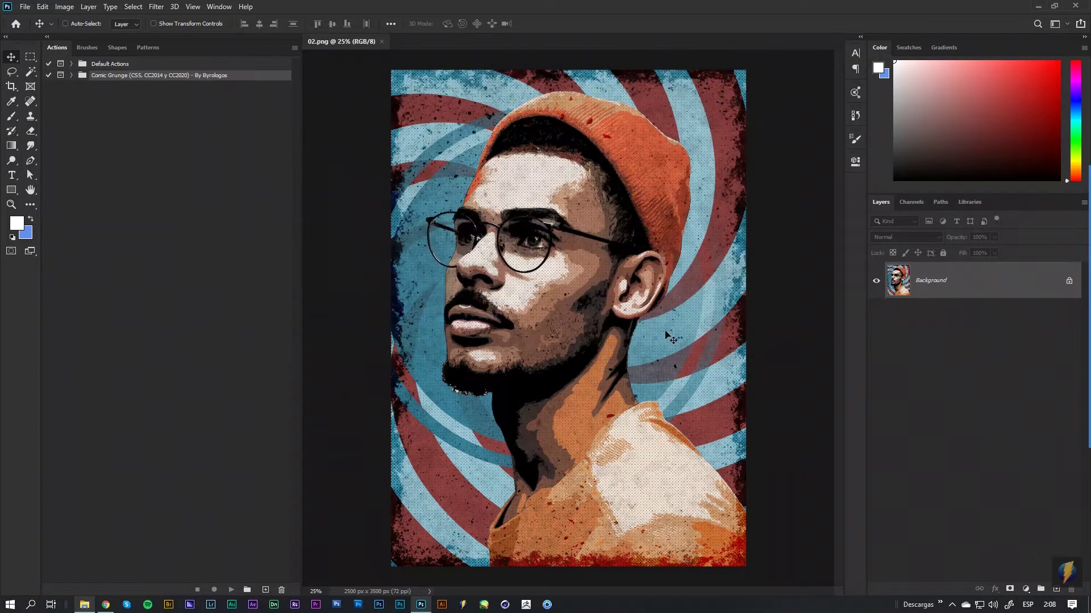
{"action": "left_click", "coordinate": [71, 75]}
Step: Import ComicBrush_PhotoshopAction.abr in the Brushes panel and expand its spatter, grunge and particle brushes
{"action": "left_click", "coordinate": [90, 48]}
{"action": "left_click", "coordinate": [220, 8]}
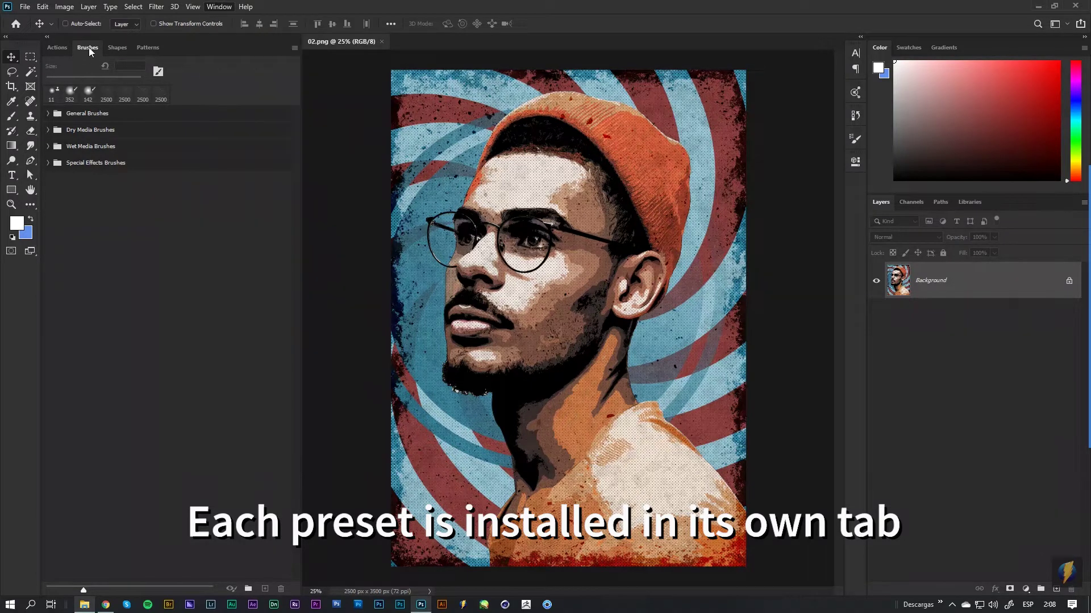
{"action": "left_click", "coordinate": [294, 48]}
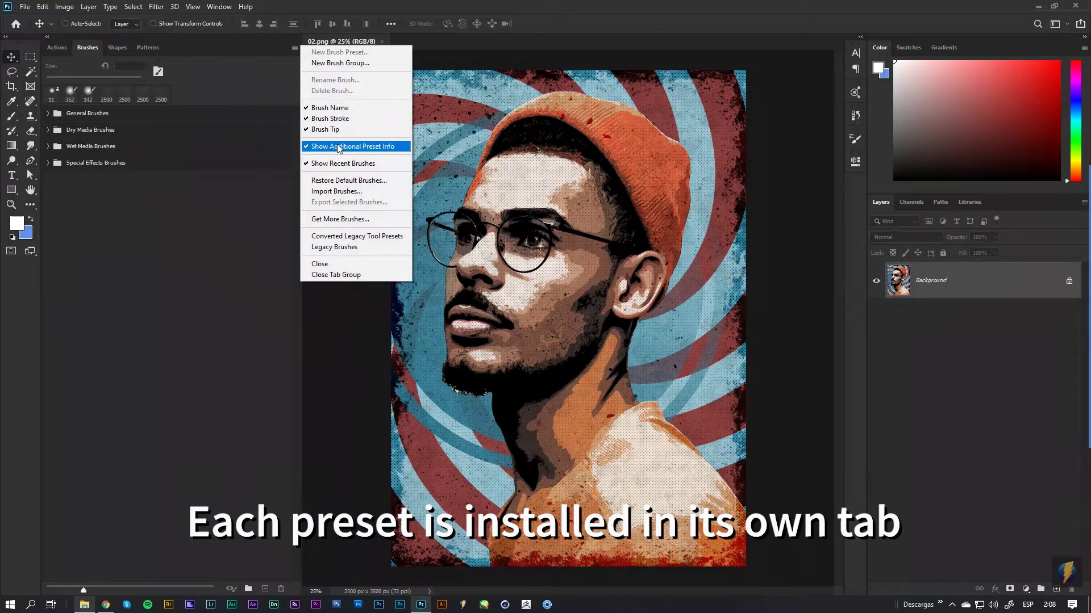
{"action": "left_click", "coordinate": [342, 193]}
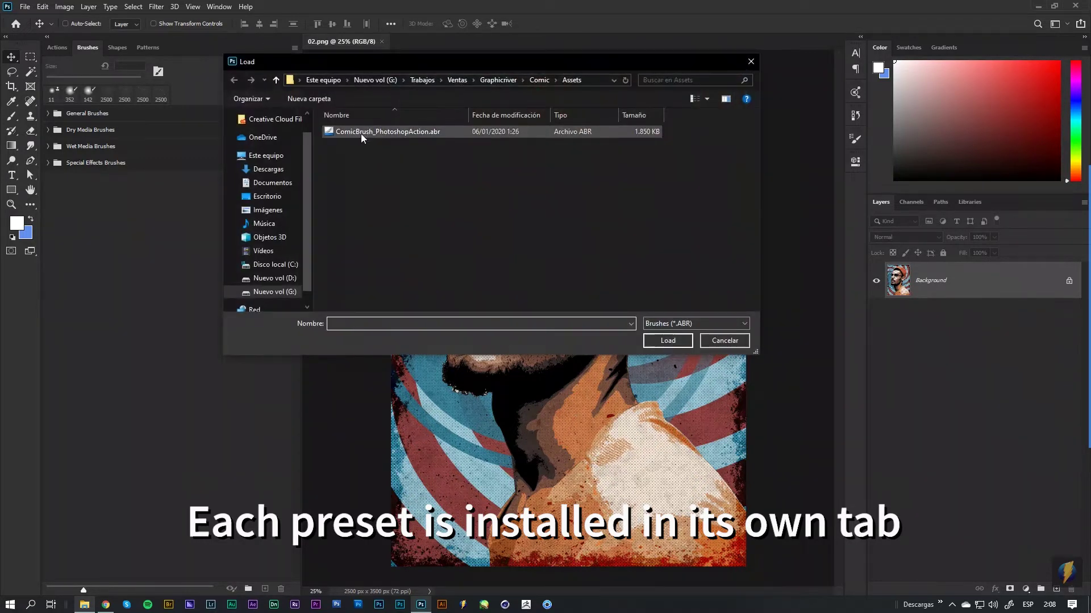
{"action": "left_click", "coordinate": [365, 135]}
{"action": "left_click", "coordinate": [672, 340]}
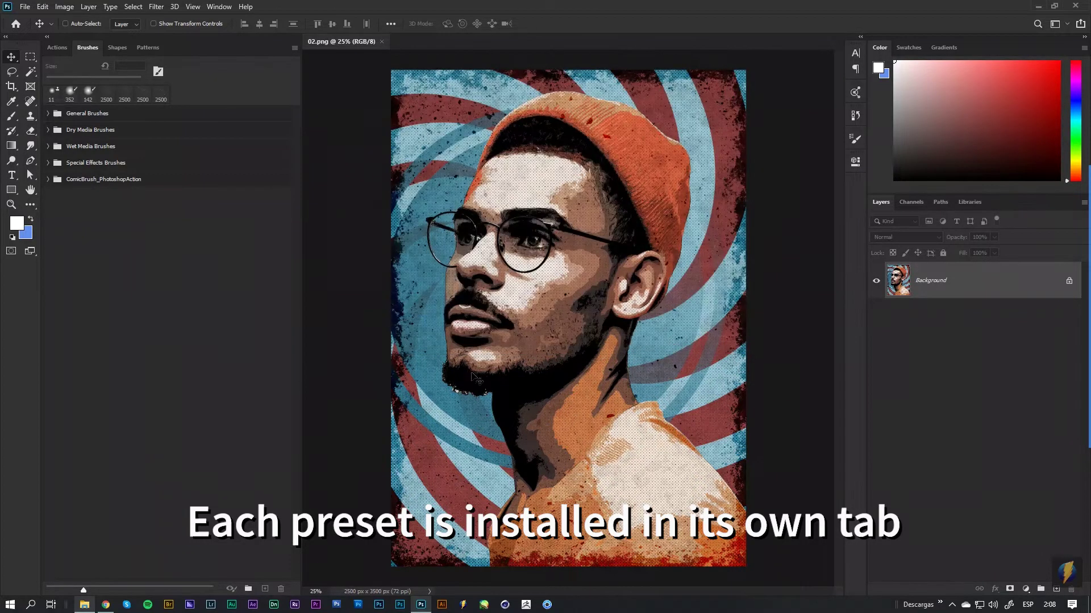
{"action": "left_click", "coordinate": [60, 196]}
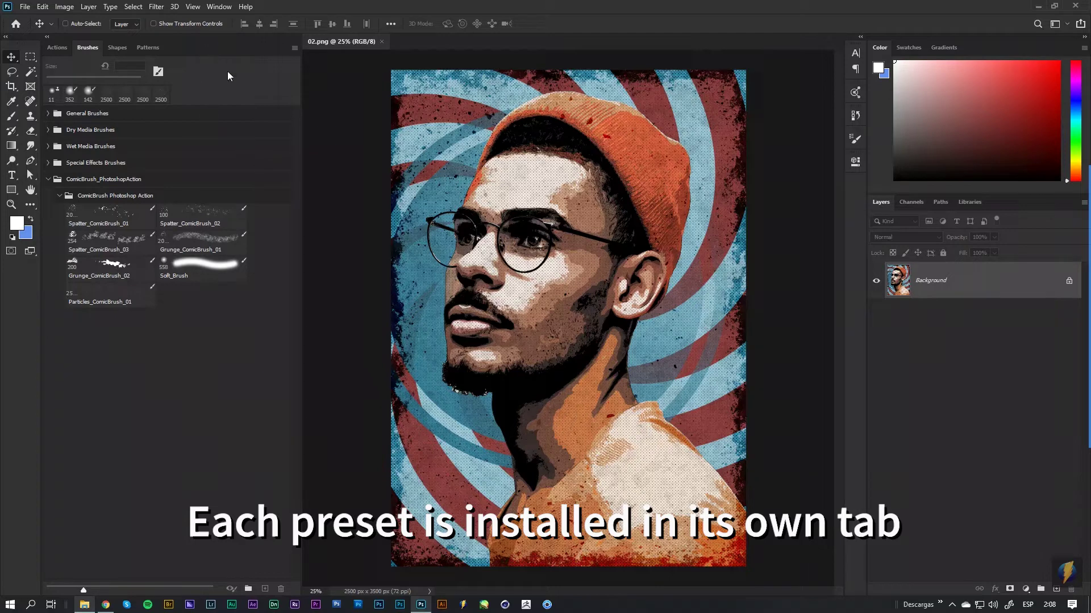
{"action": "left_click", "coordinate": [118, 49]}
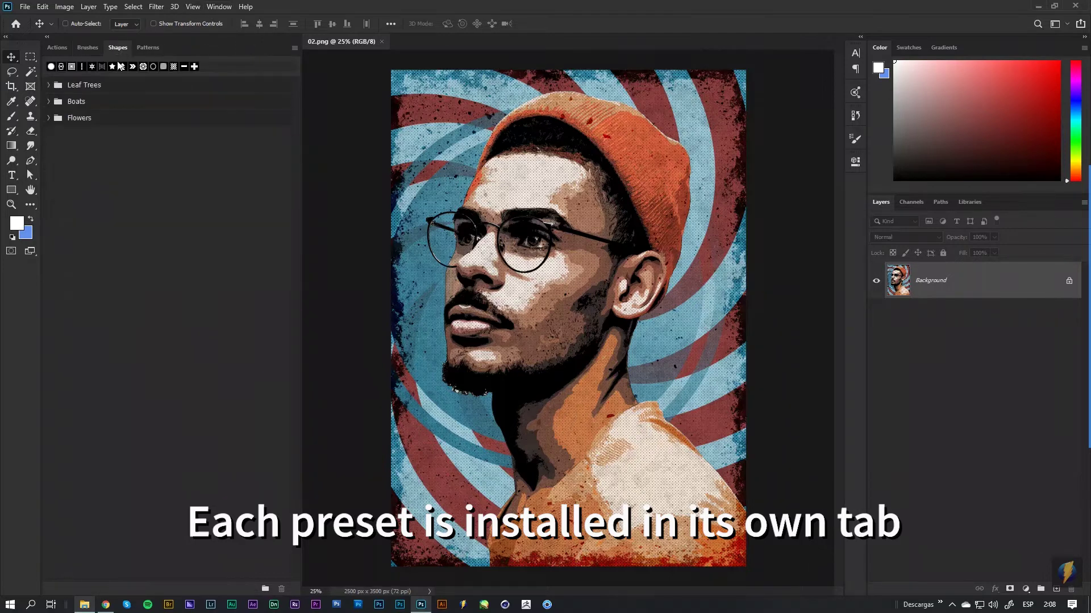
Step: Import ComicShapes_PhotoshopAction.csh in the Shapes panel and expand the group to show its shapes
{"action": "left_click", "coordinate": [221, 8]}
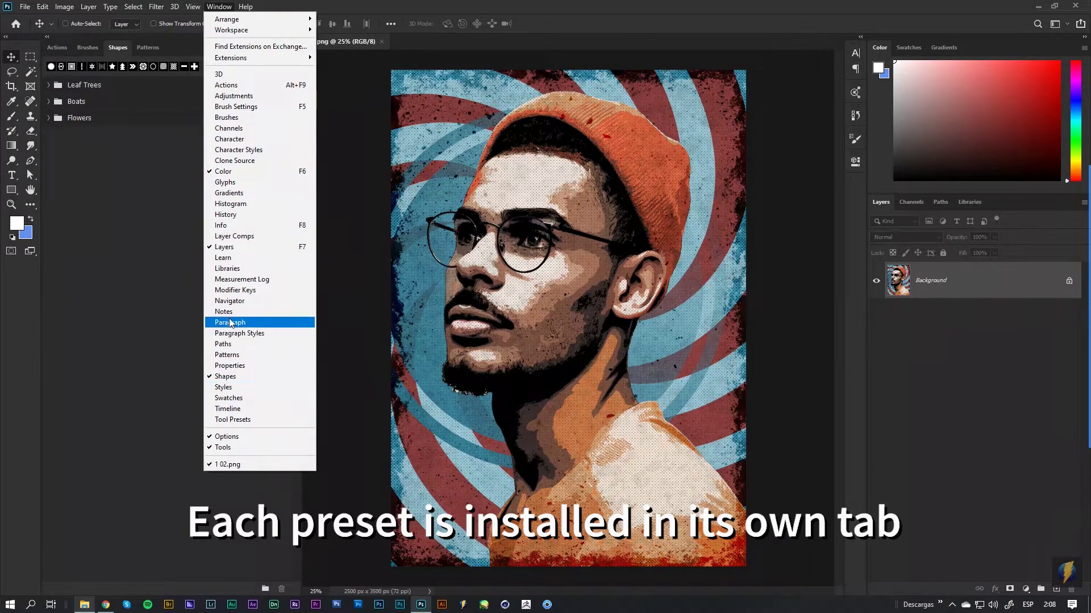
{"action": "left_click", "coordinate": [216, 6]}
{"action": "double_click", "coordinate": [210, 7]}
{"action": "left_click", "coordinate": [210, 7]}
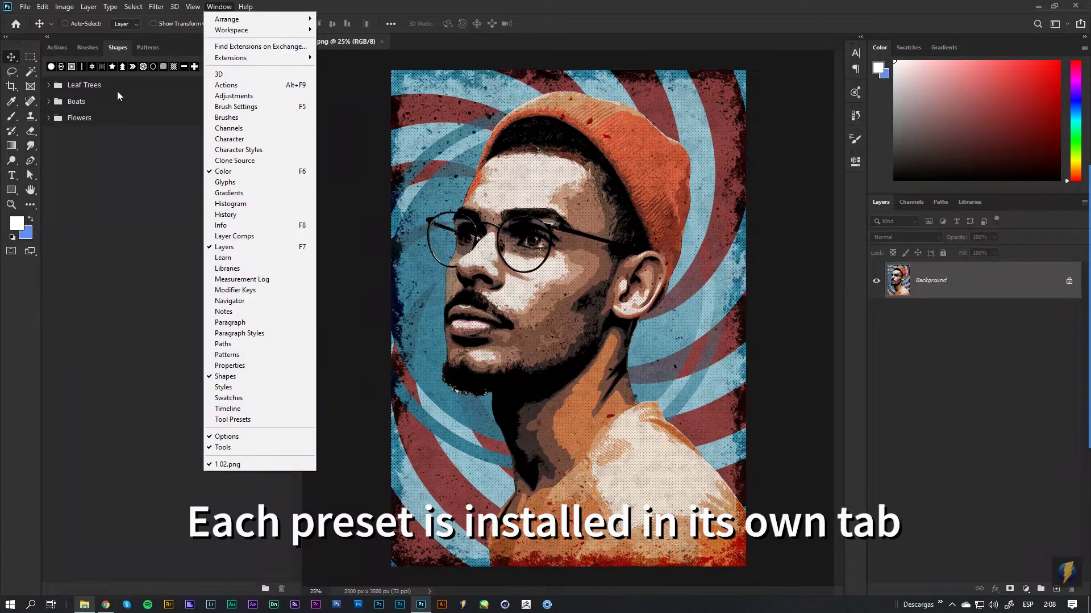
{"action": "left_click", "coordinate": [296, 47]}
{"action": "left_click", "coordinate": [295, 48]}
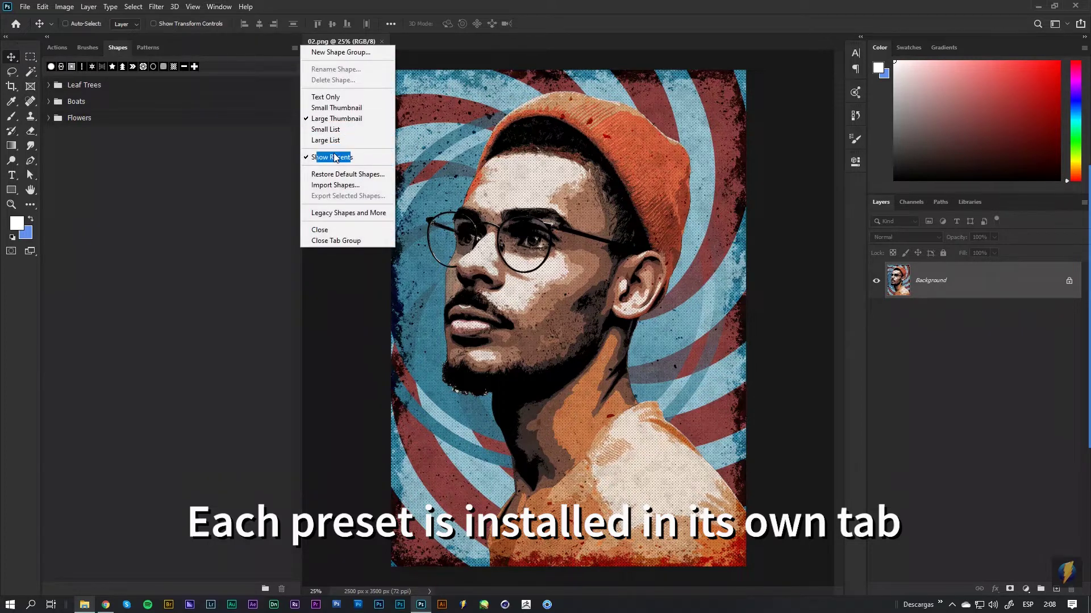
{"action": "left_click", "coordinate": [335, 185]}
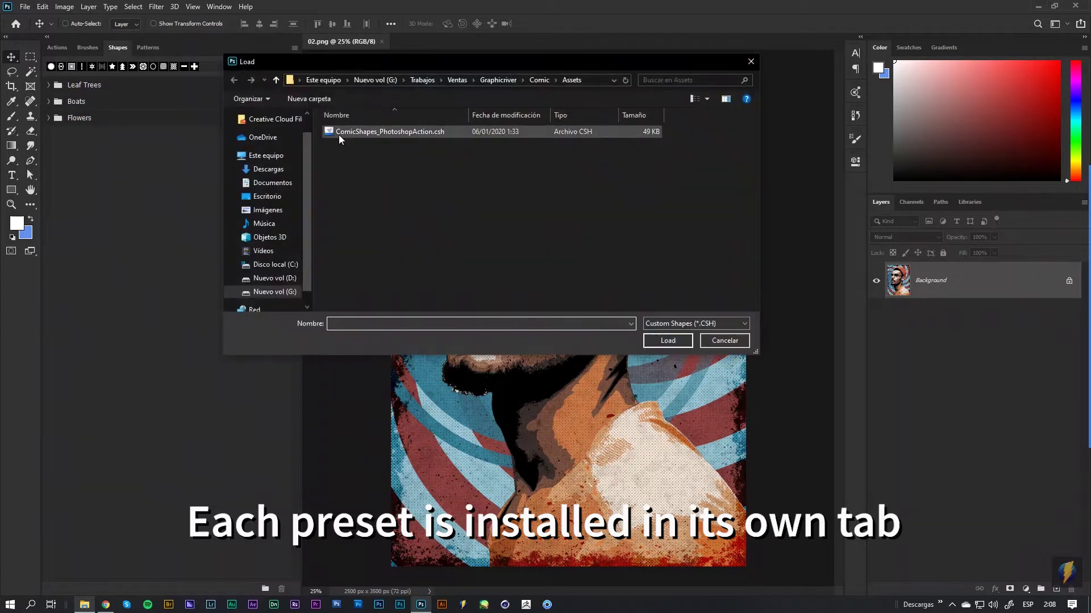
{"action": "left_click", "coordinate": [358, 132]}
{"action": "left_click", "coordinate": [667, 340]}
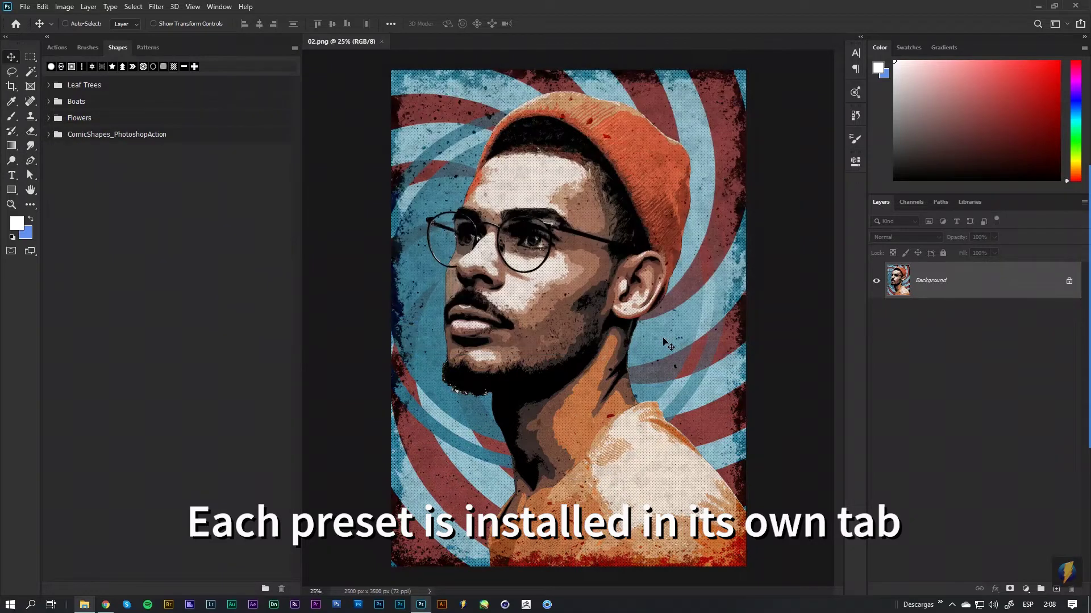
{"action": "left_click", "coordinate": [49, 134]}
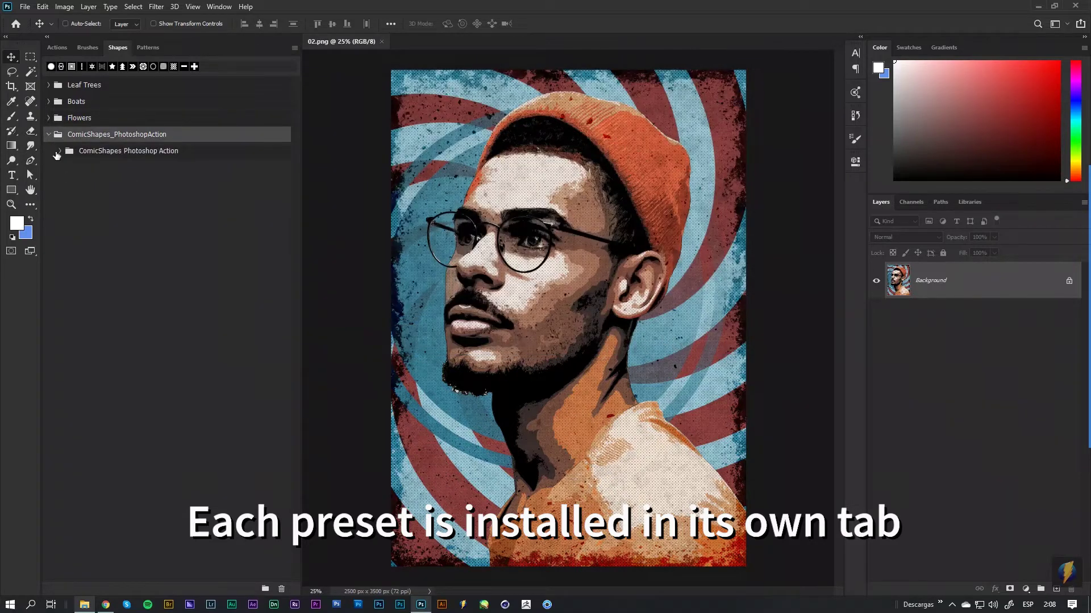
{"action": "left_click", "coordinate": [61, 152]}
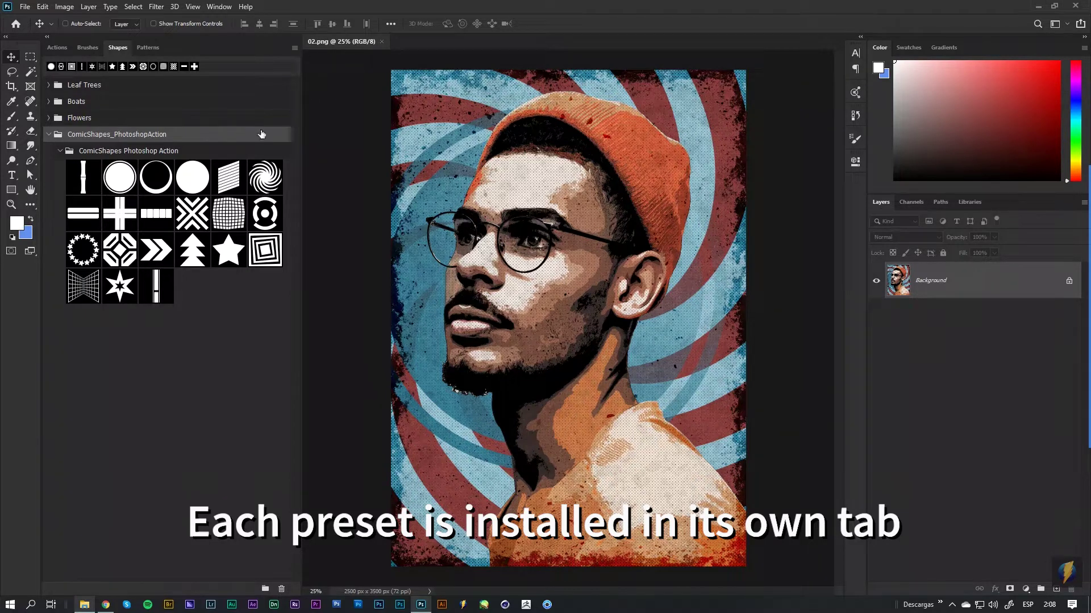
Step: Import ComicPattern_PhotoshopAction.pat in the Patterns panel and expand it to show Stone, Dots and Lines
{"action": "left_click", "coordinate": [149, 49]}
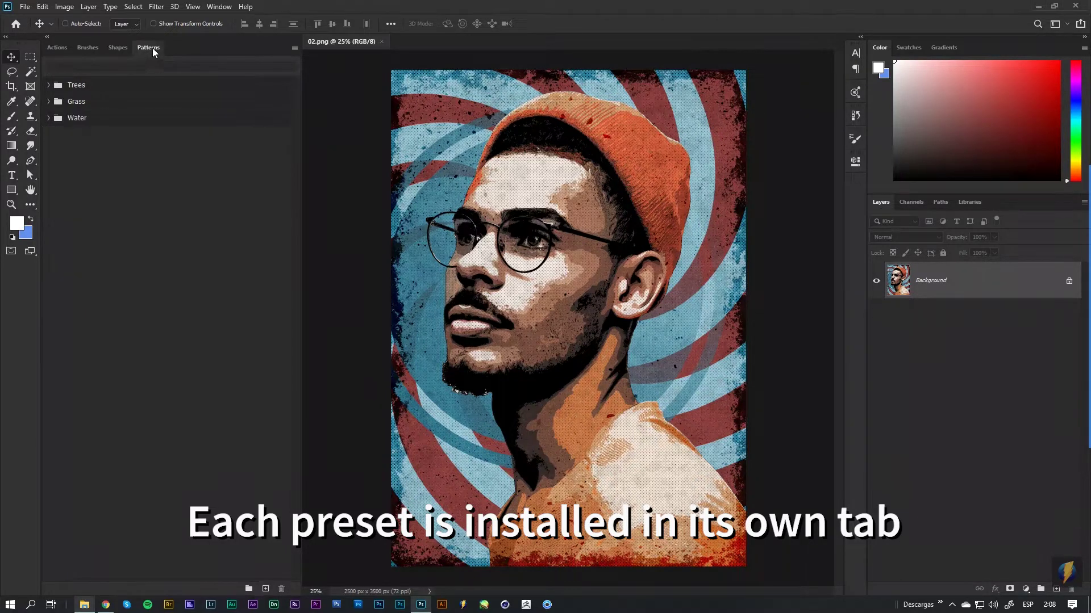
{"action": "left_click", "coordinate": [221, 8]}
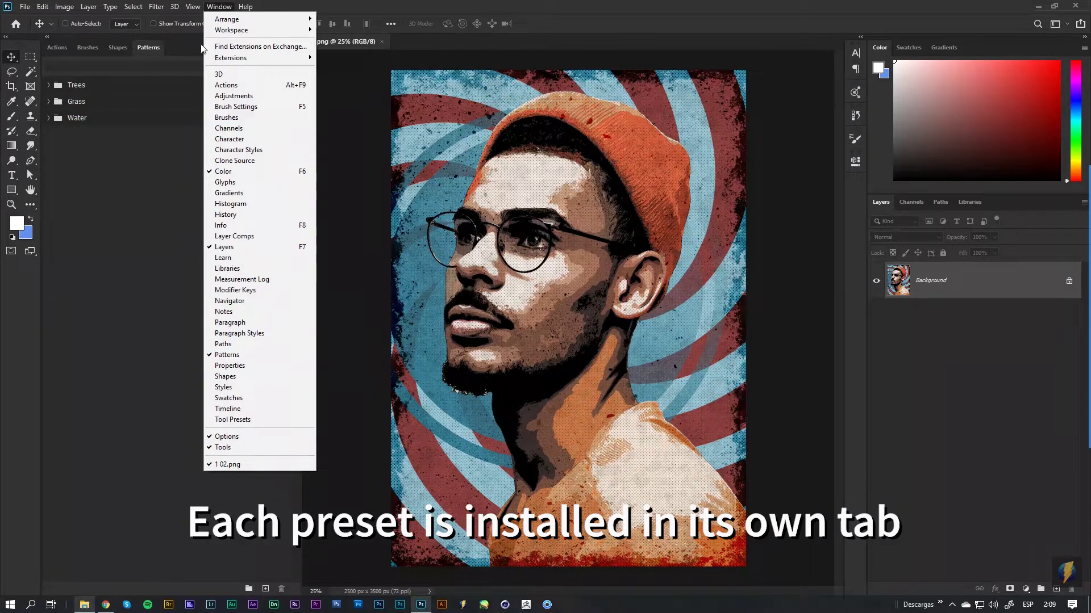
{"action": "left_click", "coordinate": [139, 50]}
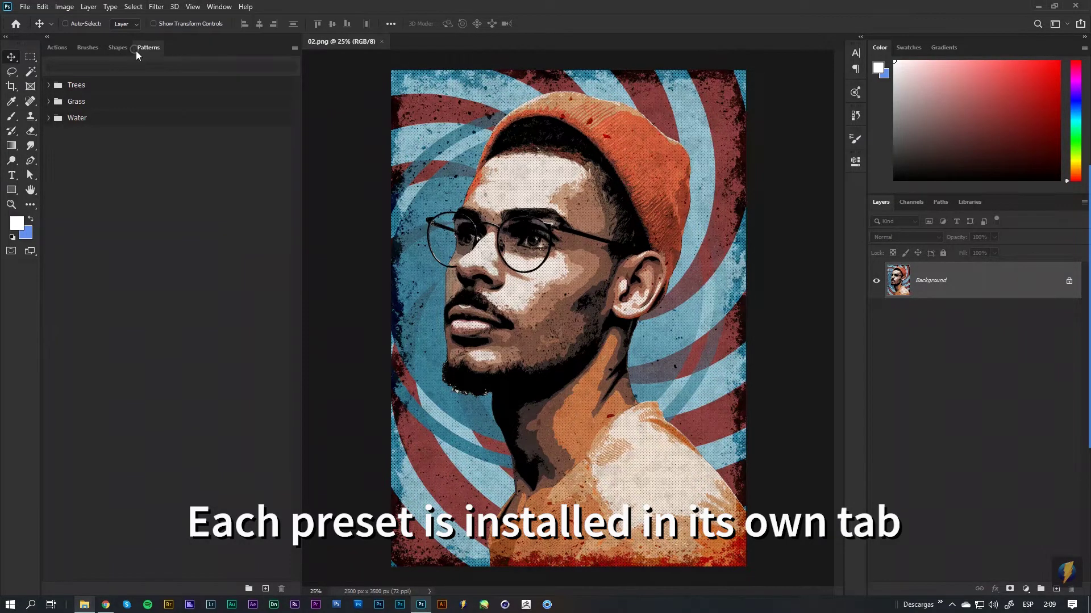
{"action": "left_click", "coordinate": [295, 48]}
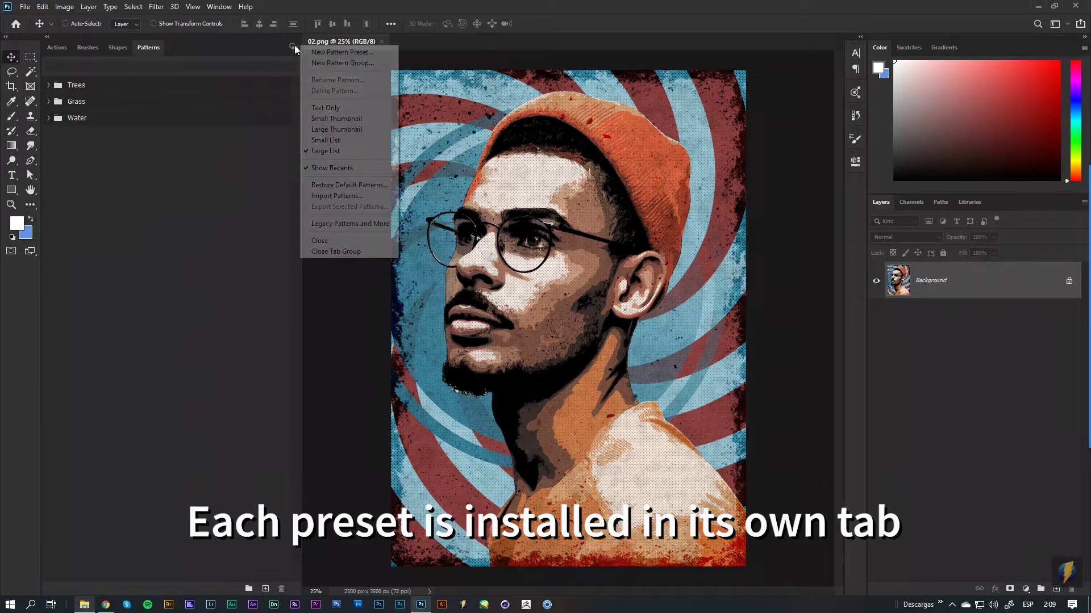
{"action": "left_click", "coordinate": [338, 196]}
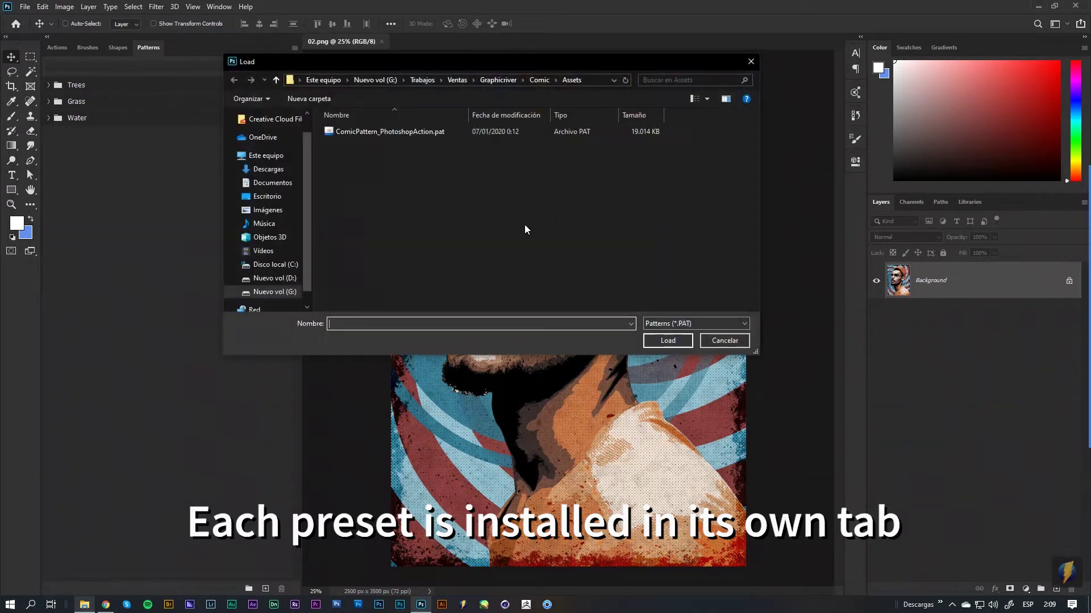
{"action": "left_click", "coordinate": [364, 136]}
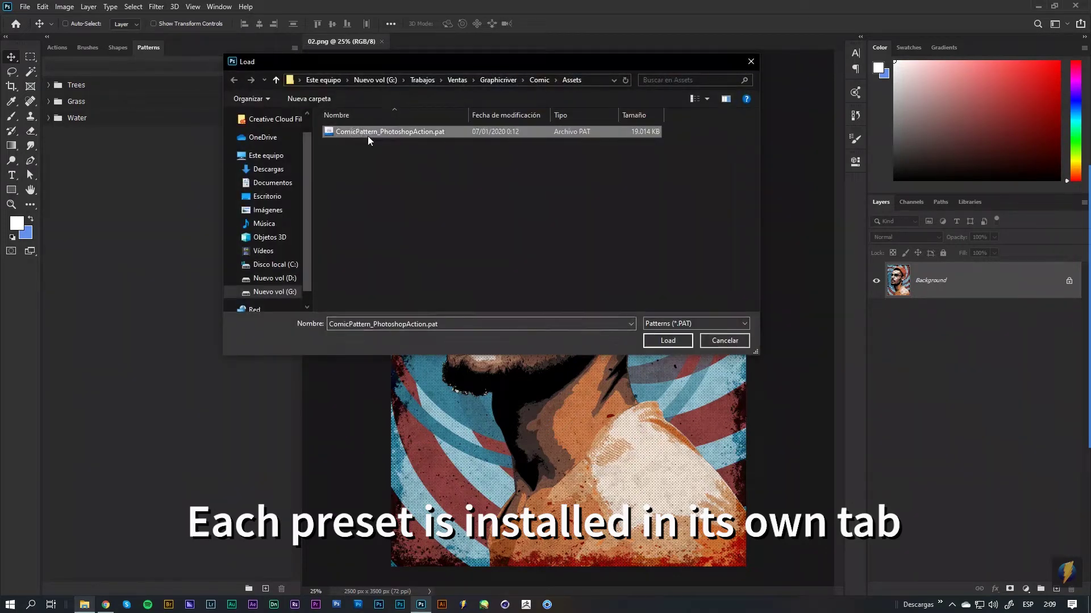
{"action": "left_click", "coordinate": [668, 340]}
{"action": "left_click", "coordinate": [49, 134]}
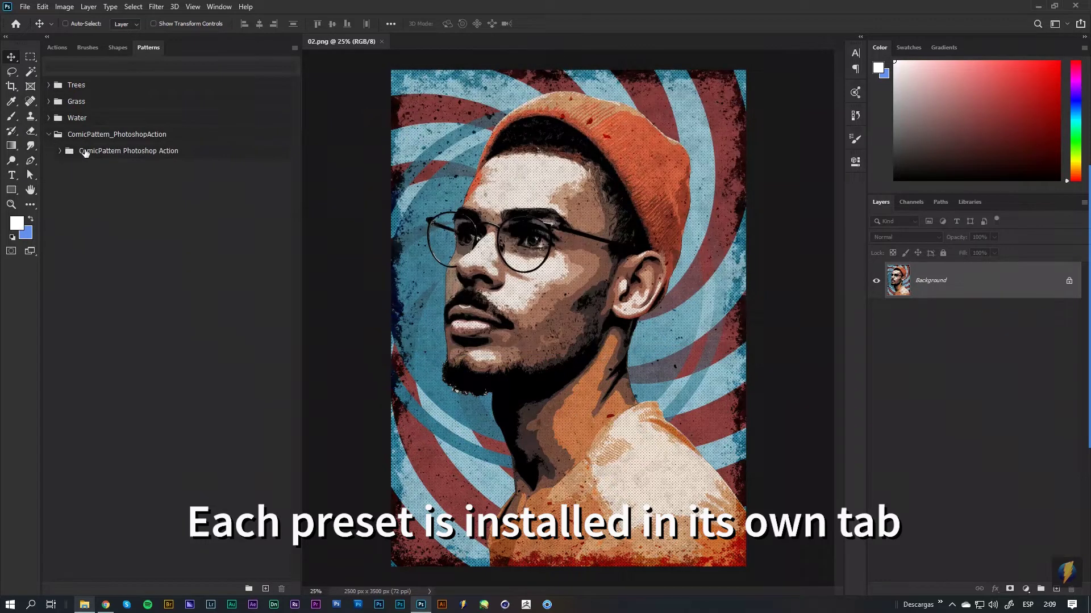
{"action": "left_click", "coordinate": [61, 151]}
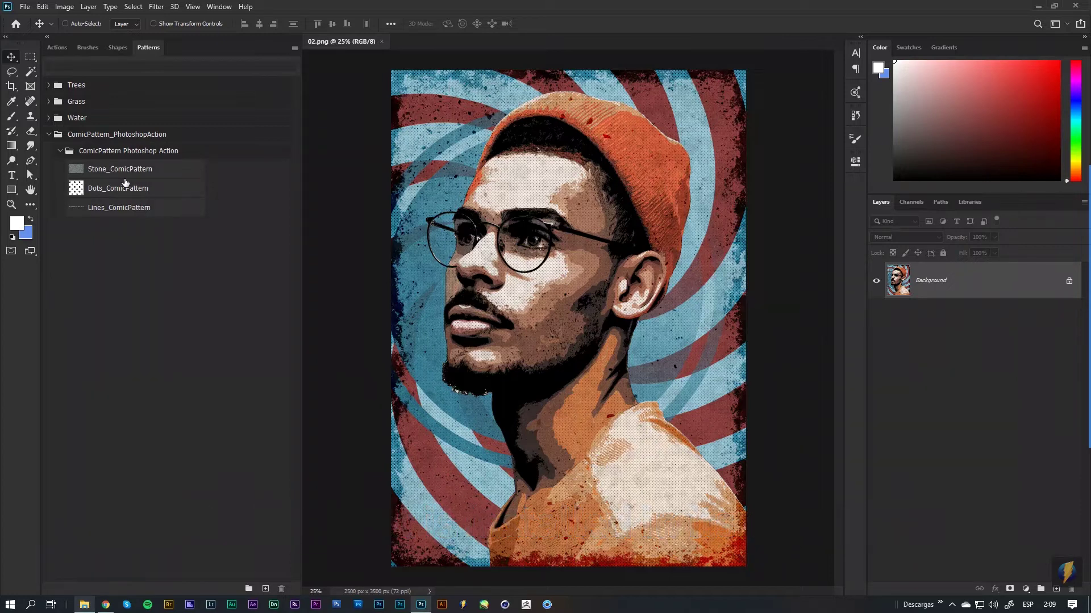
Step: Select Play Comic Grunge, switch to the orange-cap portrait, and verify its 2842 × 3500 px size
{"action": "left_click", "coordinate": [57, 47]}
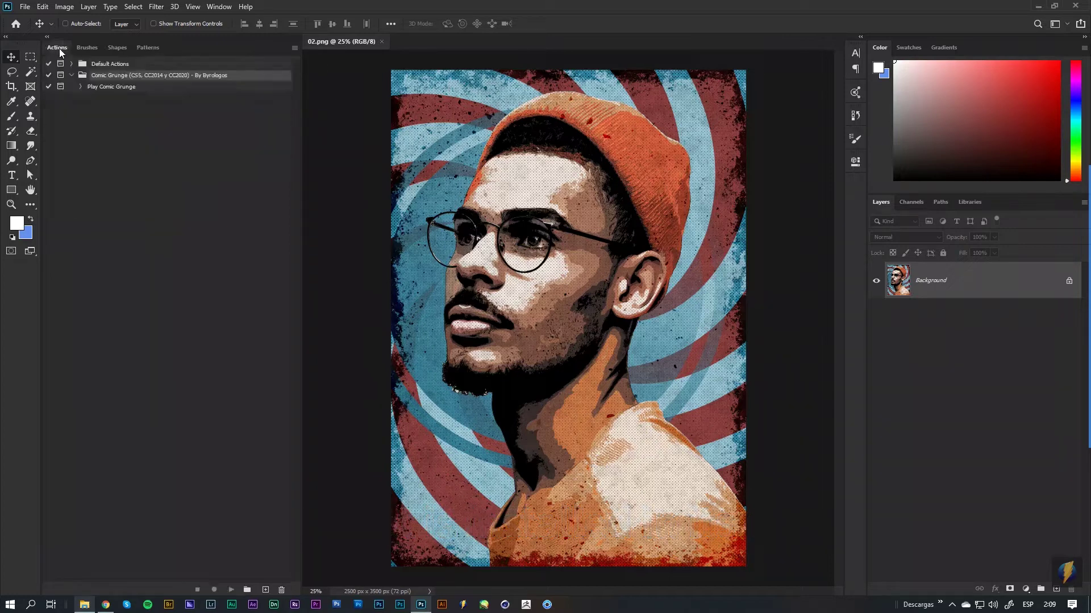
{"action": "left_click", "coordinate": [115, 89]}
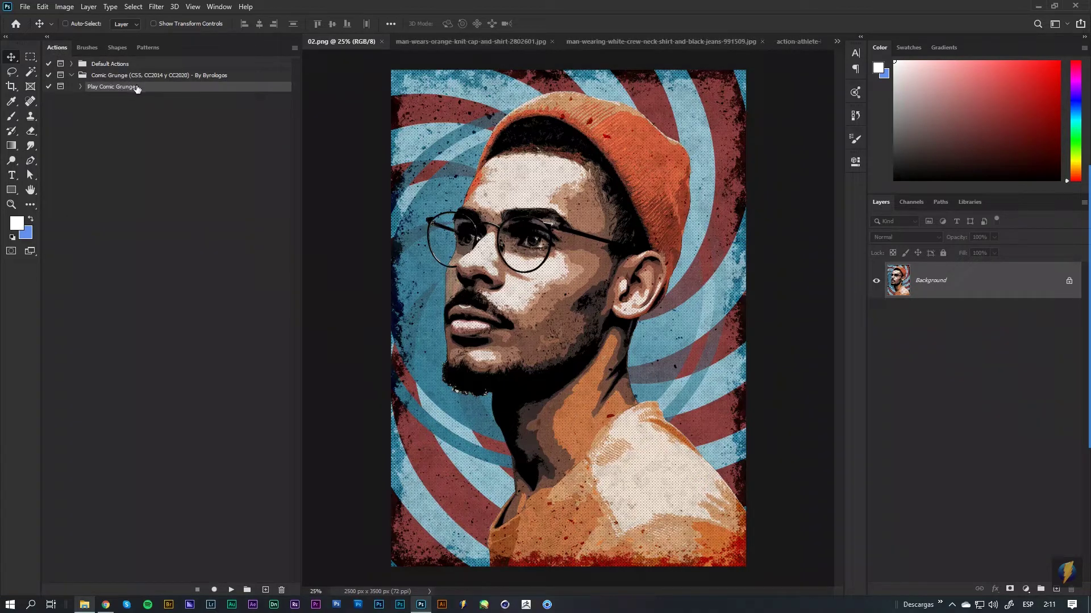
{"action": "left_click", "coordinate": [462, 43]}
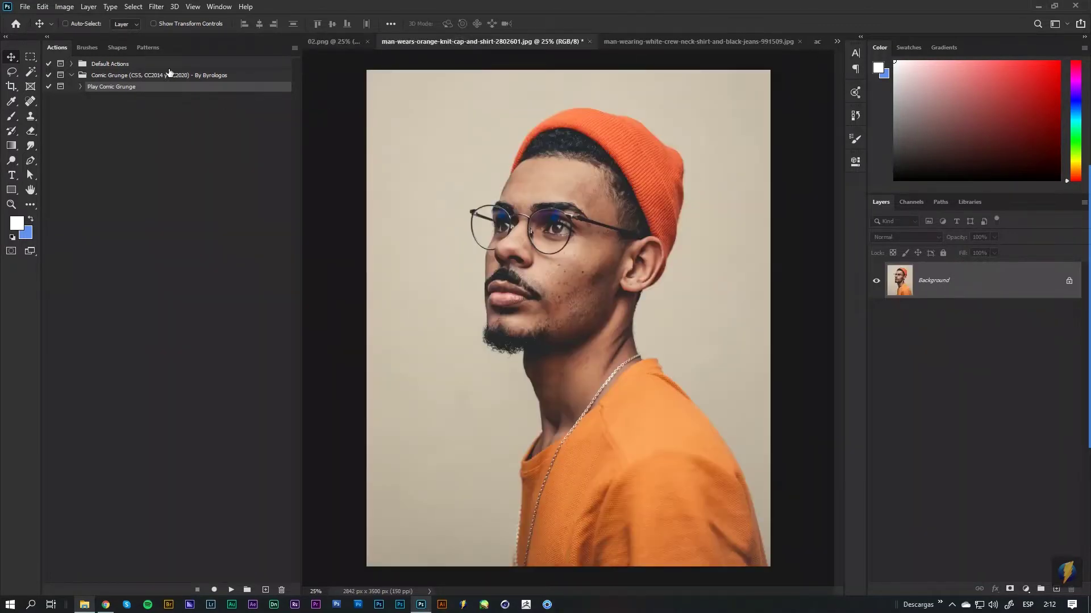
{"action": "left_click", "coordinate": [64, 7]}
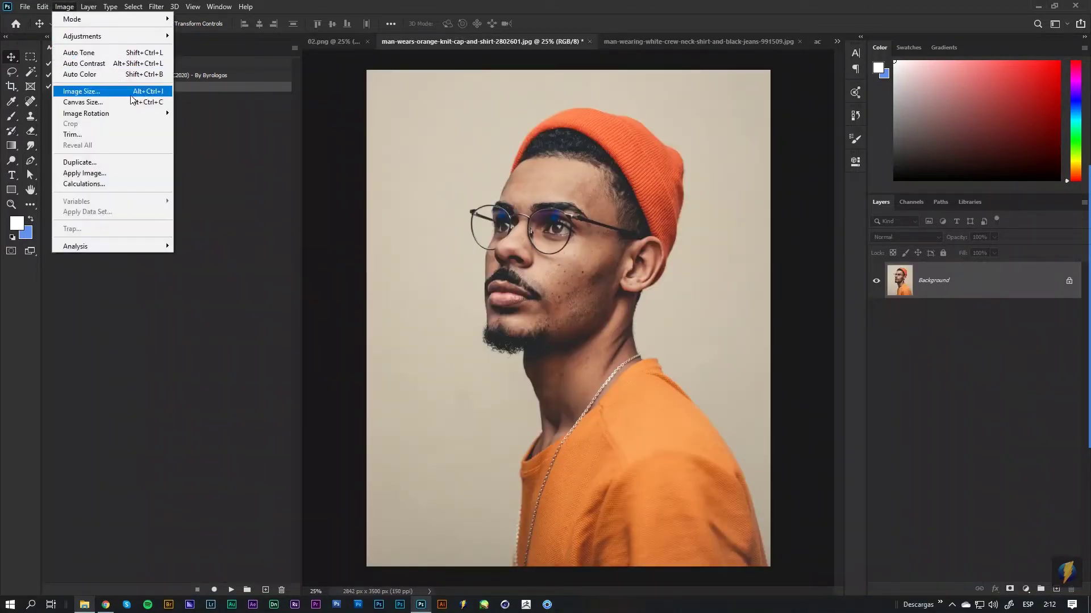
{"action": "left_click", "coordinate": [81, 91]}
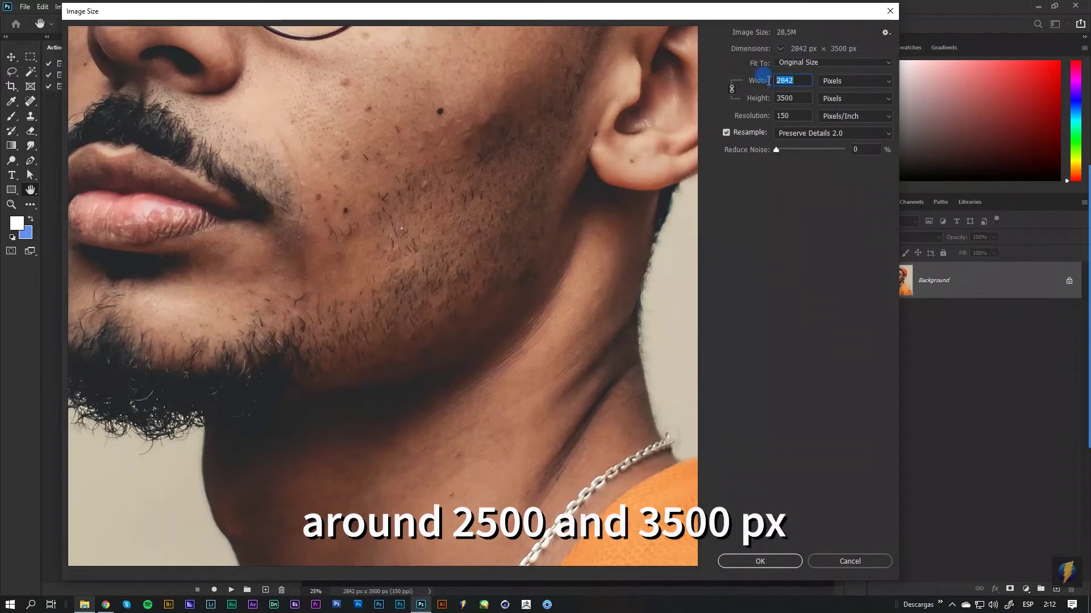
{"action": "double_click", "coordinate": [775, 98]}
{"action": "left_click", "coordinate": [808, 84]}
{"action": "left_click", "coordinate": [783, 560]}
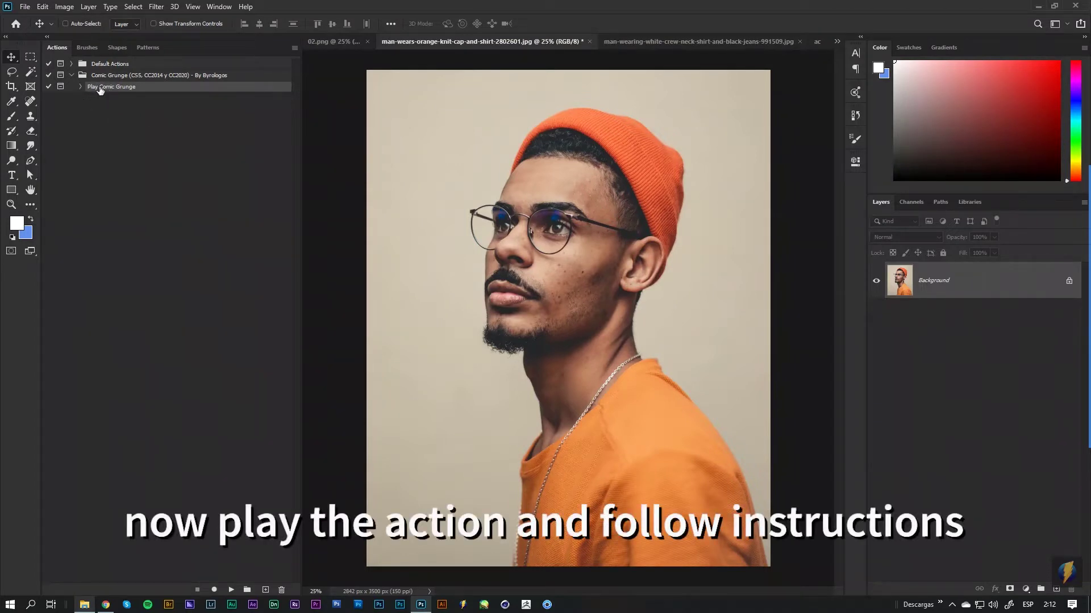
Step: Play the Comic Grunge action and stop at its message so it pauses on the Brush layer
{"action": "left_click", "coordinate": [232, 589]}
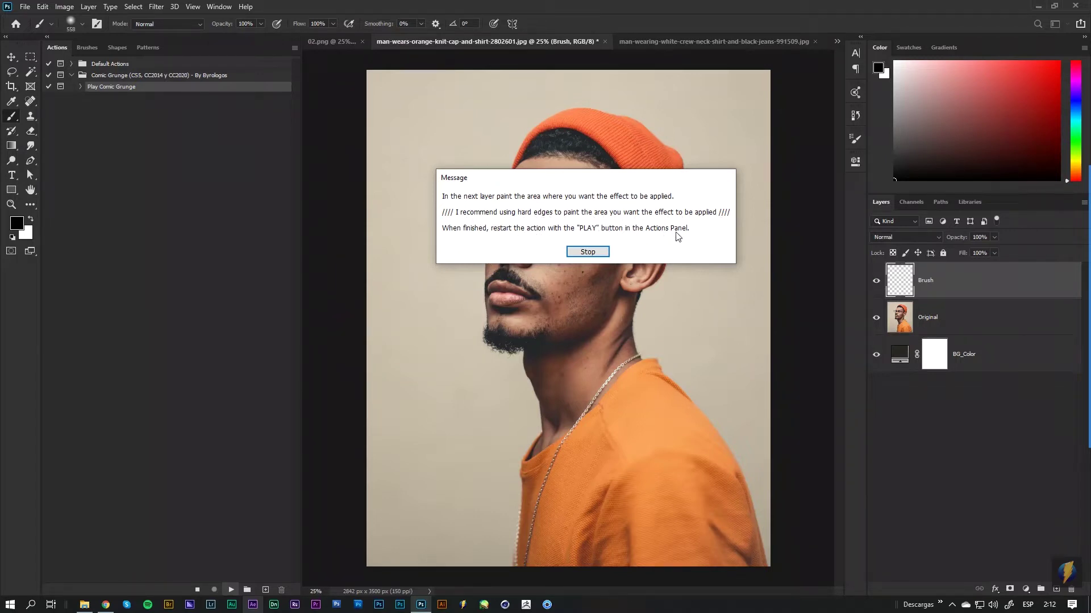
{"action": "left_click", "coordinate": [587, 252]}
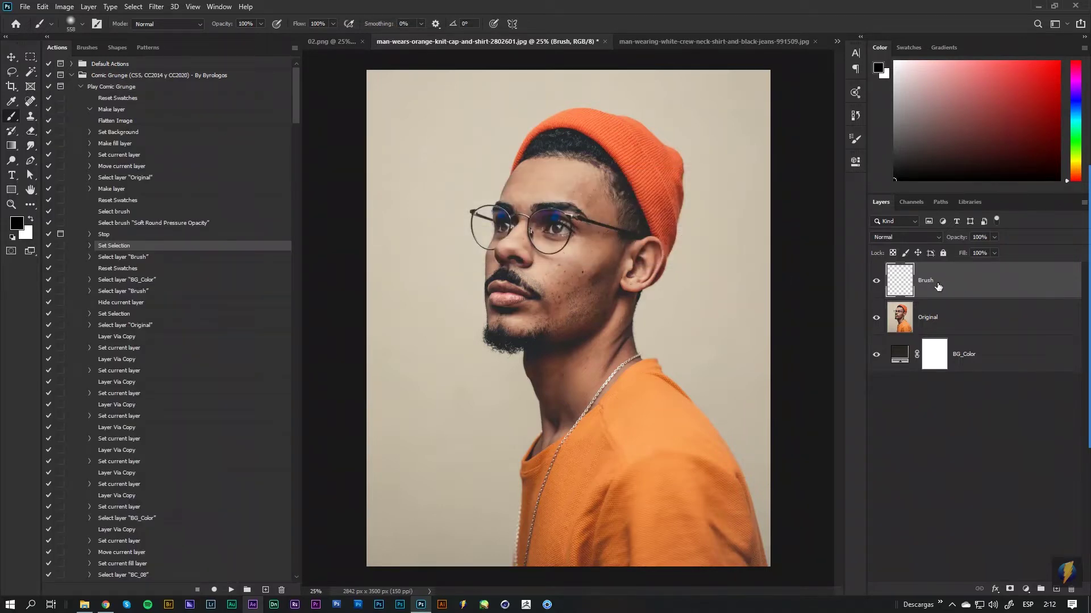
Step: With the Pen tool, trace the figure from the neck around the glasses, forehead and cap edge
{"action": "key", "text": "p"}
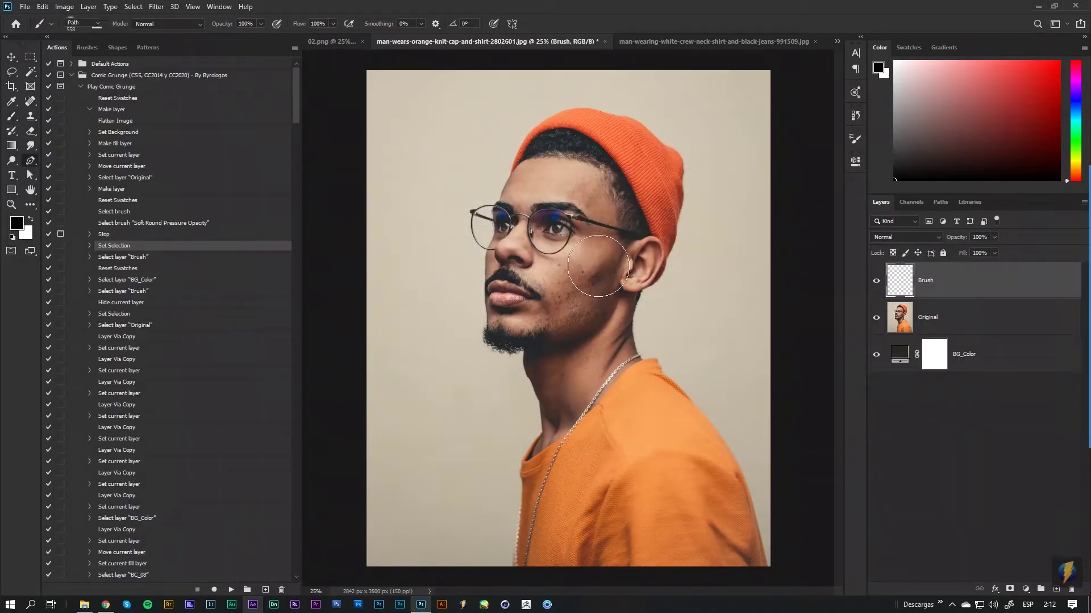
{"action": "scroll", "coordinate": [599, 301], "scroll_direction": "up", "scroll_amount": 3}
{"action": "scroll", "coordinate": [518, 450], "scroll_direction": "up", "scroll_amount": 3}
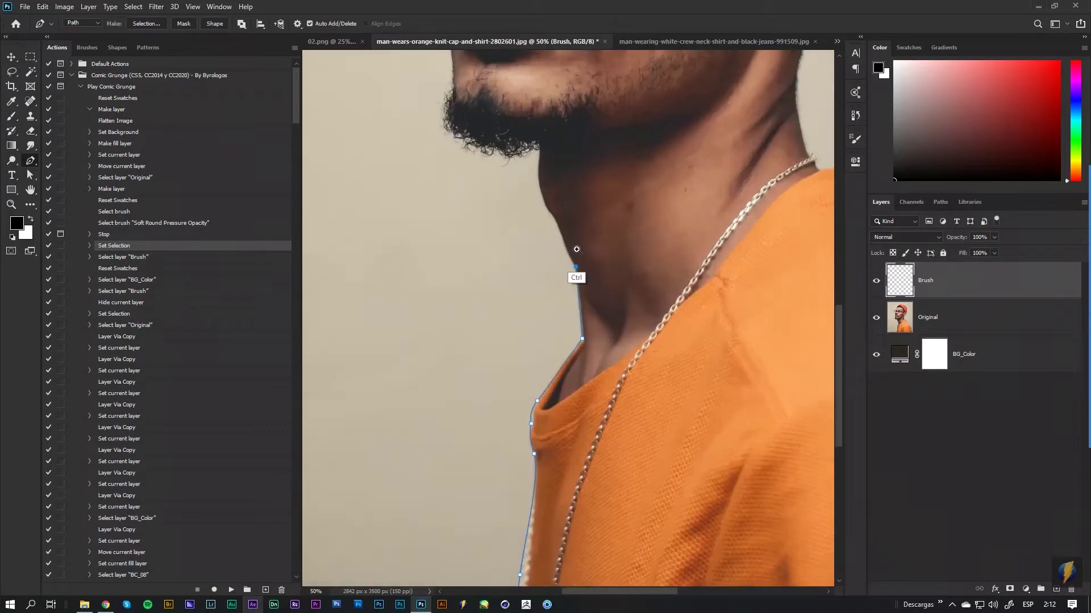
{"action": "left_click_drag", "start_coordinate": [574, 249], "coordinate": [576, 238]}
{"action": "scroll", "coordinate": [575, 239], "scroll_direction": "up", "scroll_amount": 5}
{"action": "scroll", "coordinate": [568, 284], "scroll_direction": "up", "scroll_amount": 3}
{"action": "scroll", "coordinate": [568, 284], "scroll_direction": "up", "scroll_amount": 3}
{"action": "left_click", "coordinate": [575, 417]}
{"action": "left_click", "coordinate": [466, 310]}
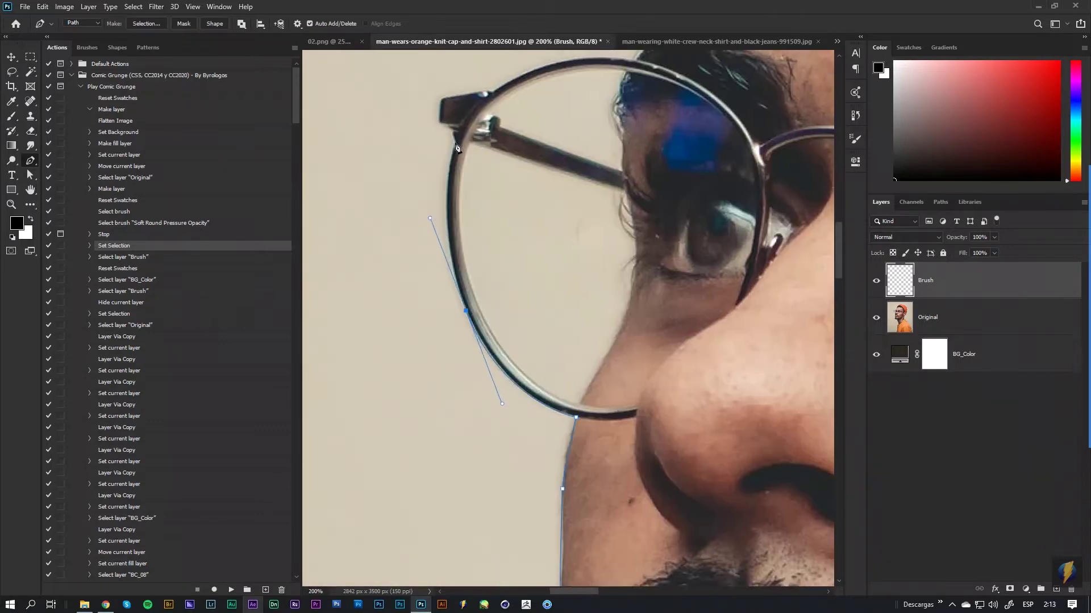
{"action": "left_click", "coordinate": [454, 142]}
{"action": "scroll", "coordinate": [492, 96], "scroll_direction": "down", "scroll_amount": 3}
{"action": "scroll", "coordinate": [568, 284], "scroll_direction": "up", "scroll_amount": 5}
{"action": "scroll", "coordinate": [568, 284], "scroll_direction": "up", "scroll_amount": 5}
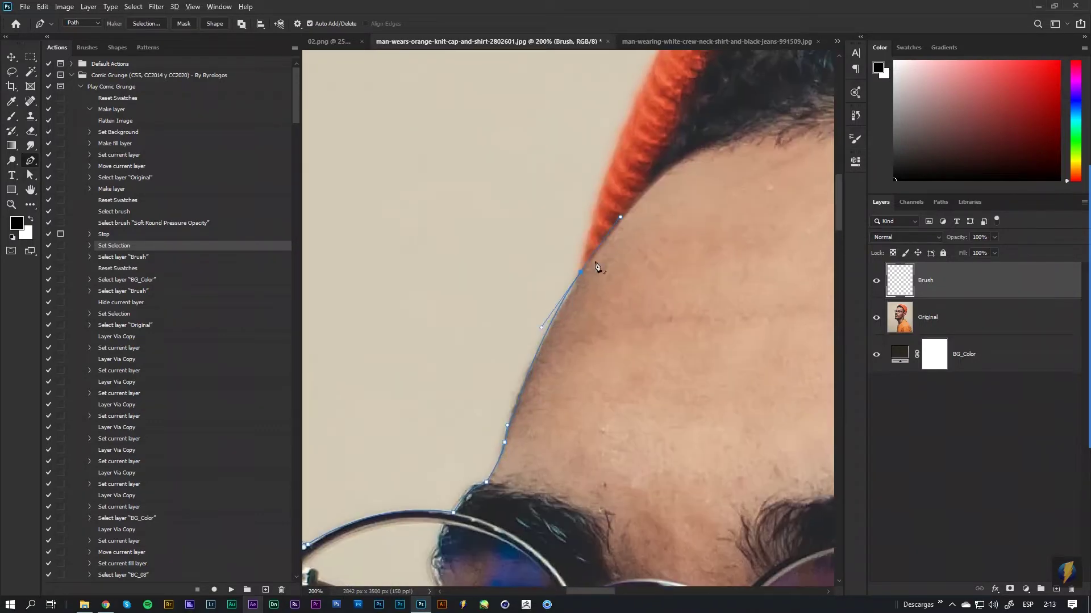
{"action": "left_click", "coordinate": [425, 415]}
{"action": "left_click_drag", "start_coordinate": [511, 236], "coordinate": [577, 175]}
Step: Continue the path around the cap, ear, neck and shoulder, close it, and convert it to a selection
{"action": "scroll", "coordinate": [584, 212], "scroll_direction": "right", "scroll_amount": 3}
{"action": "scroll", "coordinate": [606, 199], "scroll_direction": "down", "scroll_amount": 3}
{"action": "left_click", "coordinate": [606, 199]}
{"action": "scroll", "coordinate": [555, 390], "scroll_direction": "down", "scroll_amount": 3}
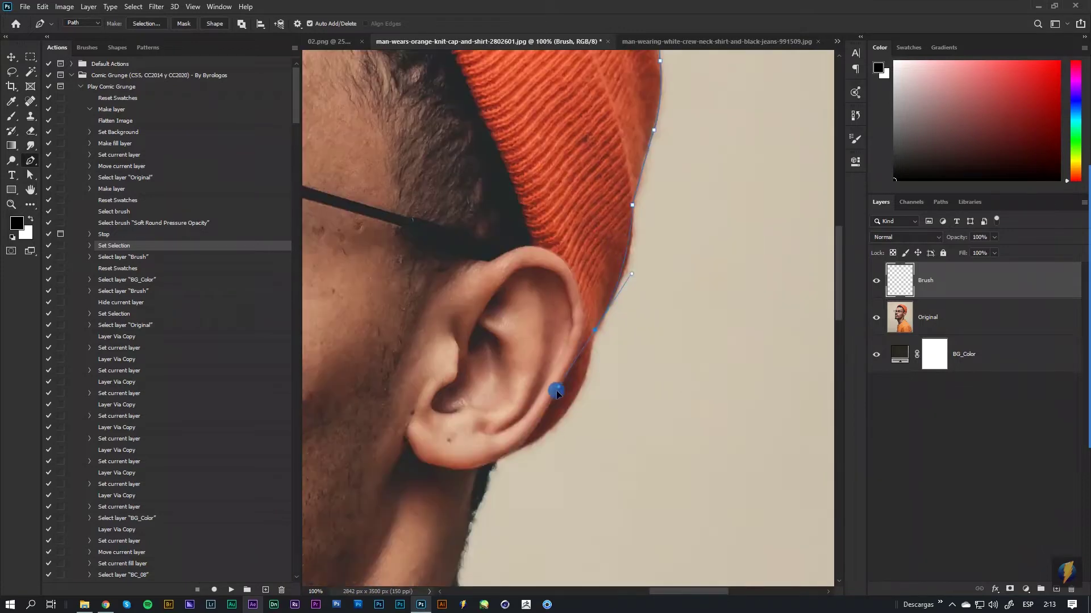
{"action": "scroll", "coordinate": [555, 390], "scroll_direction": "down", "scroll_amount": 3}
{"action": "left_click_drag", "start_coordinate": [612, 318], "coordinate": [591, 340]}
{"action": "scroll", "coordinate": [590, 341], "scroll_direction": "down", "scroll_amount": 5}
{"action": "left_click", "coordinate": [609, 476]}
{"action": "scroll", "coordinate": [611, 477], "scroll_direction": "down", "scroll_amount": 5}
{"action": "left_click", "coordinate": [604, 297]}
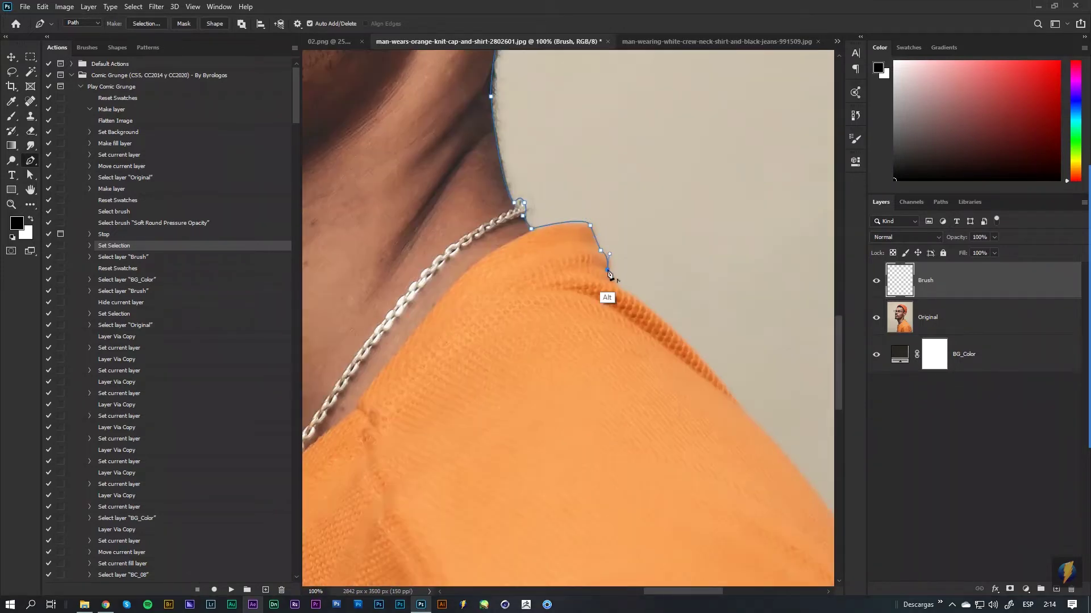
{"action": "scroll", "coordinate": [603, 297], "scroll_direction": "down", "scroll_amount": 1}
{"action": "left_click_drag", "start_coordinate": [542, 168], "coordinate": [558, 197]}
{"action": "scroll", "coordinate": [568, 243], "scroll_direction": "up", "scroll_amount": 5}
{"action": "scroll", "coordinate": [530, 340], "scroll_direction": "up", "scroll_amount": 3}
{"action": "left_click", "coordinate": [462, 315]}
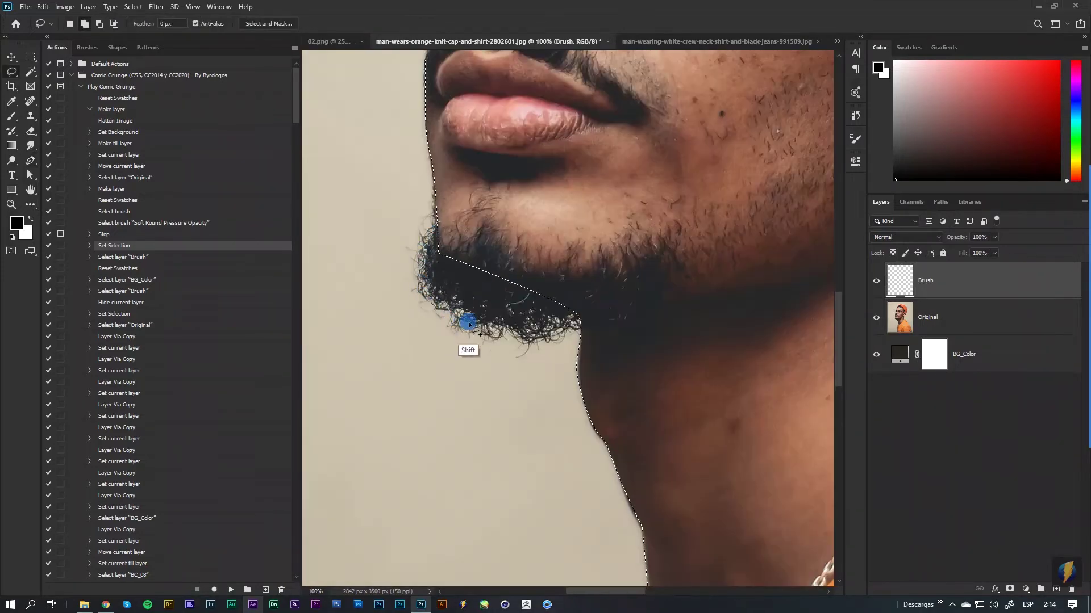
{"action": "key", "text": "ctrl+Return"}
Step: Add the beard with the Lasso and a traced glasses outline to the selection
{"action": "key", "text": "l"}
{"action": "key", "text": "p"}
{"action": "scroll", "coordinate": [589, 137], "scroll_direction": "up", "scroll_amount": 10}
{"action": "left_click", "coordinate": [592, 172]}
{"action": "left_click", "coordinate": [617, 226]}
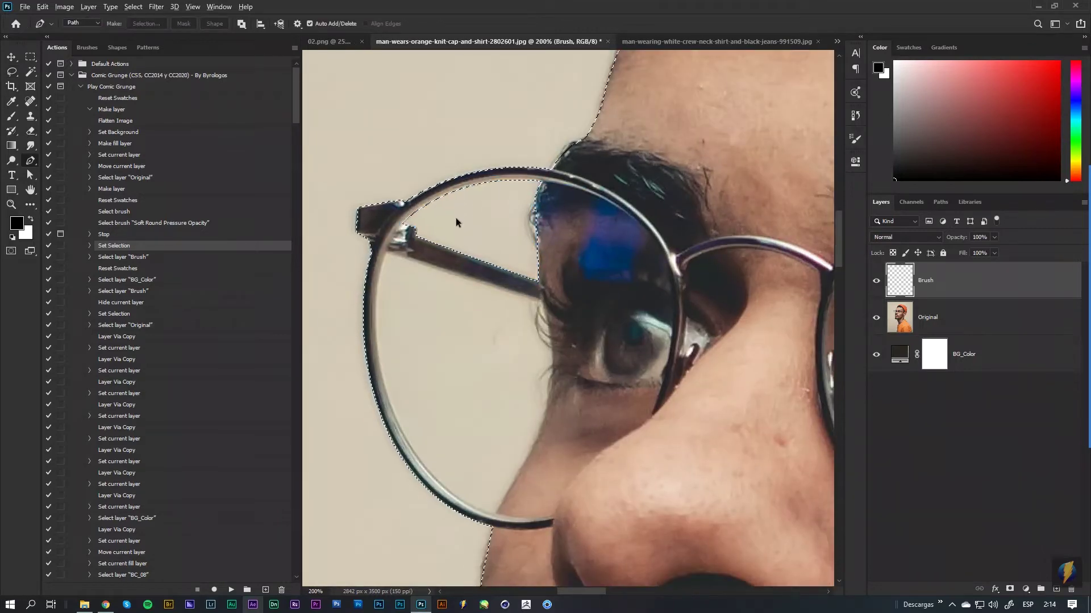
{"action": "left_click", "coordinate": [584, 328]}
{"action": "scroll", "coordinate": [550, 389], "scroll_direction": "down", "scroll_amount": 1}
{"action": "scroll", "coordinate": [550, 390], "scroll_direction": "down", "scroll_amount": 3}
{"action": "key", "text": "ctrl+shift+Return"}
{"action": "scroll", "coordinate": [578, 265], "scroll_direction": "down", "scroll_amount": 5}
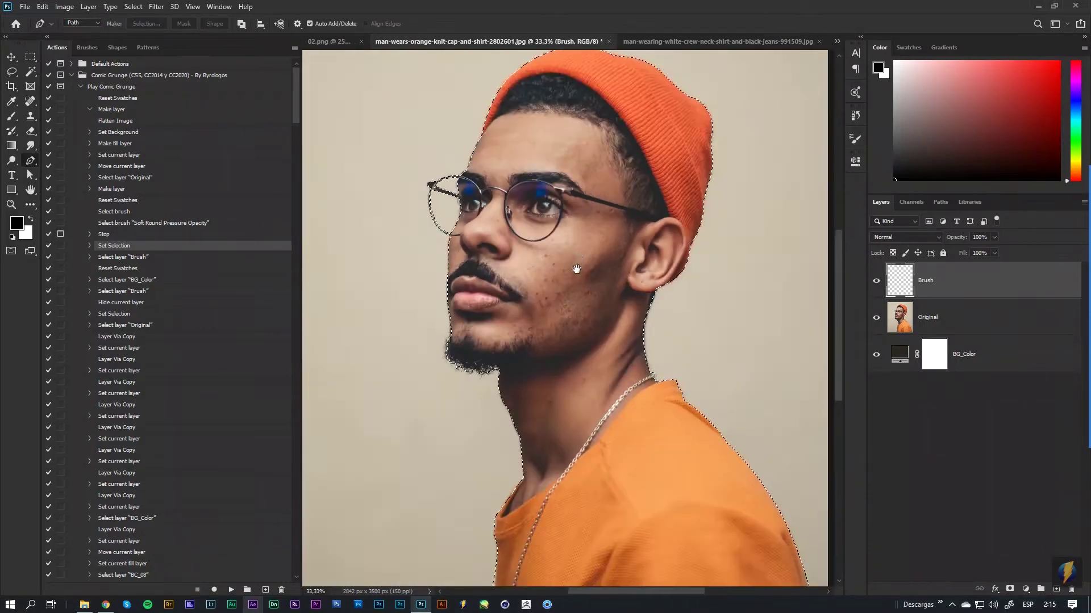
{"action": "left_click", "coordinate": [66, 8]}
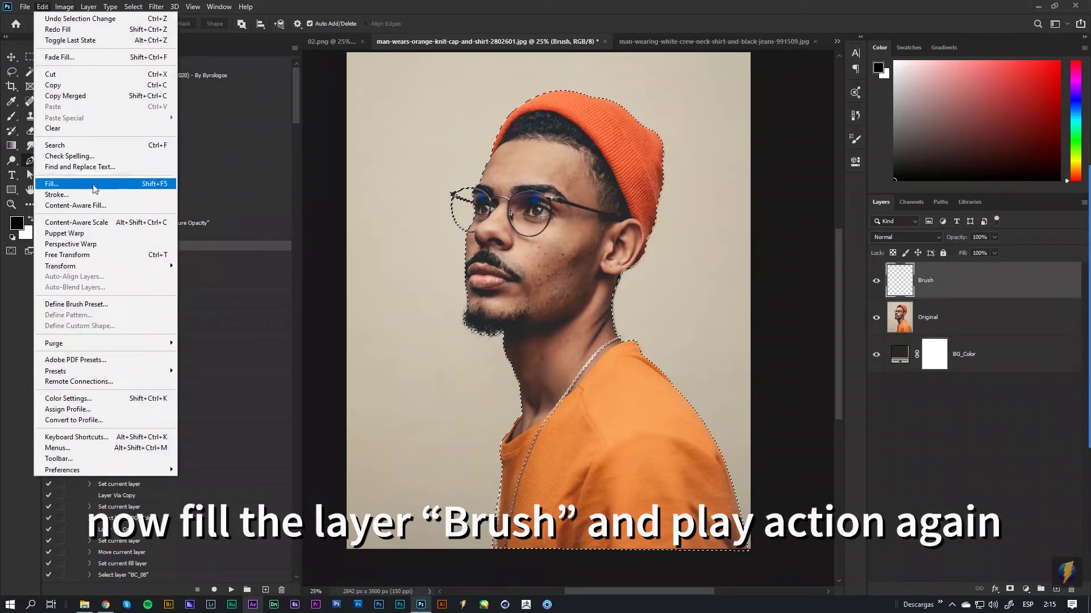
Step: Fill the selection with the black foreground colour and resume the Comic Grunge action
{"action": "left_click", "coordinate": [73, 183]}
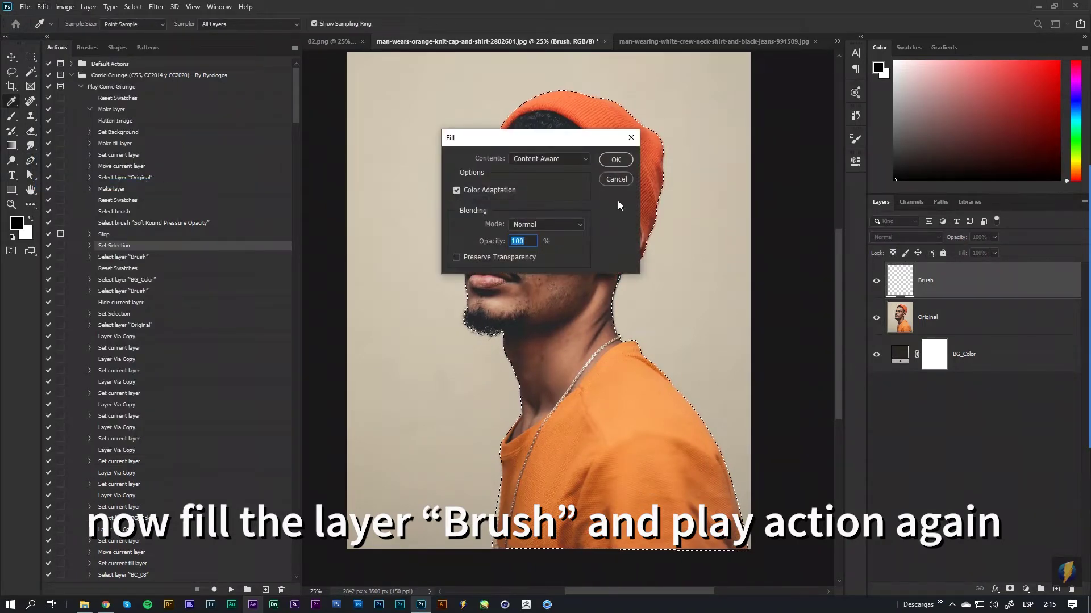
{"action": "left_click", "coordinate": [537, 160]}
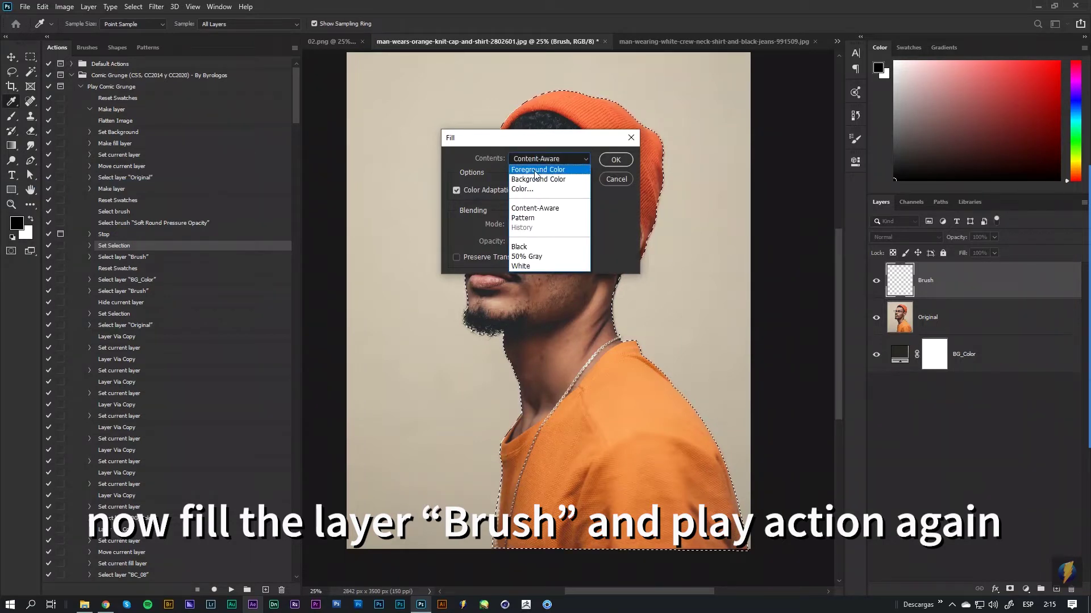
{"action": "left_click", "coordinate": [537, 170]}
{"action": "left_click", "coordinate": [616, 160]}
{"action": "key", "text": "p"}
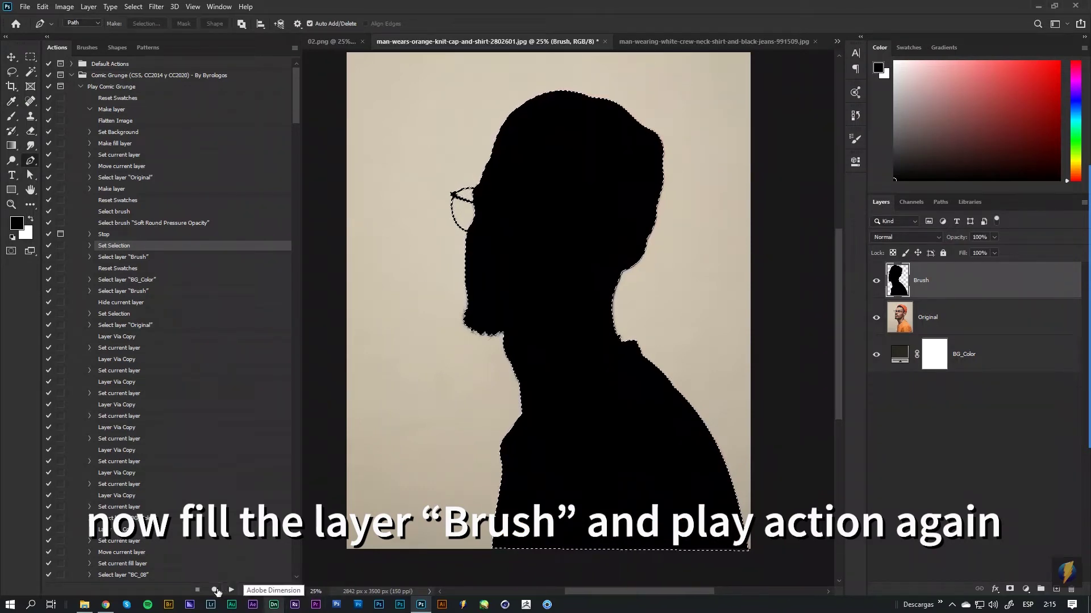
{"action": "left_click", "coordinate": [232, 590]}
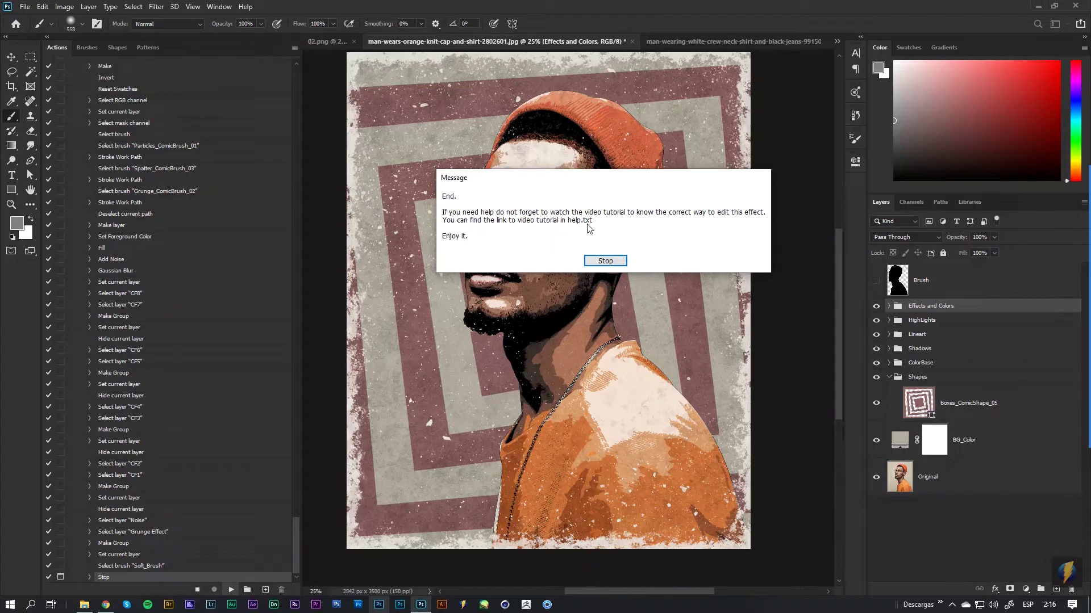
Step: Dismiss the Comic Grunge action's final message and collapse its steps in the Actions panel
{"action": "left_click", "coordinate": [620, 262]}
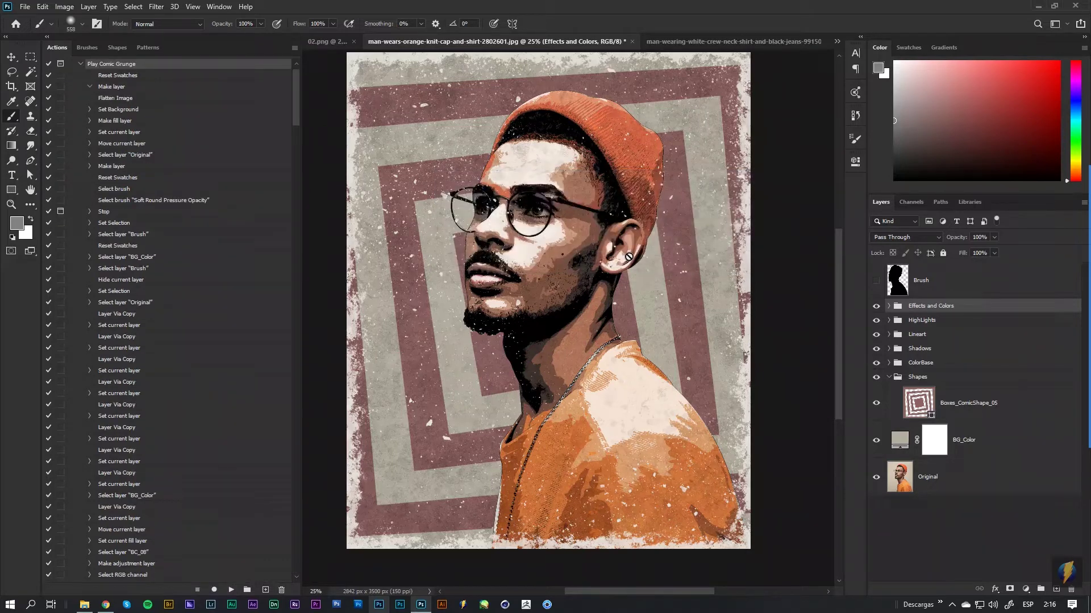
{"action": "left_click", "coordinate": [80, 64]}
{"action": "left_click_drag", "start_coordinate": [625, 250], "coordinate": [636, 261]}
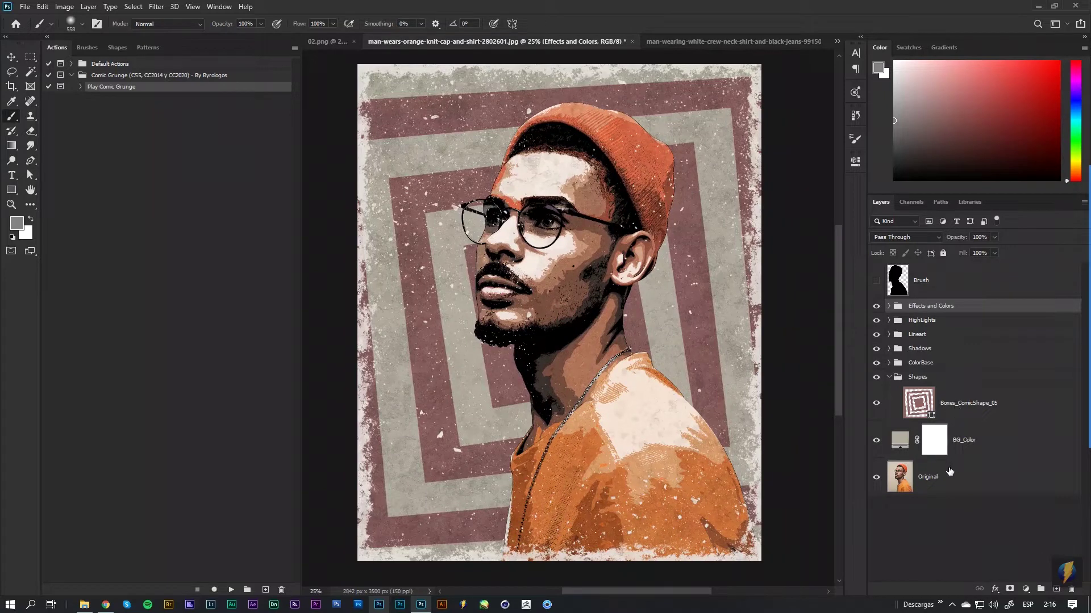
Step: Change the BG_Color fill to a dark green
{"action": "double_click", "coordinate": [902, 442]}
{"action": "left_click_drag", "start_coordinate": [831, 269], "coordinate": [831, 285]}
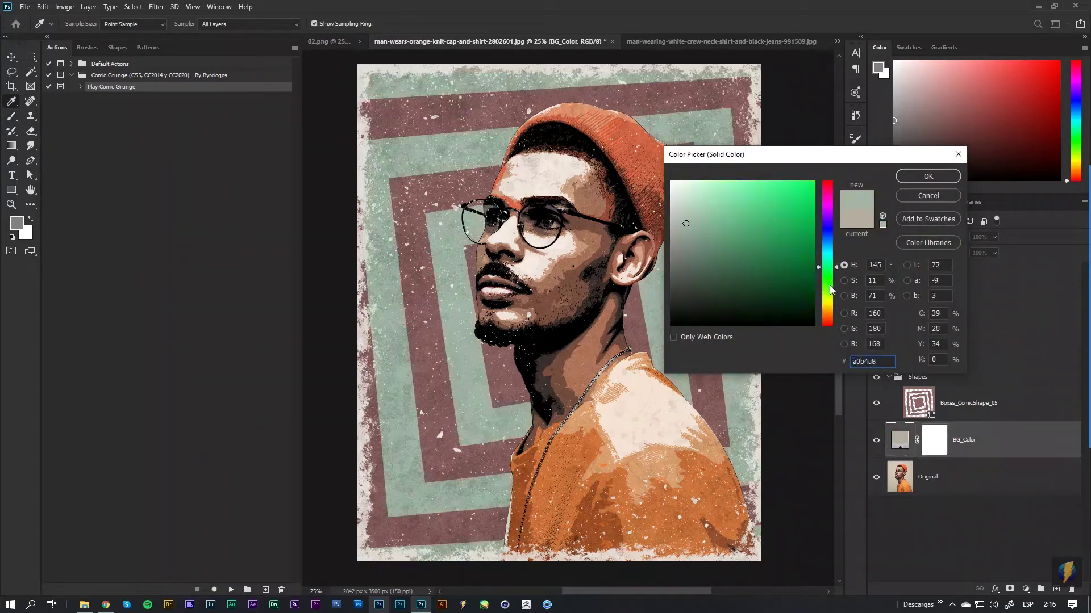
{"action": "left_click", "coordinate": [762, 284]}
{"action": "left_click_drag", "start_coordinate": [763, 284], "coordinate": [767, 289]}
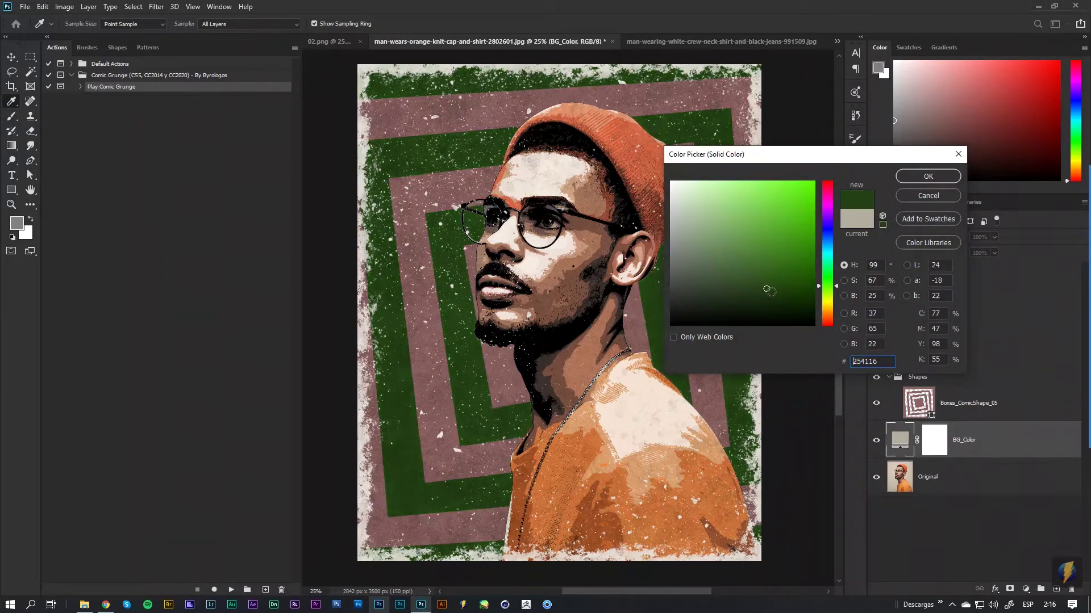
{"action": "left_click", "coordinate": [920, 176]}
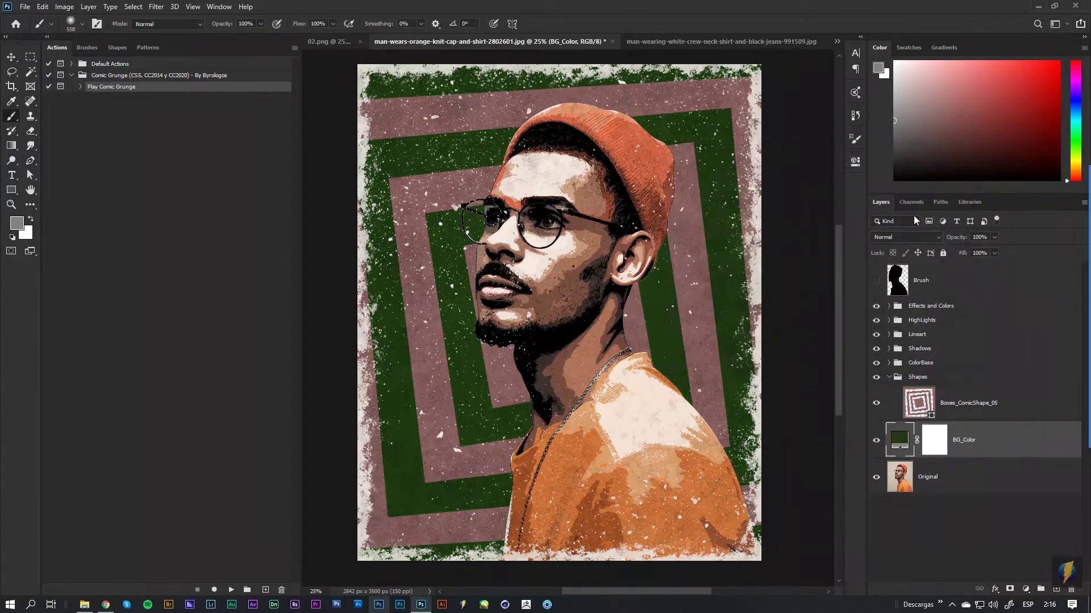
Step: Recolour the Boxes_ComicShape_05 square shapes blue
{"action": "left_click", "coordinate": [958, 403]}
{"action": "double_click", "coordinate": [918, 403]}
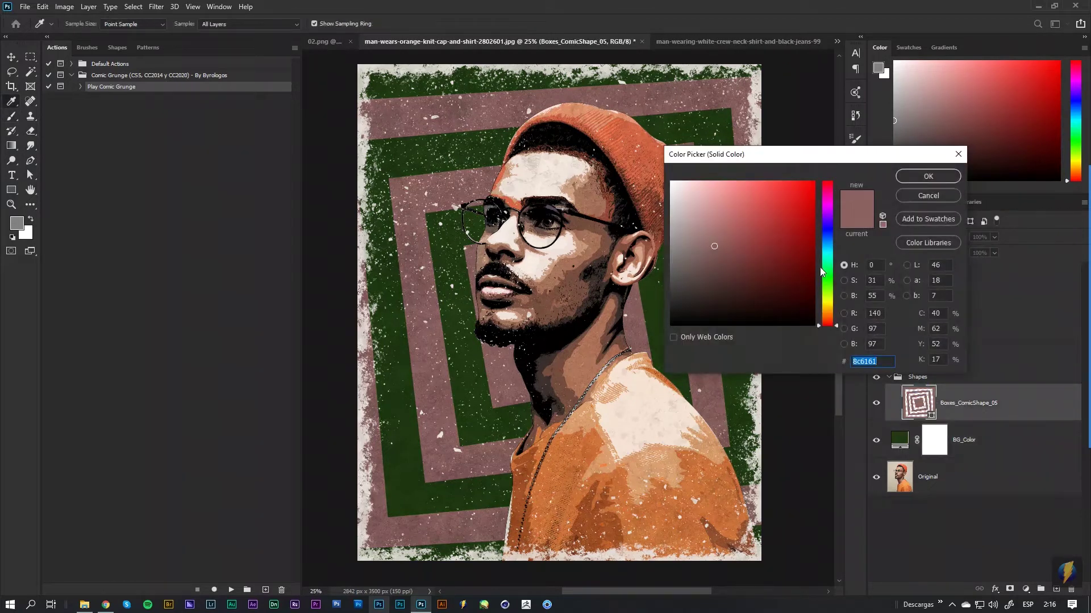
{"action": "left_click_drag", "start_coordinate": [821, 271], "coordinate": [821, 249]}
{"action": "mouse_move", "coordinate": [741, 221]}
{"action": "left_mouse_down"}
{"action": "mouse_move", "coordinate": [750, 257]}
{"action": "mouse_move", "coordinate": [732, 253]}
{"action": "left_mouse_up"}
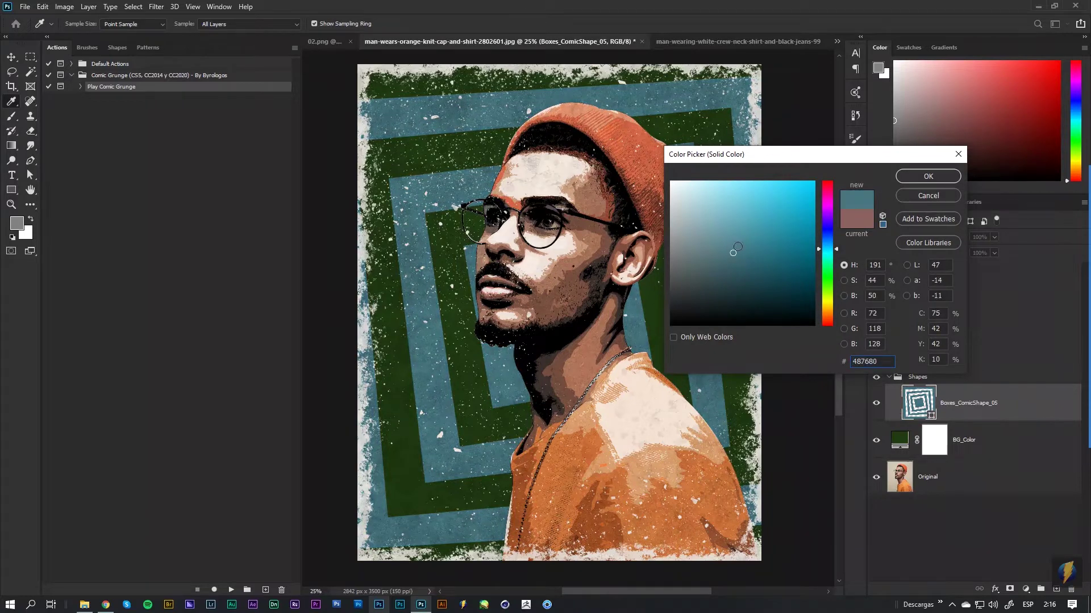
{"action": "left_click", "coordinate": [928, 177]}
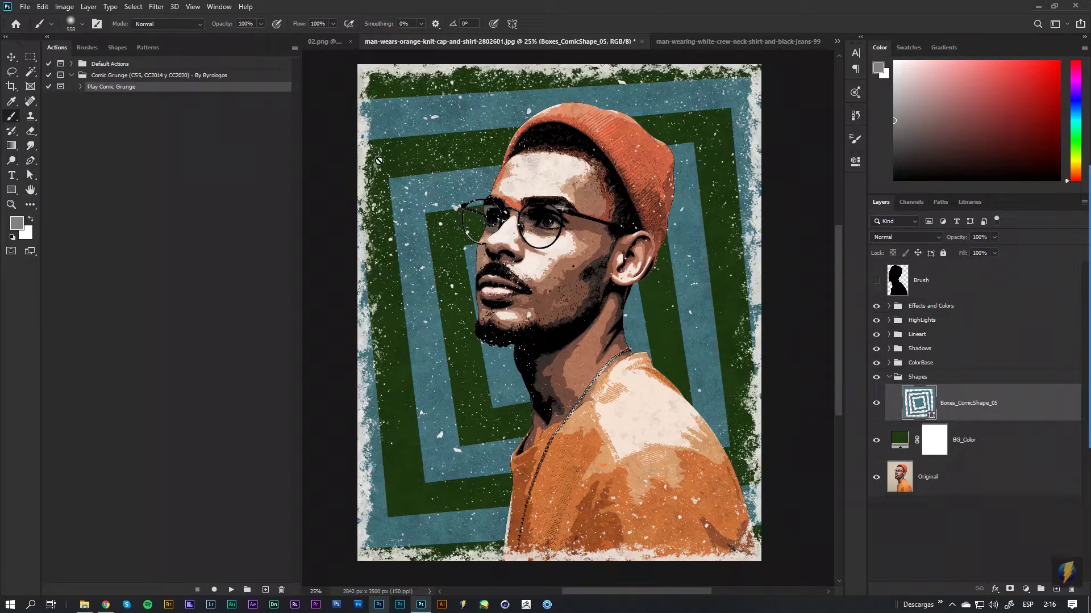
Step: Select the star comic shape from the ComicShapes_PhotoshopAction custom shape set
{"action": "left_click", "coordinate": [11, 190]}
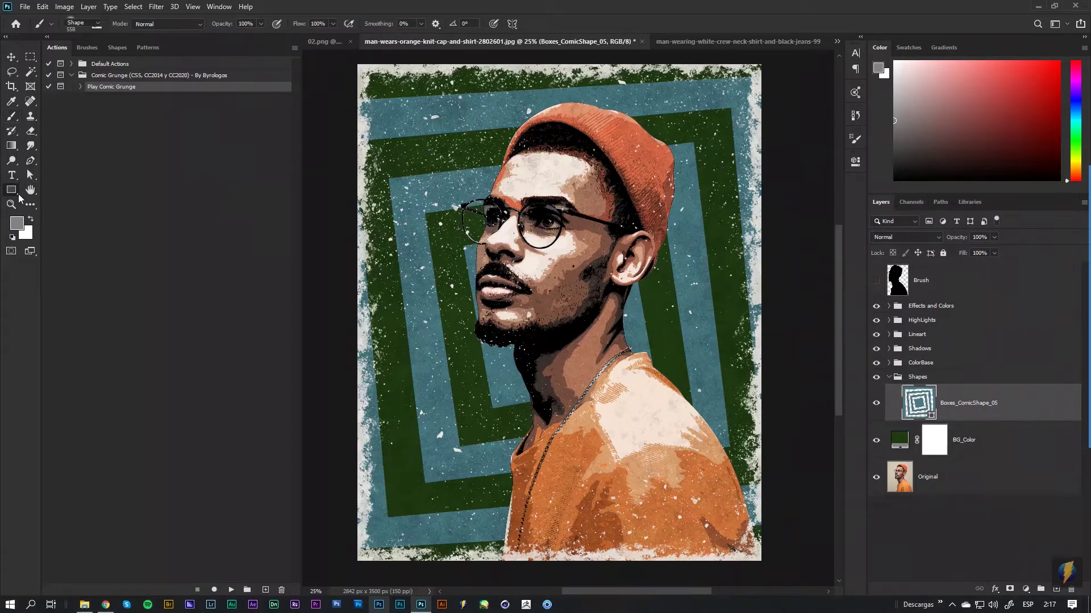
{"action": "left_click", "coordinate": [47, 37]}
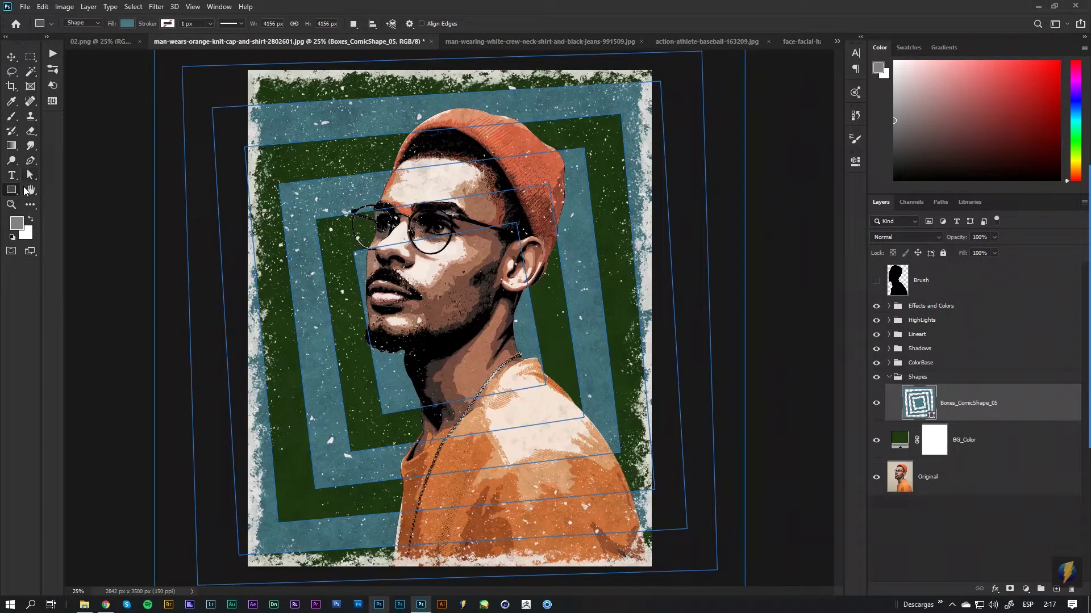
{"action": "right_click", "coordinate": [18, 195]}
{"action": "left_click", "coordinate": [68, 246]}
{"action": "left_click", "coordinate": [461, 24]}
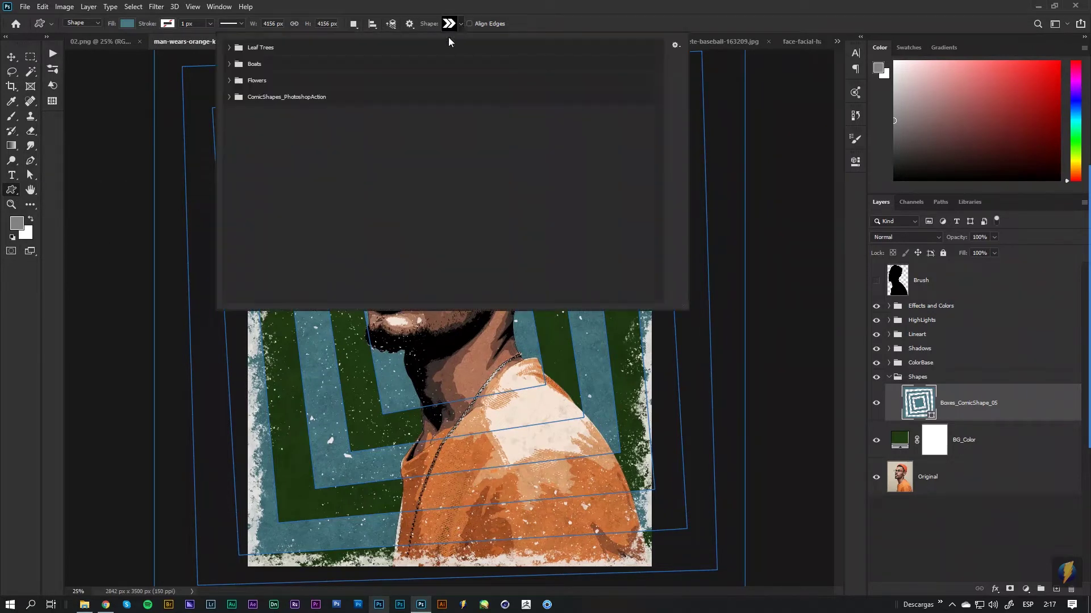
{"action": "left_click", "coordinate": [230, 97]}
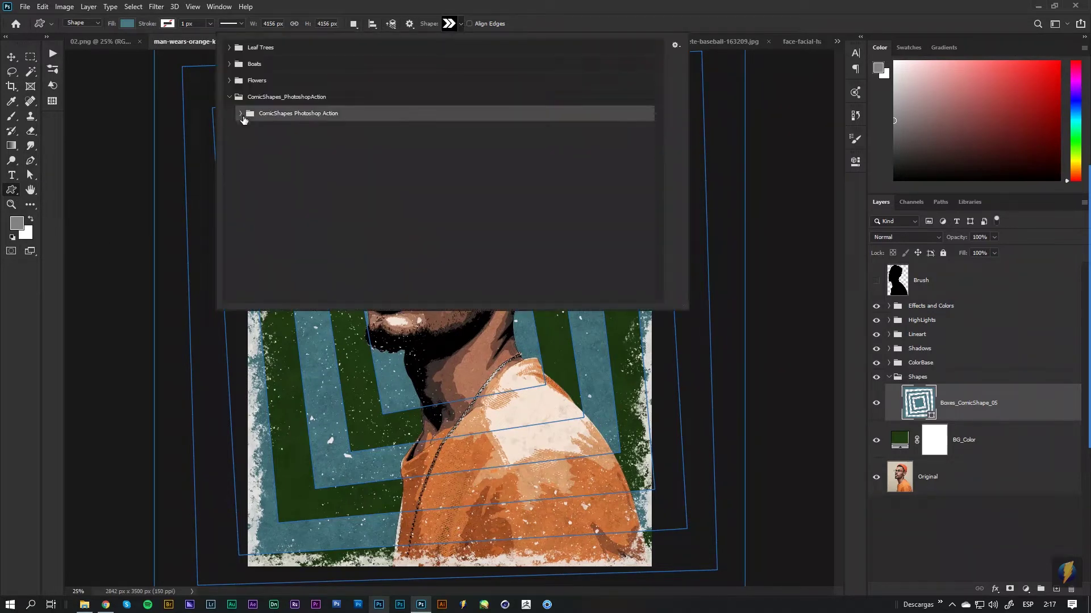
{"action": "left_click", "coordinate": [240, 114]}
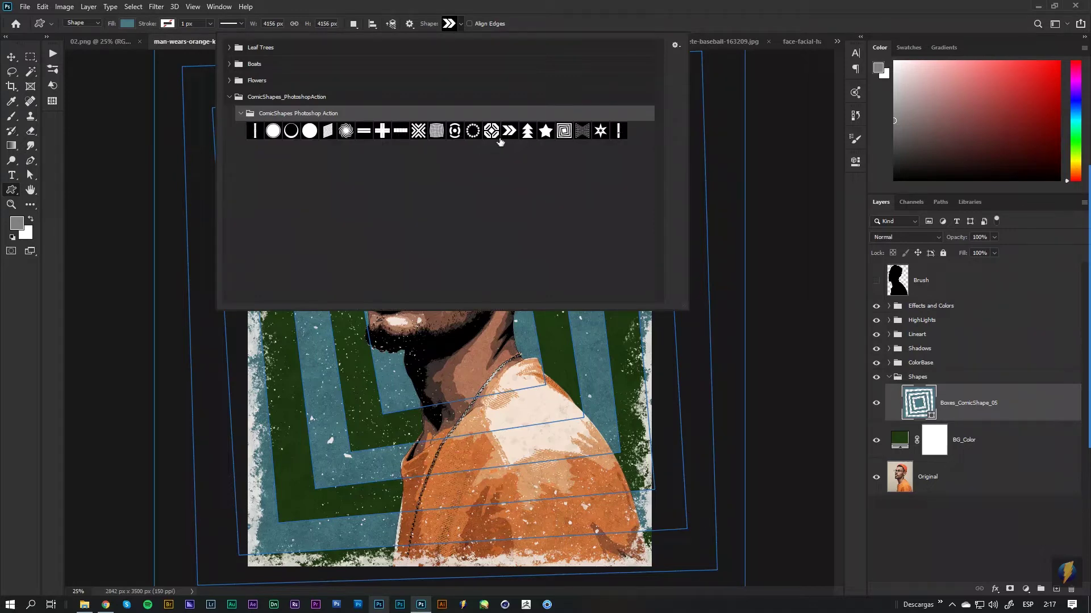
{"action": "left_click", "coordinate": [473, 132]}
{"action": "left_click", "coordinate": [978, 408]}
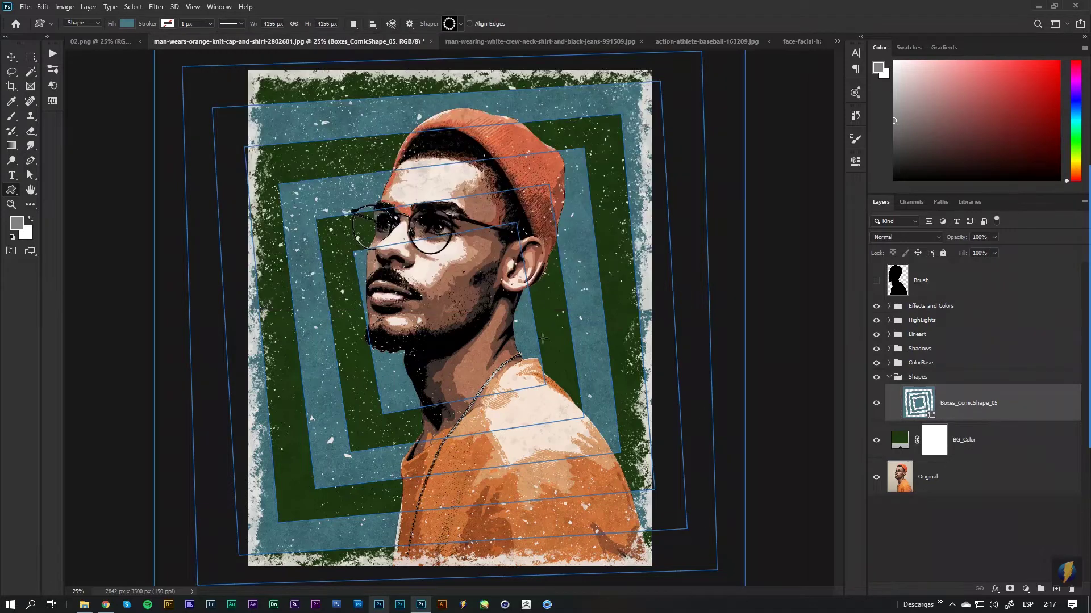
Step: Draw the star shape larger than the canvas and delete the old Boxes_ComicShape_05 layer
{"action": "key", "text": "ctrl+minus"}
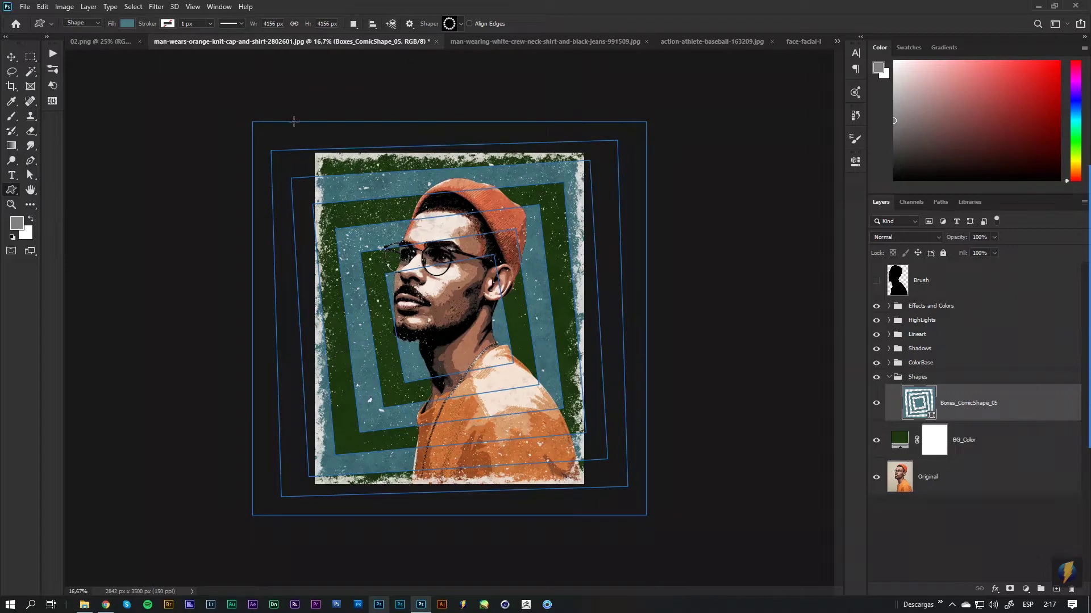
{"action": "left_click_drag", "start_coordinate": [335, 150], "coordinate": [665, 462]}
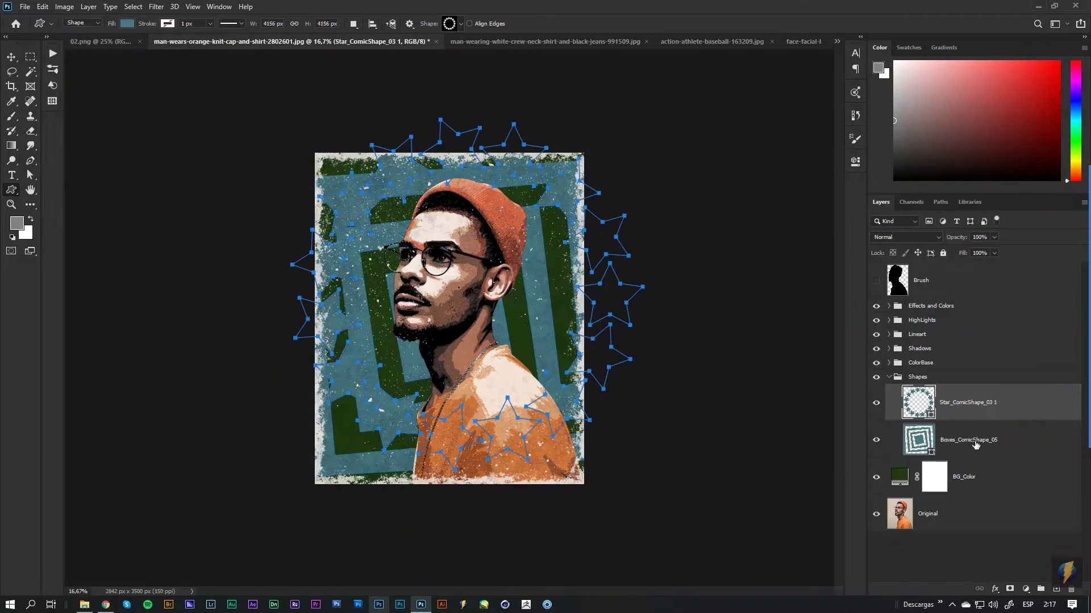
{"action": "left_click", "coordinate": [979, 447]}
{"action": "key", "text": "Delete"}
Step: Recolour the stars a light muted green and nudge them slightly up and left
{"action": "double_click", "coordinate": [932, 412]}
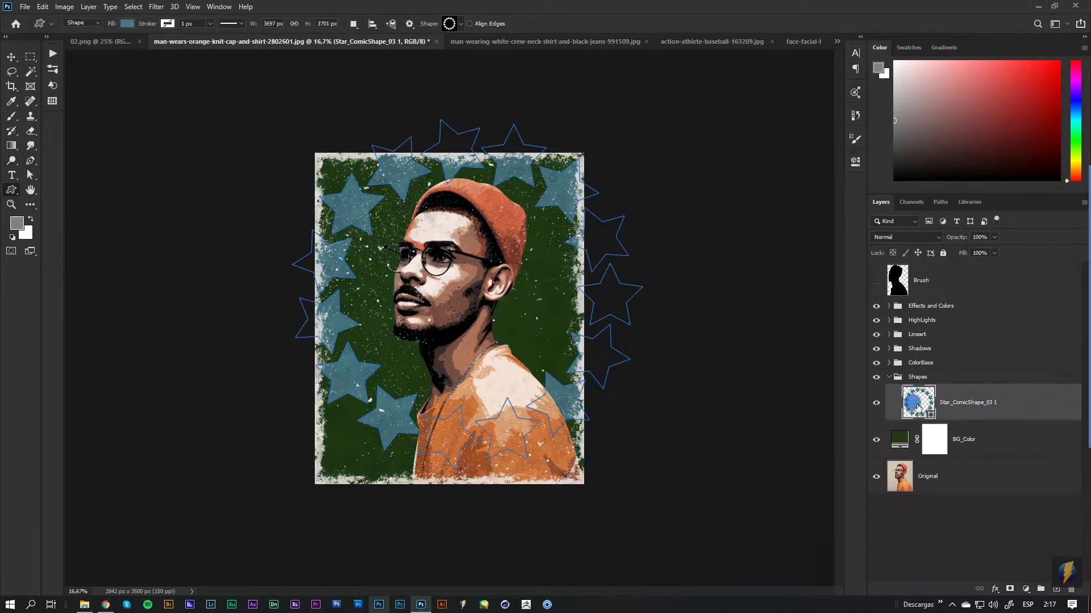
{"action": "left_click", "coordinate": [828, 290]}
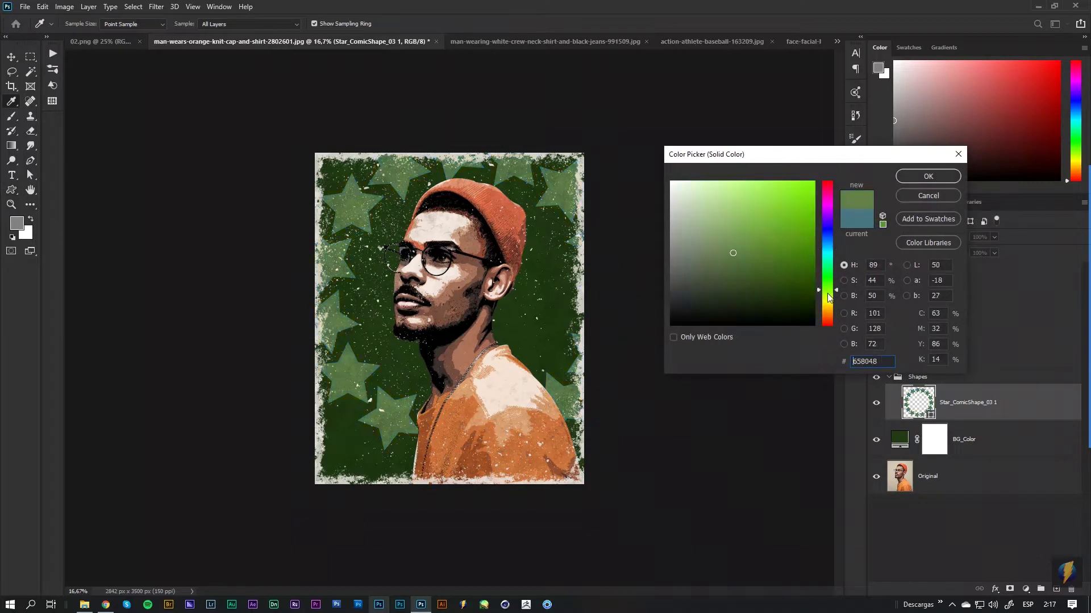
{"action": "left_click_drag", "start_coordinate": [733, 253], "coordinate": [727, 251]}
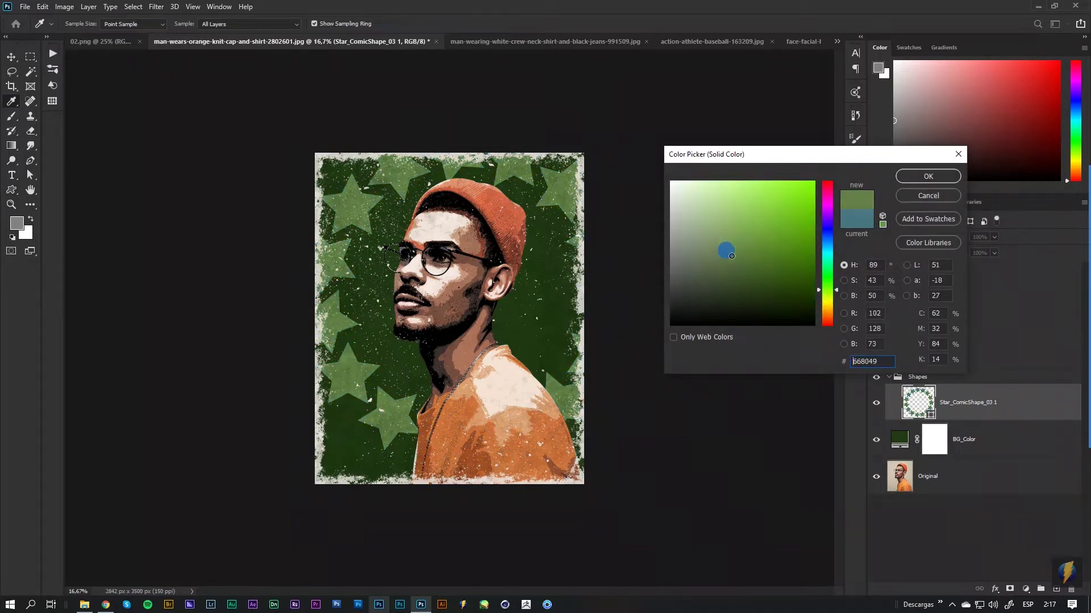
{"action": "left_click", "coordinate": [928, 176]}
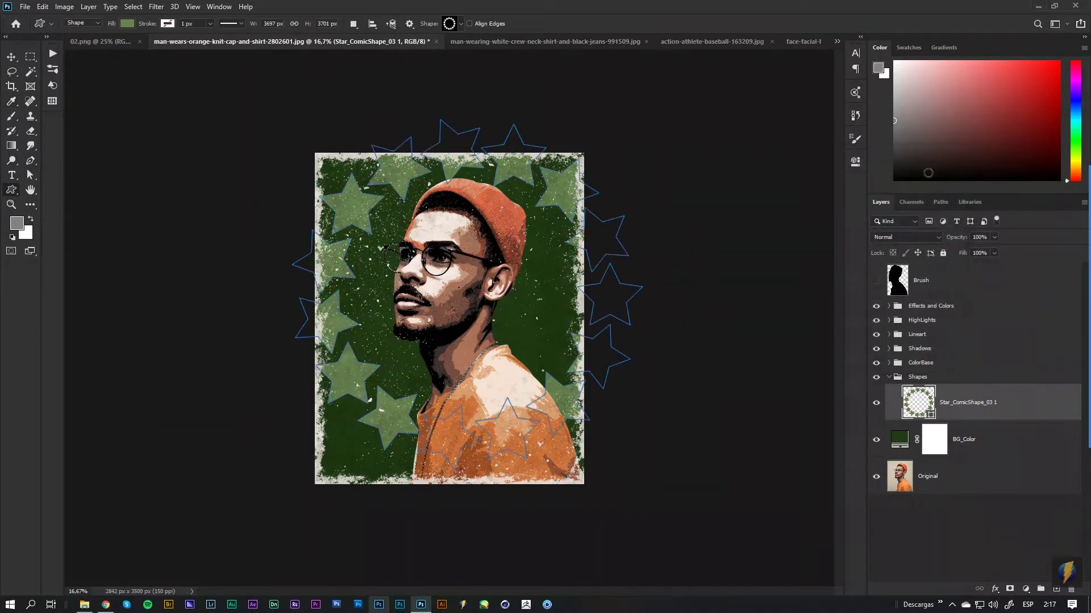
{"action": "left_click_drag", "start_coordinate": [566, 269], "coordinate": [562, 255]}
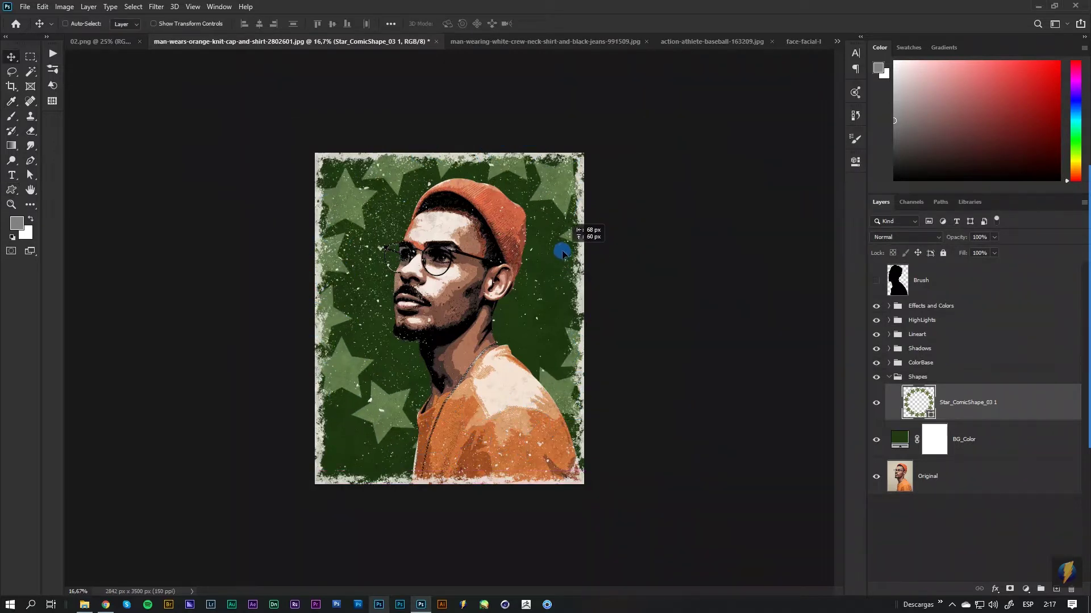
{"action": "left_click_drag", "start_coordinate": [563, 255], "coordinate": [564, 247]}
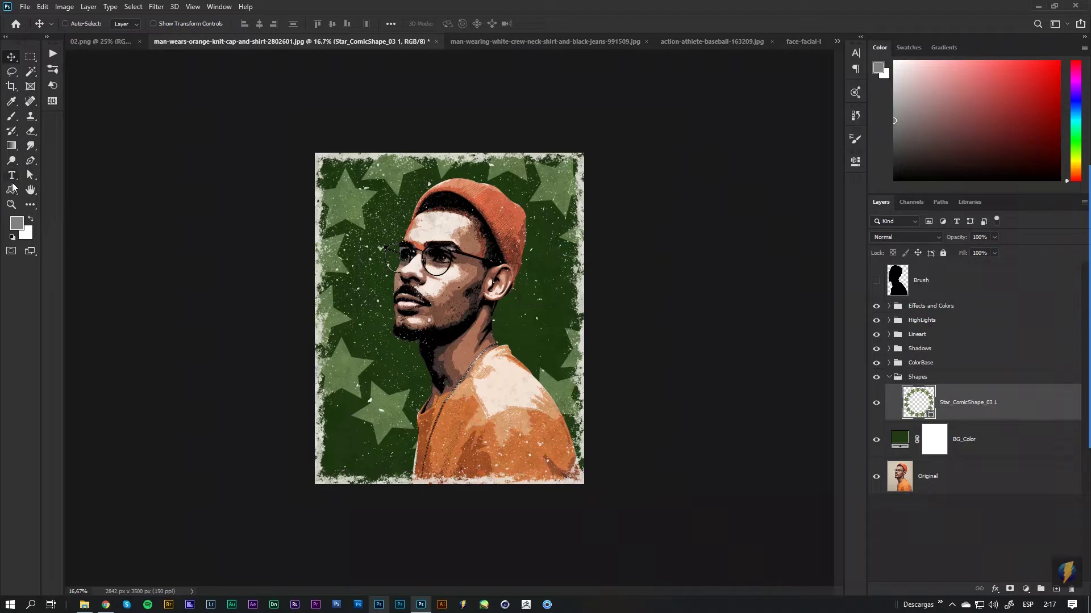
{"action": "left_click", "coordinate": [11, 191]}
Step: Draw the diagonal lines comic shape over the poster and move its layer below the stars
{"action": "left_click", "coordinate": [463, 24]}
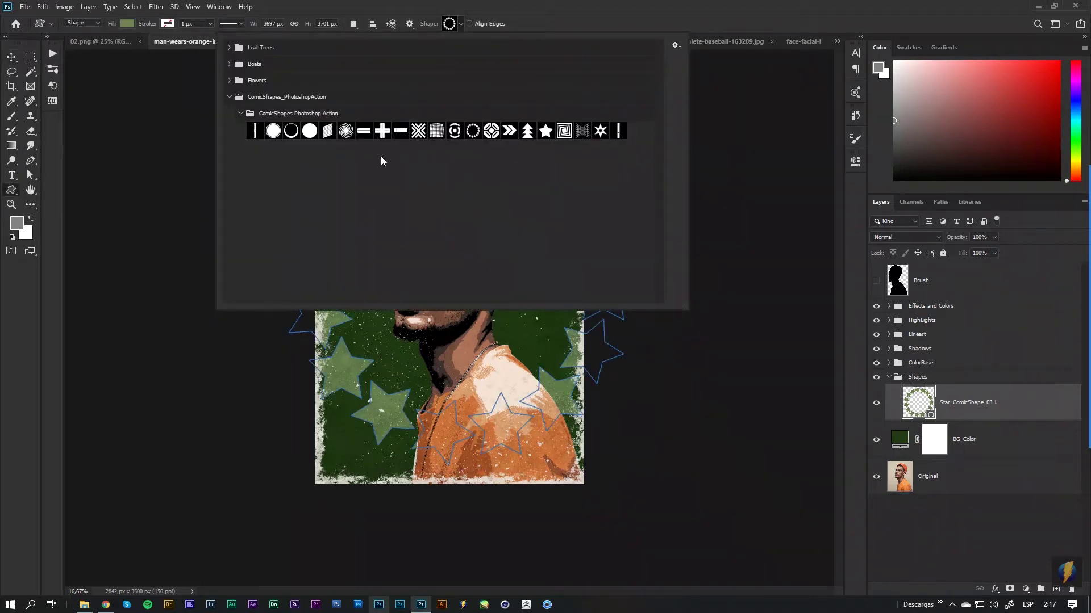
{"action": "left_click", "coordinate": [328, 133]}
{"action": "left_click", "coordinate": [774, 392]}
{"action": "left_click_drag", "start_coordinate": [300, 129], "coordinate": [677, 450]}
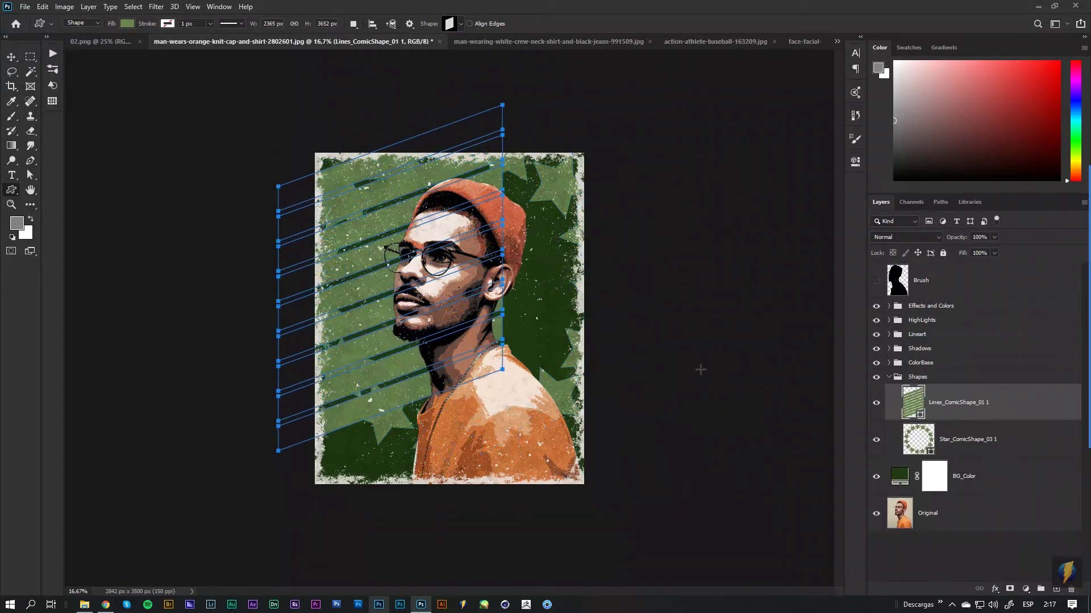
{"action": "left_click_drag", "start_coordinate": [1004, 413], "coordinate": [1003, 454]}
Step: Set the stripes layer to 30% opacity and reposition the stripes across the background
{"action": "key", "text": "v"}
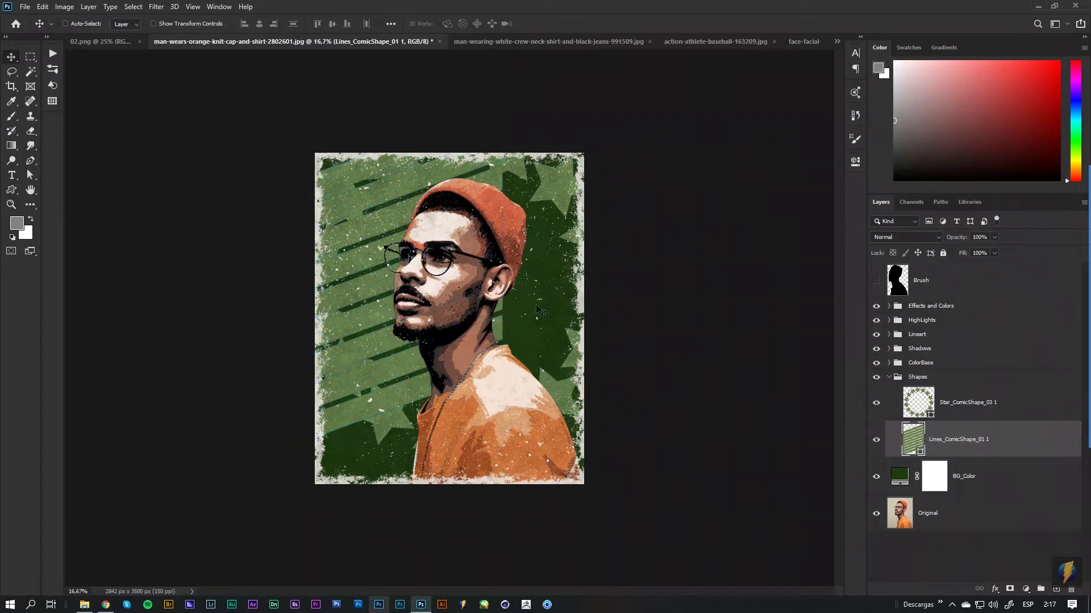
{"action": "left_click", "coordinate": [957, 238]}
{"action": "type", "text": "40"}
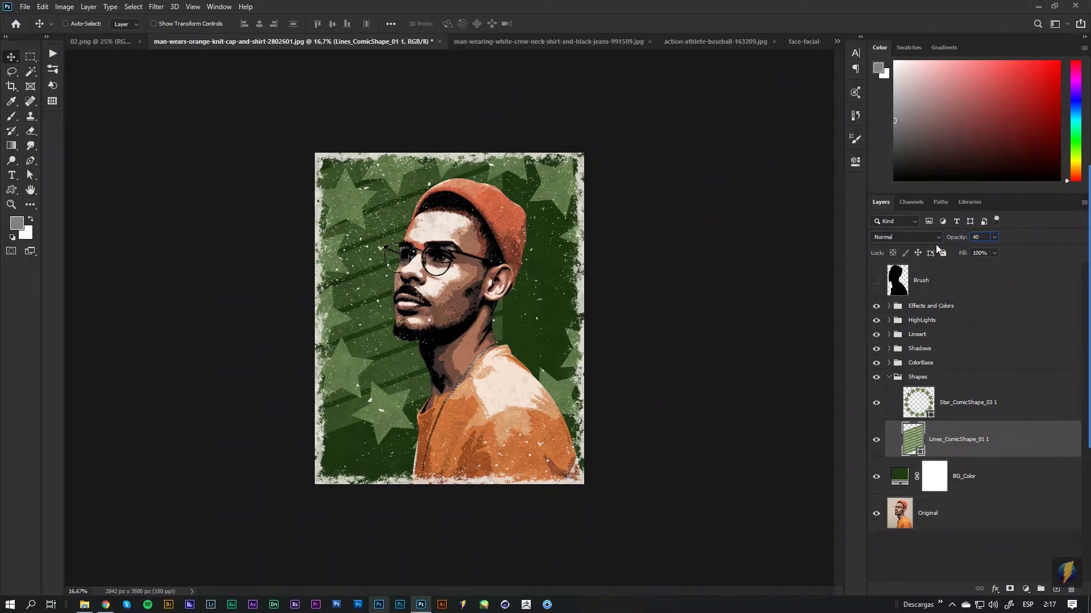
{"action": "key", "text": "BackSpace"}
{"action": "key", "text": "BackSpace"}
{"action": "type", "text": "20"}
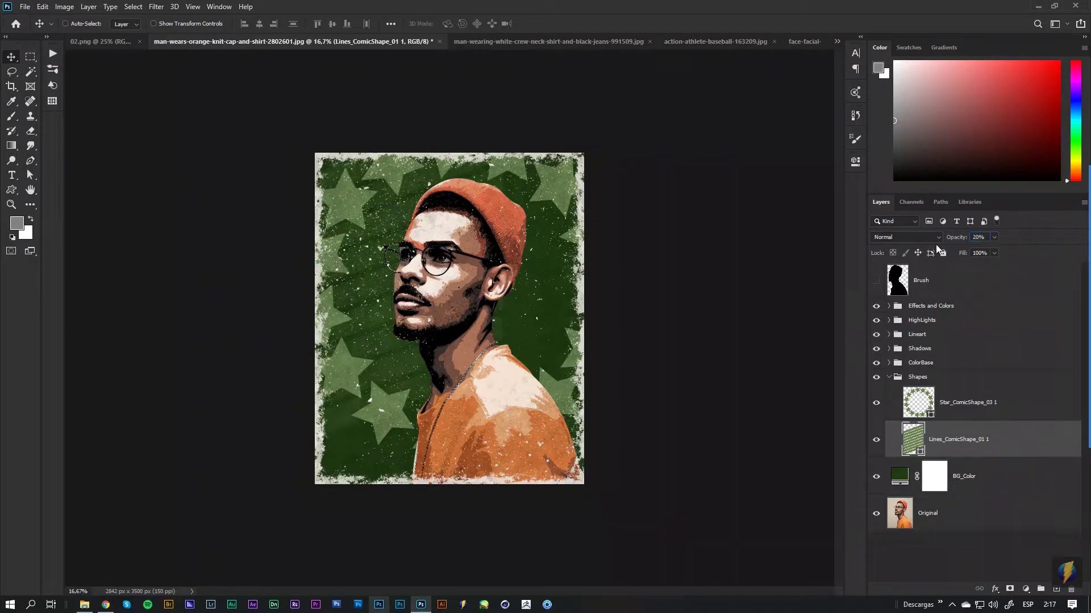
{"action": "mouse_move", "coordinate": [469, 319]}
{"action": "left_mouse_down"}
{"action": "mouse_move", "coordinate": [493, 334]}
{"action": "mouse_move", "coordinate": [455, 331]}
{"action": "mouse_move", "coordinate": [430, 391]}
{"action": "left_mouse_up"}
{"action": "left_click", "coordinate": [960, 237]}
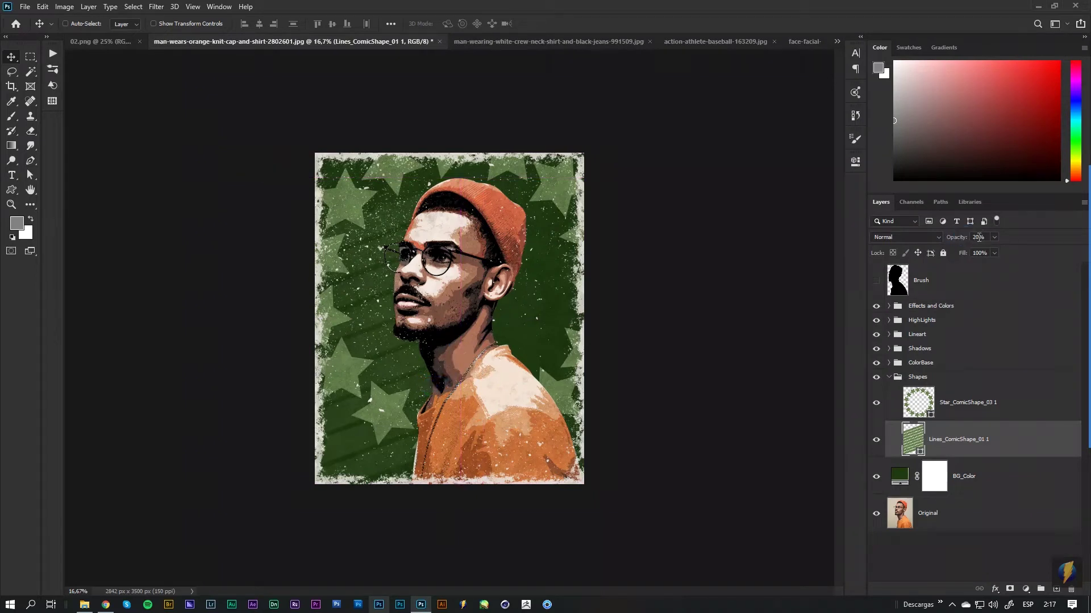
{"action": "type", "text": "30"}
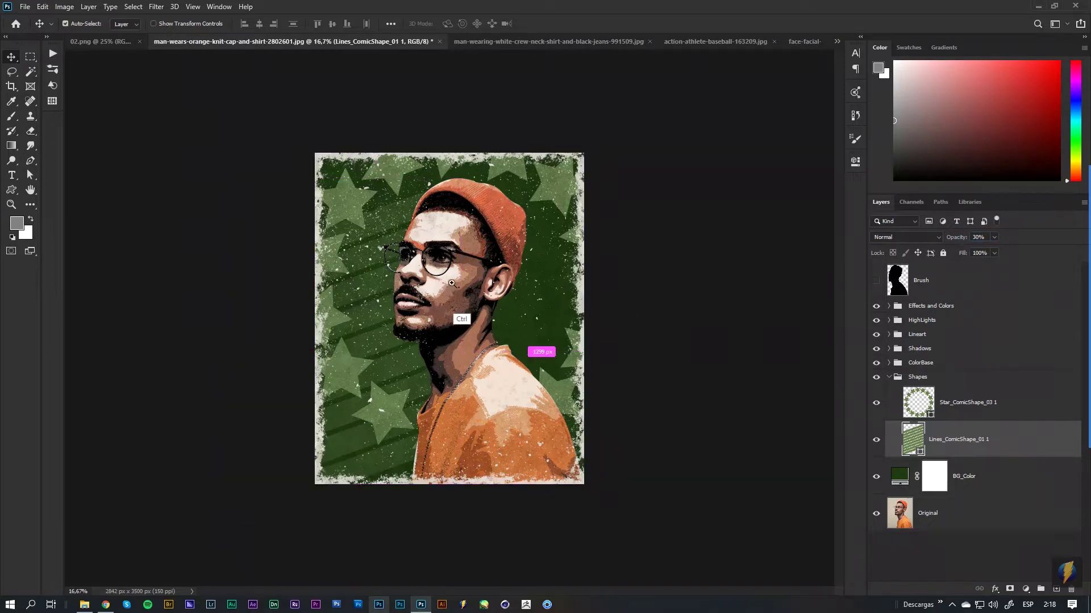
{"action": "key", "text": "ctrl+plus"}
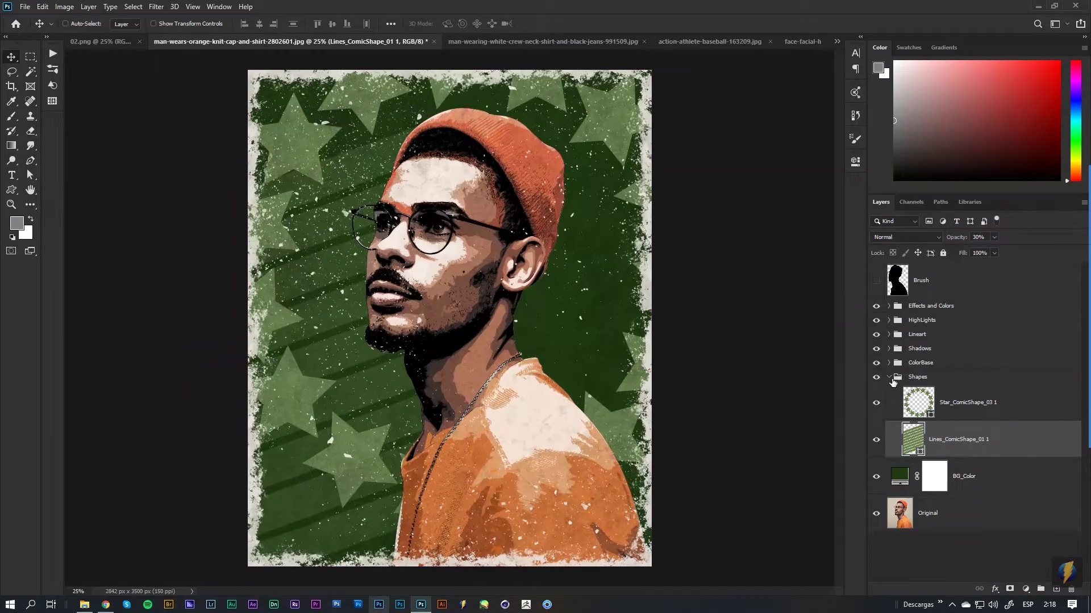
Step: Collapse the Shapes group and expand ColorBase with room to see its layers
{"action": "left_click", "coordinate": [889, 377]}
{"action": "left_click", "coordinate": [889, 363]}
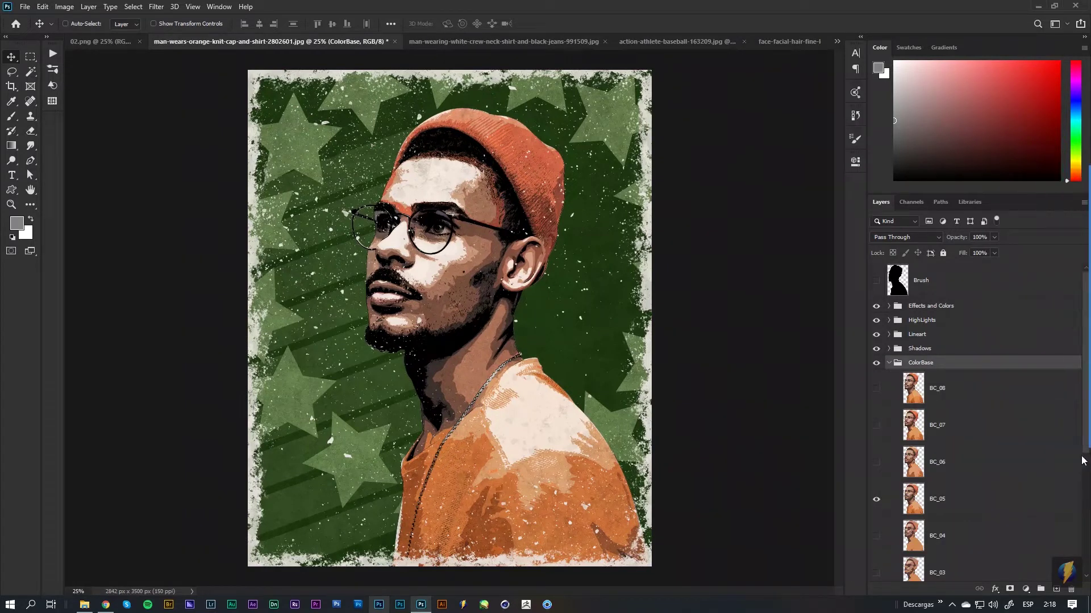
{"action": "scroll", "coordinate": [1088, 482], "scroll_direction": "down", "scroll_amount": 5}
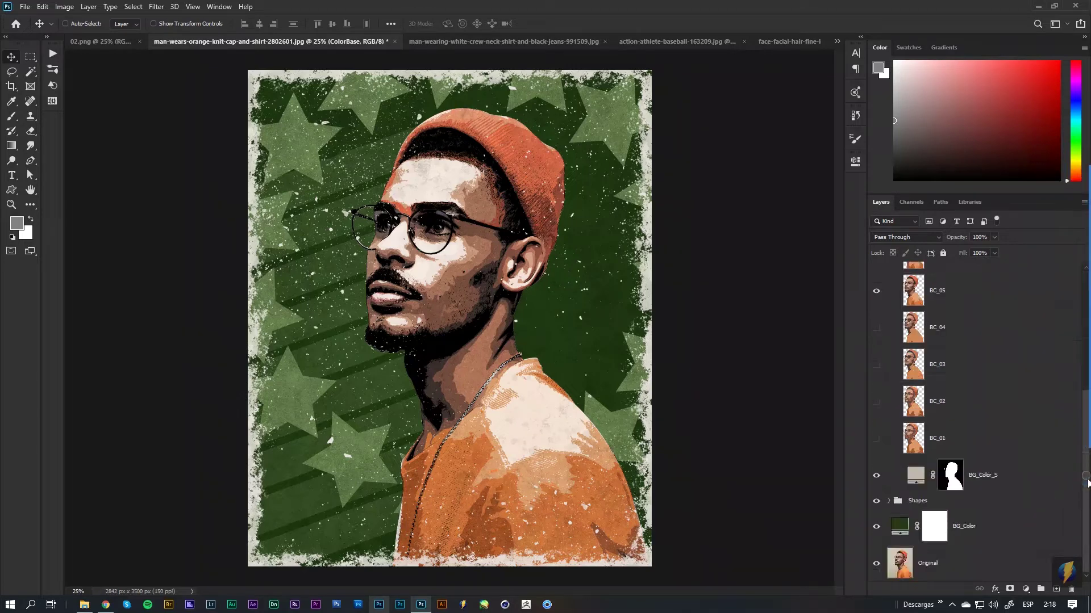
{"action": "left_click_drag", "start_coordinate": [1087, 483], "coordinate": [1081, 444]}
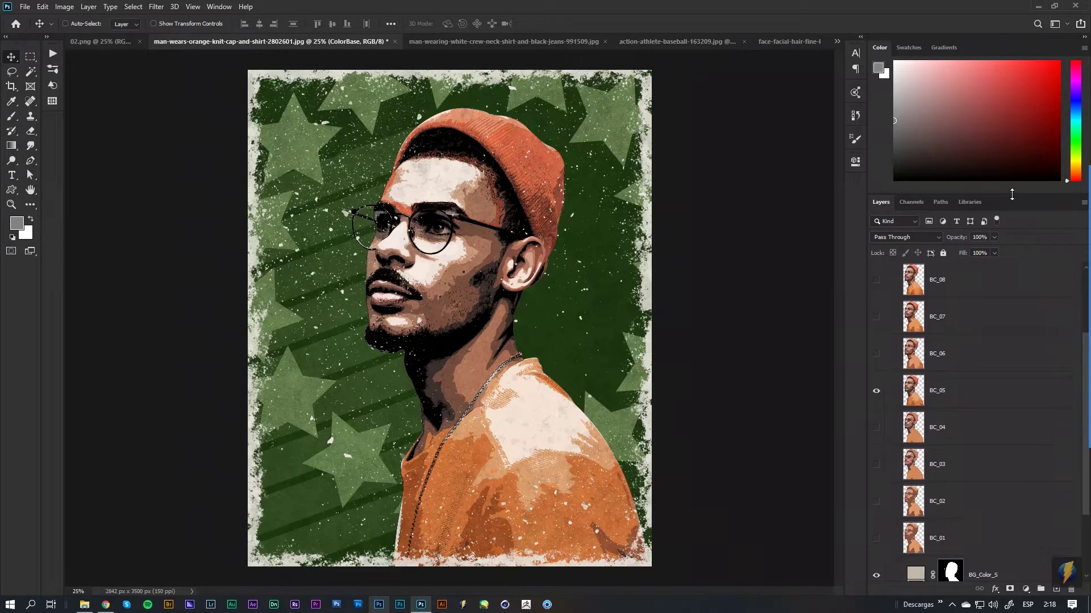
{"action": "left_click_drag", "start_coordinate": [1012, 194], "coordinate": [1006, 114]}
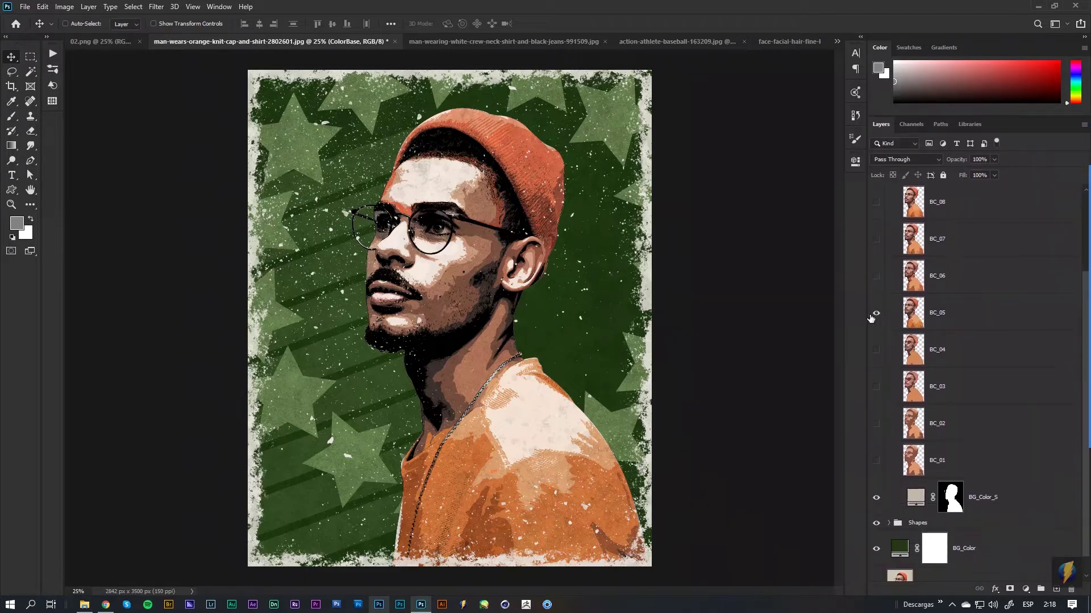
Step: Make the ColorBase layers BC_01 through BC_08 visible to compare their colours
{"action": "left_click", "coordinate": [873, 315]}
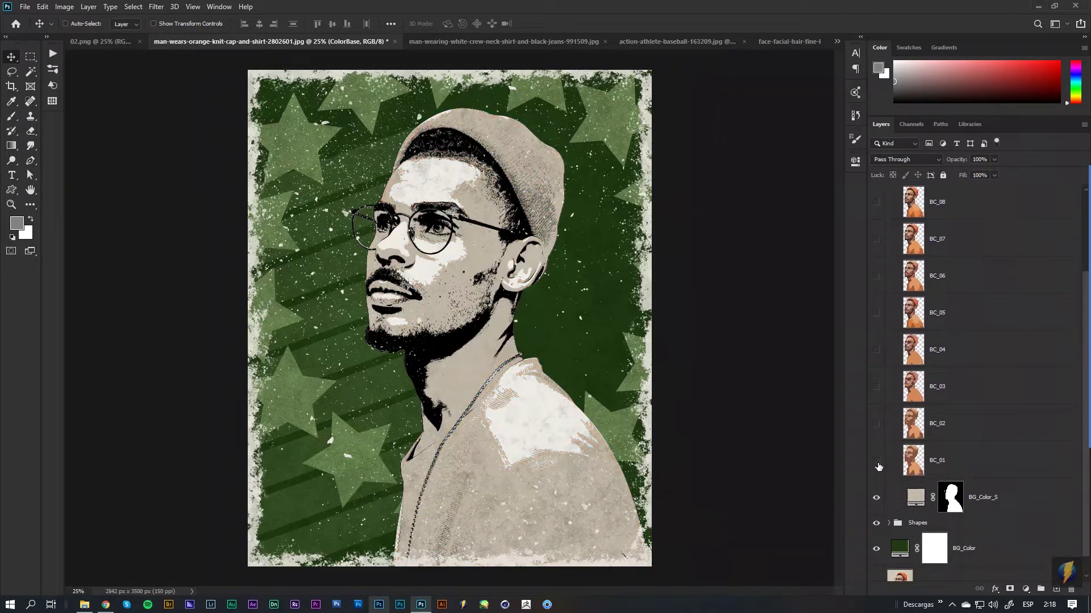
{"action": "left_click", "coordinate": [876, 462]}
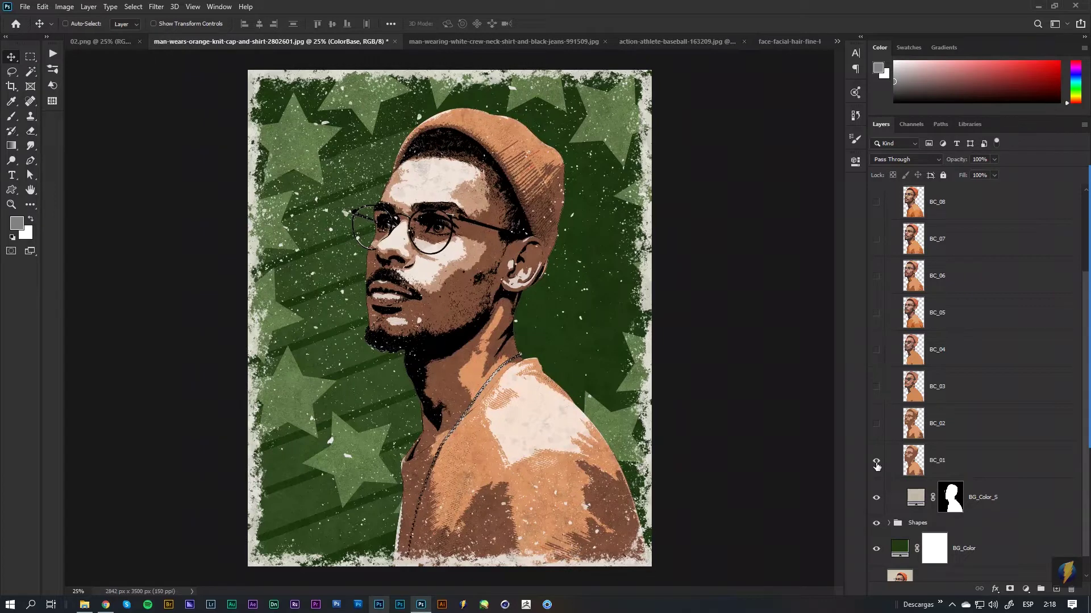
{"action": "left_click", "coordinate": [876, 425]}
{"action": "left_click", "coordinate": [876, 388]}
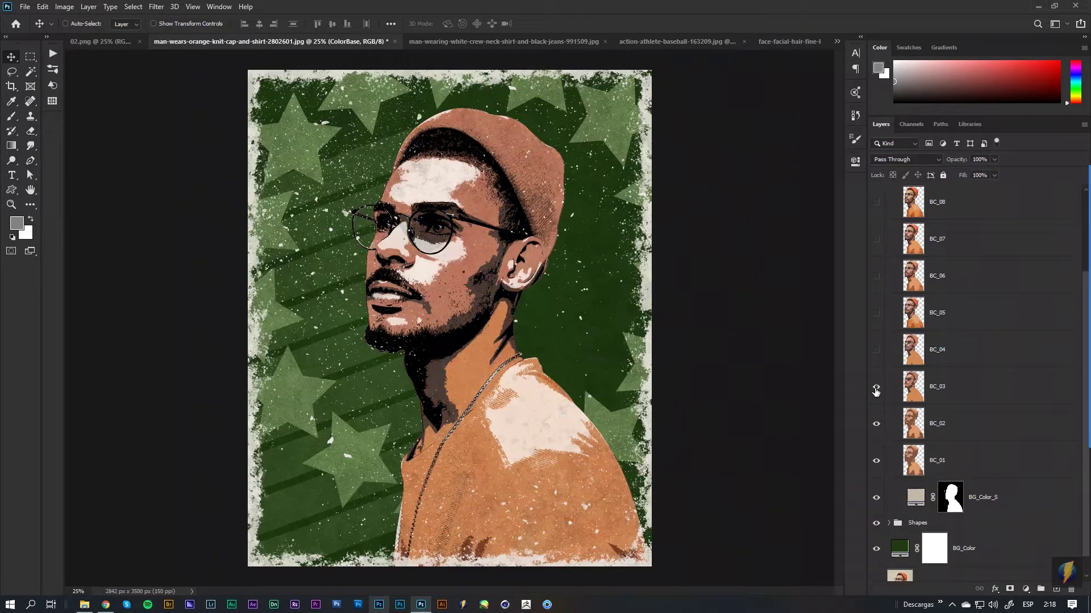
{"action": "left_click", "coordinate": [876, 352]}
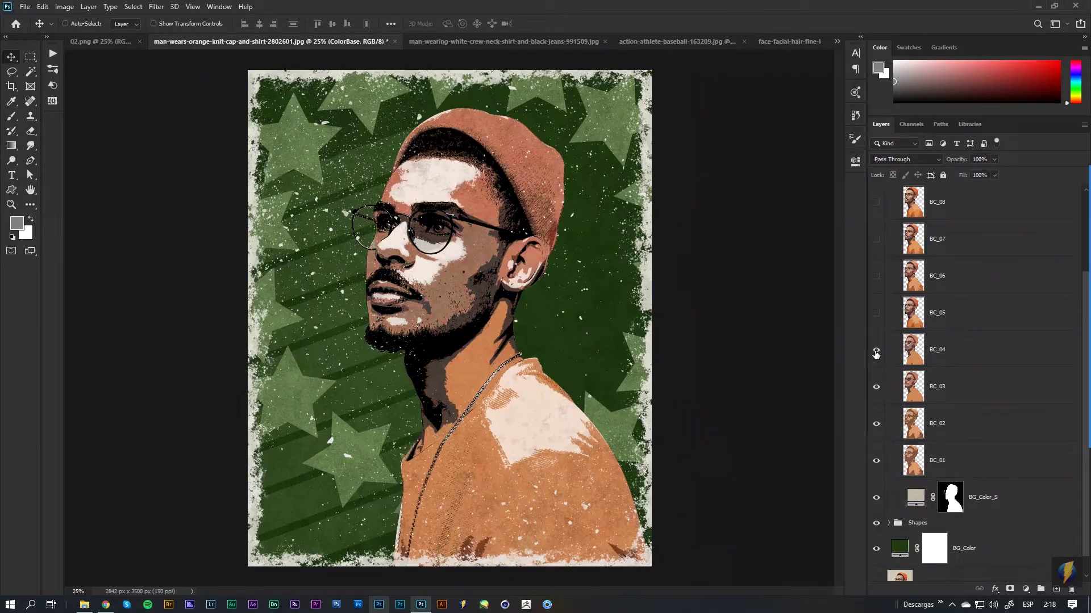
{"action": "left_click", "coordinate": [876, 315]}
{"action": "left_click", "coordinate": [877, 278]}
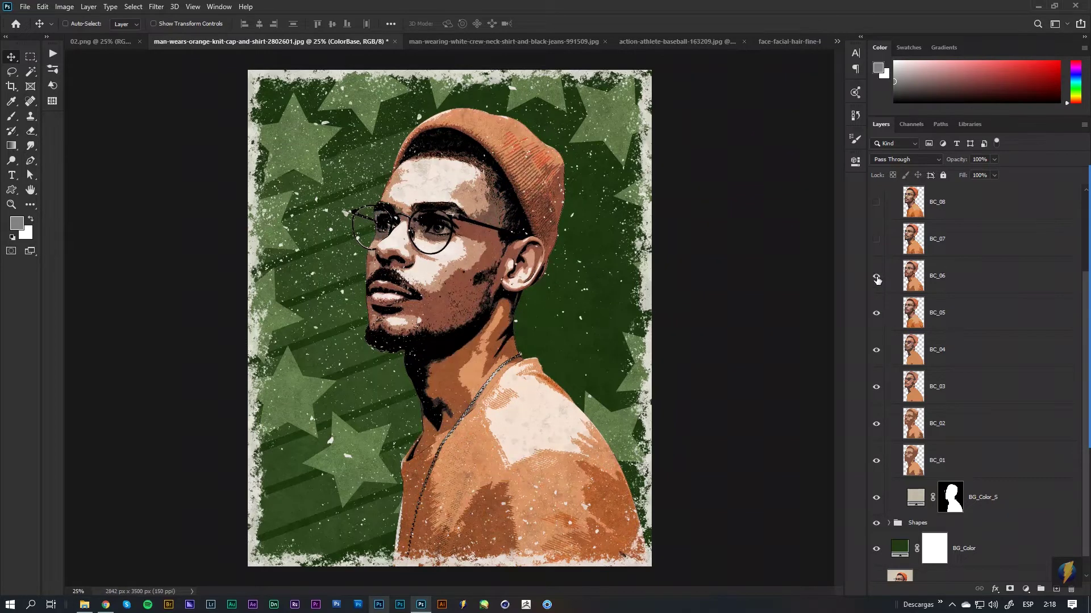
{"action": "left_click", "coordinate": [877, 241]}
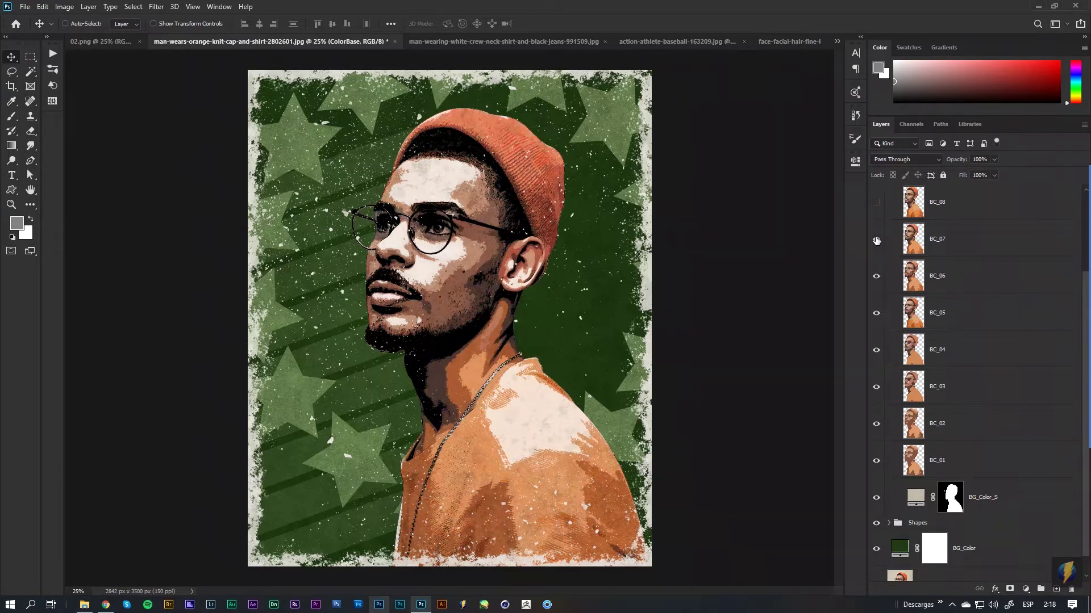
{"action": "left_click", "coordinate": [877, 205]}
Step: Hide BC_03, BC_04, BC_05 and BC_07 again and fold the ColorBase group closed
{"action": "left_click", "coordinate": [875, 242]}
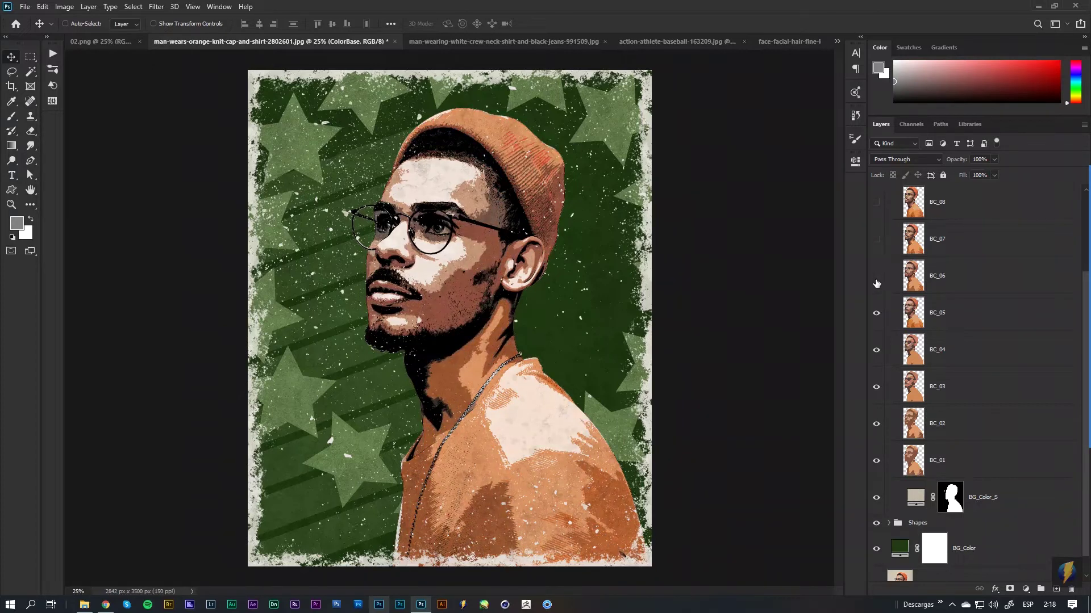
{"action": "left_click", "coordinate": [876, 313]}
{"action": "left_click", "coordinate": [879, 348]}
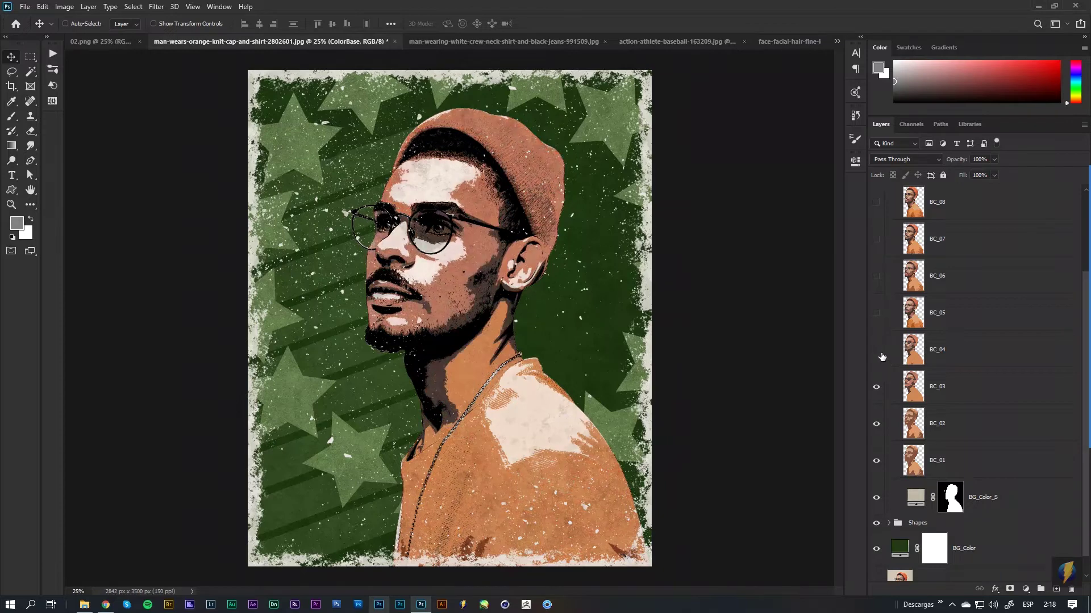
{"action": "left_click", "coordinate": [876, 387]}
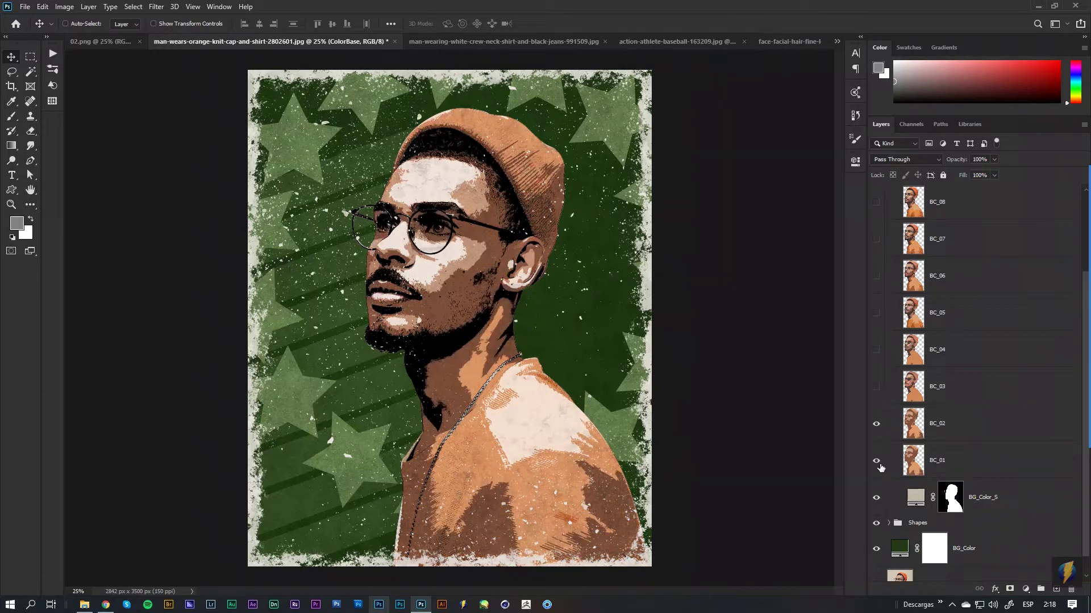
{"action": "scroll", "coordinate": [1060, 409], "scroll_direction": "up", "scroll_amount": 3}
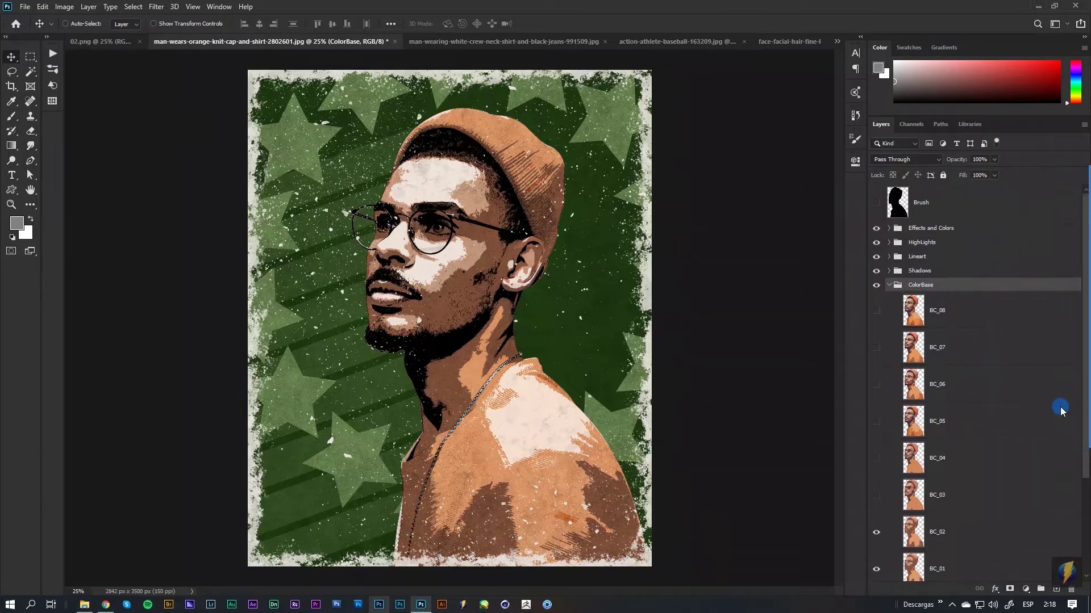
{"action": "left_click", "coordinate": [888, 285]}
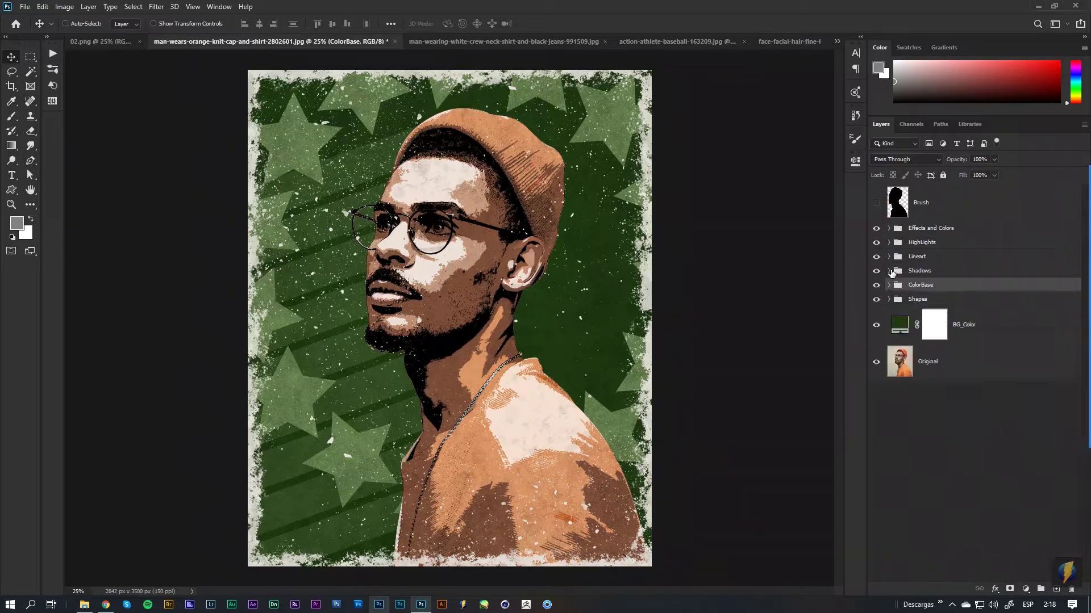
Step: Expand the Shadows group and turn on shadow layers TB_40 through TB_160
{"action": "left_click", "coordinate": [890, 272]}
{"action": "scroll", "coordinate": [1086, 490], "scroll_direction": "down", "scroll_amount": 1}
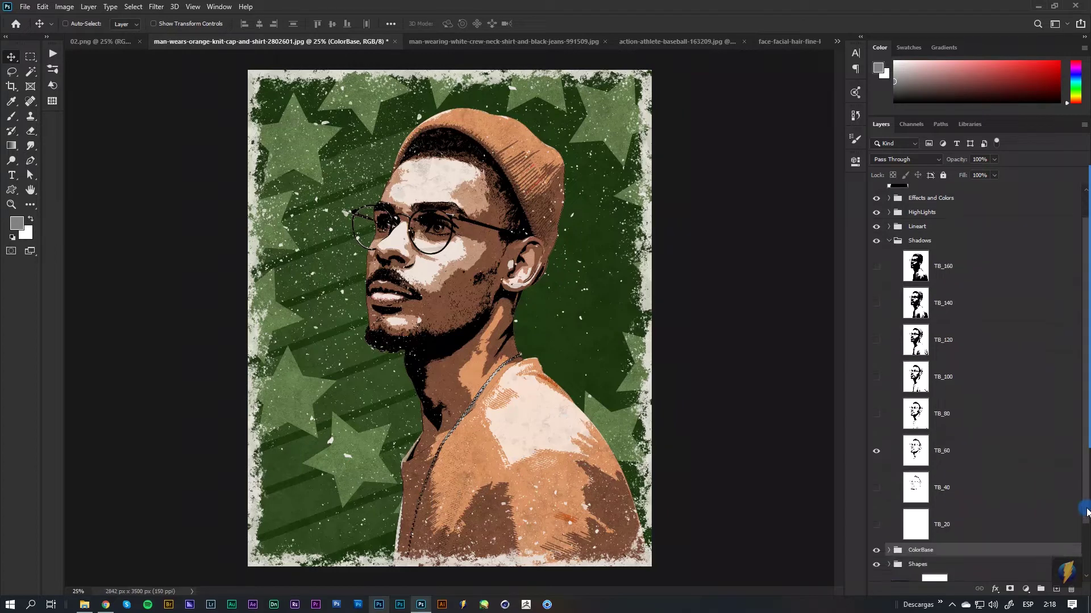
{"action": "scroll", "coordinate": [1084, 499], "scroll_direction": "down", "scroll_amount": 1}
{"action": "scroll", "coordinate": [1079, 508], "scroll_direction": "down", "scroll_amount": 1}
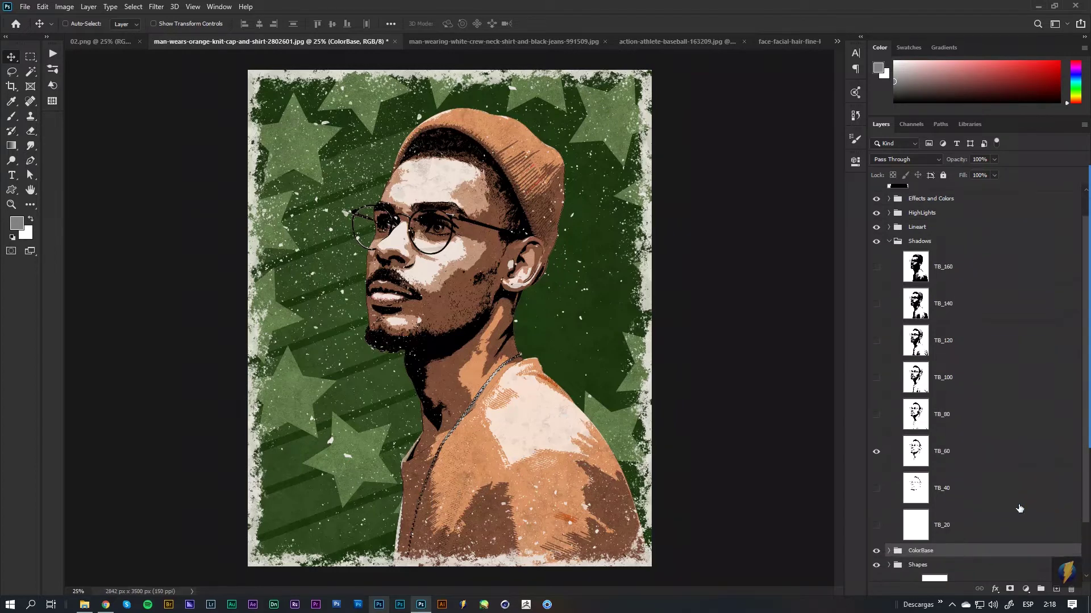
{"action": "left_click", "coordinate": [876, 453]}
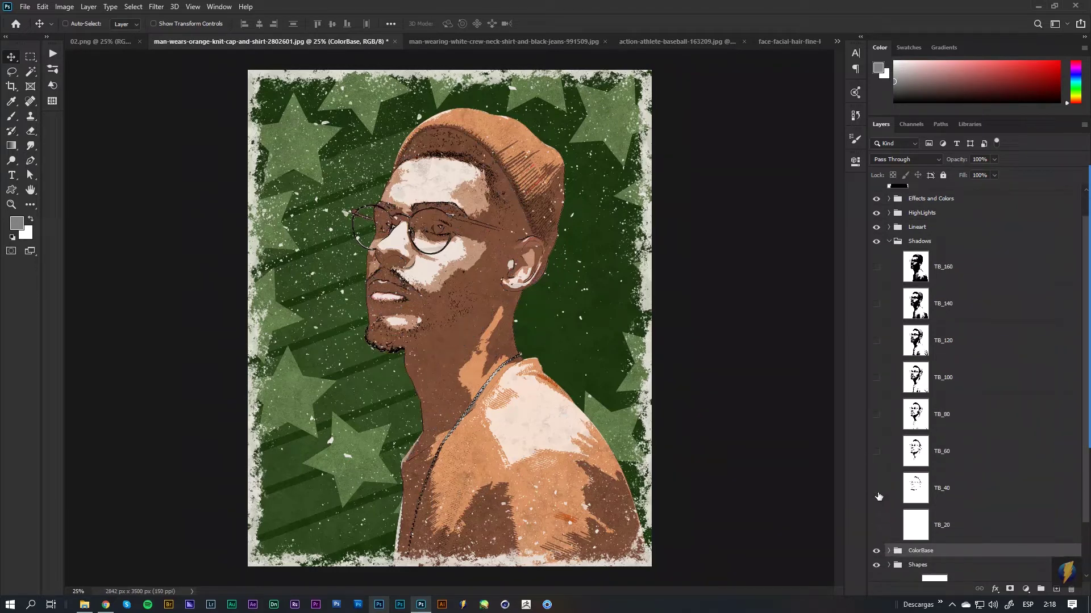
{"action": "left_click", "coordinate": [876, 490]}
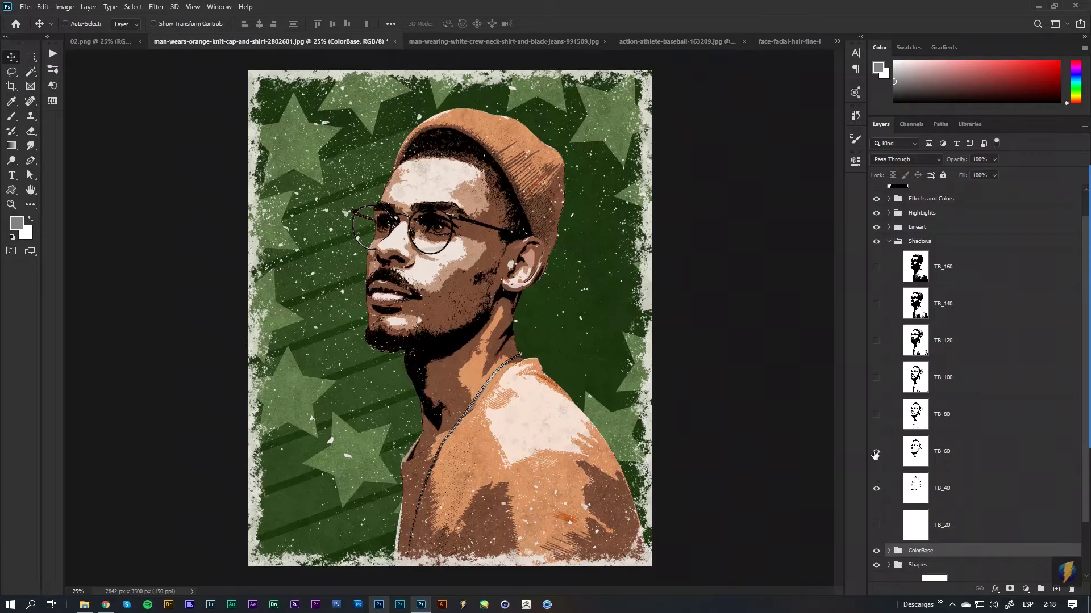
{"action": "left_click", "coordinate": [876, 417]}
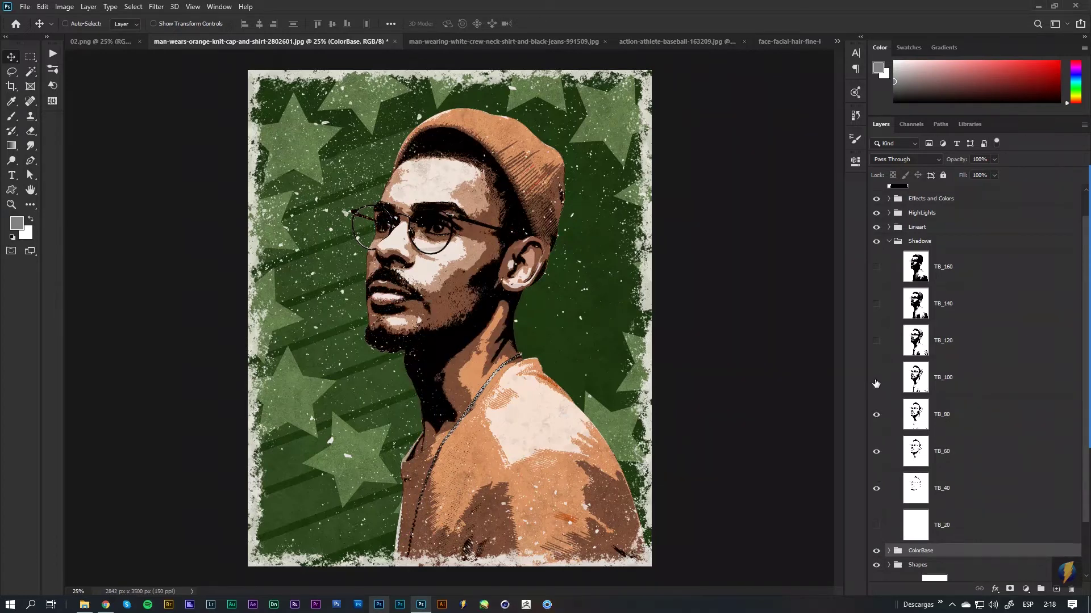
{"action": "left_click", "coordinate": [876, 378]}
{"action": "left_click", "coordinate": [876, 342]}
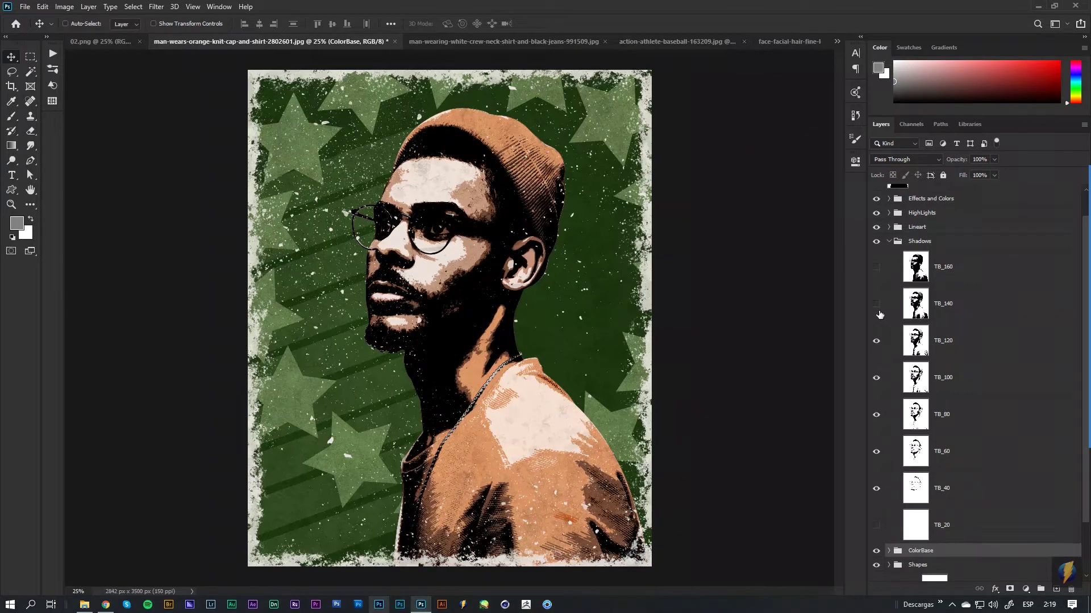
{"action": "left_click", "coordinate": [877, 305]}
{"action": "left_click", "coordinate": [876, 267]}
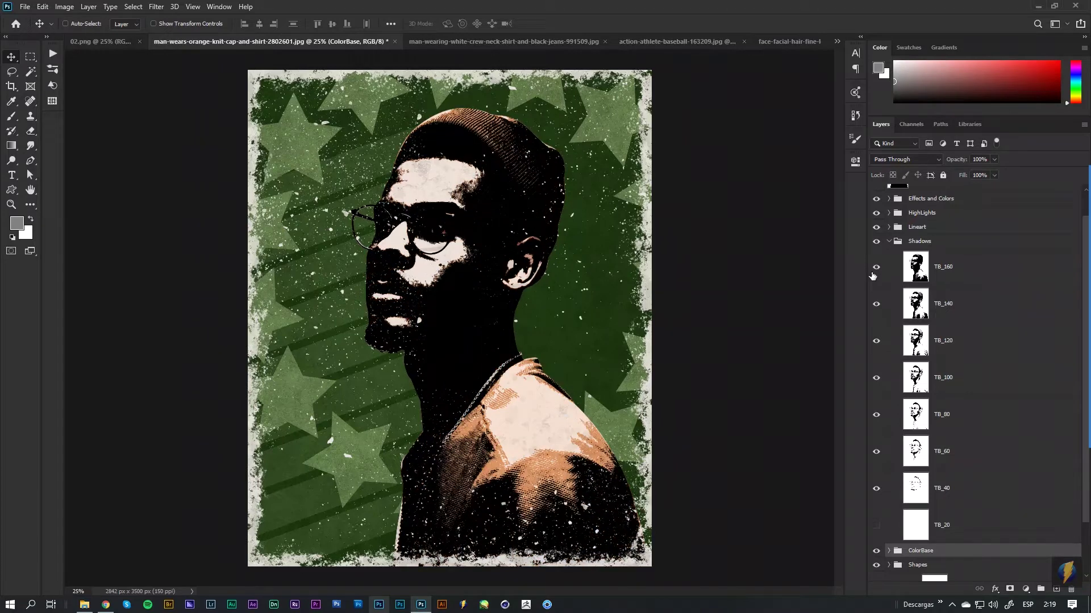
Step: Hide TB_120, TB_140 and TB_160, keeping TB_40–TB_100, and collapse the Shadows group
{"action": "left_click", "coordinate": [873, 275]}
{"action": "left_click", "coordinate": [875, 275]}
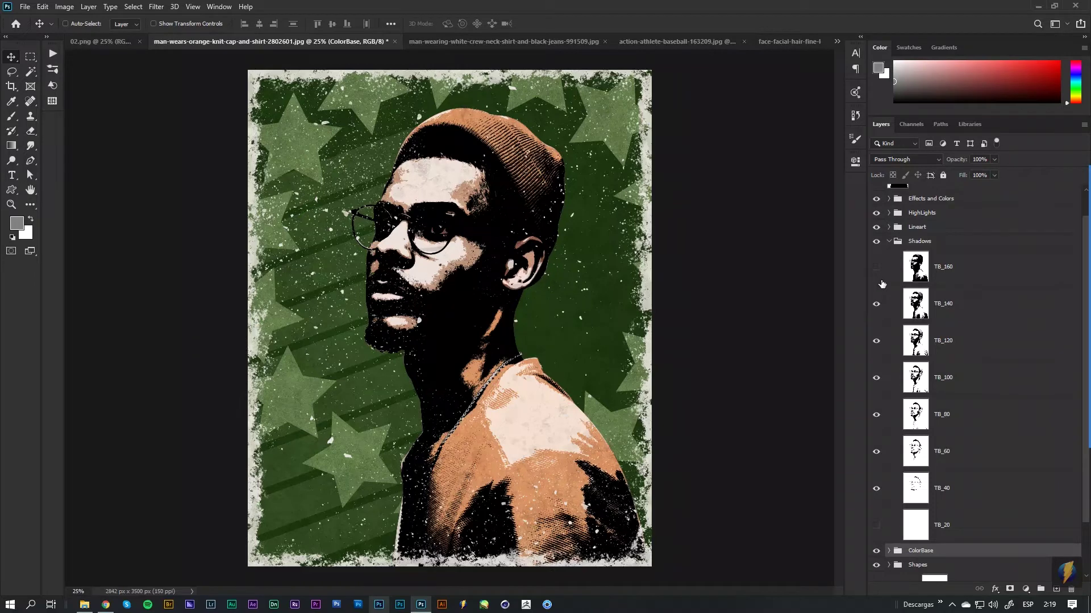
{"action": "left_click", "coordinate": [875, 311]}
{"action": "left_click", "coordinate": [876, 347]}
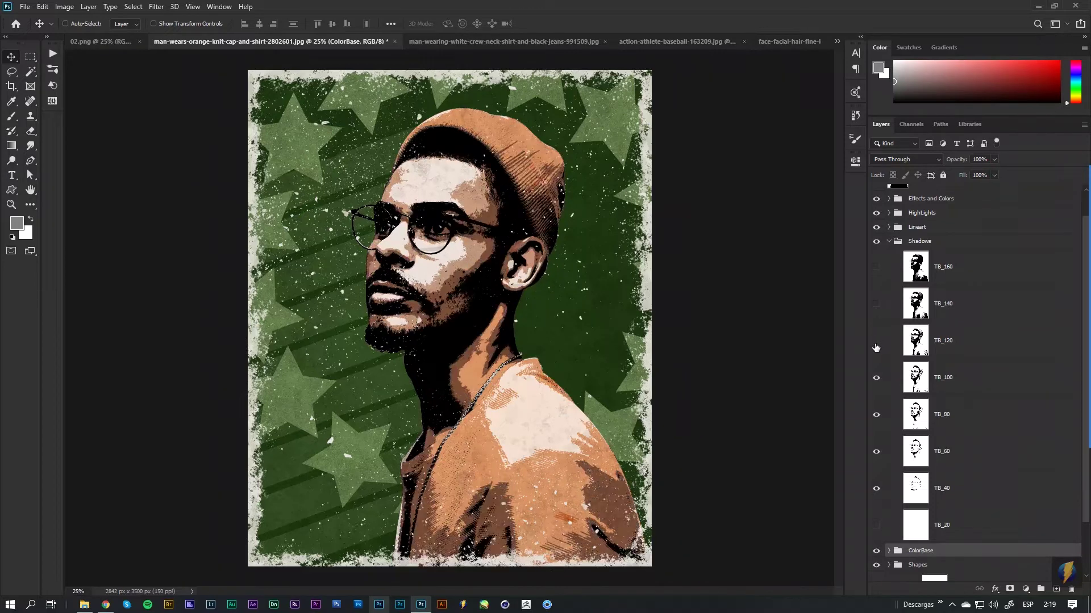
{"action": "left_click", "coordinate": [877, 377]}
{"action": "left_click", "coordinate": [876, 378]}
{"action": "left_click", "coordinate": [889, 241]}
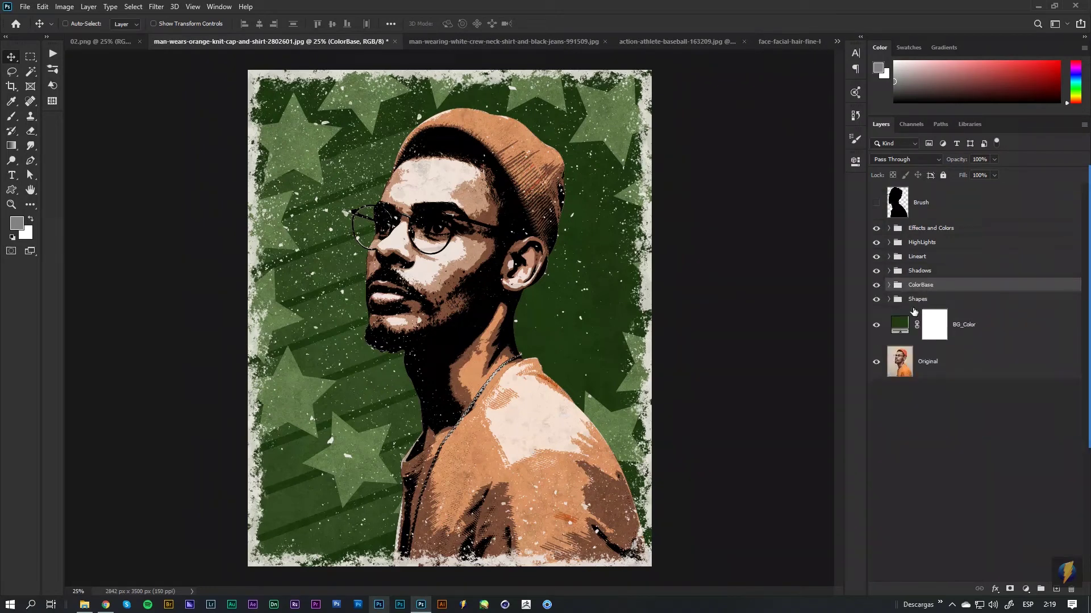
{"action": "left_click", "coordinate": [921, 272]}
Step: Expand the Lineart group and bring the top of the cap into view
{"action": "left_click", "coordinate": [917, 257]}
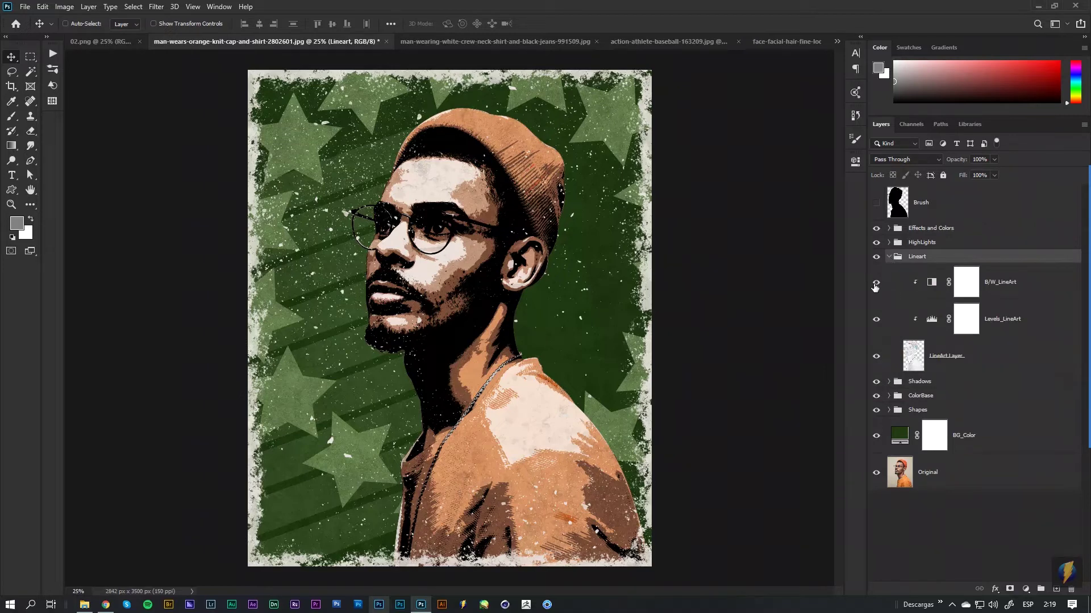
{"action": "scroll", "coordinate": [523, 181], "scroll_direction": "up", "scroll_amount": 1}
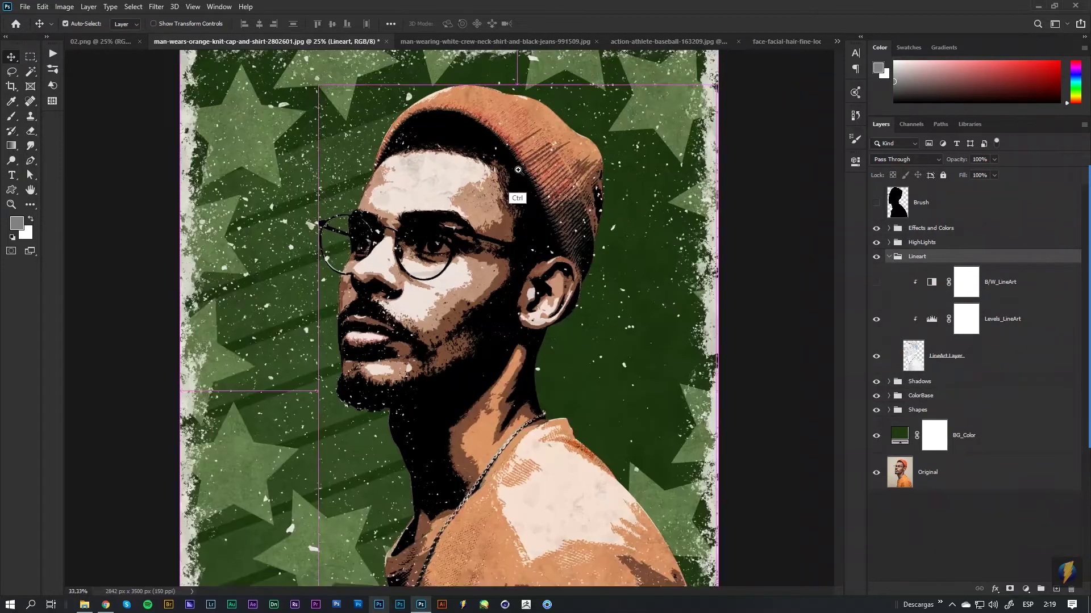
{"action": "scroll", "coordinate": [522, 181], "scroll_direction": "up", "scroll_amount": 1}
{"action": "scroll", "coordinate": [528, 164], "scroll_direction": "up", "scroll_amount": 1}
{"action": "left_click_drag", "start_coordinate": [528, 164], "coordinate": [580, 260]}
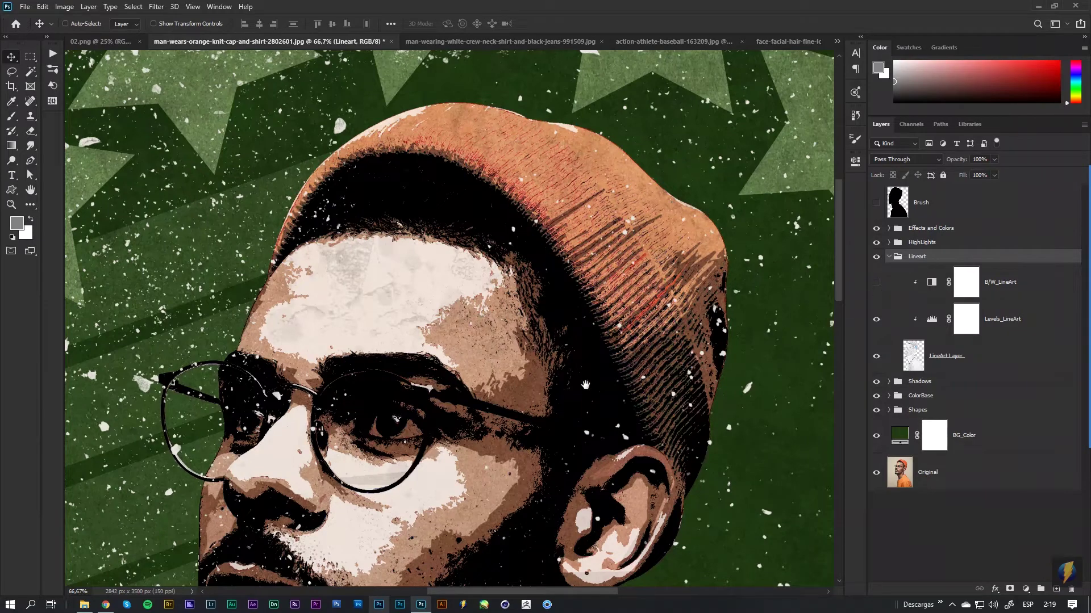
{"action": "scroll", "coordinate": [579, 284], "scroll_direction": "down", "scroll_amount": 1}
{"action": "scroll", "coordinate": [585, 287], "scroll_direction": "down", "scroll_amount": 1}
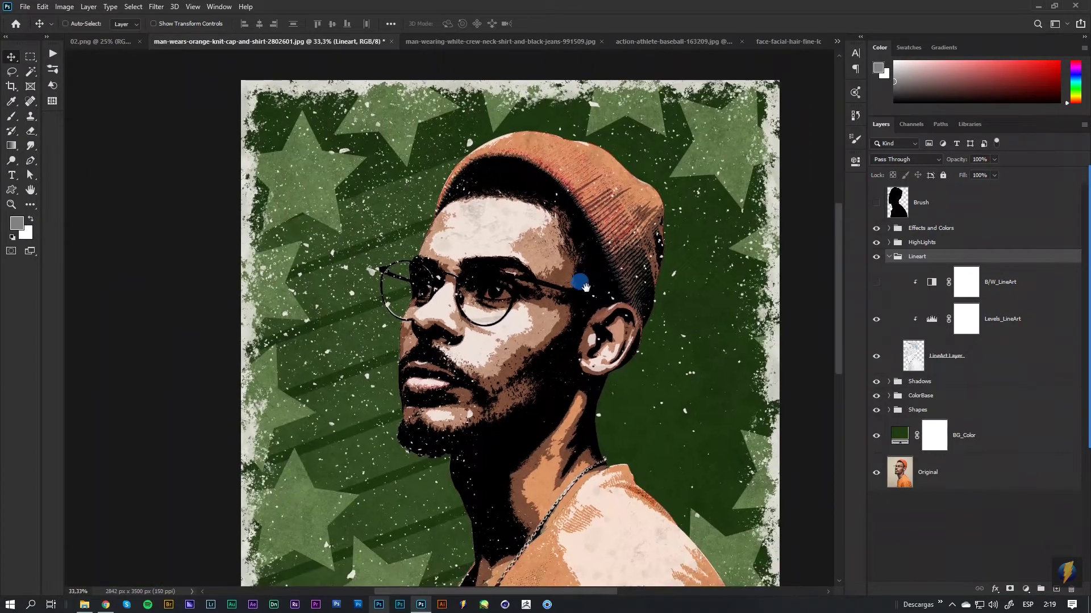
Step: Set the Levels_LineArt input levels to 0, 0.47 and 225
{"action": "double_click", "coordinate": [933, 320]}
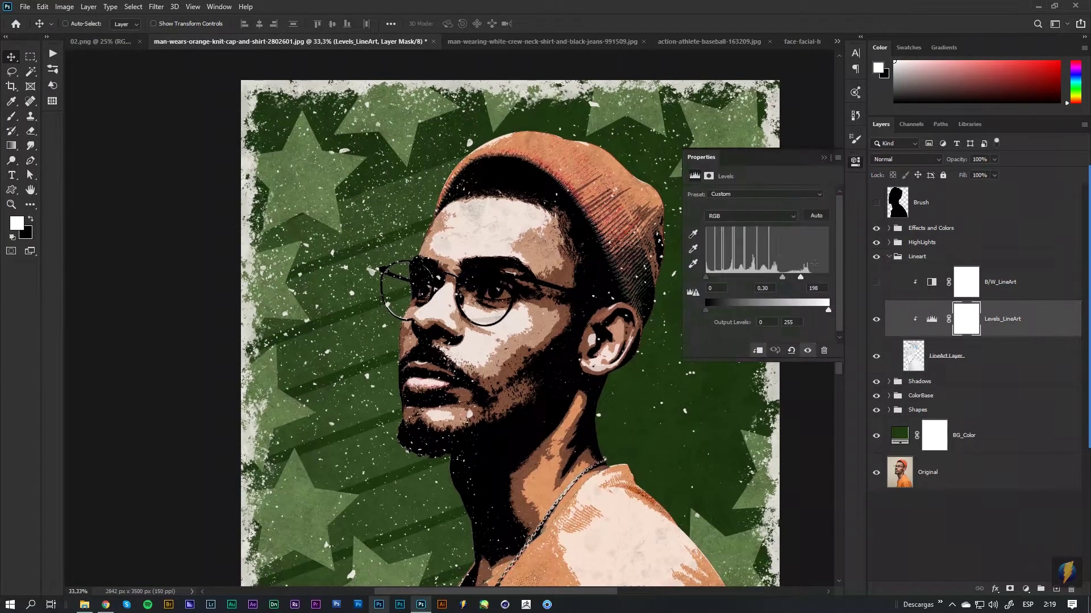
{"action": "mouse_move", "coordinate": [782, 277]}
{"action": "left_mouse_down"}
{"action": "mouse_move", "coordinate": [741, 281]}
{"action": "mouse_move", "coordinate": [833, 279]}
{"action": "left_mouse_up"}
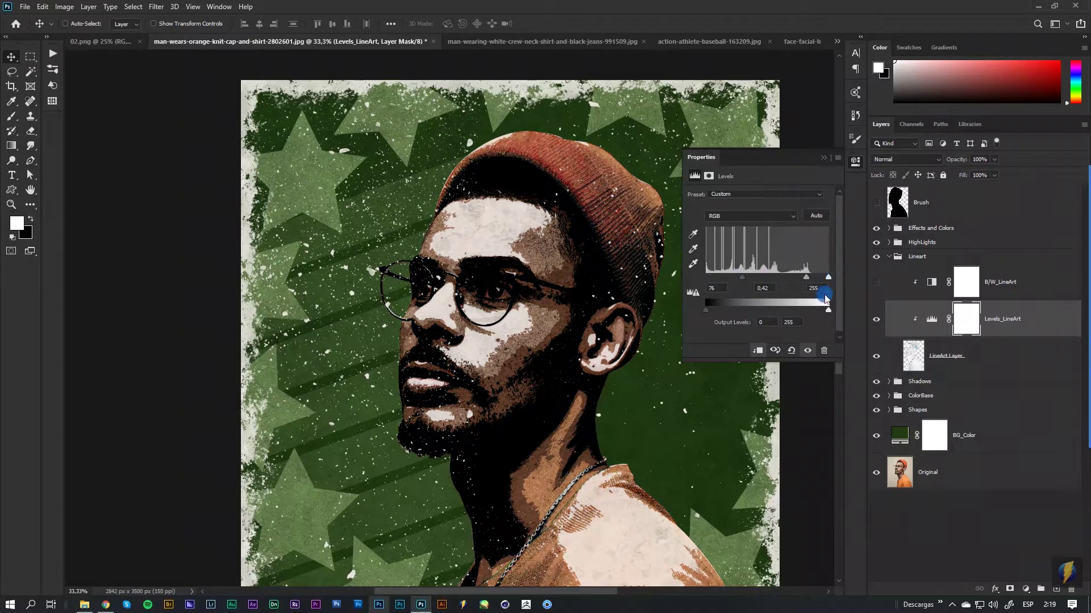
{"action": "scroll", "coordinate": [554, 279], "scroll_direction": "up", "scroll_amount": 1}
{"action": "mouse_move", "coordinate": [549, 295]}
{"action": "left_mouse_down"}
{"action": "mouse_move", "coordinate": [525, 331]}
{"action": "mouse_move", "coordinate": [570, 337]}
{"action": "left_mouse_up"}
{"action": "scroll", "coordinate": [525, 332], "scroll_direction": "down", "scroll_amount": 1}
{"action": "scroll", "coordinate": [545, 333], "scroll_direction": "down", "scroll_amount": 1}
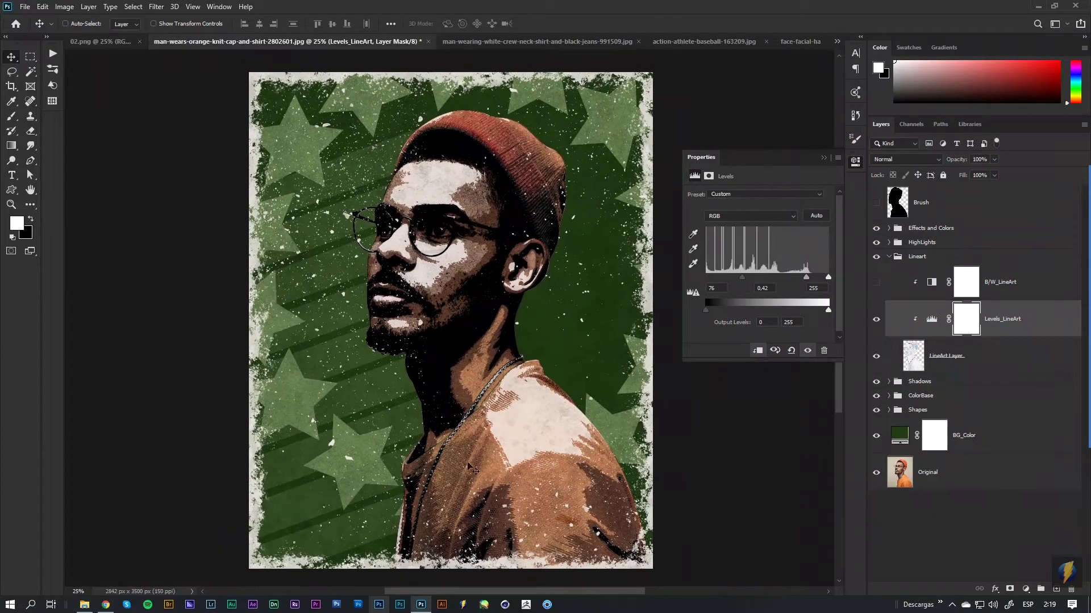
{"action": "scroll", "coordinate": [473, 469], "scroll_direction": "up", "scroll_amount": 1}
{"action": "scroll", "coordinate": [459, 479], "scroll_direction": "up", "scroll_amount": 1}
{"action": "left_click_drag", "start_coordinate": [459, 480], "coordinate": [452, 370]}
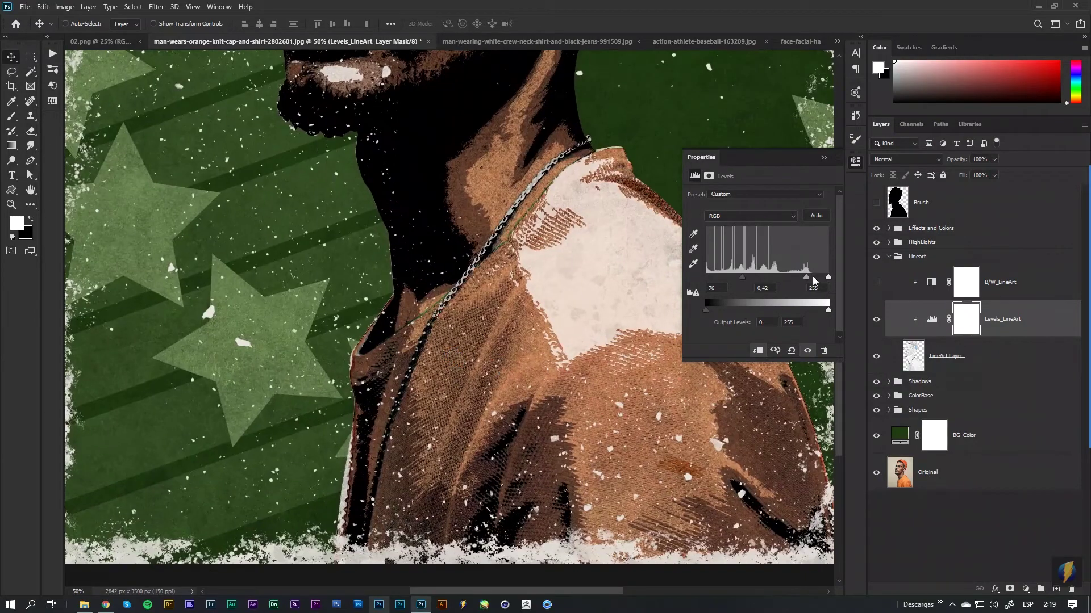
{"action": "left_click_drag", "start_coordinate": [806, 277], "coordinate": [698, 278]}
{"action": "scroll", "coordinate": [516, 380], "scroll_direction": "down", "scroll_amount": 1}
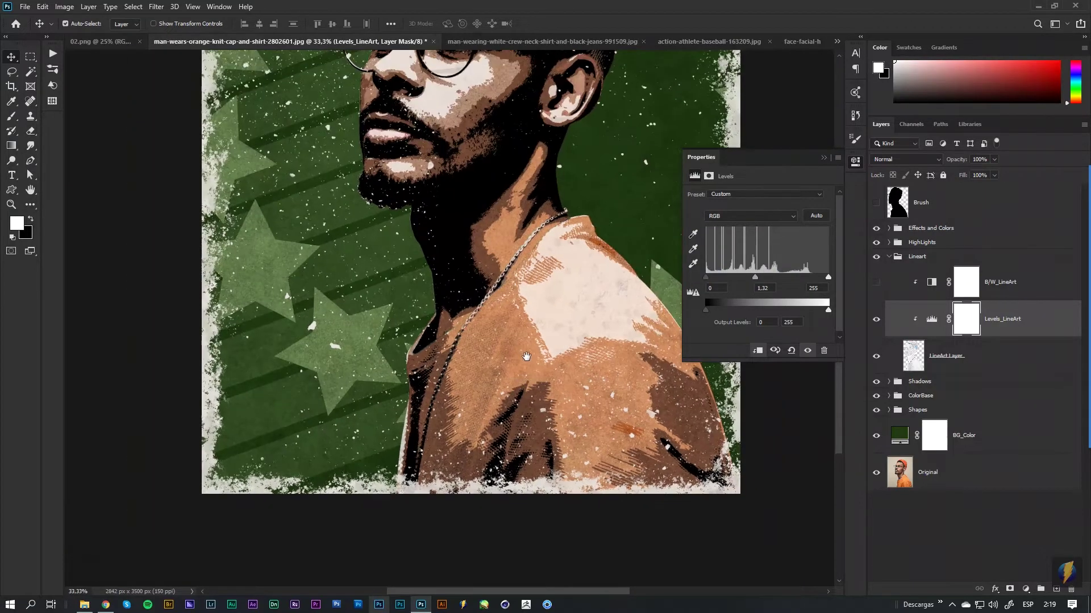
{"action": "mouse_move", "coordinate": [516, 380]}
{"action": "left_mouse_down"}
{"action": "mouse_move", "coordinate": [521, 451]}
{"action": "mouse_move", "coordinate": [544, 516]}
{"action": "left_mouse_up"}
{"action": "scroll", "coordinate": [521, 450], "scroll_direction": "down", "scroll_amount": 1}
{"action": "mouse_move", "coordinate": [823, 278]}
{"action": "left_mouse_down"}
{"action": "mouse_move", "coordinate": [766, 278]}
{"action": "mouse_move", "coordinate": [815, 278]}
{"action": "mouse_move", "coordinate": [778, 278]}
{"action": "left_mouse_up"}
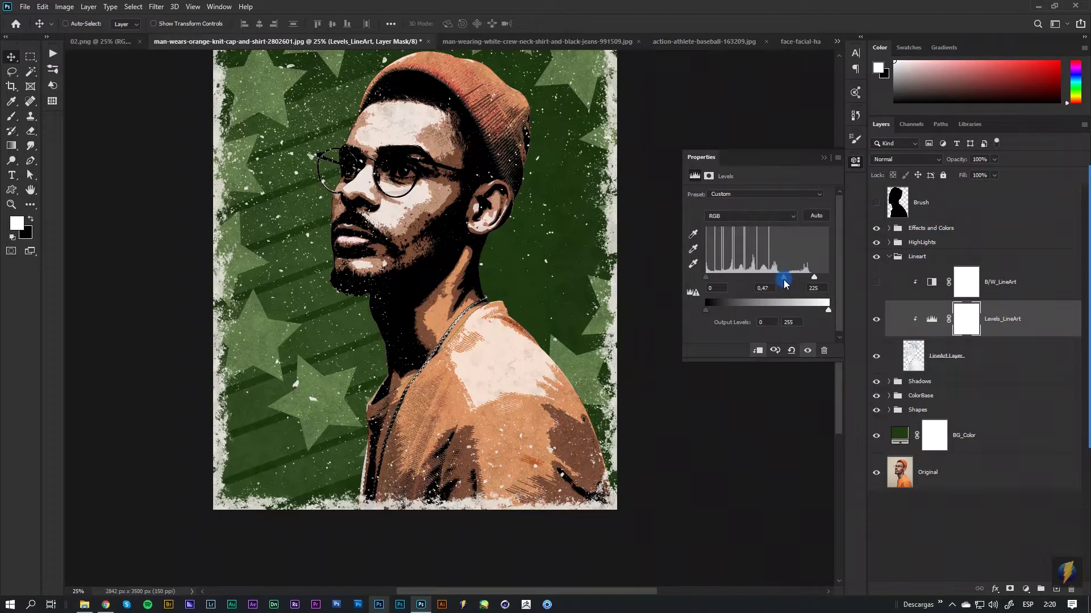
Step: Close the Levels properties, collapse Lineart and expand the HighLights group
{"action": "left_click", "coordinate": [854, 162]}
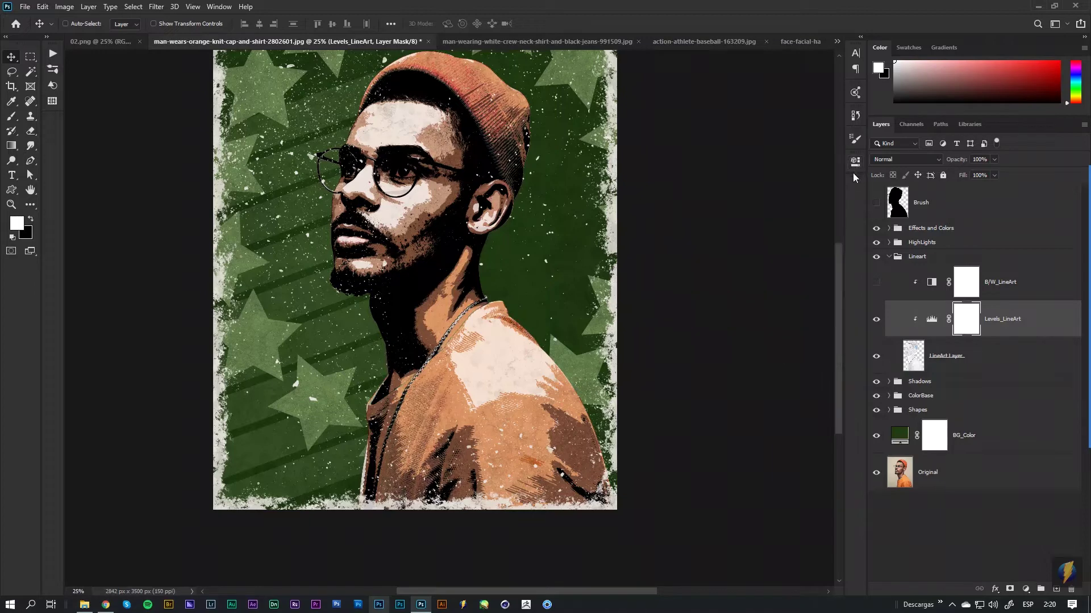
{"action": "left_click", "coordinate": [892, 258]}
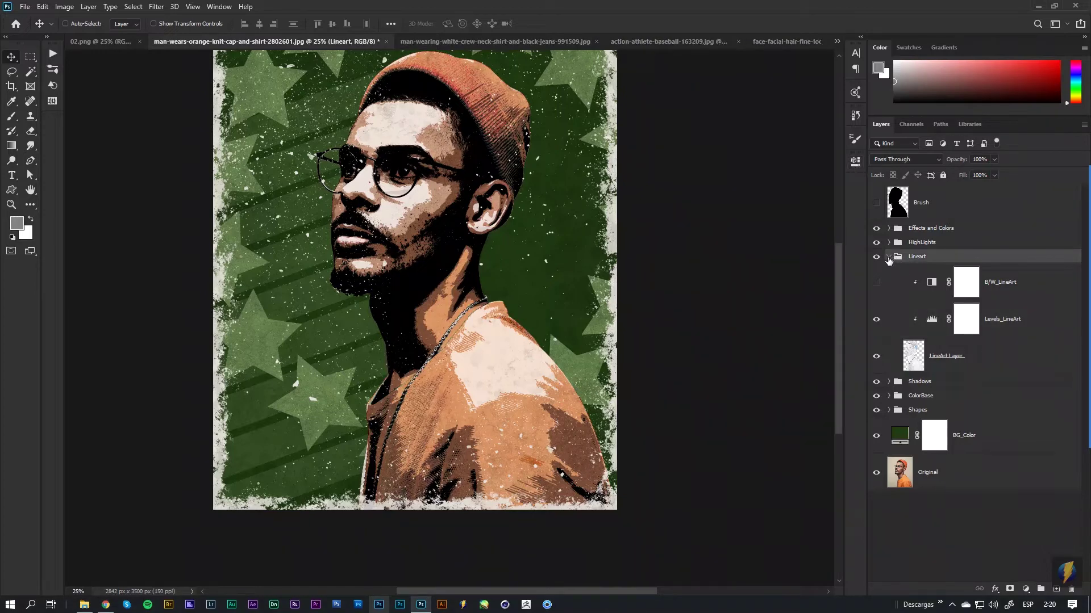
{"action": "left_click", "coordinate": [889, 256]}
{"action": "left_click", "coordinate": [889, 242]}
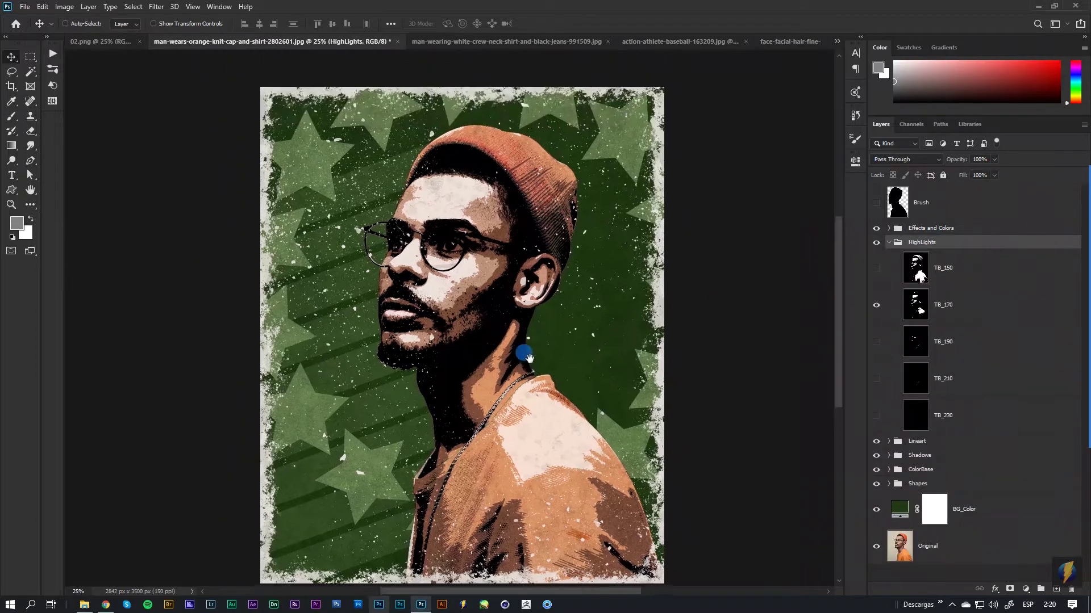
Step: Turn on highlight layers TB_170 through TB_230 and briefly try TB_150 to compare
{"action": "left_click_drag", "start_coordinate": [483, 290], "coordinate": [520, 349]}
{"action": "left_click", "coordinate": [876, 307]}
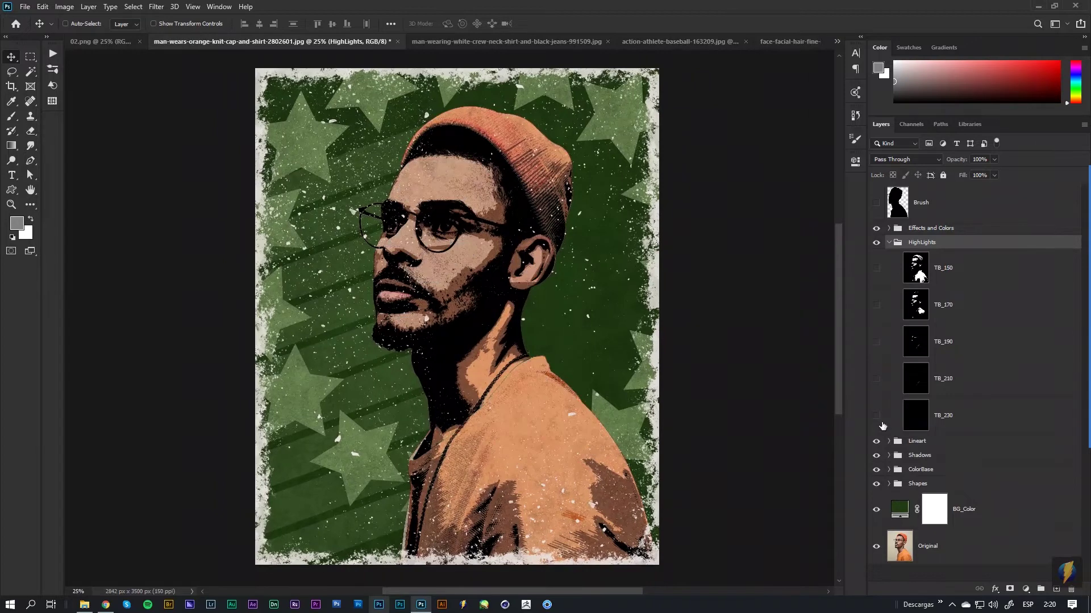
{"action": "left_click", "coordinate": [877, 416]}
{"action": "left_click", "coordinate": [876, 384]}
{"action": "left_click", "coordinate": [876, 343]}
{"action": "left_click", "coordinate": [876, 307]}
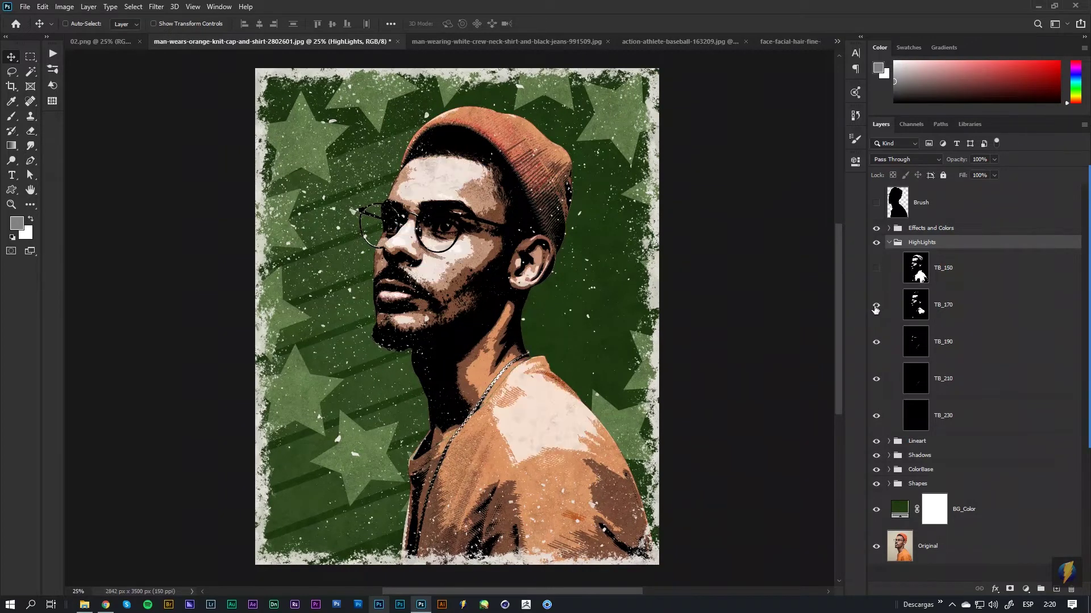
{"action": "left_click", "coordinate": [876, 269]}
Step: Keep TB_170 on, hide TB_190, TB_210 and TB_230, and collapse HighLights
{"action": "left_click", "coordinate": [877, 315]}
{"action": "left_click", "coordinate": [955, 314]}
{"action": "left_click", "coordinate": [876, 343]}
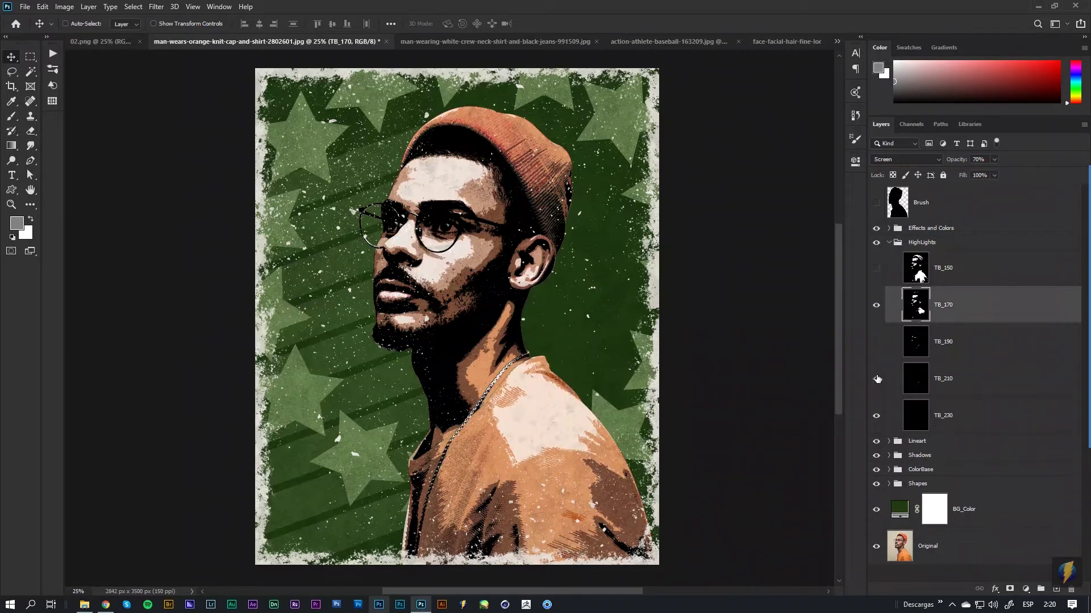
{"action": "left_click", "coordinate": [876, 379]}
{"action": "left_click", "coordinate": [876, 415]}
{"action": "left_click", "coordinate": [889, 243]}
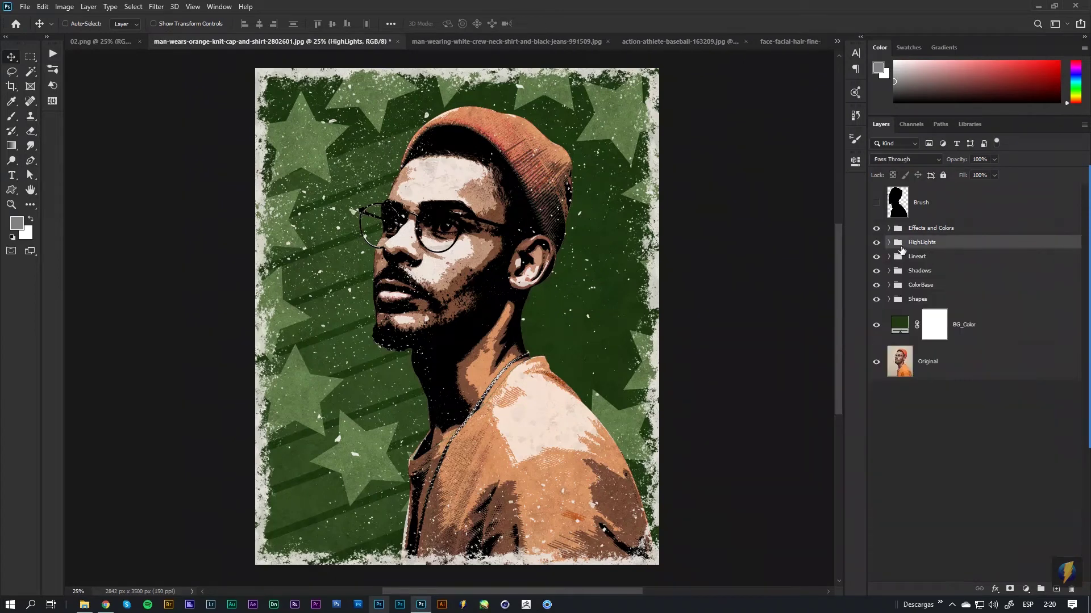
Step: Expand the Effects and Colors group and fold away the Color 01–04 subgroups
{"action": "left_click", "coordinate": [947, 230]}
{"action": "left_click", "coordinate": [889, 229]}
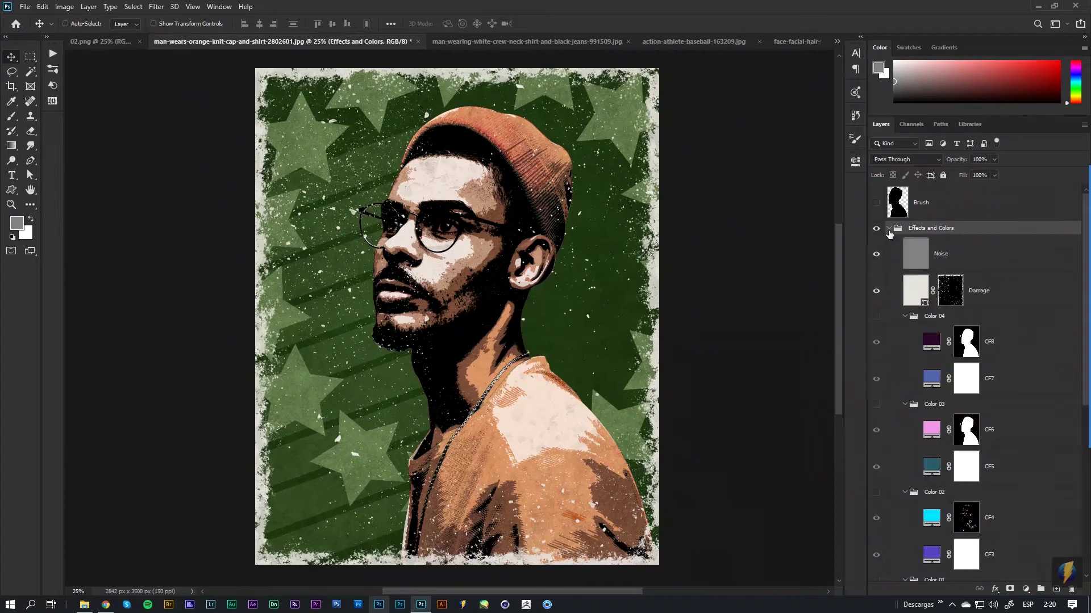
{"action": "left_click", "coordinate": [906, 330]}
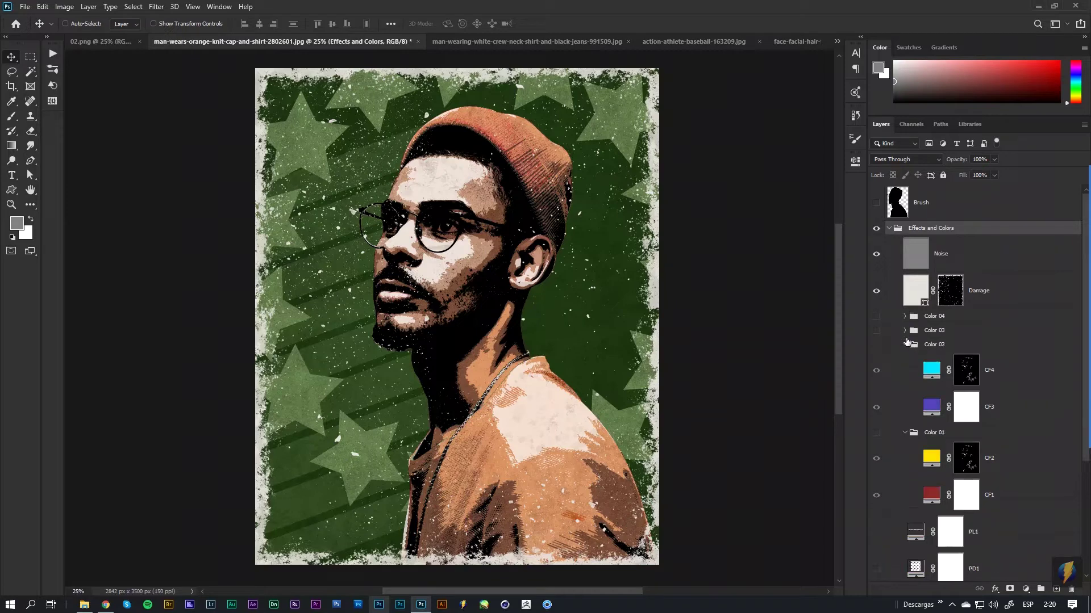
{"action": "left_click", "coordinate": [905, 344]}
{"action": "left_click", "coordinate": [906, 359]}
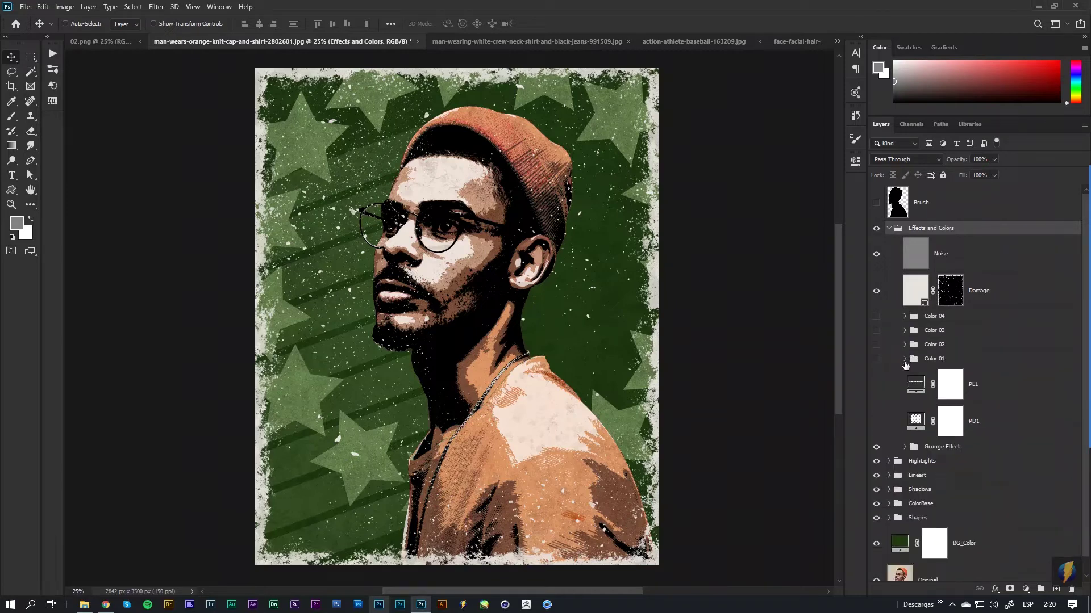
Step: Toggle the Grunge Effect on and off to compare the poster
{"action": "left_click", "coordinate": [876, 447]}
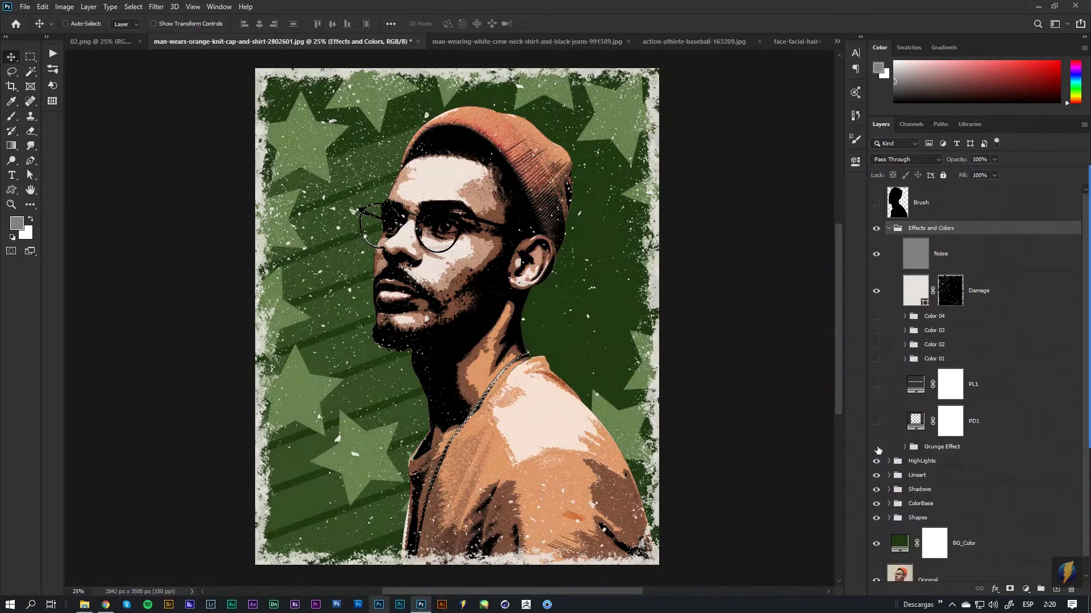
{"action": "left_click", "coordinate": [877, 448]}
{"action": "left_click", "coordinate": [876, 447]}
{"action": "left_click", "coordinate": [876, 447]}
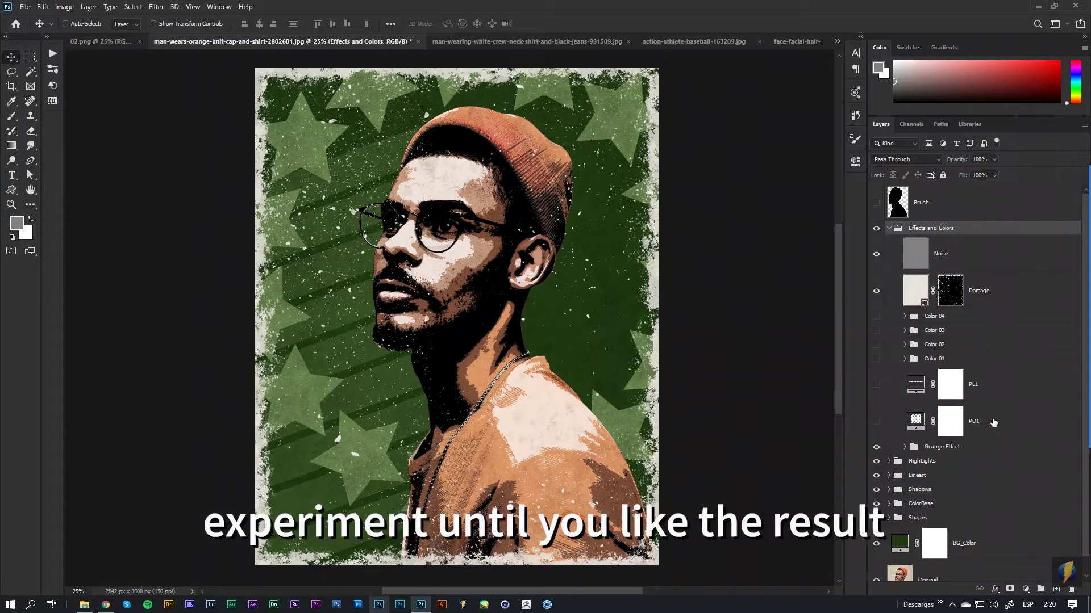
Step: Try the PD1 halftone dots on the zoomed-in face, then remove them
{"action": "left_click", "coordinate": [877, 422]}
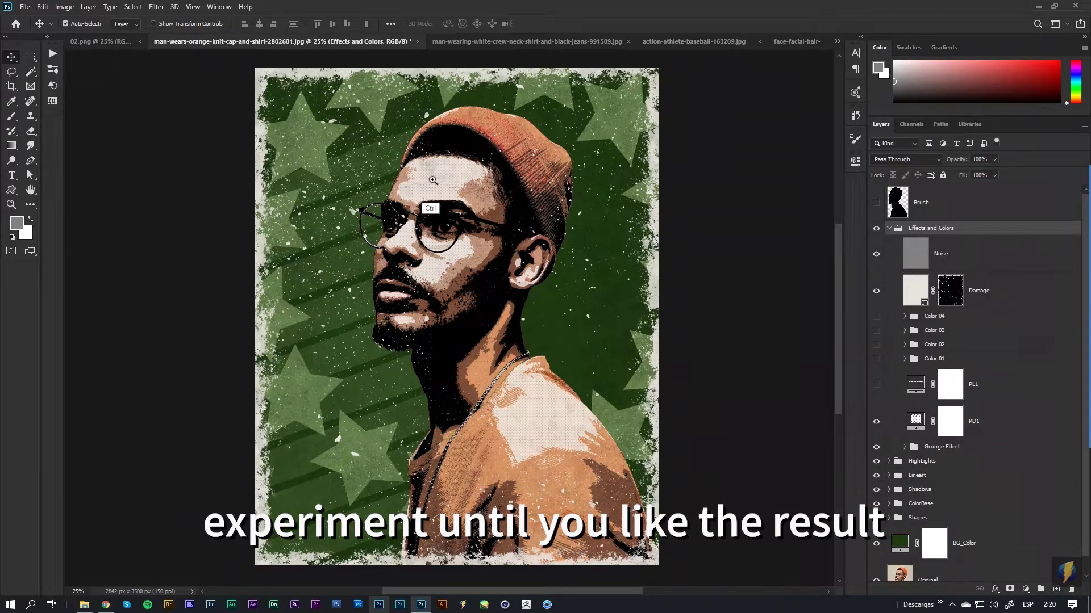
{"action": "left_click", "coordinate": [425, 225], "text": "ctrl"}
{"action": "left_click_drag", "start_coordinate": [425, 225], "coordinate": [545, 259]}
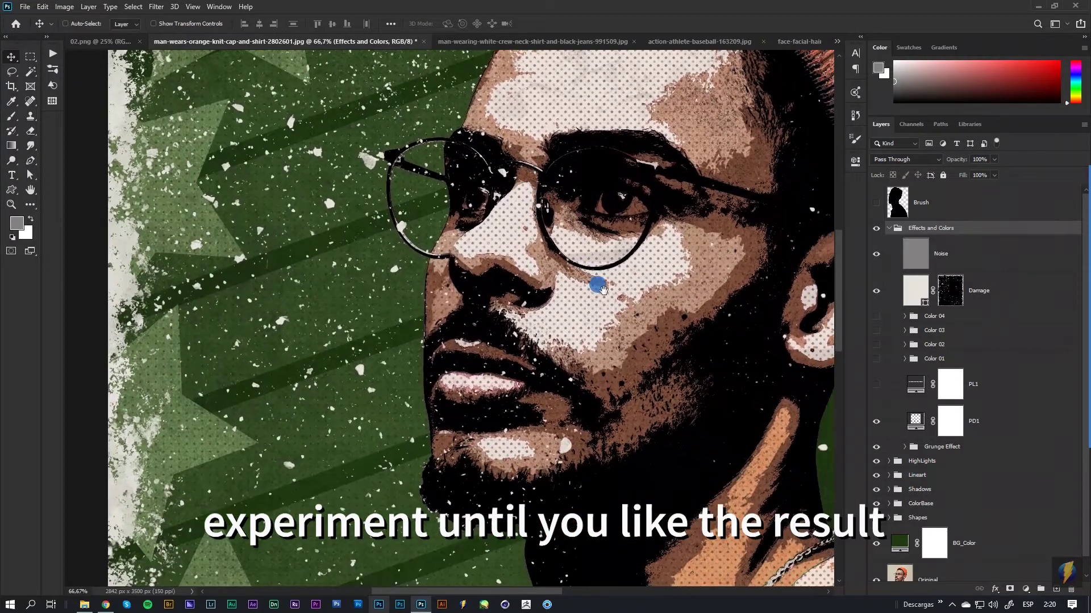
{"action": "left_click_drag", "start_coordinate": [545, 258], "coordinate": [596, 280]}
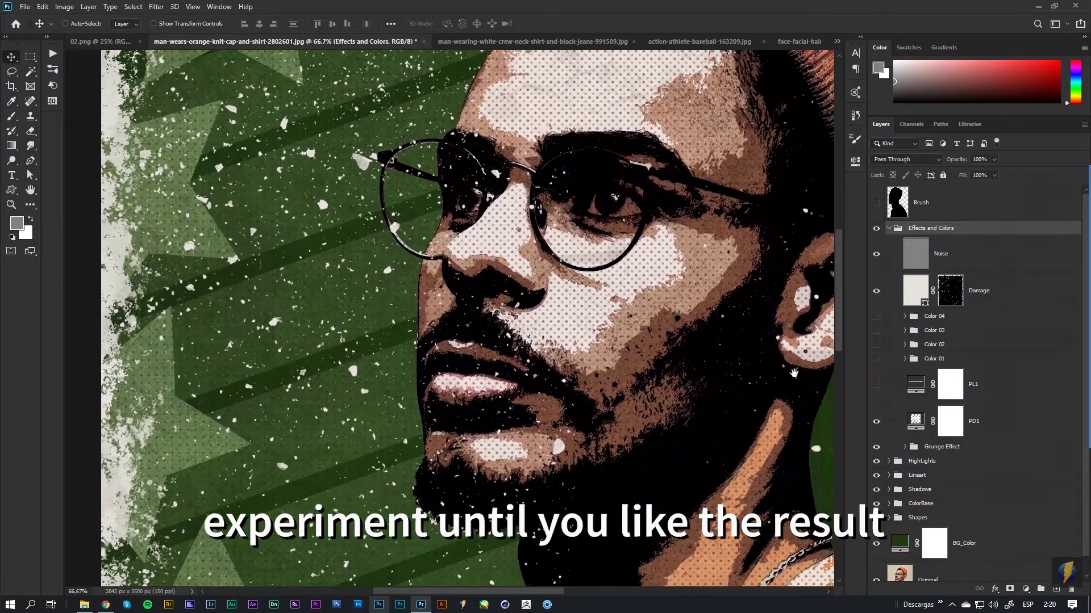
{"action": "left_click", "coordinate": [876, 421]}
{"action": "left_click", "coordinate": [877, 422]}
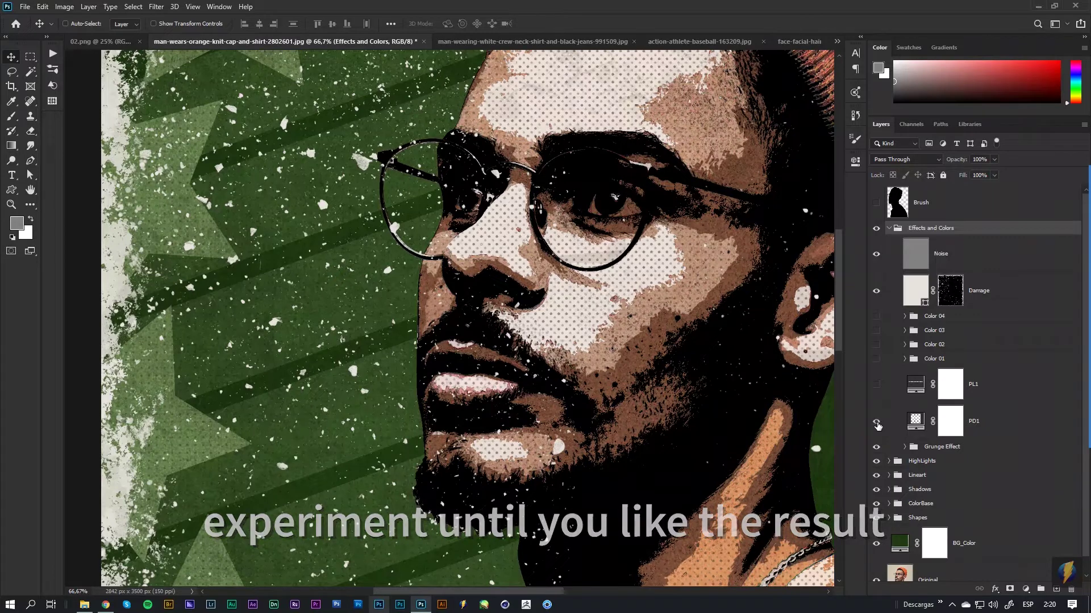
{"action": "left_click", "coordinate": [876, 421]}
Step: Try the PL1 vertical line texture and hide the Damage specks and border
{"action": "left_click", "coordinate": [876, 385]}
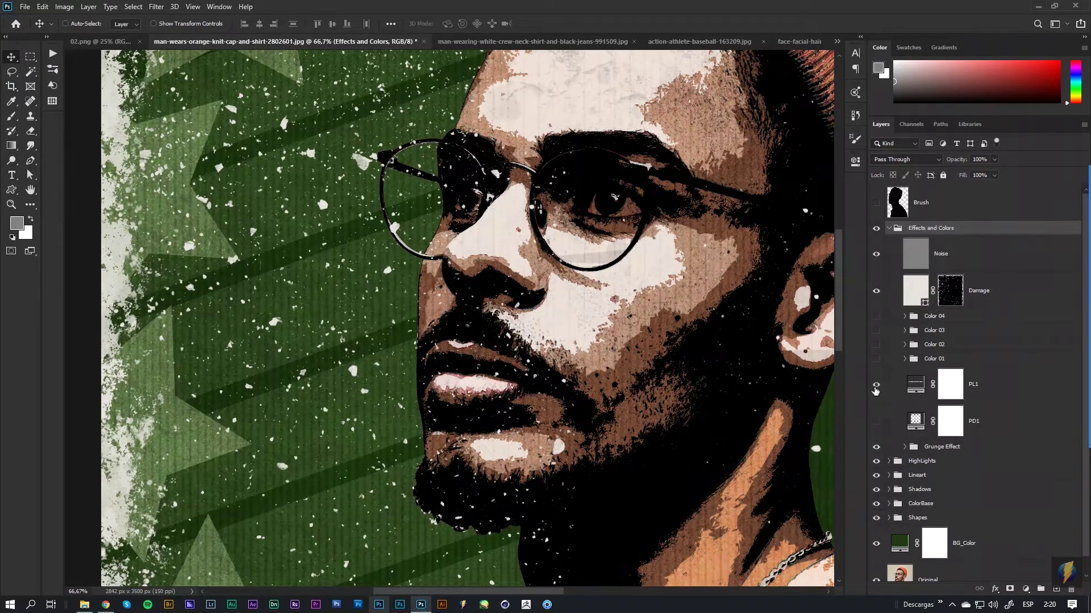
{"action": "left_click", "coordinate": [565, 296], "text": "ctrl+alt"}
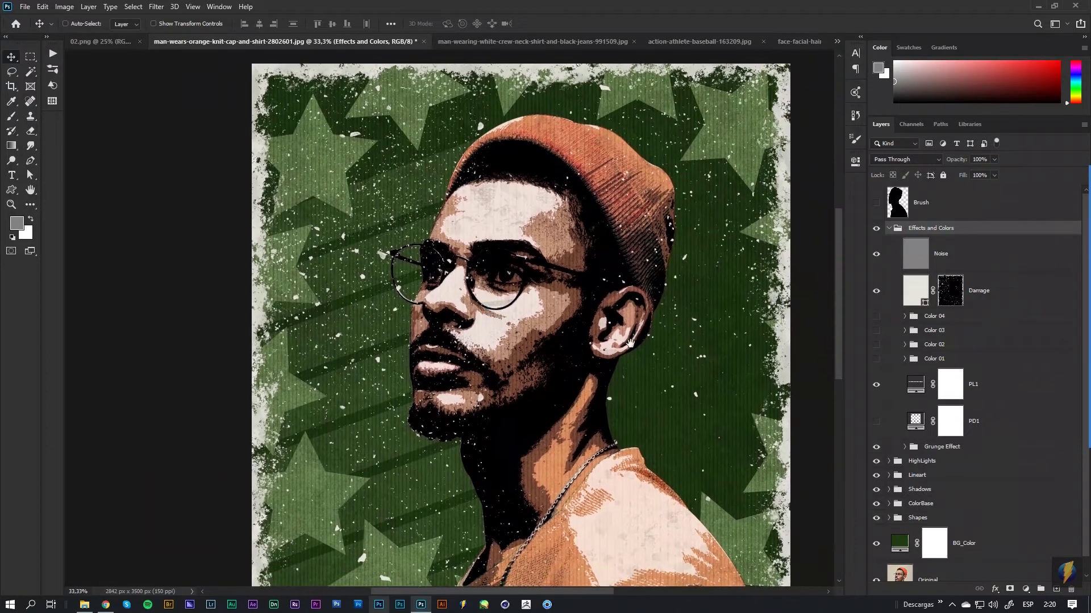
{"action": "left_click", "coordinate": [876, 385]}
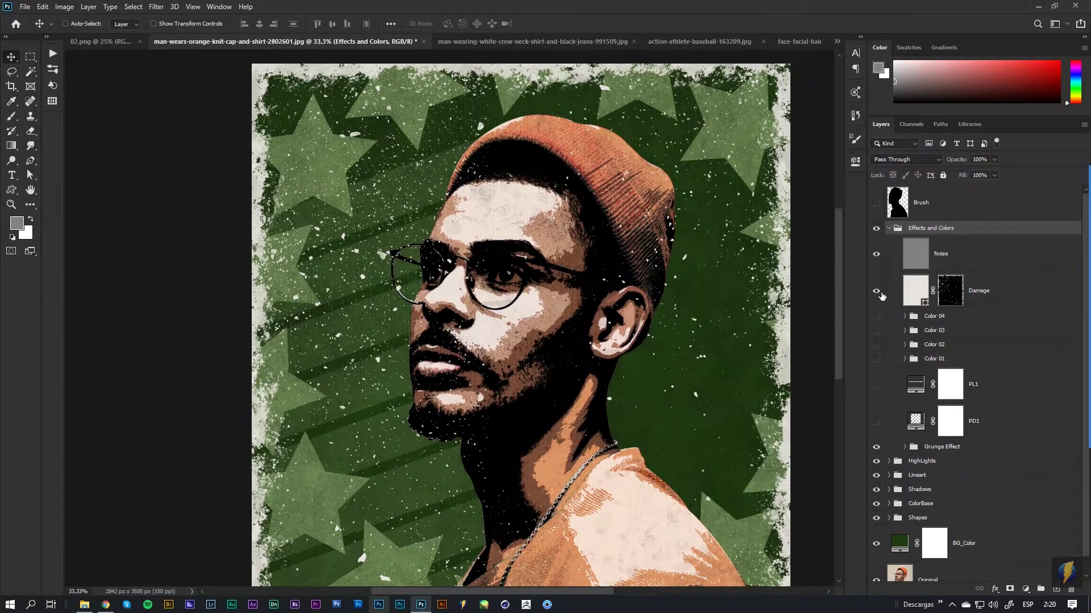
{"action": "left_click", "coordinate": [877, 291]}
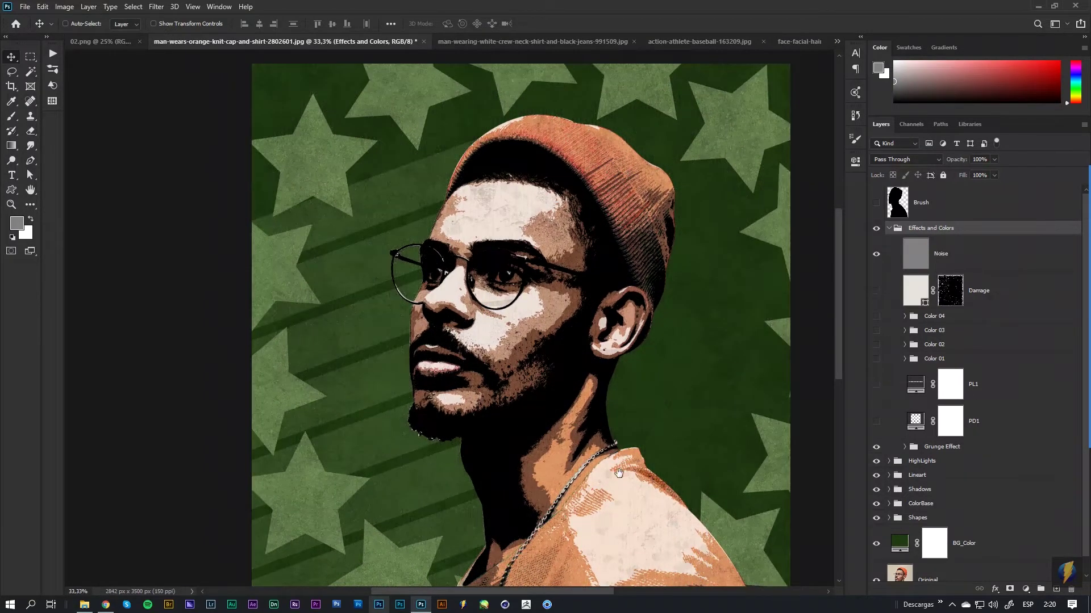
{"action": "mouse_move", "coordinate": [617, 481]}
{"action": "left_mouse_down"}
{"action": "mouse_move", "coordinate": [589, 168]}
{"action": "mouse_move", "coordinate": [615, 479]}
{"action": "left_mouse_up"}
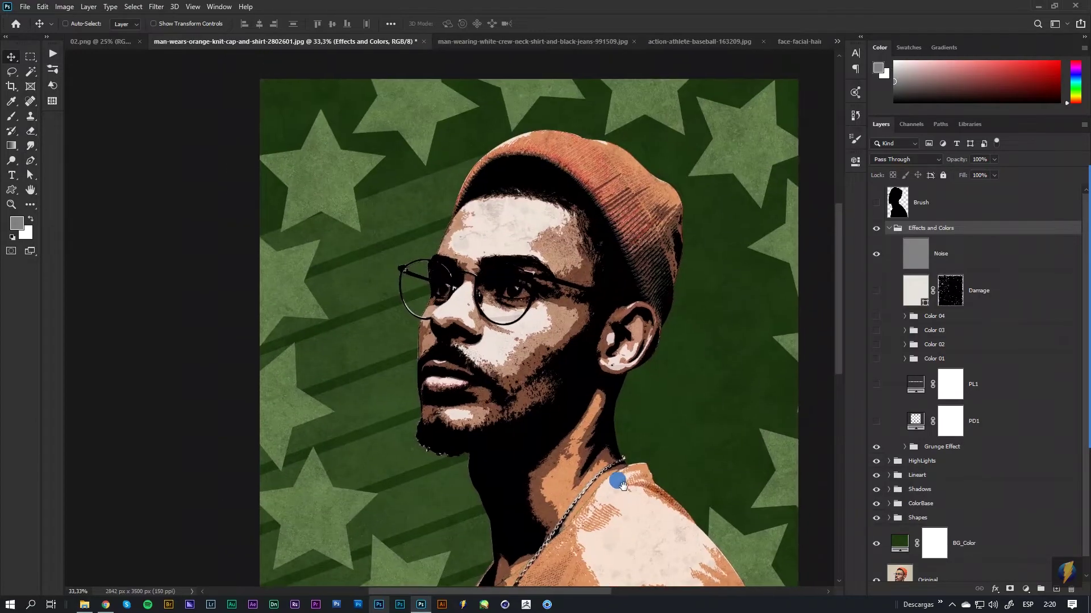
Step: Recompare the halftone dots on the face, then settle on the PL1 vertical line texture
{"action": "left_click", "coordinate": [876, 421]}
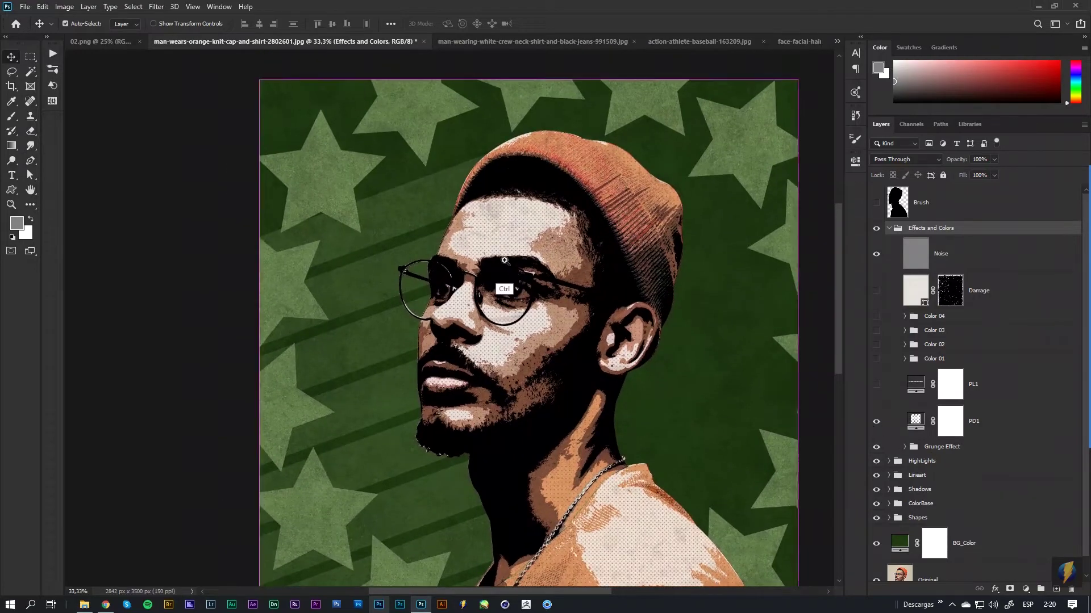
{"action": "scroll", "coordinate": [498, 293], "scroll_direction": "up", "scroll_amount": 2}
{"action": "mouse_move", "coordinate": [486, 260]}
{"action": "left_mouse_down"}
{"action": "mouse_move", "coordinate": [524, 246]}
{"action": "mouse_move", "coordinate": [565, 280]}
{"action": "left_mouse_up"}
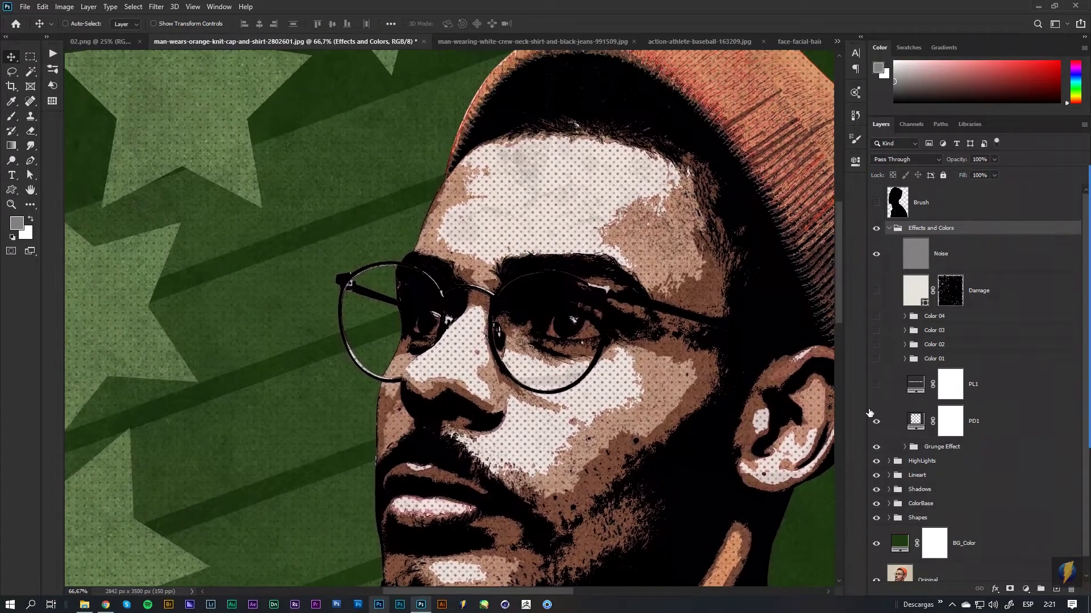
{"action": "left_click", "coordinate": [876, 421]}
{"action": "left_click", "coordinate": [875, 385]}
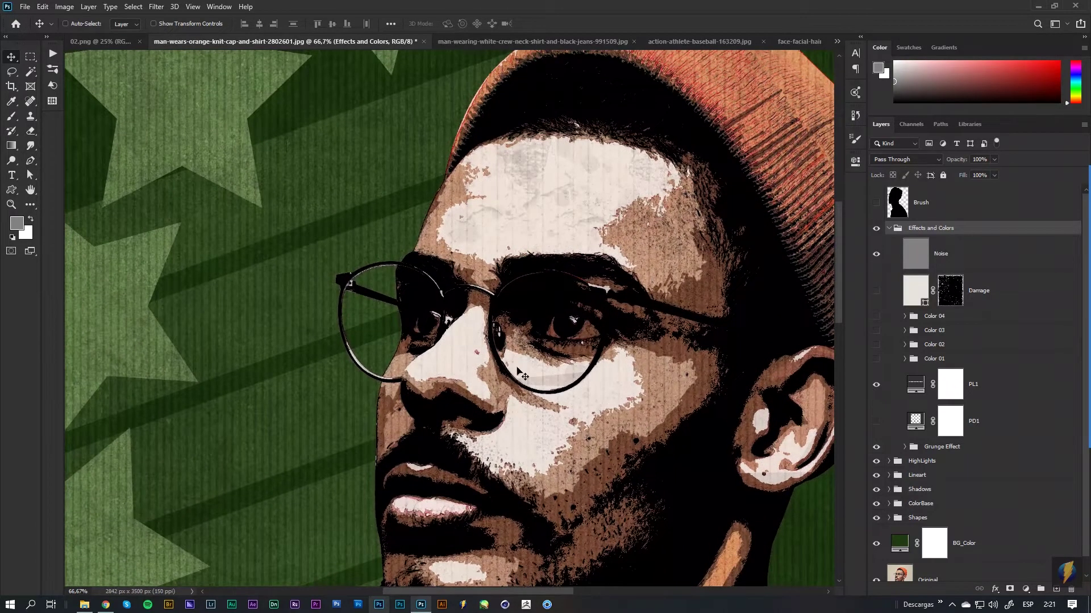
{"action": "left_click", "coordinate": [537, 315], "text": "ctrl+alt"}
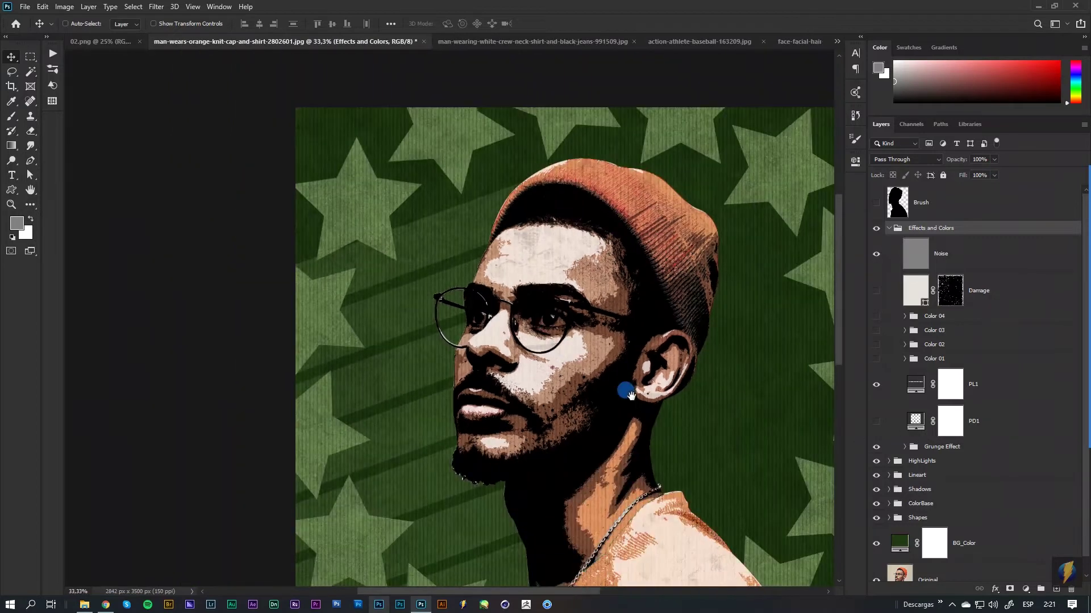
{"action": "mouse_move", "coordinate": [626, 389]}
{"action": "left_mouse_down"}
{"action": "mouse_move", "coordinate": [551, 341]}
{"action": "mouse_move", "coordinate": [731, 346]}
{"action": "left_mouse_up"}
{"action": "left_click", "coordinate": [559, 355], "text": "ctrl+alt"}
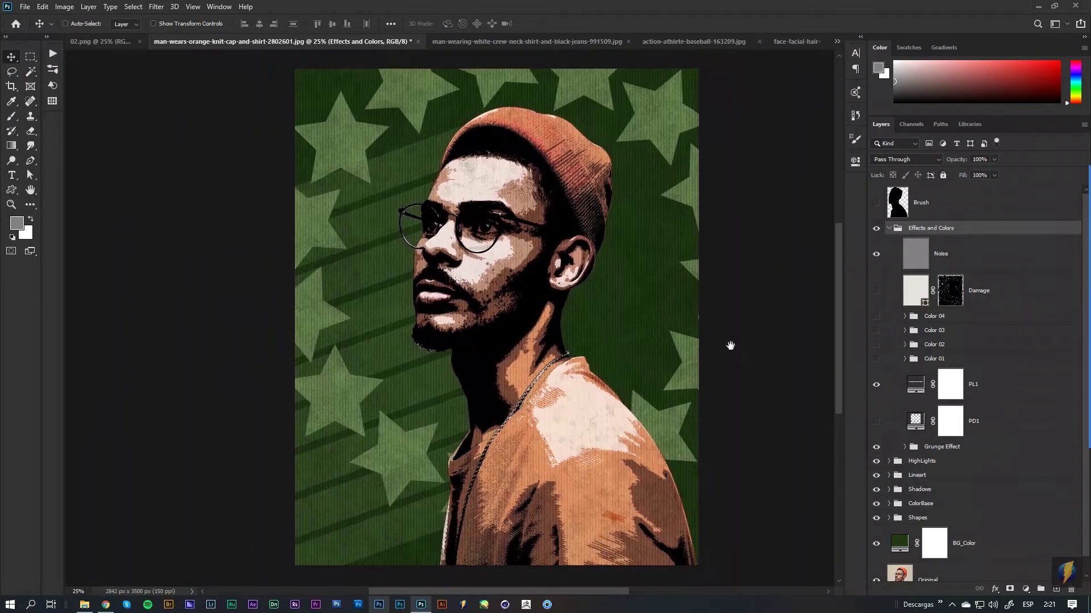
Step: Show the Color 01 variation and set its CF1 fill to a warm brown
{"action": "left_click", "coordinate": [876, 361]}
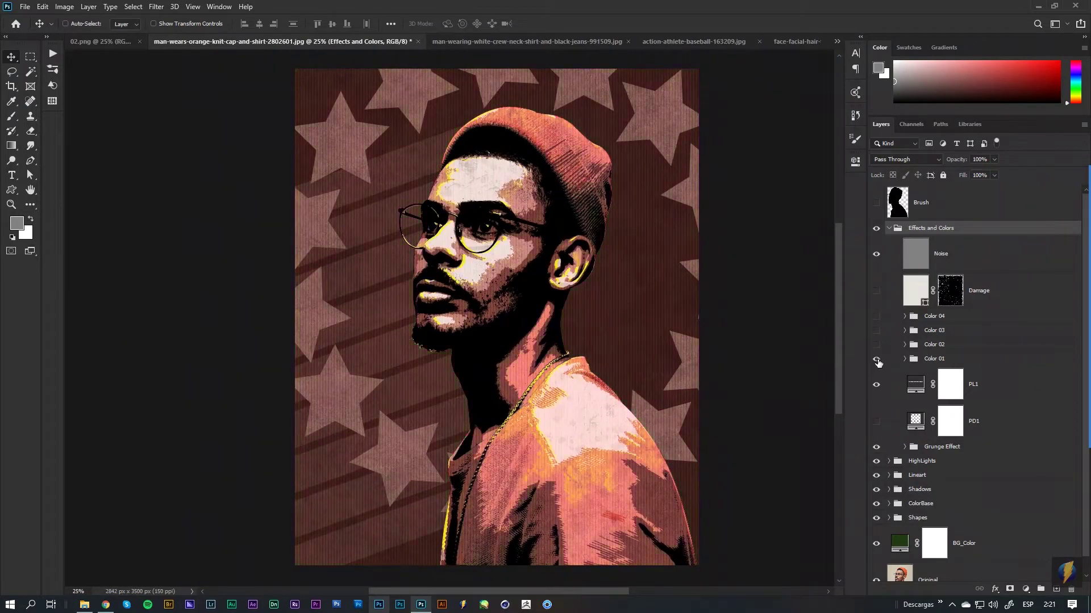
{"action": "mouse_move", "coordinate": [535, 217]}
{"action": "left_mouse_down"}
{"action": "mouse_move", "coordinate": [576, 224]}
{"action": "mouse_move", "coordinate": [550, 215]}
{"action": "left_mouse_up"}
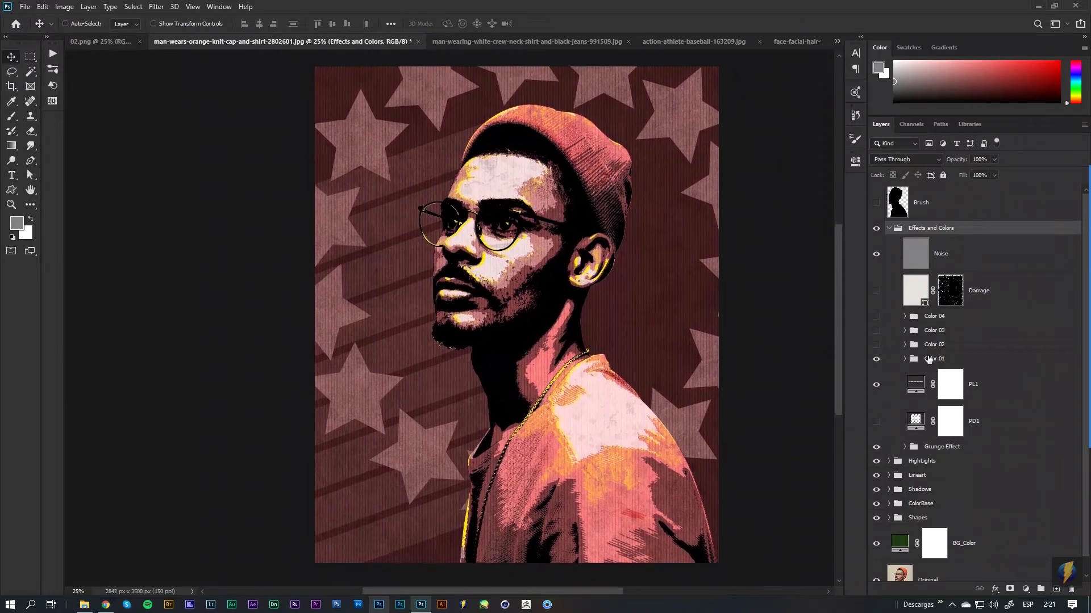
{"action": "left_click", "coordinate": [905, 359]}
{"action": "double_click", "coordinate": [932, 423]}
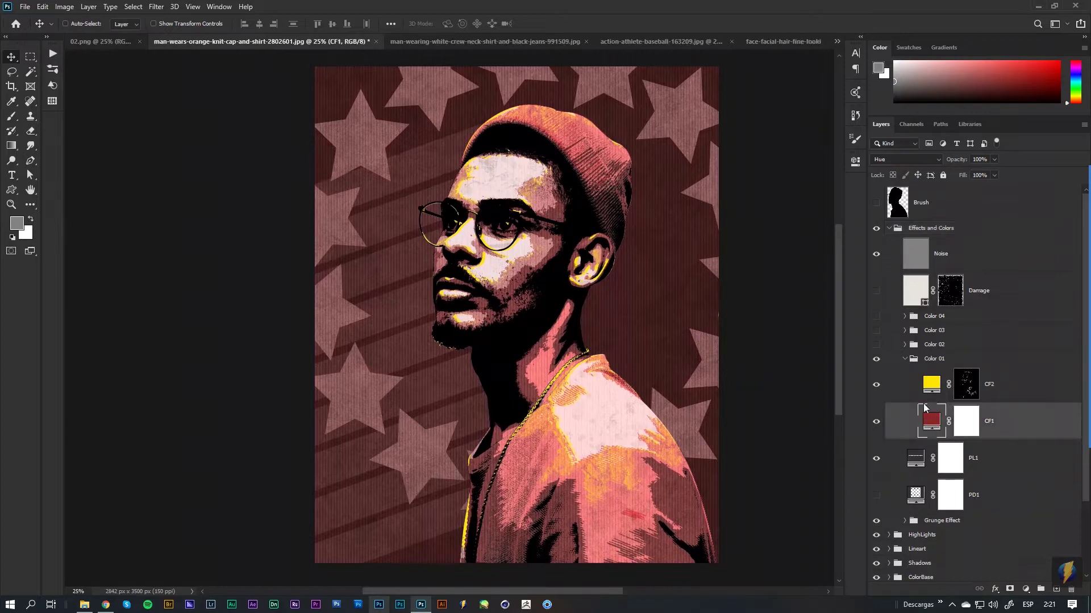
{"action": "mouse_move", "coordinate": [827, 252]}
{"action": "left_mouse_down"}
{"action": "mouse_move", "coordinate": [827, 229]}
{"action": "mouse_move", "coordinate": [777, 230]}
{"action": "mouse_move", "coordinate": [758, 278]}
{"action": "mouse_move", "coordinate": [741, 280]}
{"action": "left_mouse_up"}
{"action": "left_click", "coordinate": [827, 283]}
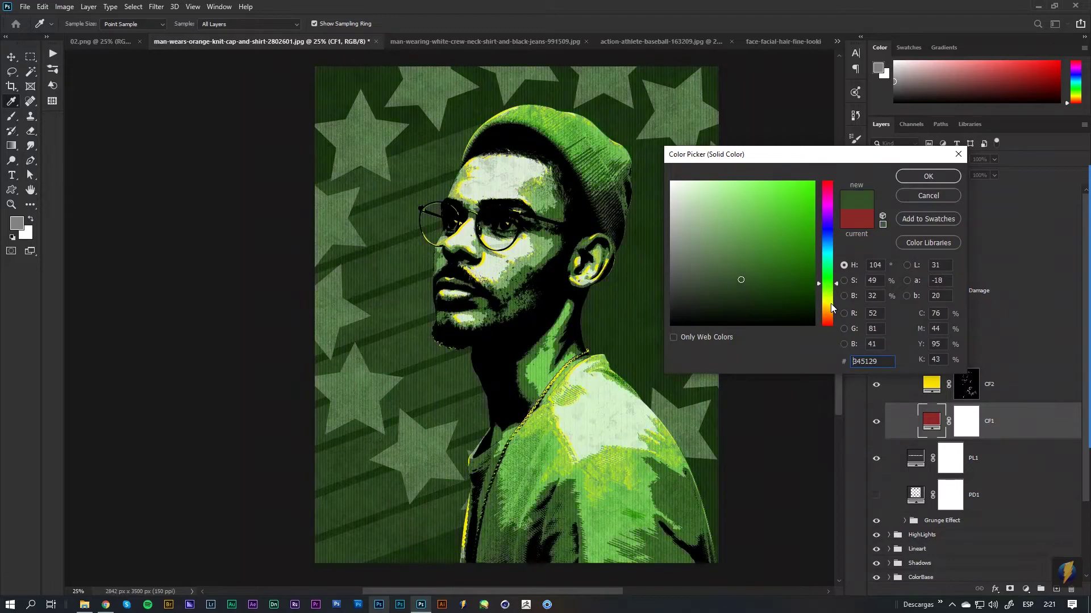
{"action": "left_click", "coordinate": [829, 306]}
{"action": "left_click", "coordinate": [830, 316]}
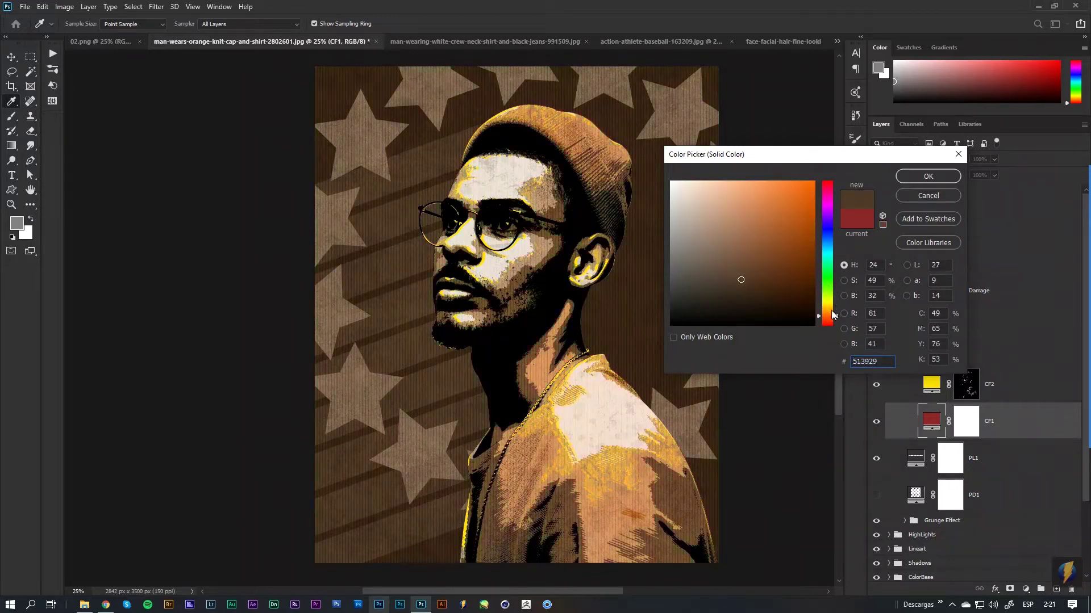
{"action": "left_click", "coordinate": [831, 313]}
{"action": "left_click", "coordinate": [832, 316]}
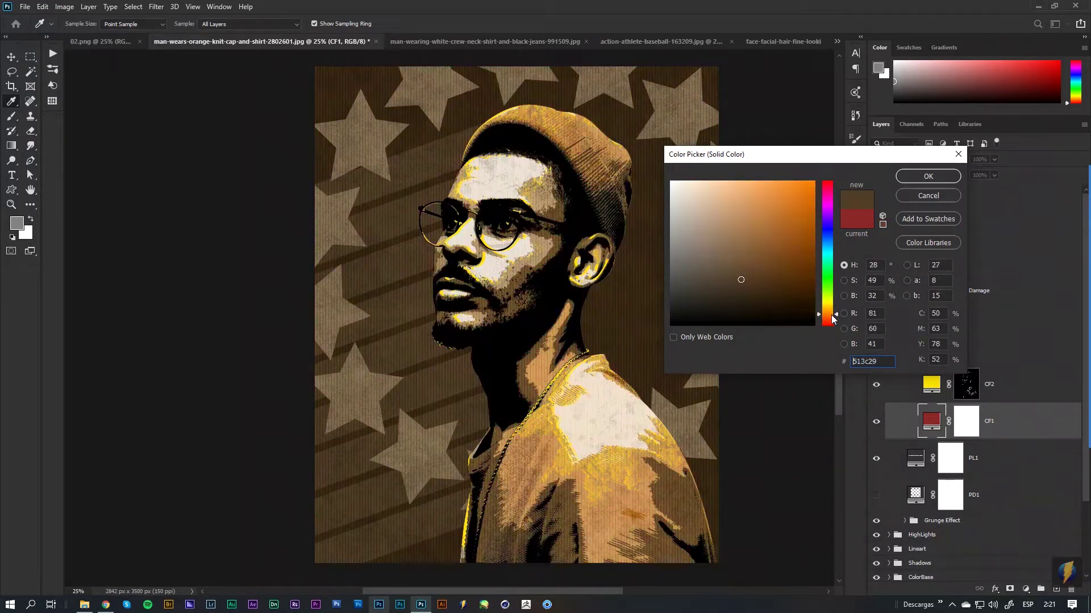
{"action": "left_click", "coordinate": [928, 176]}
Step: Set Color 01's CF2 fill to a soft sea-green (from 6ecfbc) and select the group
{"action": "double_click", "coordinate": [932, 385]}
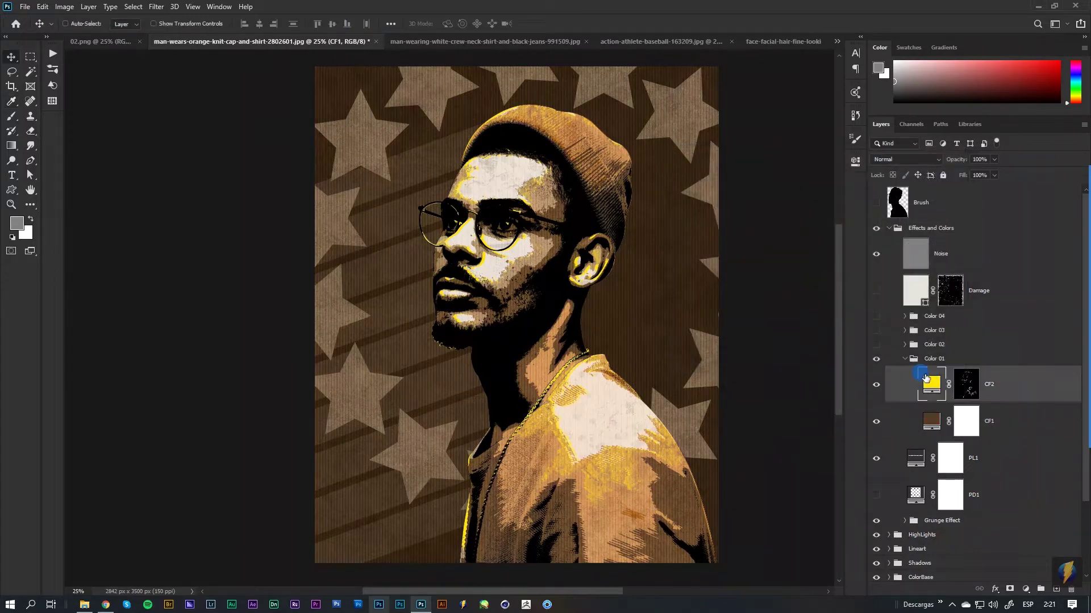
{"action": "mouse_move", "coordinate": [822, 250]}
{"action": "left_mouse_down"}
{"action": "mouse_move", "coordinate": [825, 200]}
{"action": "mouse_move", "coordinate": [830, 305]}
{"action": "left_mouse_up"}
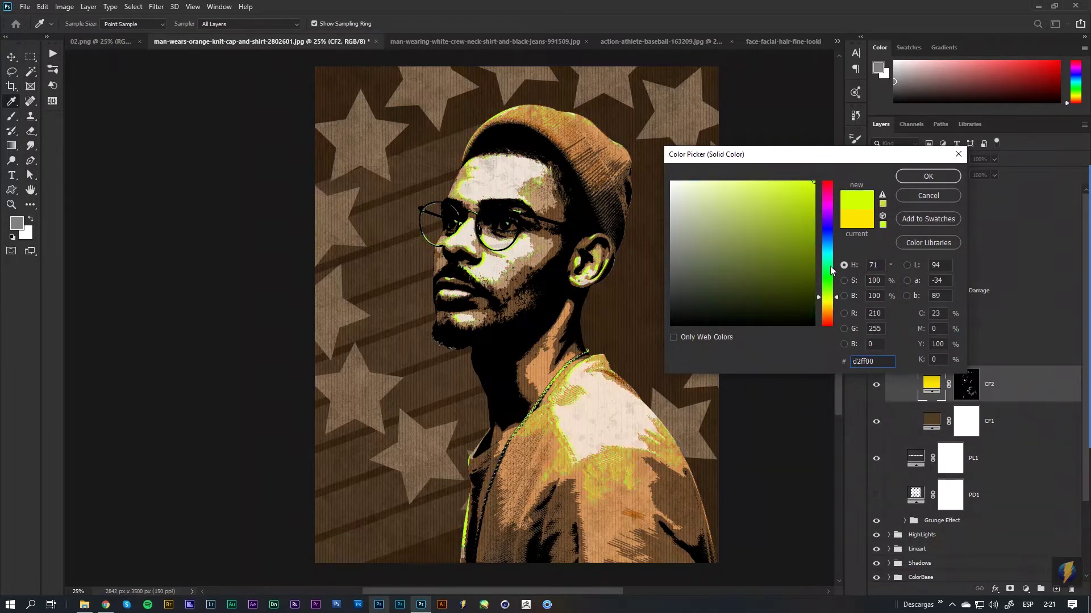
{"action": "type", "text": "6ecfbc"}
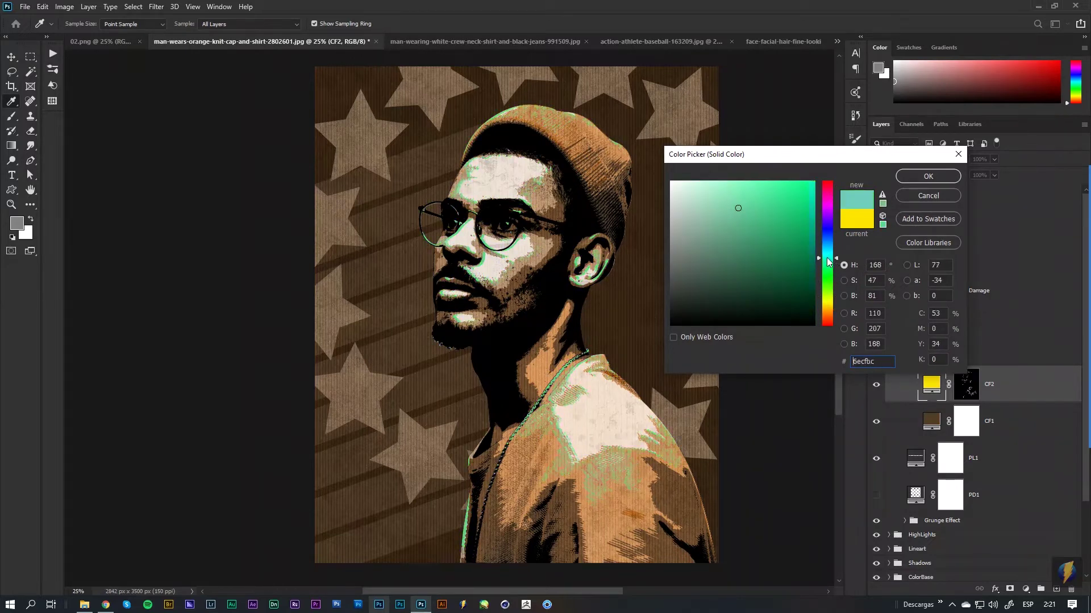
{"action": "left_click_drag", "start_coordinate": [828, 261], "coordinate": [830, 271]}
{"action": "left_click_drag", "start_coordinate": [721, 210], "coordinate": [746, 224]}
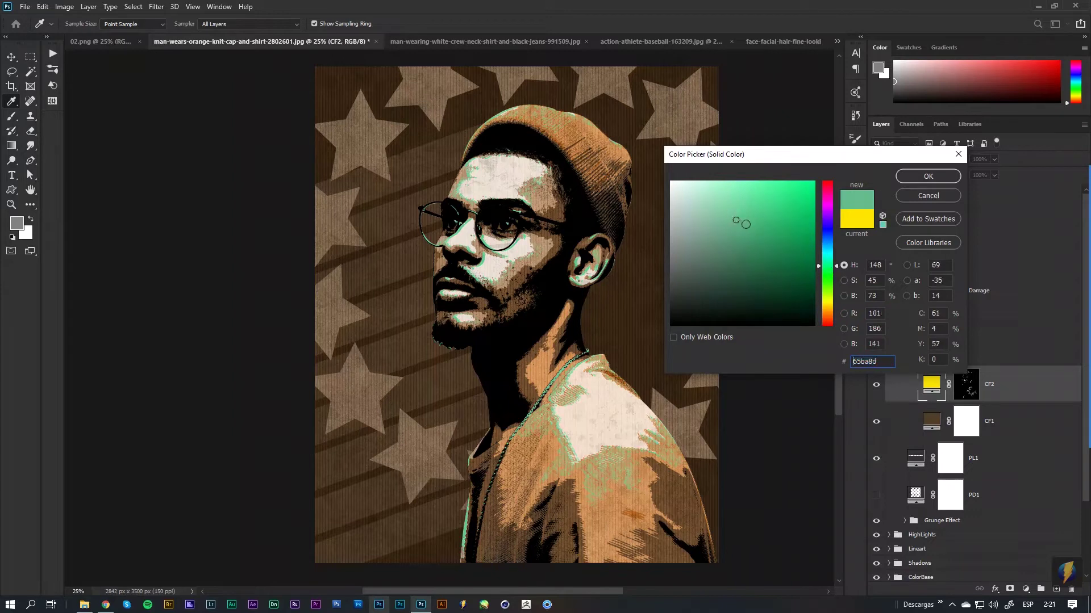
{"action": "left_click", "coordinate": [939, 180]}
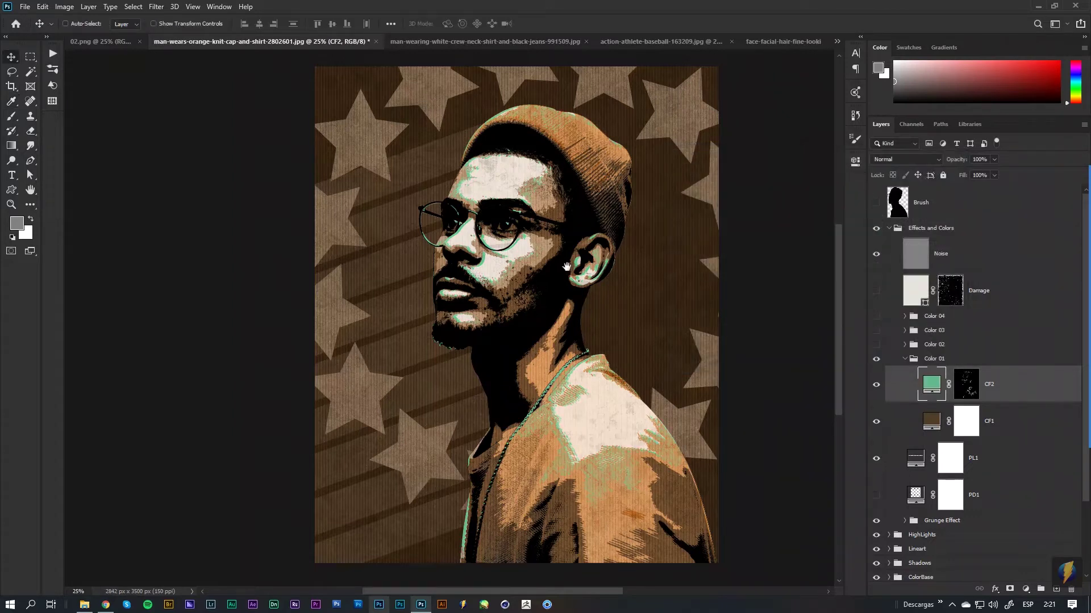
{"action": "left_click", "coordinate": [908, 365]}
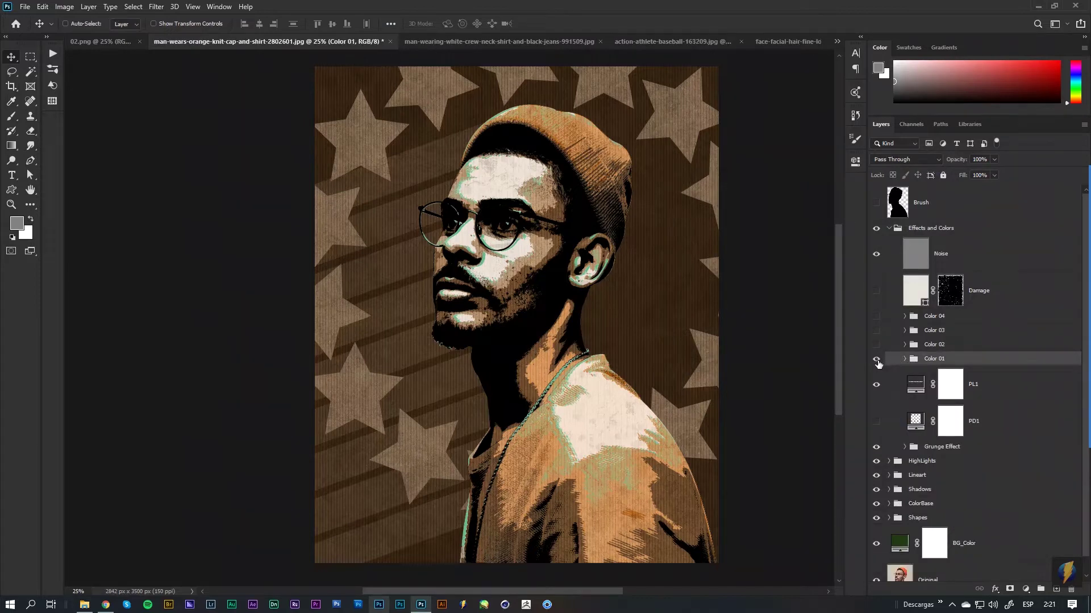
Step: Switch from Color 01 to Color 02 and set its CF4 fill to a deep teal-green
{"action": "left_click", "coordinate": [877, 360]}
{"action": "left_click", "coordinate": [876, 345]}
{"action": "left_click", "coordinate": [904, 345]}
{"action": "double_click", "coordinate": [931, 372]}
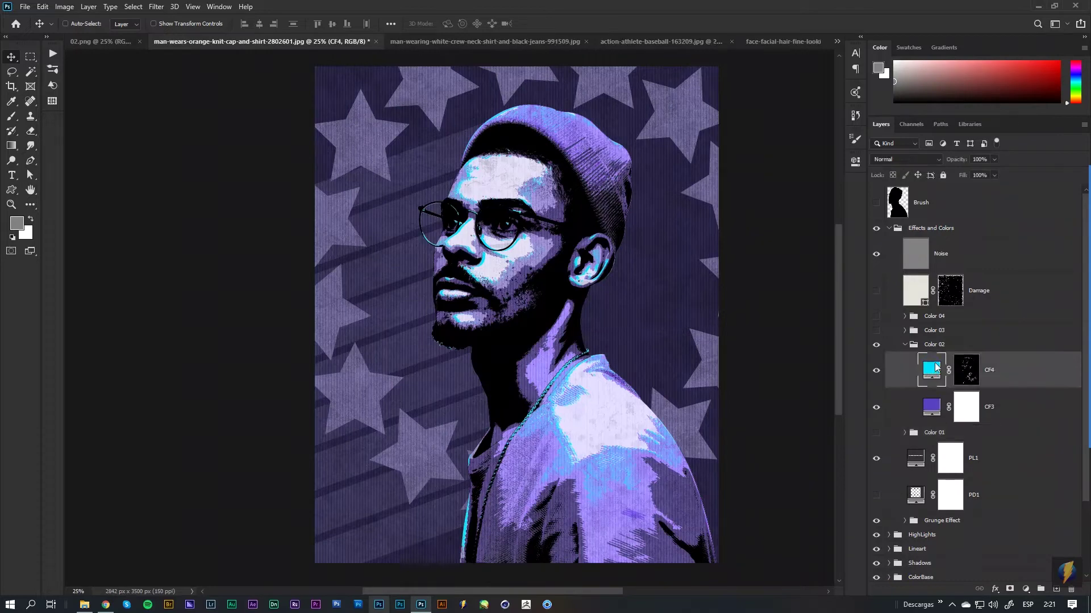
{"action": "left_click", "coordinate": [792, 226]}
{"action": "left_click", "coordinate": [773, 272]}
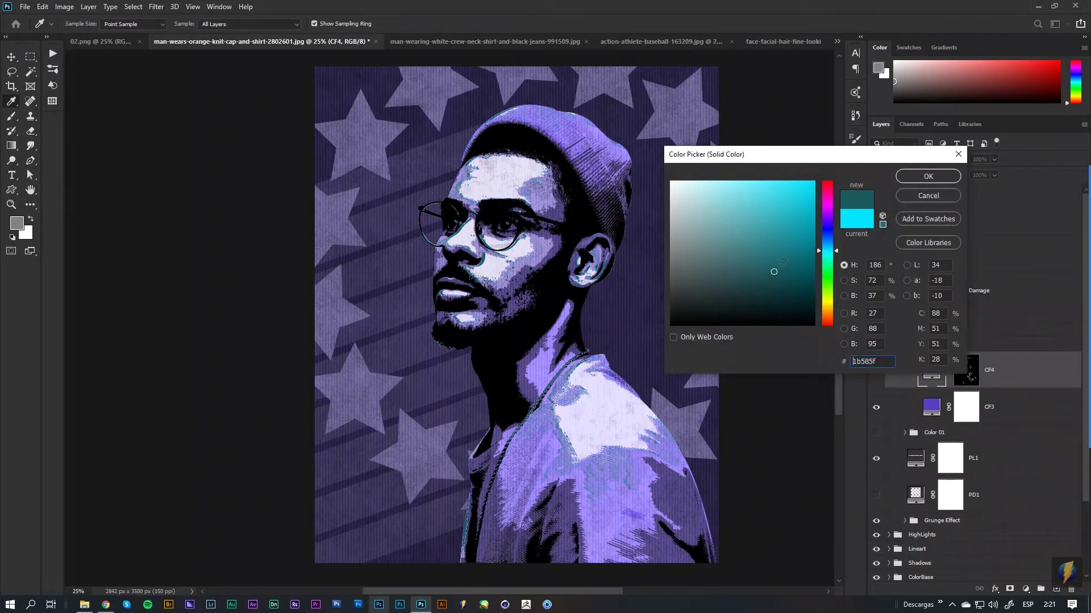
{"action": "left_click", "coordinate": [828, 262]}
{"action": "left_click", "coordinate": [928, 176]}
Step: Change the Color 02 CF3 fill to a magenta purple
{"action": "double_click", "coordinate": [932, 407]}
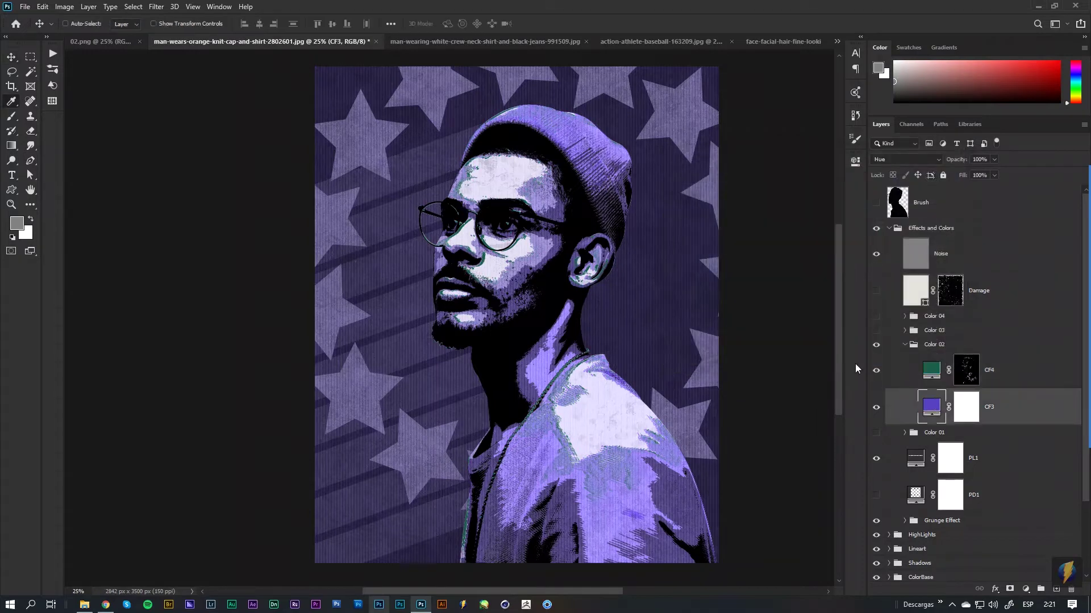
{"action": "left_click", "coordinate": [827, 297]}
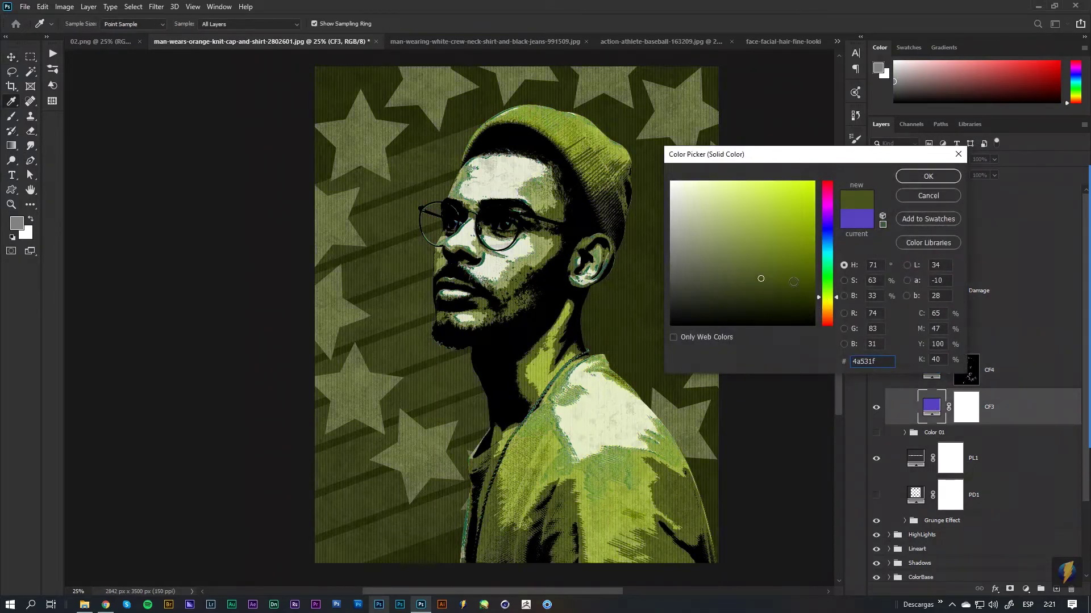
{"action": "left_click", "coordinate": [827, 200]}
{"action": "left_click", "coordinate": [914, 178]}
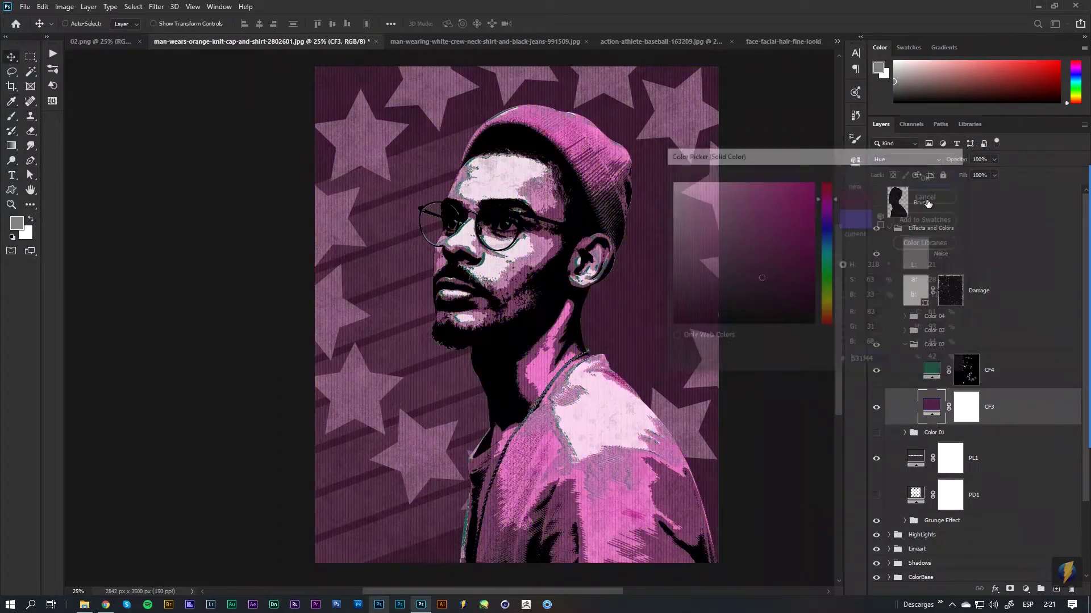
Step: Switch to Color 03 and try brighter and duller shades for its CF5 fill
{"action": "left_click", "coordinate": [905, 345]}
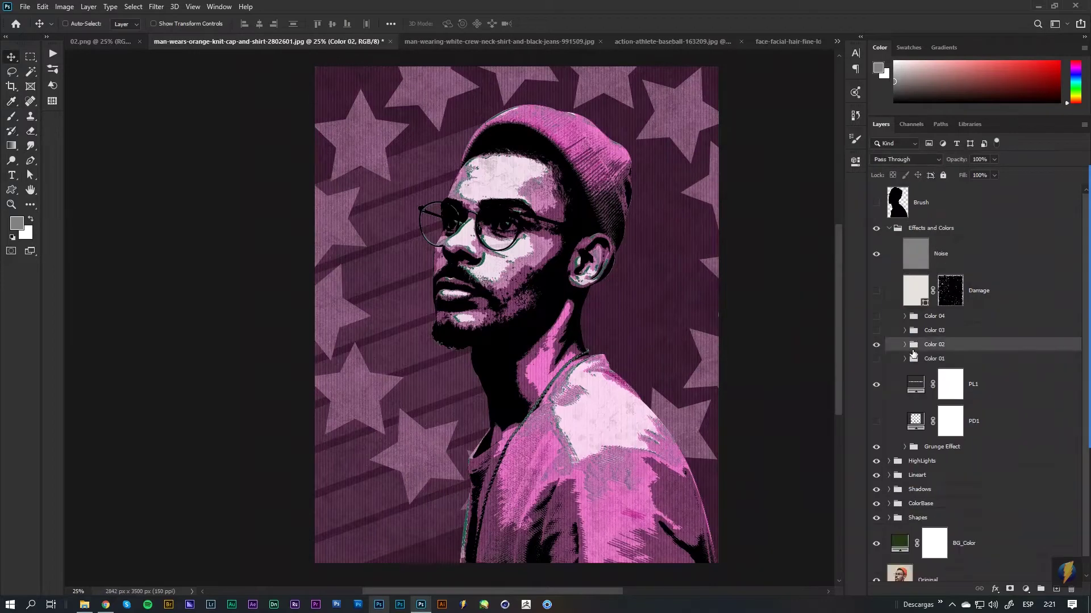
{"action": "left_click", "coordinate": [876, 345]}
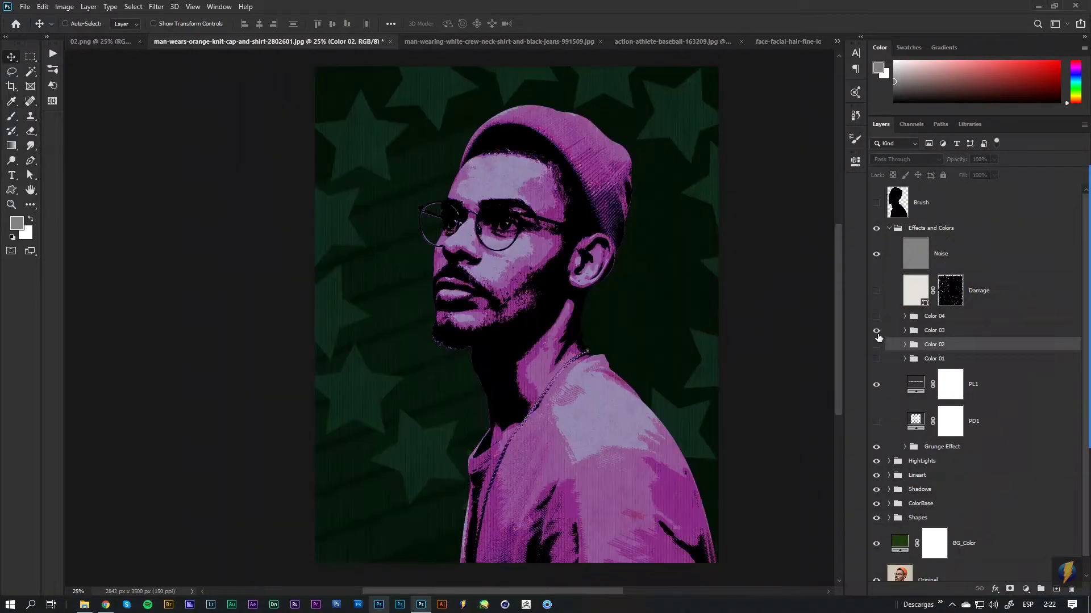
{"action": "left_click", "coordinate": [906, 332]}
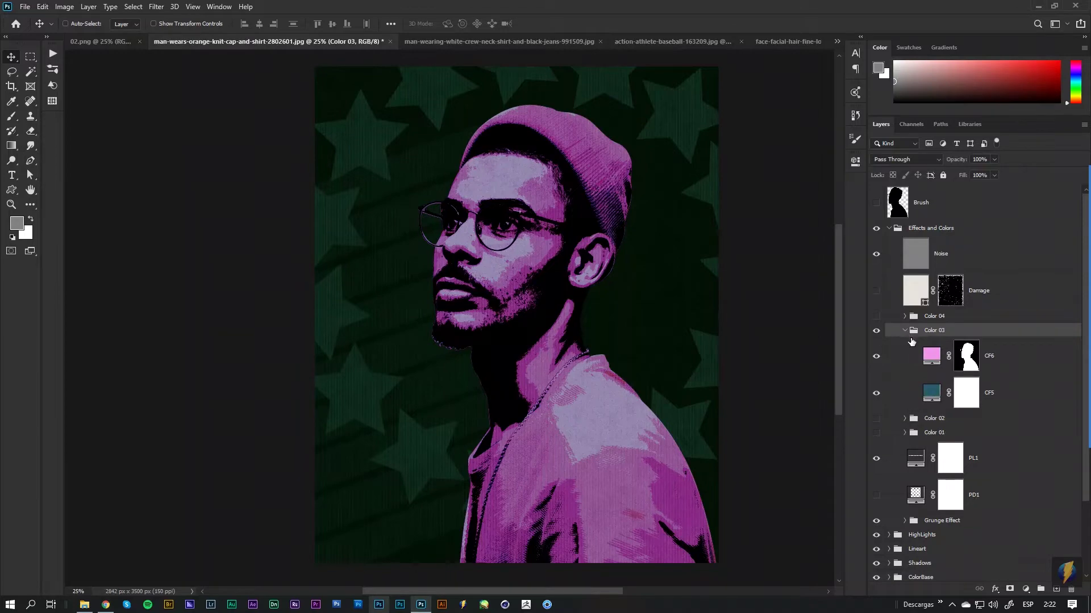
{"action": "double_click", "coordinate": [935, 394]}
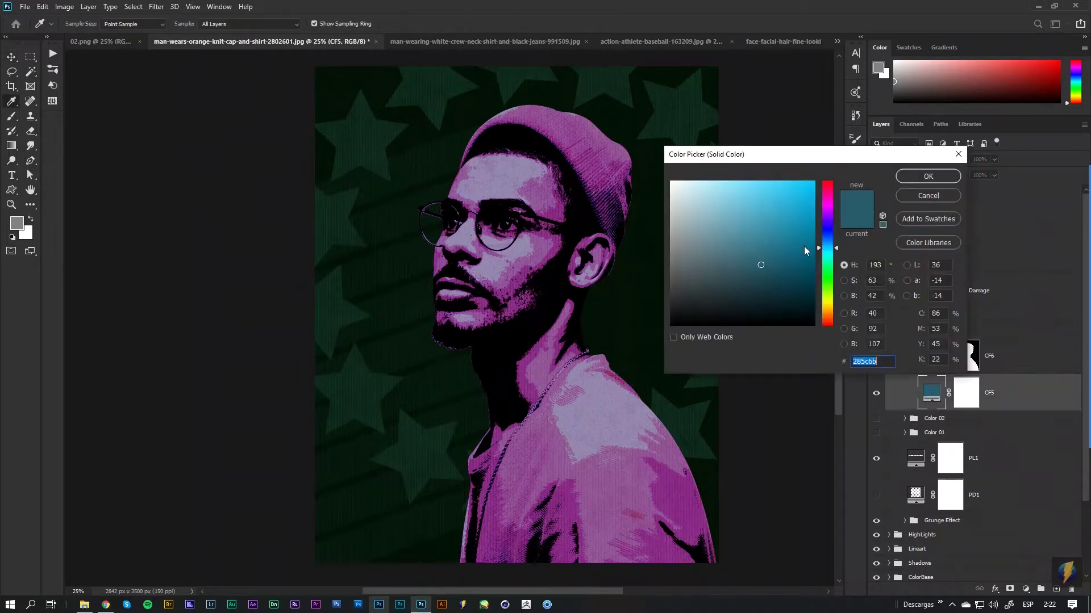
{"action": "left_click", "coordinate": [789, 284]}
{"action": "mouse_move", "coordinate": [774, 278]}
{"action": "left_mouse_down"}
{"action": "mouse_move", "coordinate": [716, 196]}
{"action": "mouse_move", "coordinate": [804, 192]}
{"action": "mouse_move", "coordinate": [808, 200]}
{"action": "left_mouse_up"}
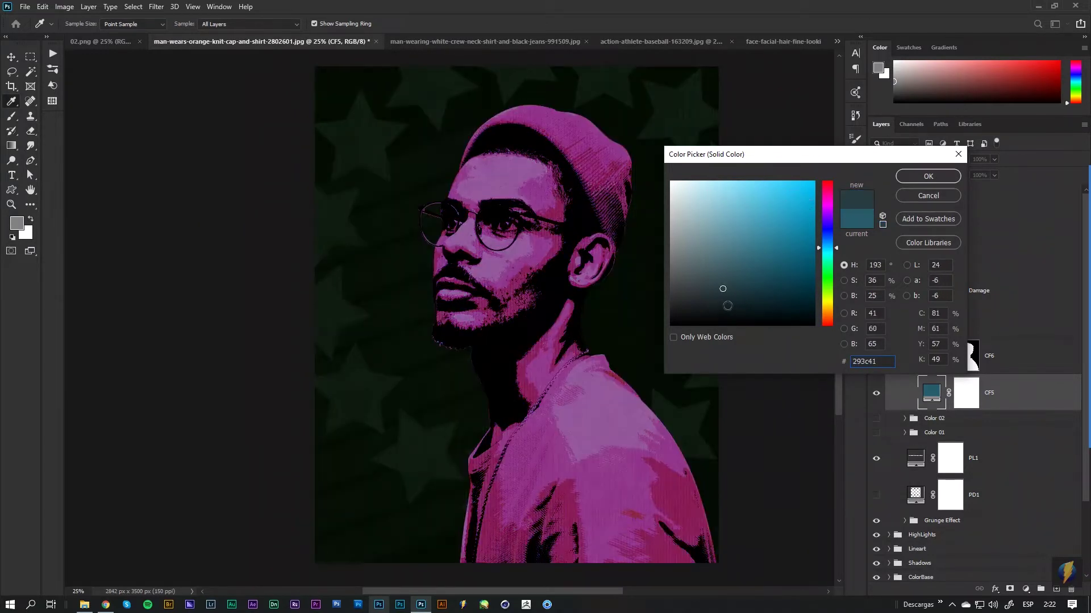
{"action": "mouse_move", "coordinate": [727, 305]}
{"action": "left_mouse_down"}
{"action": "mouse_move", "coordinate": [779, 259]}
{"action": "mouse_move", "coordinate": [829, 280]}
{"action": "mouse_move", "coordinate": [829, 295]}
{"action": "left_mouse_up"}
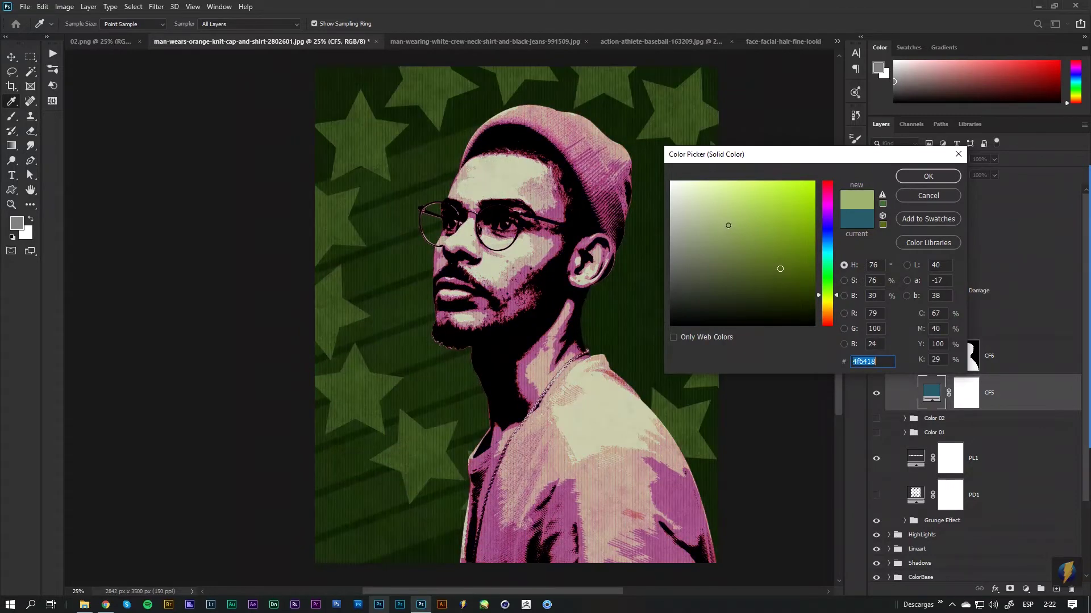
Step: Settle the CF5 fill on a muted dusty mauve
{"action": "left_click_drag", "start_coordinate": [753, 205], "coordinate": [798, 198]}
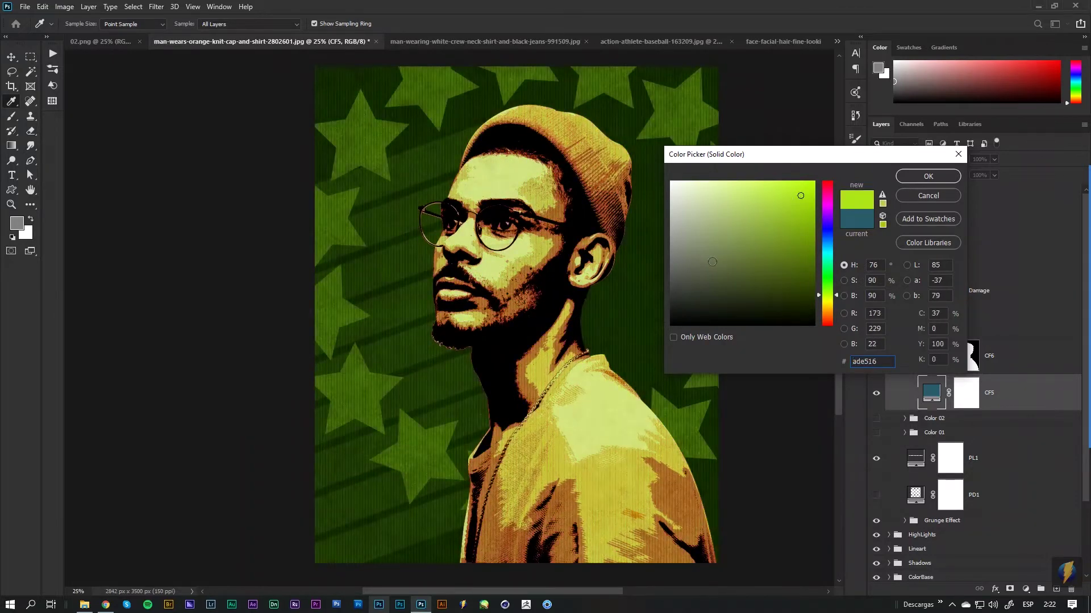
{"action": "left_click_drag", "start_coordinate": [712, 262], "coordinate": [777, 255]}
{"action": "left_click_drag", "start_coordinate": [829, 296], "coordinate": [833, 323]}
{"action": "left_click_drag", "start_coordinate": [821, 209], "coordinate": [822, 190]}
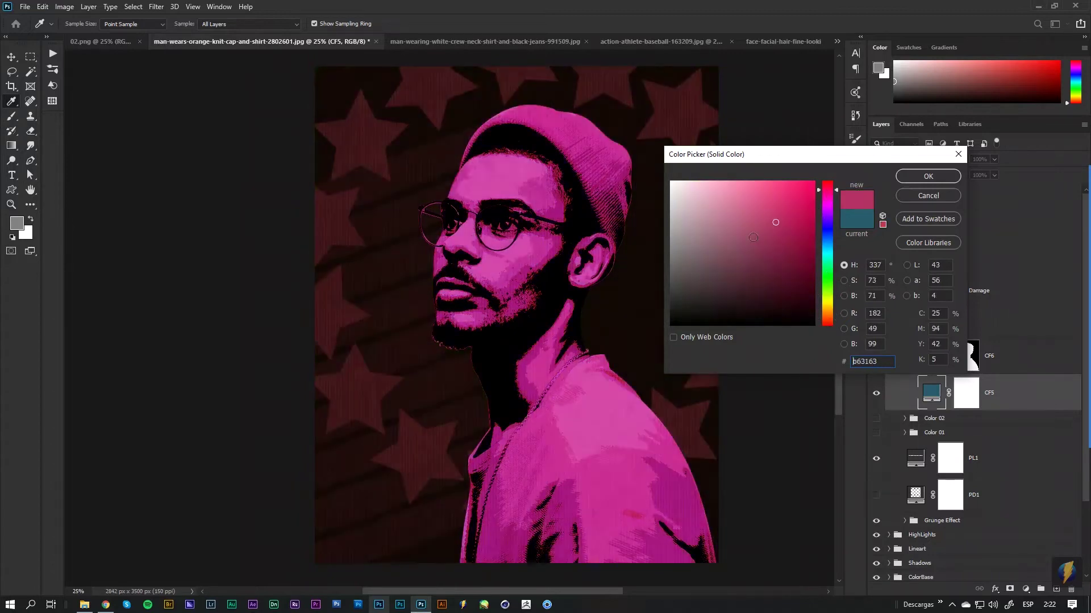
{"action": "left_click_drag", "start_coordinate": [775, 224], "coordinate": [746, 238]}
{"action": "left_click", "coordinate": [721, 253]}
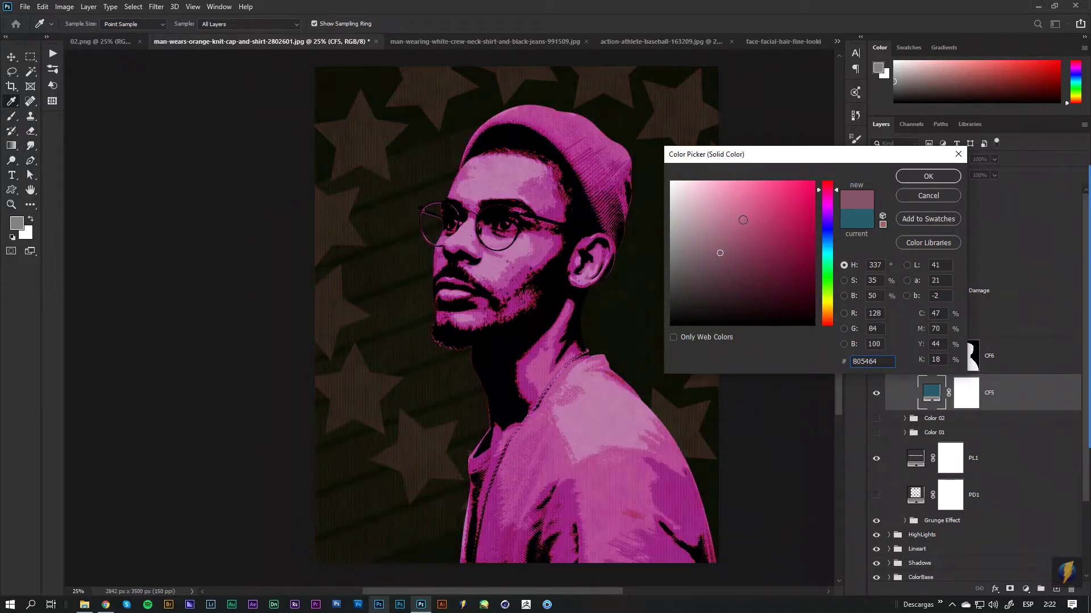
{"action": "left_click", "coordinate": [922, 176]}
Step: Set the CF6 fill to a light golden orange, warming the portrait
{"action": "double_click", "coordinate": [931, 356]}
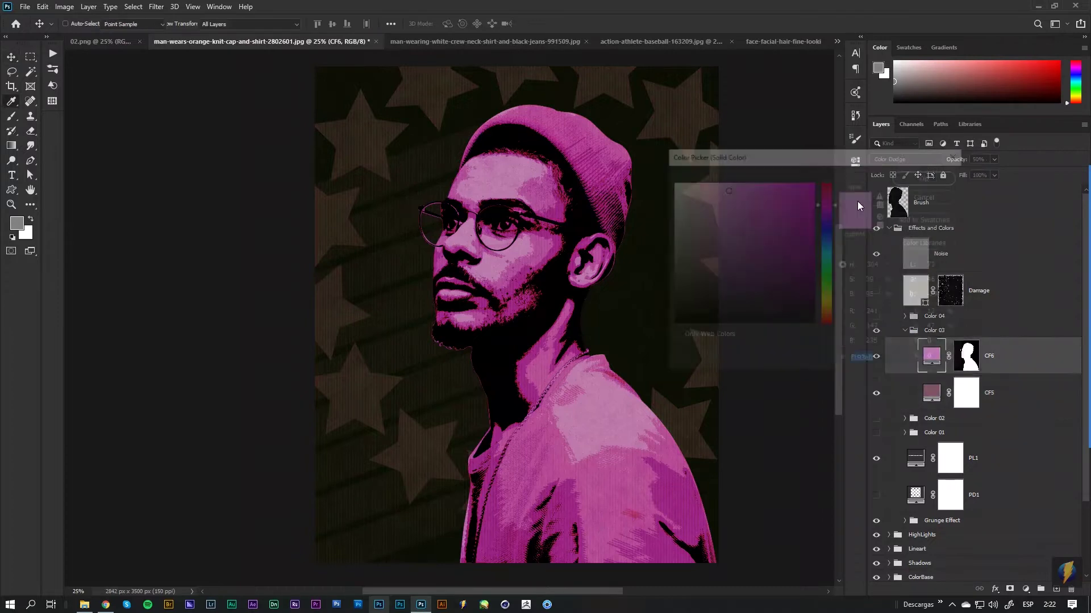
{"action": "left_click", "coordinate": [828, 262]}
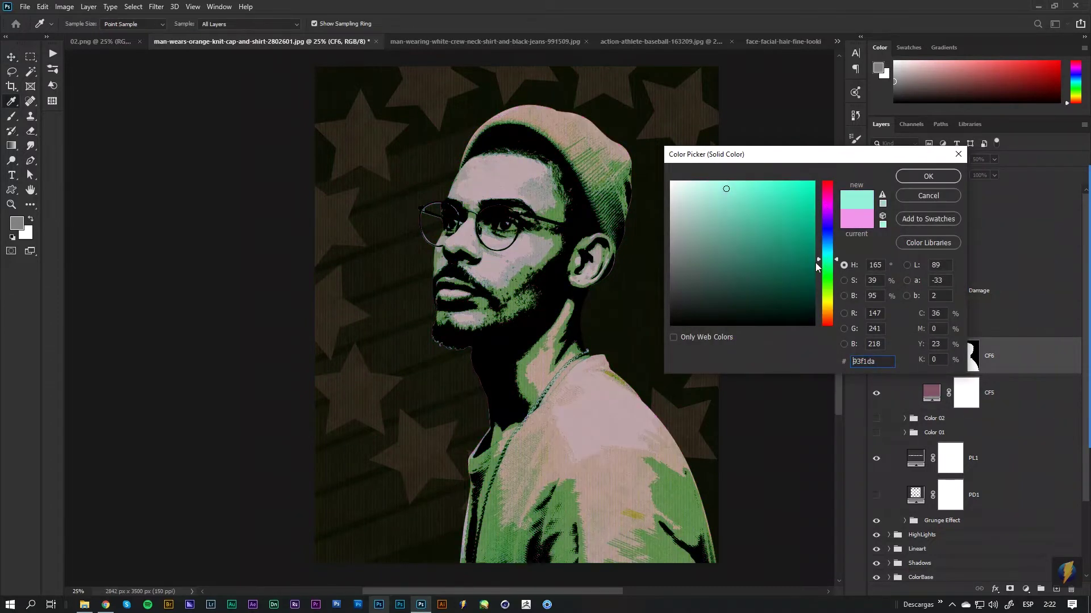
{"action": "left_click", "coordinate": [783, 239]}
{"action": "left_click_drag", "start_coordinate": [763, 251], "coordinate": [753, 246]}
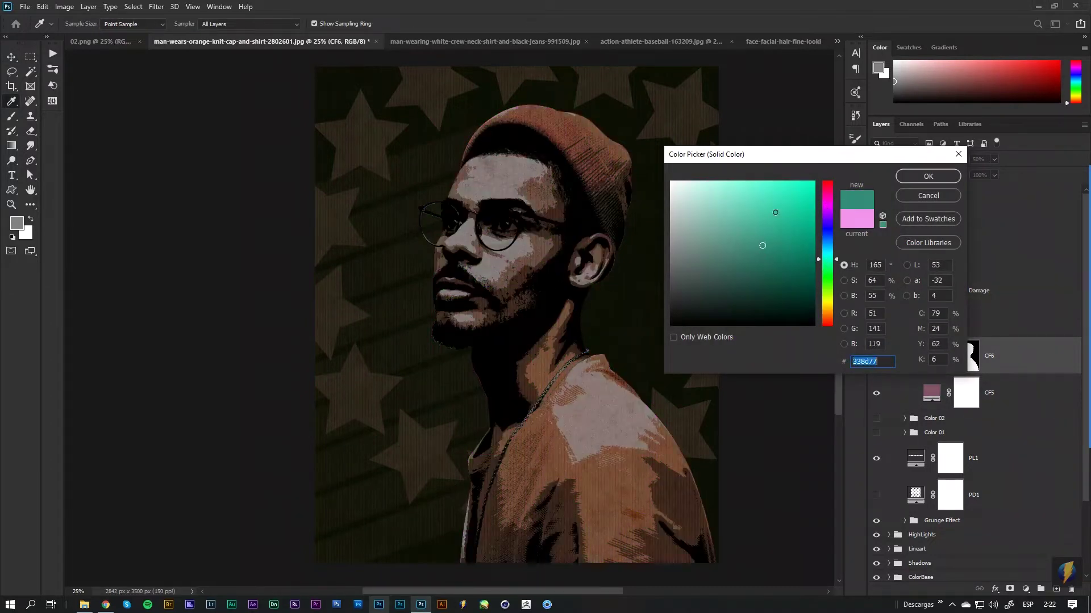
{"action": "left_click", "coordinate": [776, 212]}
{"action": "left_click_drag", "start_coordinate": [827, 292], "coordinate": [828, 322]}
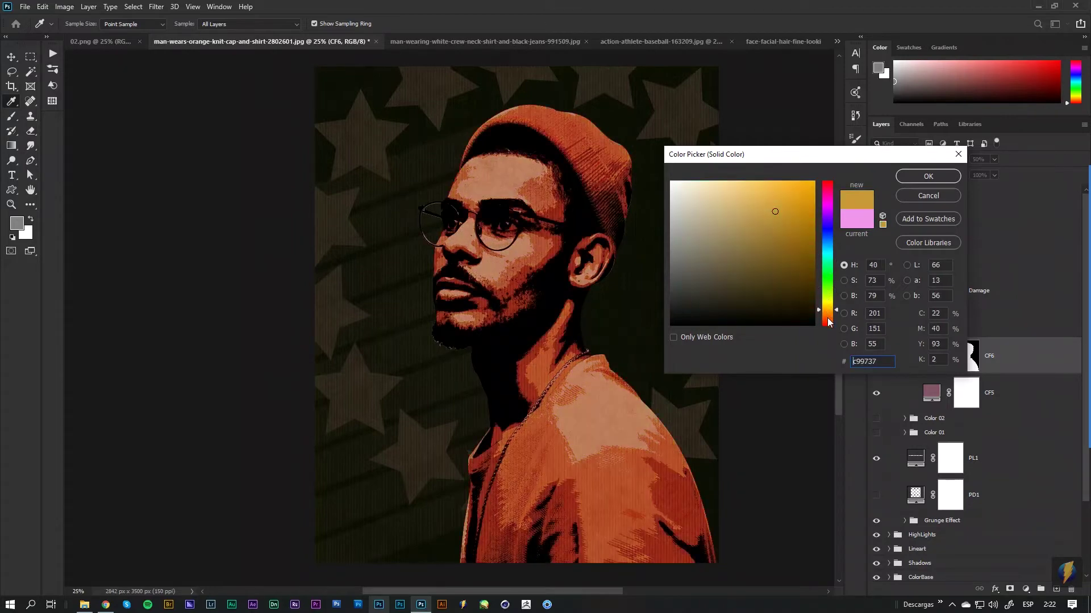
{"action": "mouse_move", "coordinate": [754, 234]}
{"action": "left_mouse_down"}
{"action": "mouse_move", "coordinate": [782, 209]}
{"action": "mouse_move", "coordinate": [755, 221]}
{"action": "left_mouse_up"}
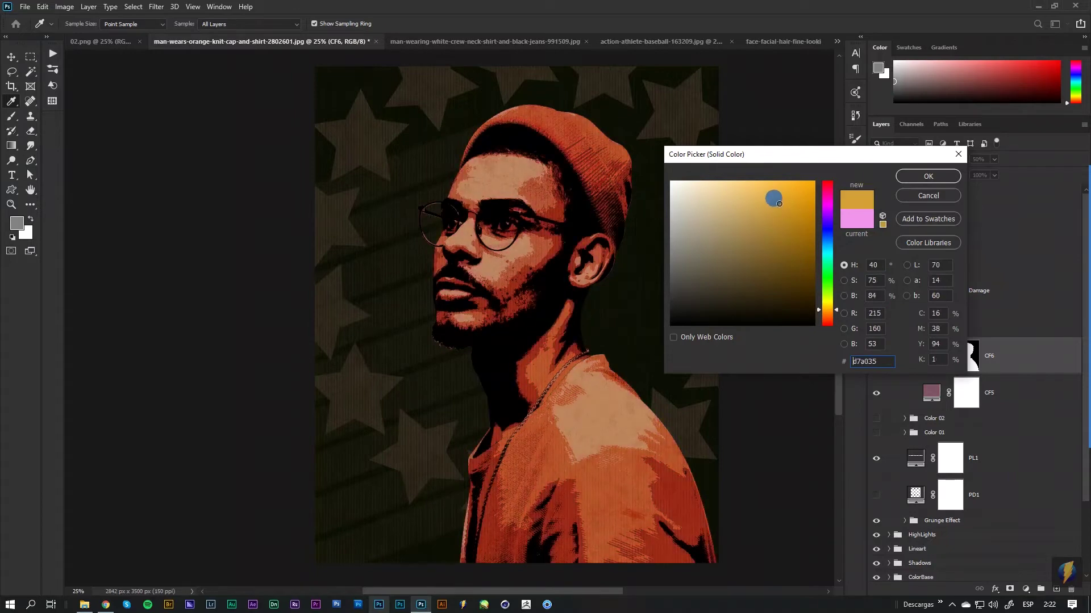
{"action": "left_click", "coordinate": [929, 176]}
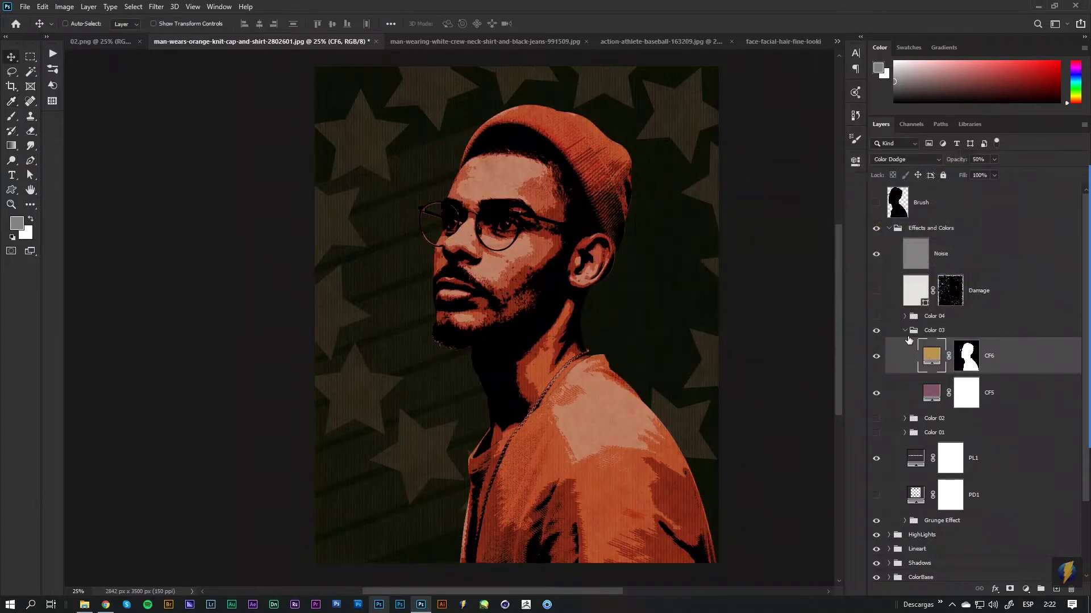
Step: Swap Color 03 for Color 04 and shift its CF7 fill from blue to muted dusty pink
{"action": "left_click", "coordinate": [904, 332]}
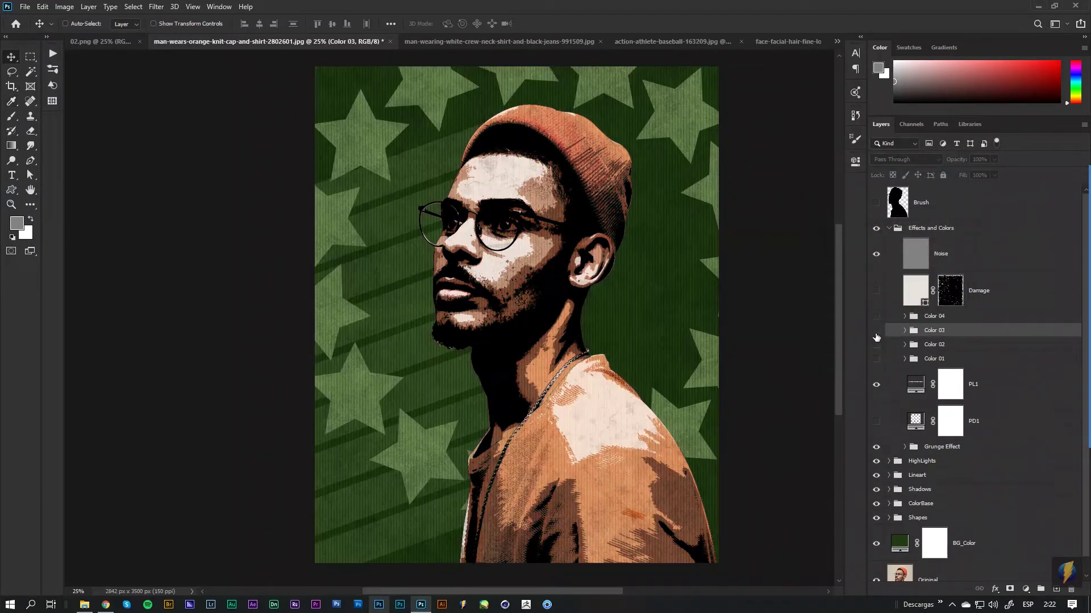
{"action": "left_click", "coordinate": [876, 317]}
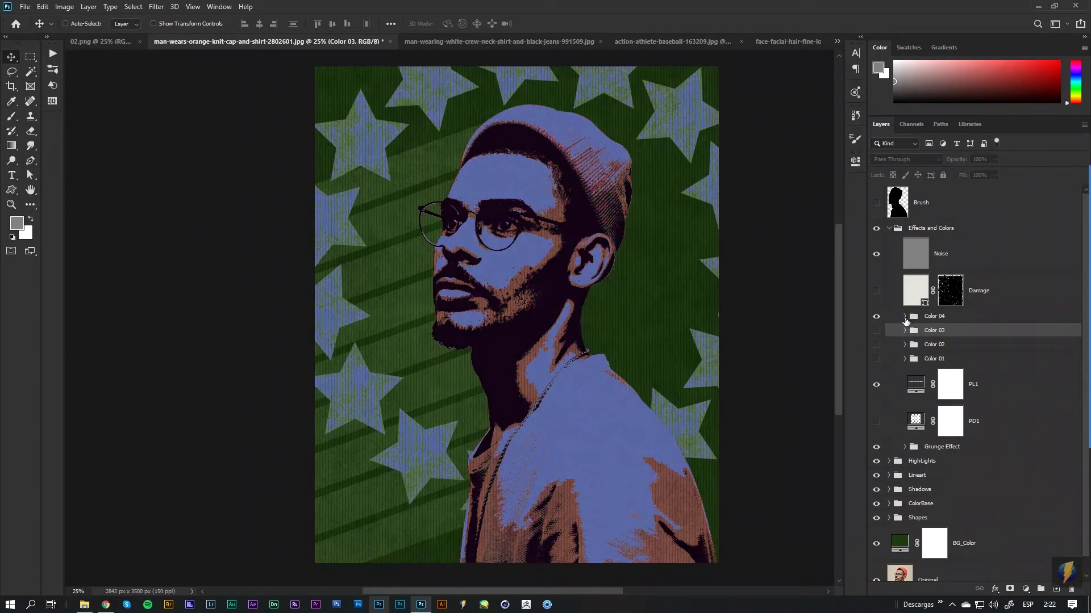
{"action": "left_click", "coordinate": [905, 317]}
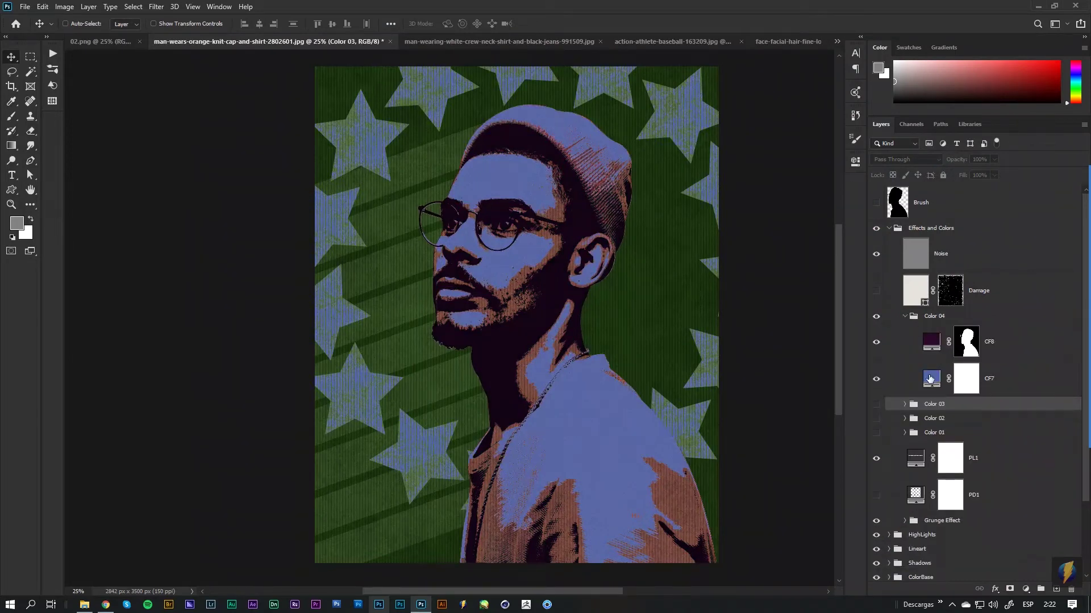
{"action": "double_click", "coordinate": [930, 379]}
{"action": "mouse_move", "coordinate": [718, 206]}
{"action": "left_mouse_down"}
{"action": "mouse_move", "coordinate": [703, 199]}
{"action": "mouse_move", "coordinate": [753, 282]}
{"action": "mouse_move", "coordinate": [721, 309]}
{"action": "mouse_move", "coordinate": [790, 264]}
{"action": "mouse_move", "coordinate": [796, 225]}
{"action": "left_mouse_up"}
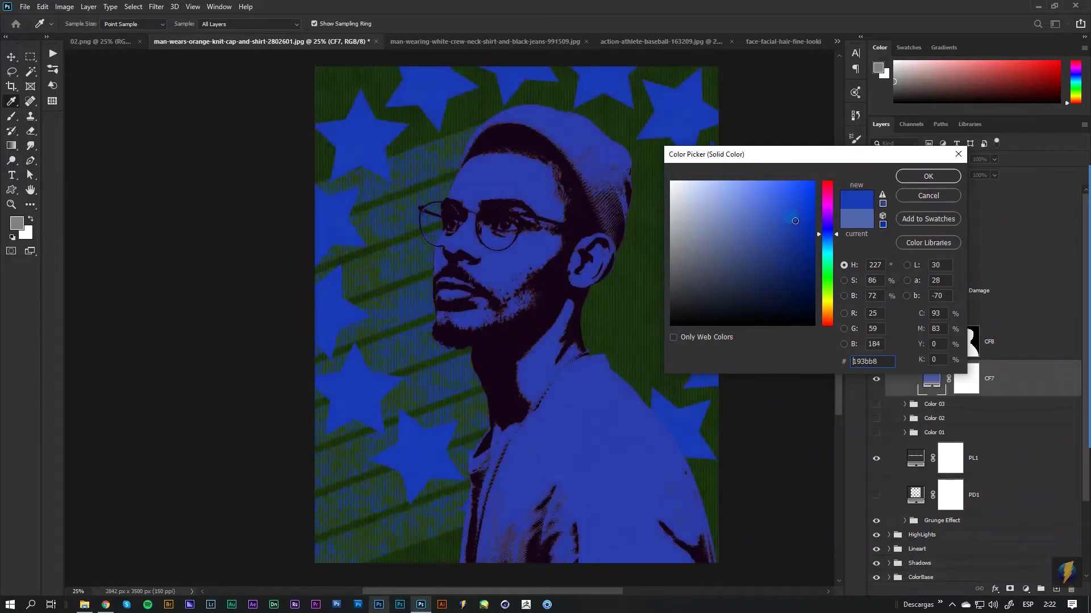
{"action": "left_click", "coordinate": [829, 198]}
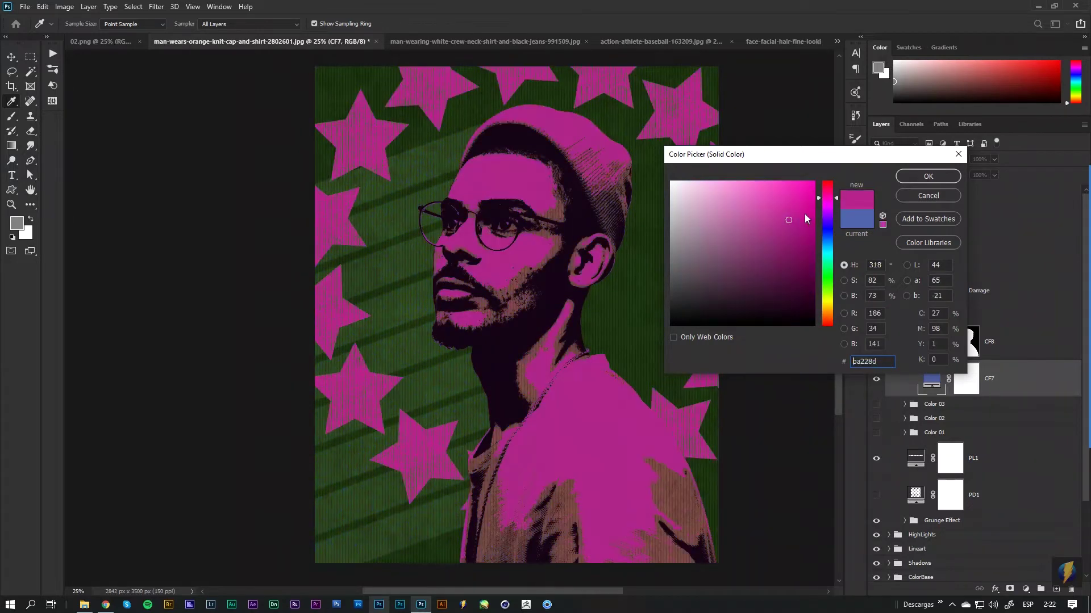
{"action": "mouse_move", "coordinate": [787, 218]}
{"action": "left_mouse_down"}
{"action": "mouse_move", "coordinate": [758, 248]}
{"action": "mouse_move", "coordinate": [789, 292]}
{"action": "mouse_move", "coordinate": [706, 205]}
{"action": "mouse_move", "coordinate": [735, 246]}
{"action": "left_mouse_up"}
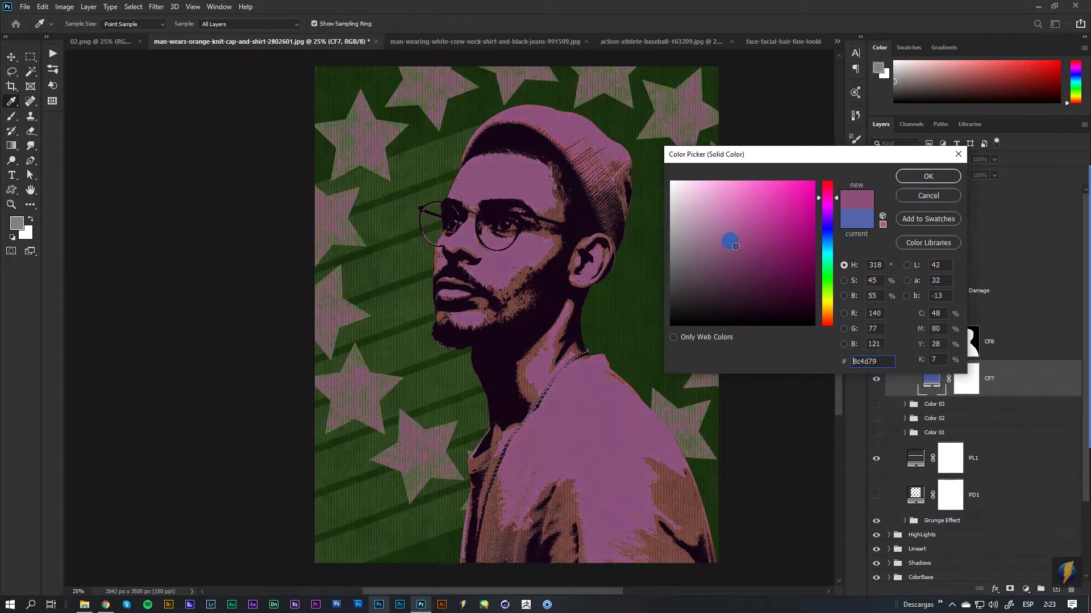
Step: Confirm the pink CF7, set the CF8 fill to dark navy, and fold Color 04
{"action": "left_click", "coordinate": [928, 177]}
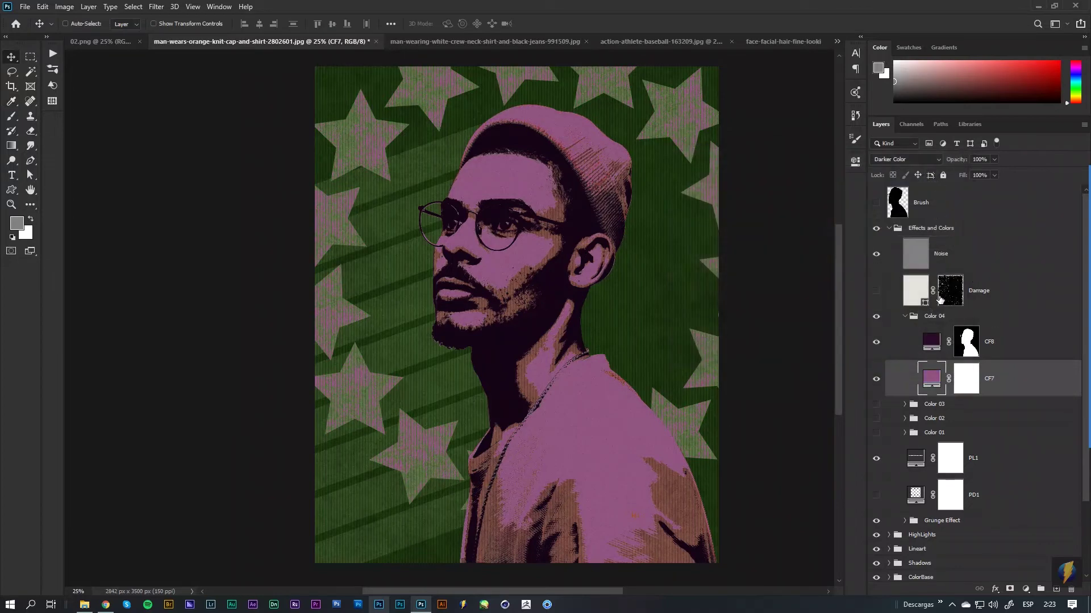
{"action": "double_click", "coordinate": [932, 343]}
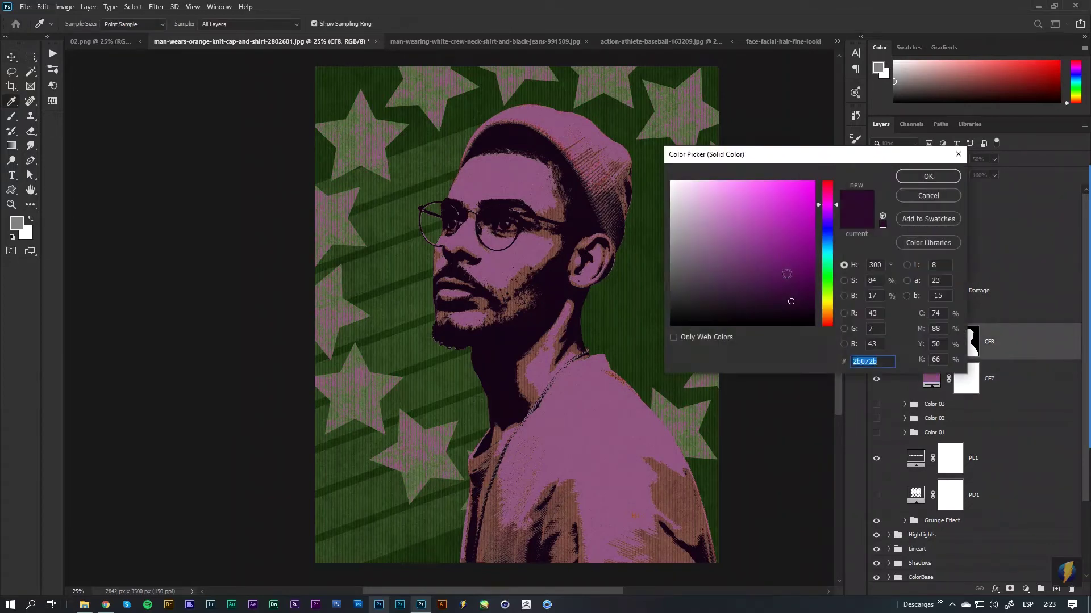
{"action": "mouse_move", "coordinate": [787, 274]}
{"action": "left_mouse_down"}
{"action": "mouse_move", "coordinate": [731, 308]}
{"action": "mouse_move", "coordinate": [780, 225]}
{"action": "mouse_move", "coordinate": [783, 285]}
{"action": "mouse_move", "coordinate": [767, 227]}
{"action": "mouse_move", "coordinate": [769, 274]}
{"action": "mouse_move", "coordinate": [690, 306]}
{"action": "mouse_move", "coordinate": [812, 307]}
{"action": "mouse_move", "coordinate": [817, 321]}
{"action": "mouse_move", "coordinate": [701, 315]}
{"action": "left_mouse_up"}
{"action": "left_click", "coordinate": [827, 261]}
{"action": "mouse_move", "coordinate": [830, 299]}
{"action": "left_mouse_down"}
{"action": "mouse_move", "coordinate": [834, 320]}
{"action": "mouse_move", "coordinate": [755, 244]}
{"action": "mouse_move", "coordinate": [709, 283]}
{"action": "mouse_move", "coordinate": [794, 192]}
{"action": "mouse_move", "coordinate": [803, 165]}
{"action": "mouse_move", "coordinate": [771, 175]}
{"action": "mouse_move", "coordinate": [791, 166]}
{"action": "mouse_move", "coordinate": [844, 198]}
{"action": "left_mouse_up"}
{"action": "left_click", "coordinate": [825, 192]}
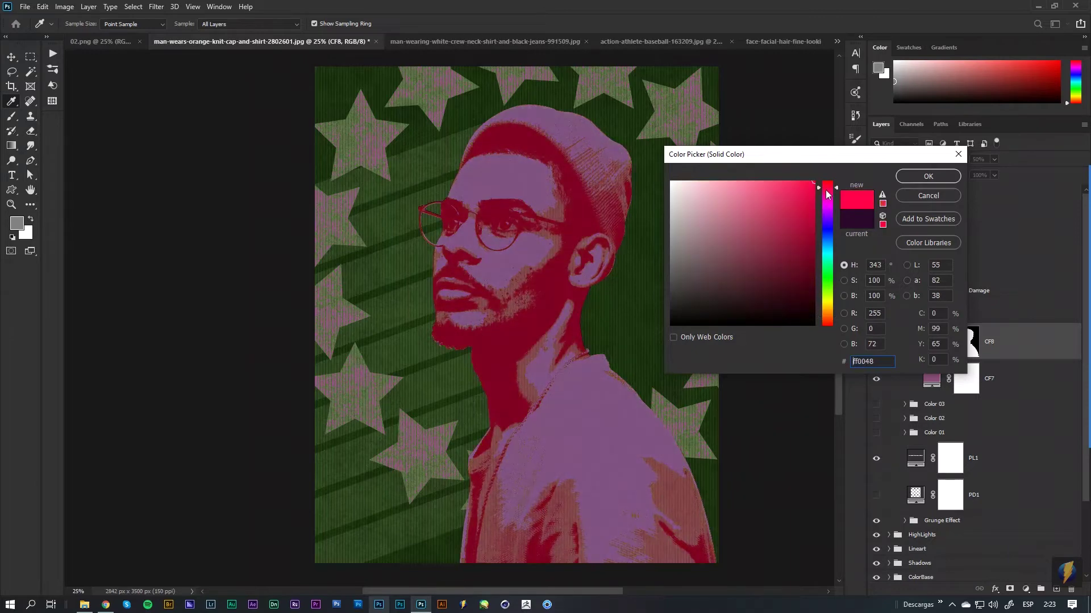
{"action": "left_click", "coordinate": [828, 229]}
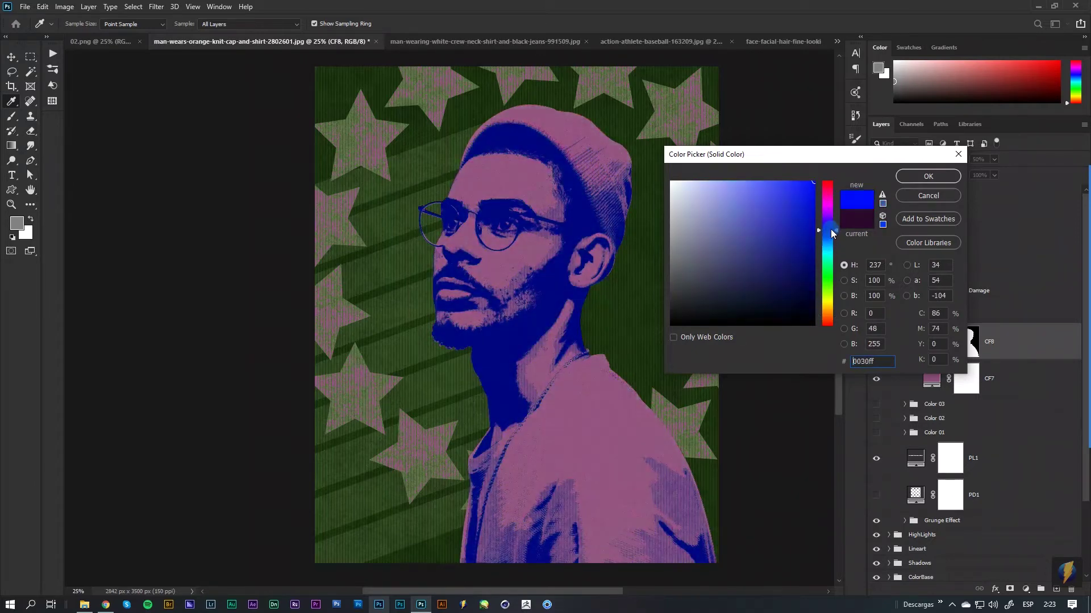
{"action": "mouse_move", "coordinate": [831, 234]}
{"action": "left_mouse_down"}
{"action": "mouse_move", "coordinate": [836, 300]}
{"action": "mouse_move", "coordinate": [827, 233]}
{"action": "left_mouse_up"}
{"action": "left_click", "coordinate": [816, 260]}
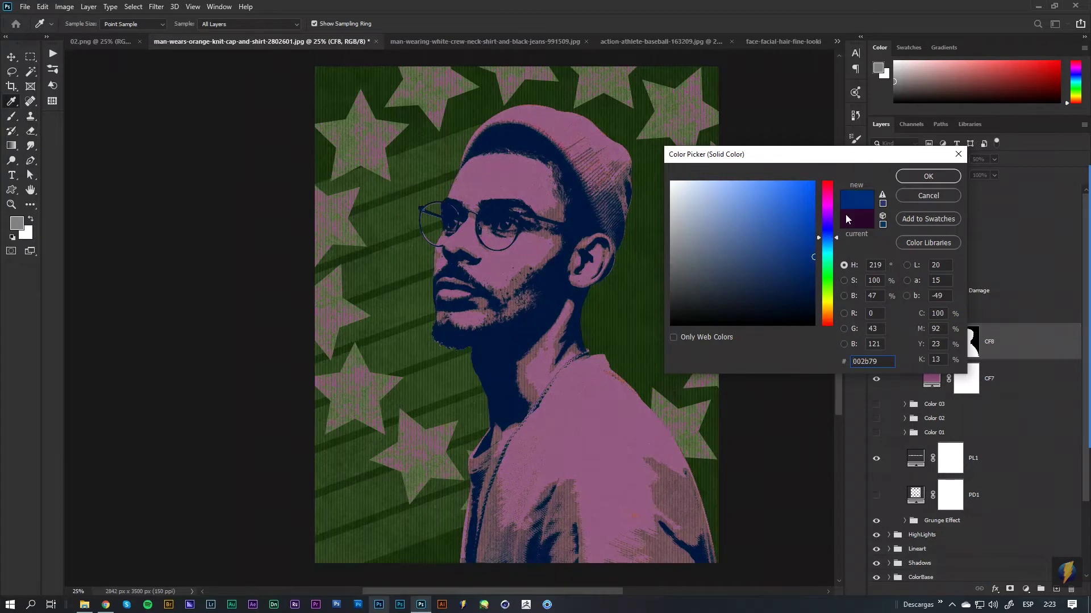
{"action": "left_click", "coordinate": [945, 176]}
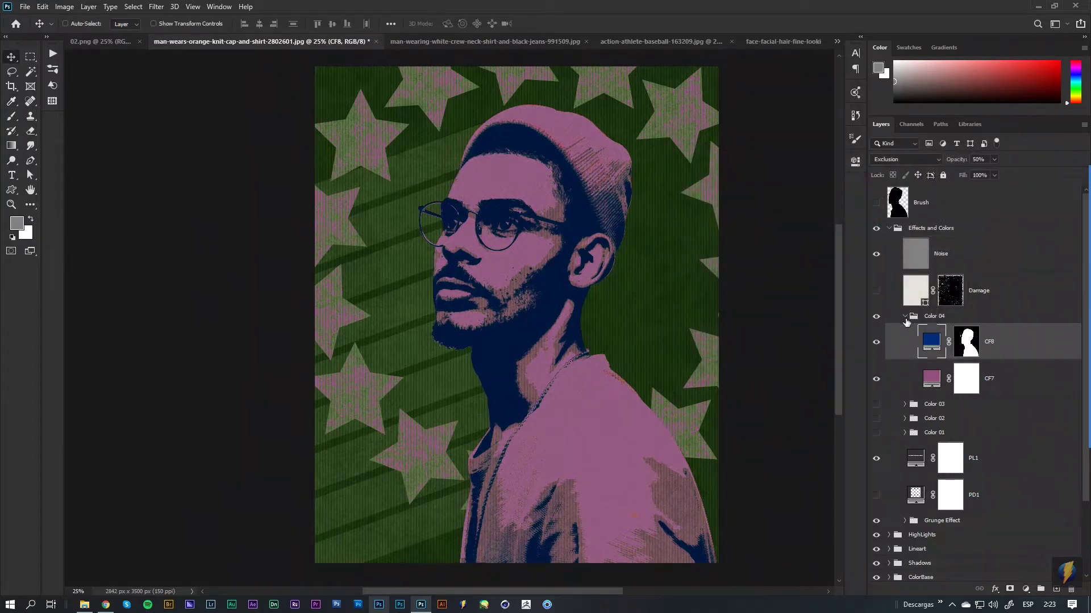
{"action": "left_click", "coordinate": [905, 317]}
Step: Hide Color 04, show the Damage layer, and sample black for its fill colour
{"action": "left_click", "coordinate": [876, 316]}
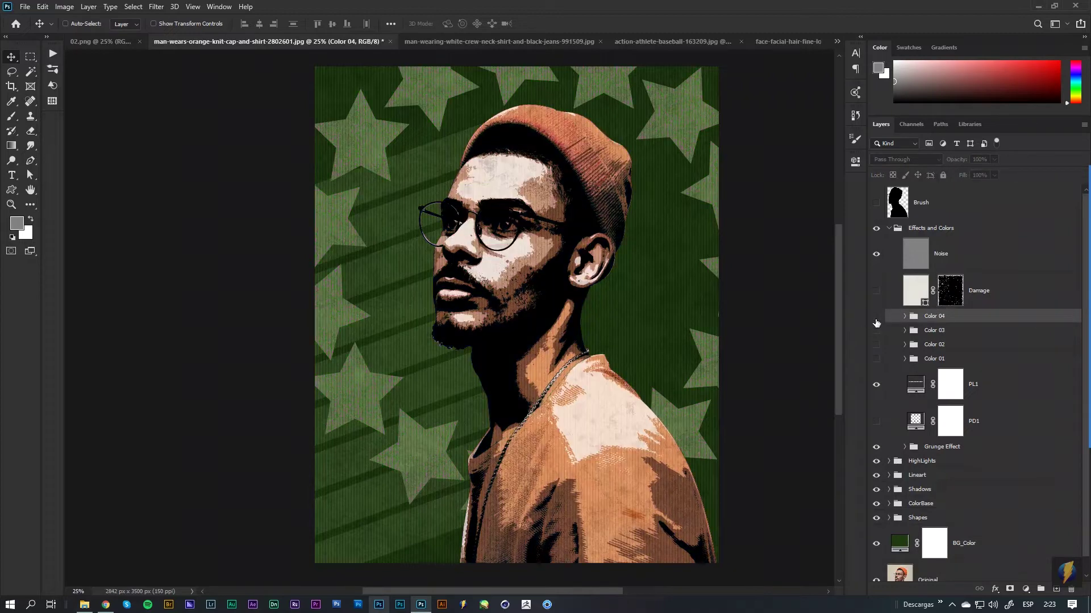
{"action": "left_click", "coordinate": [876, 292]}
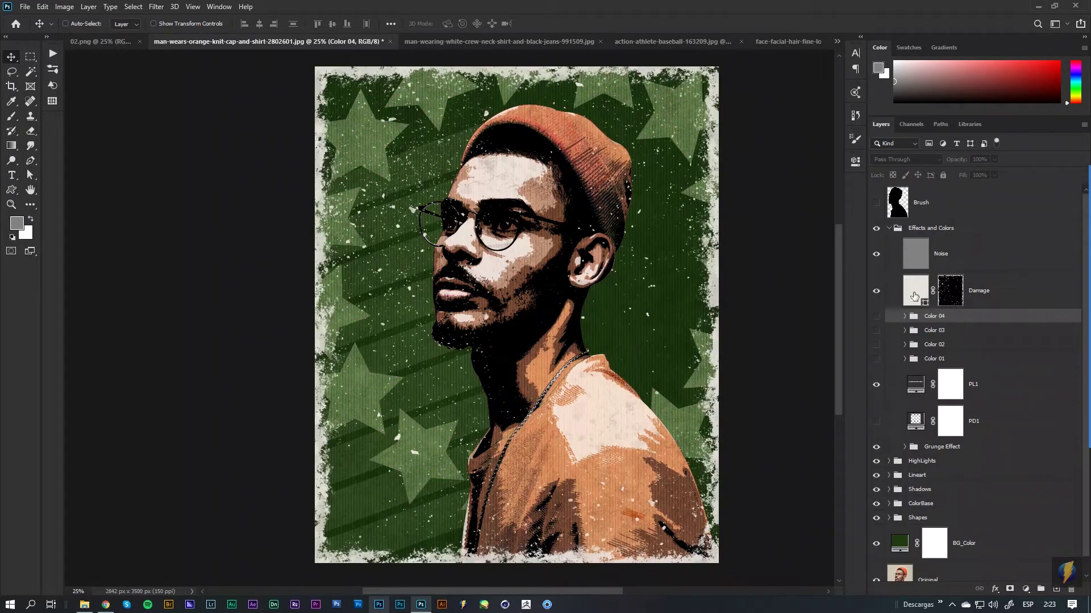
{"action": "double_click", "coordinate": [914, 296]}
{"action": "left_click", "coordinate": [688, 102]}
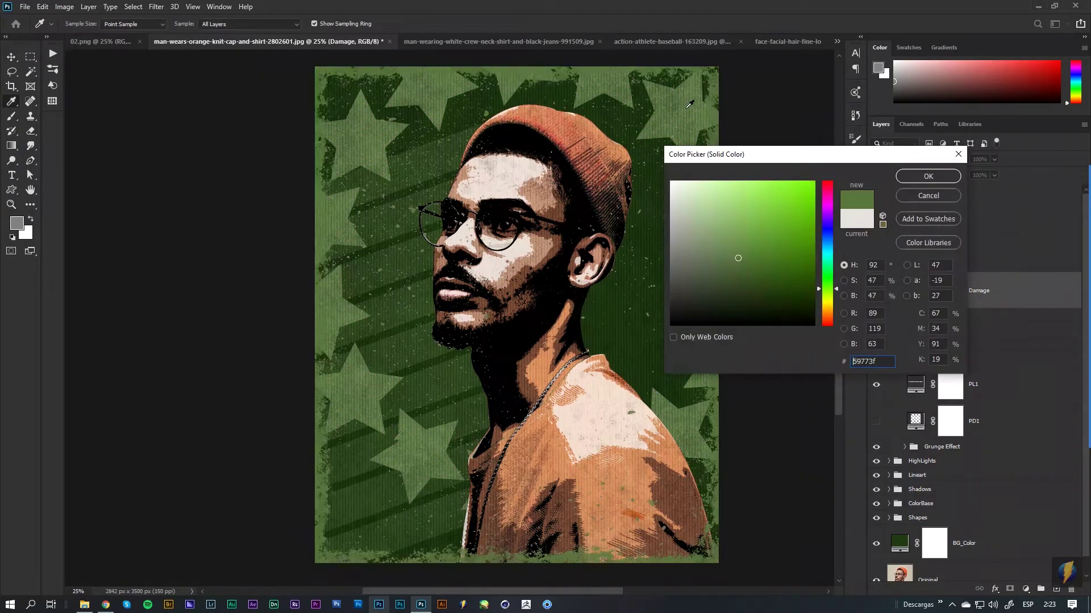
{"action": "left_click_drag", "start_coordinate": [767, 162], "coordinate": [838, 161]}
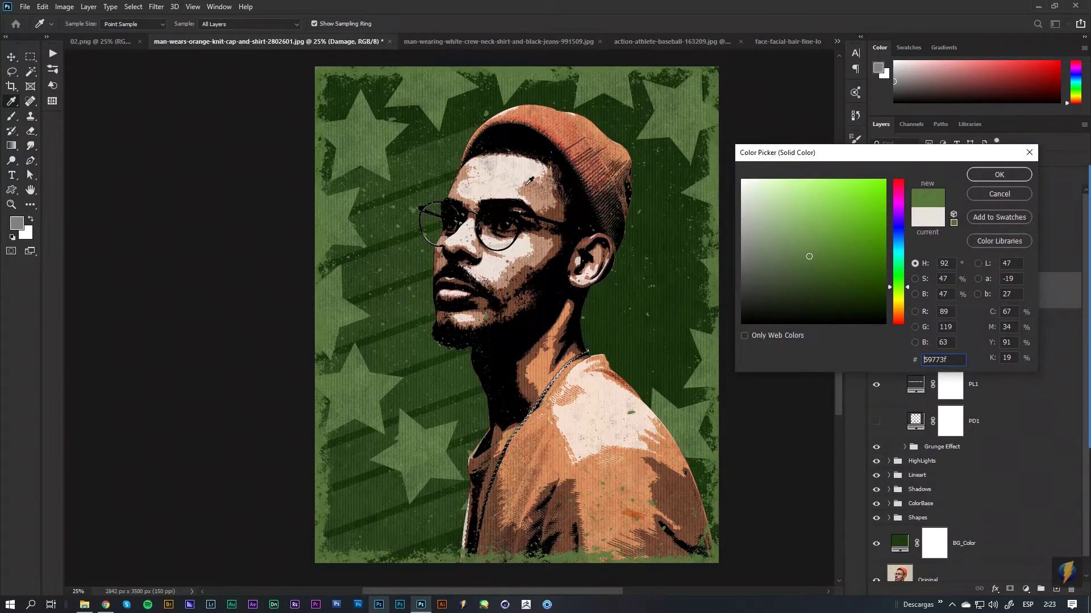
{"action": "left_click", "coordinate": [550, 190]}
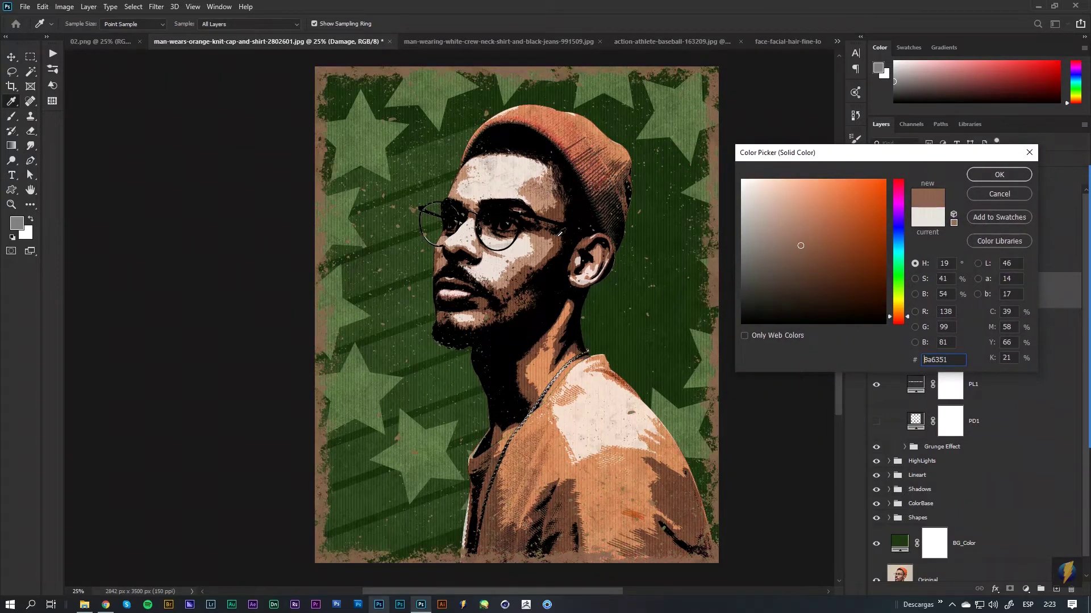
{"action": "left_click", "coordinate": [558, 243]}
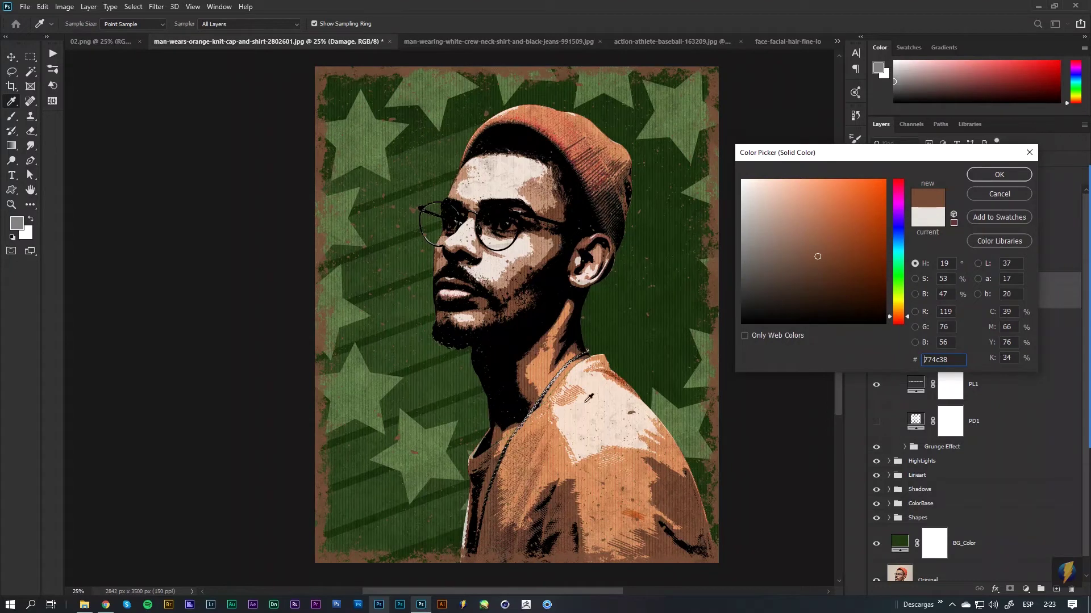
{"action": "left_click", "coordinate": [550, 542]}
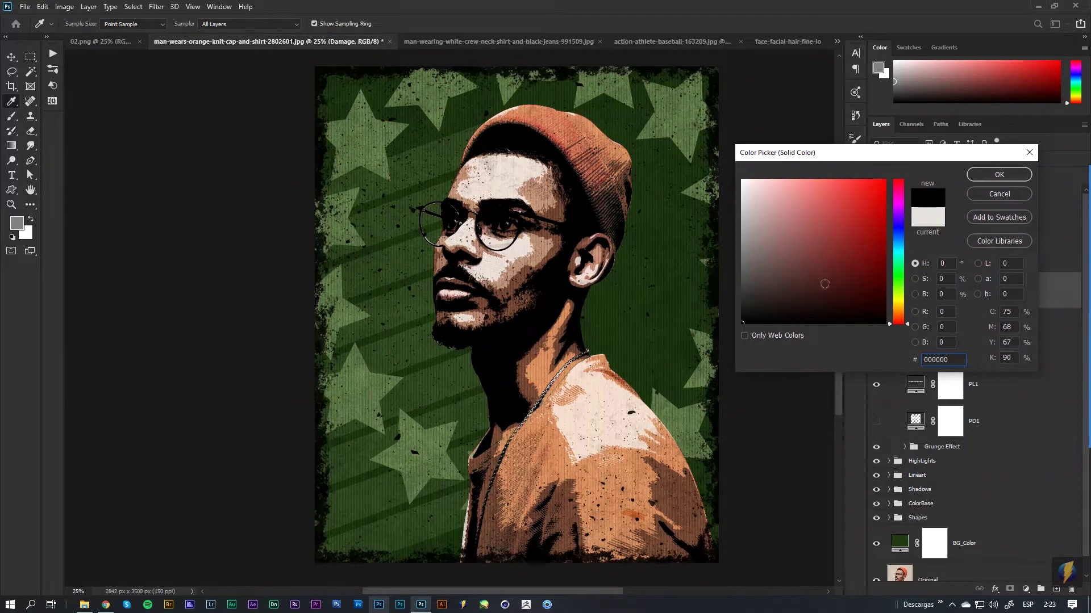
{"action": "left_click", "coordinate": [999, 175]}
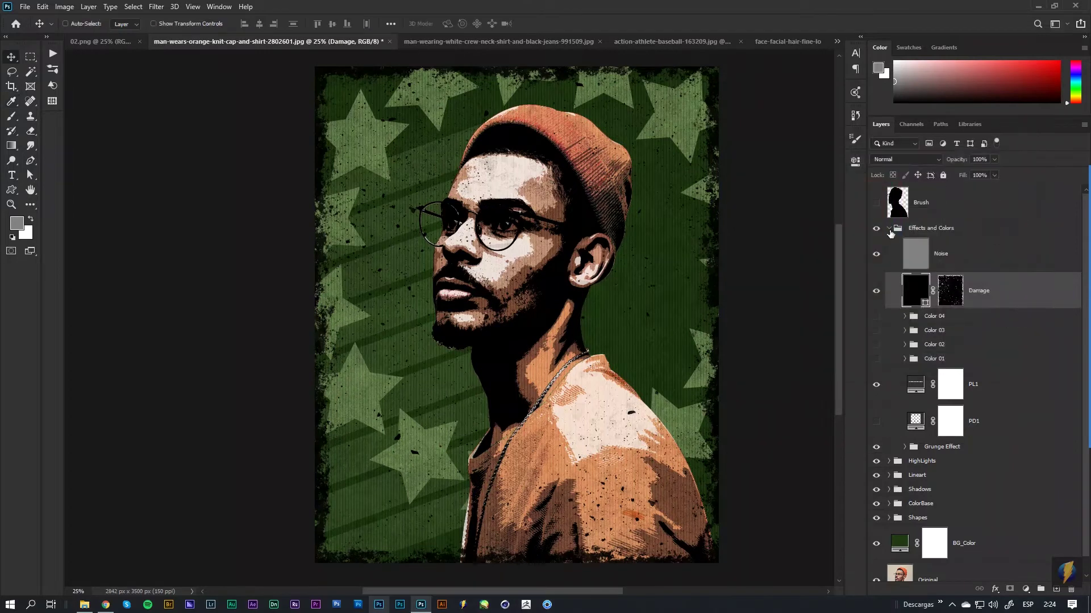
{"action": "left_click", "coordinate": [890, 229]}
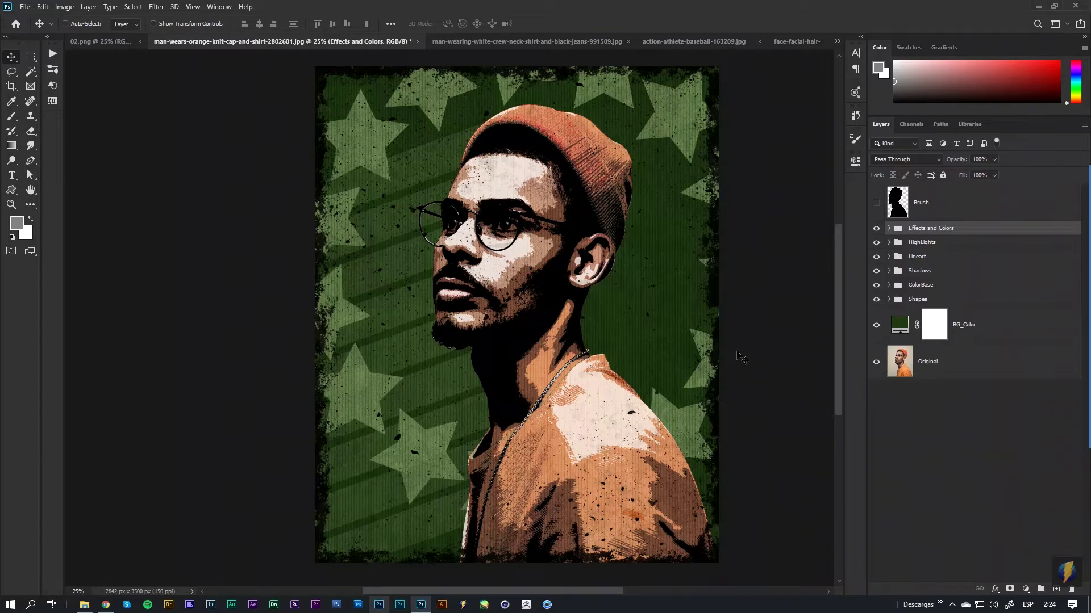
Step: Switch to the white T-shirt photo, verify its 2500 × 3750 px size, and show Actions
{"action": "left_click", "coordinate": [536, 42]}
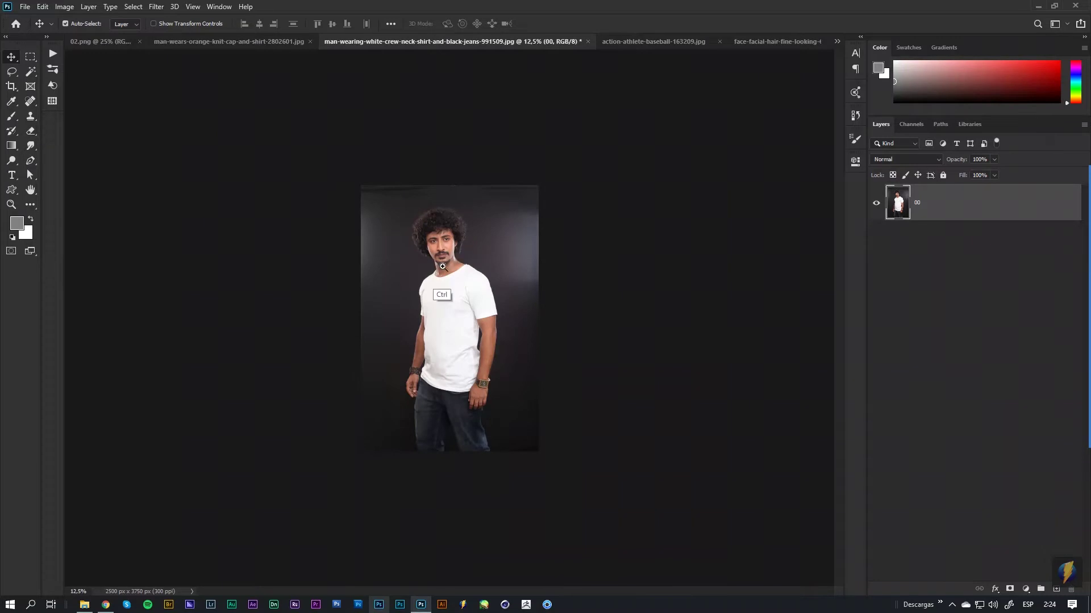
{"action": "key", "text": "ctrl+plus"}
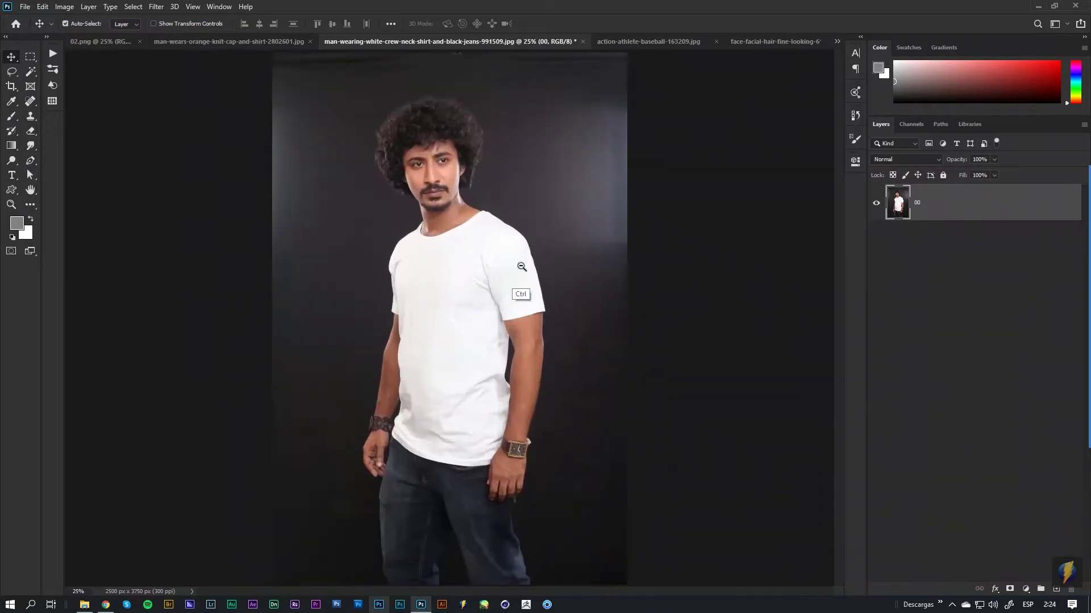
{"action": "mouse_move", "coordinate": [522, 266]}
{"action": "left_mouse_down"}
{"action": "mouse_move", "coordinate": [498, 263]}
{"action": "mouse_move", "coordinate": [518, 263]}
{"action": "left_mouse_up"}
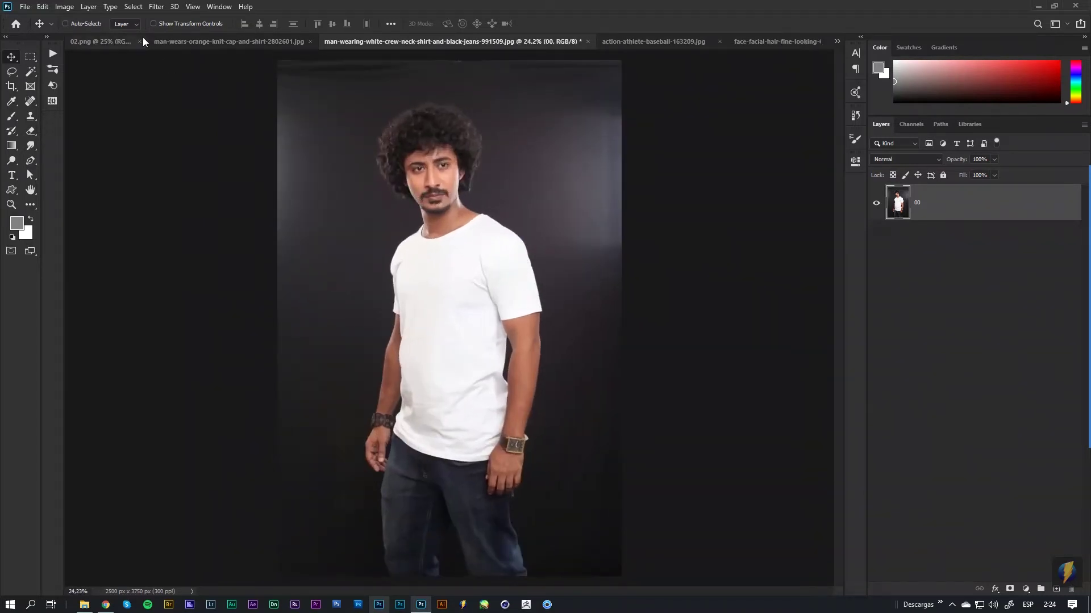
{"action": "left_click", "coordinate": [87, 6]}
{"action": "mouse_move", "coordinate": [64, 7]}
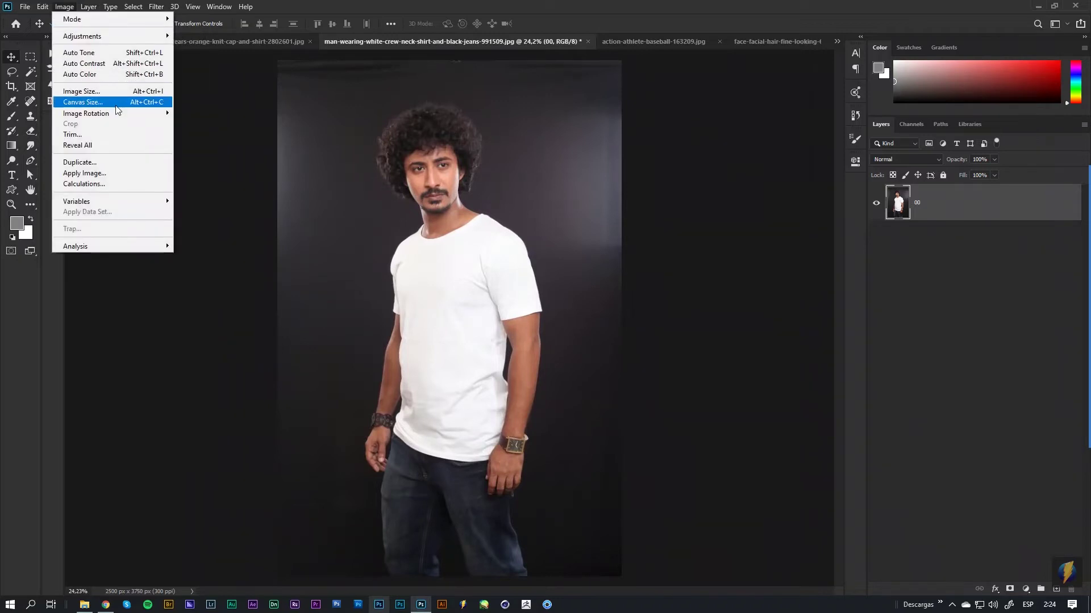
{"action": "left_click", "coordinate": [111, 93]}
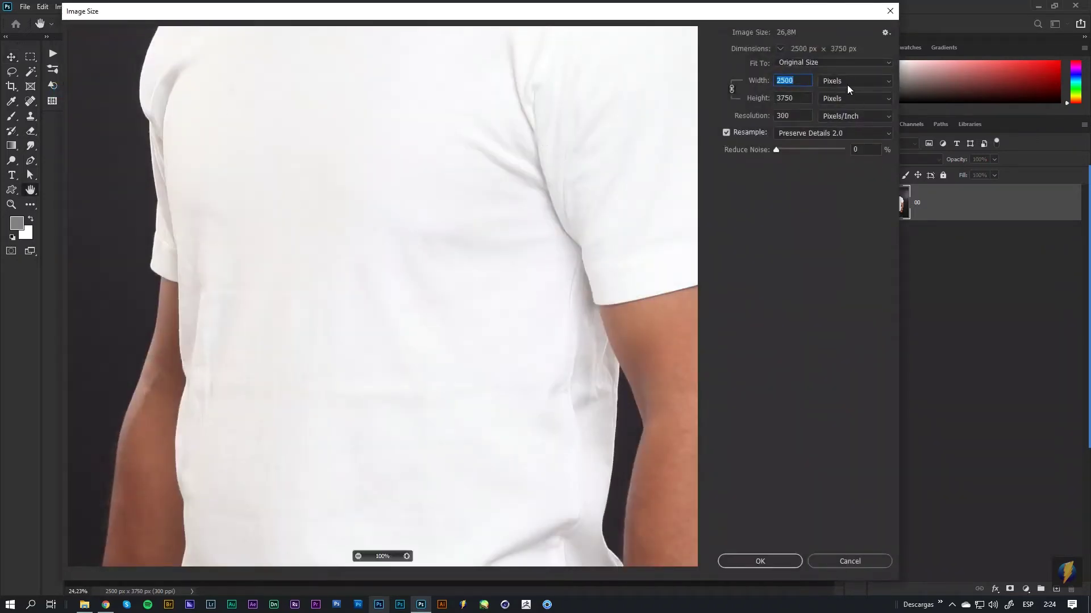
{"action": "left_click", "coordinate": [786, 101]}
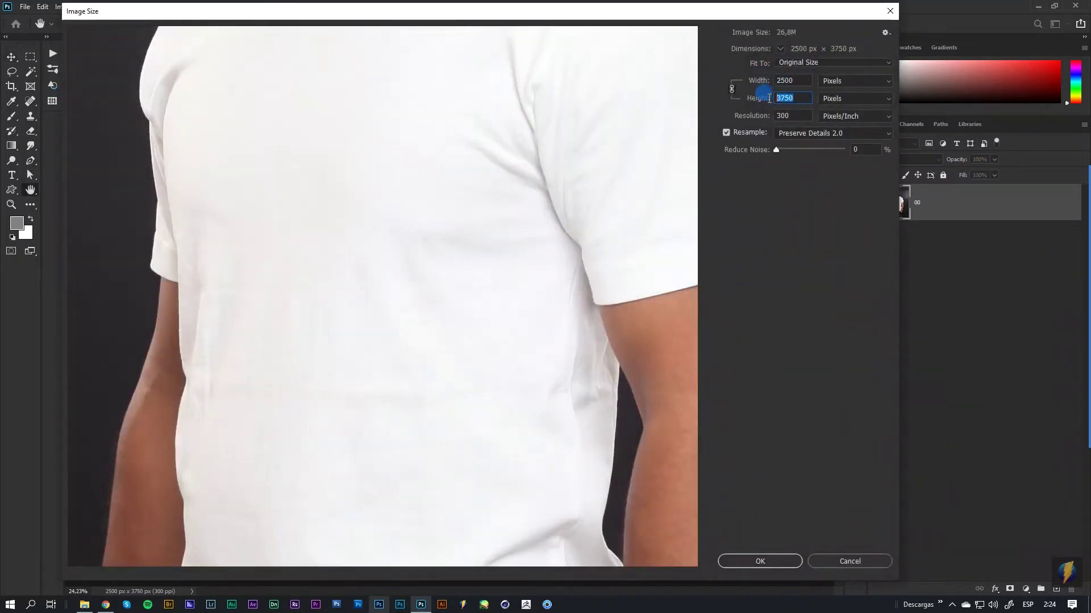
{"action": "left_click", "coordinate": [890, 10]}
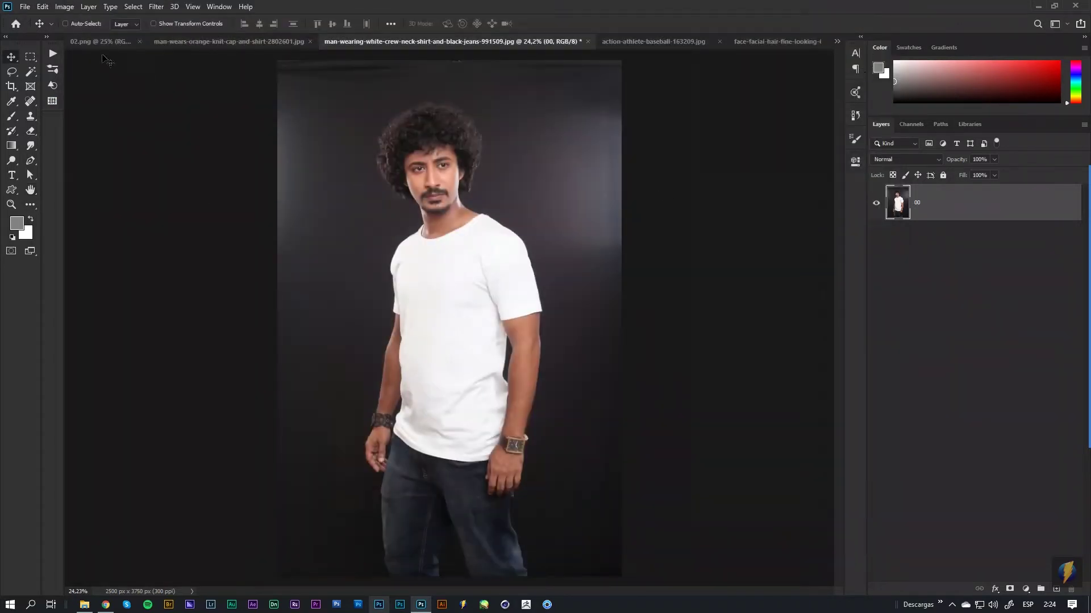
{"action": "left_click", "coordinate": [48, 38]}
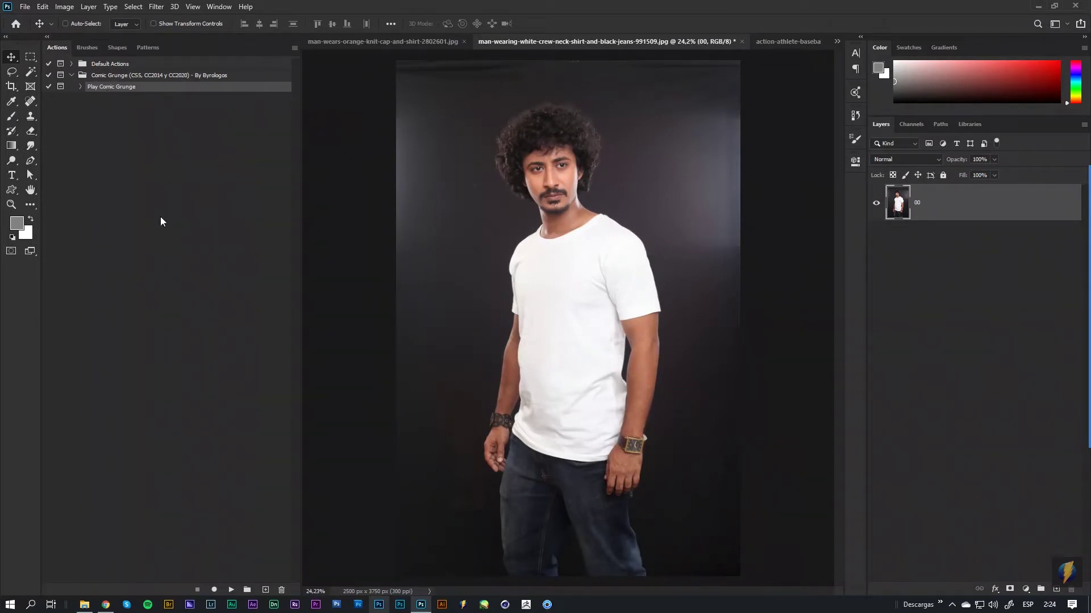
Step: Play the Comic Grunge action, dismiss its message, and zoom in on the jeans with the Pen tool
{"action": "left_click", "coordinate": [232, 590]}
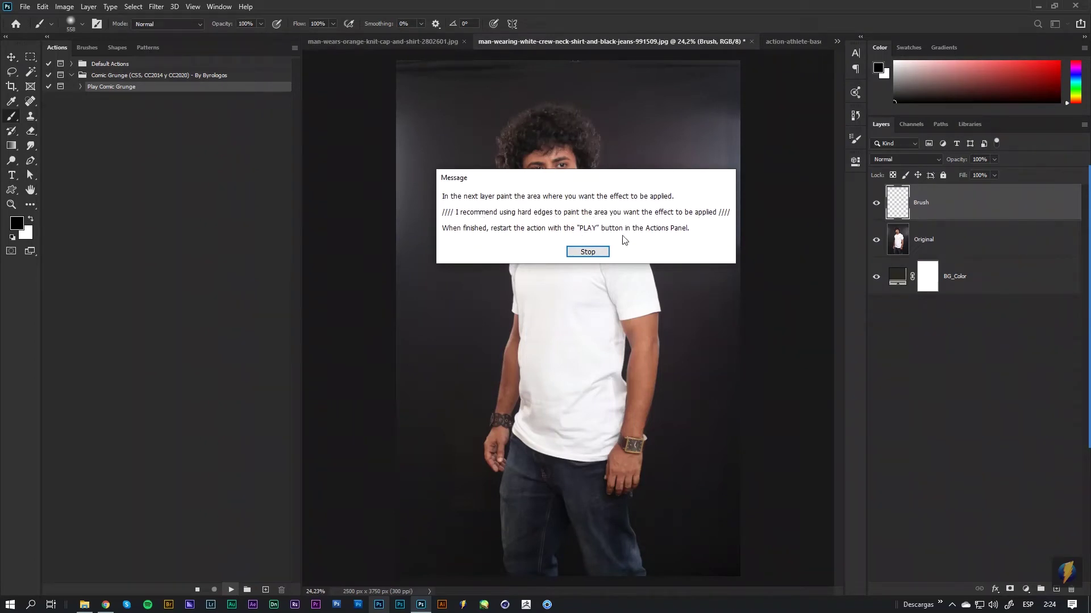
{"action": "left_click", "coordinate": [587, 252]}
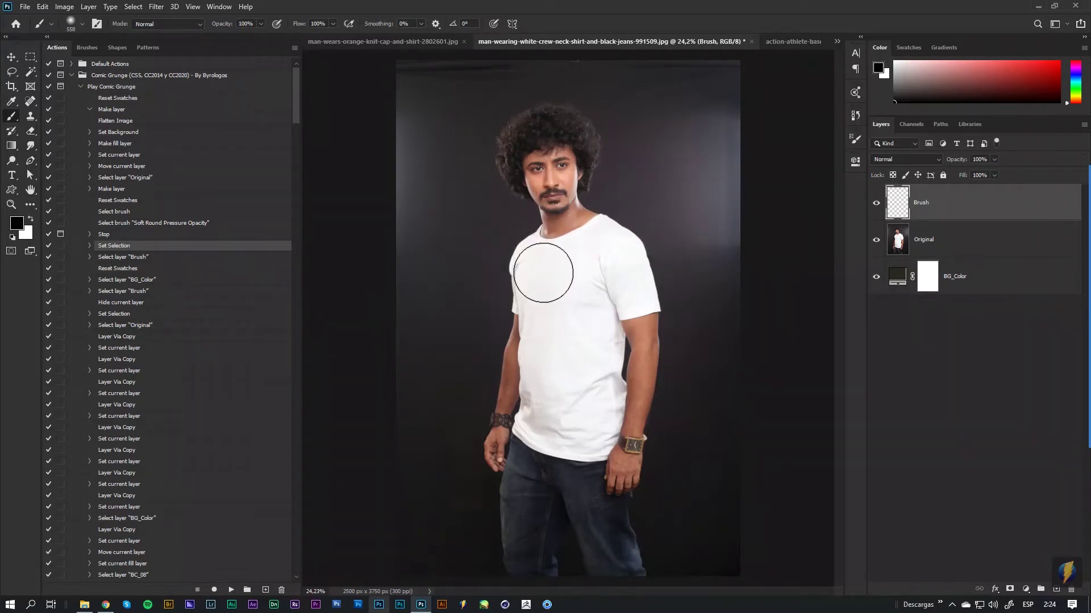
{"action": "key", "text": "l"}
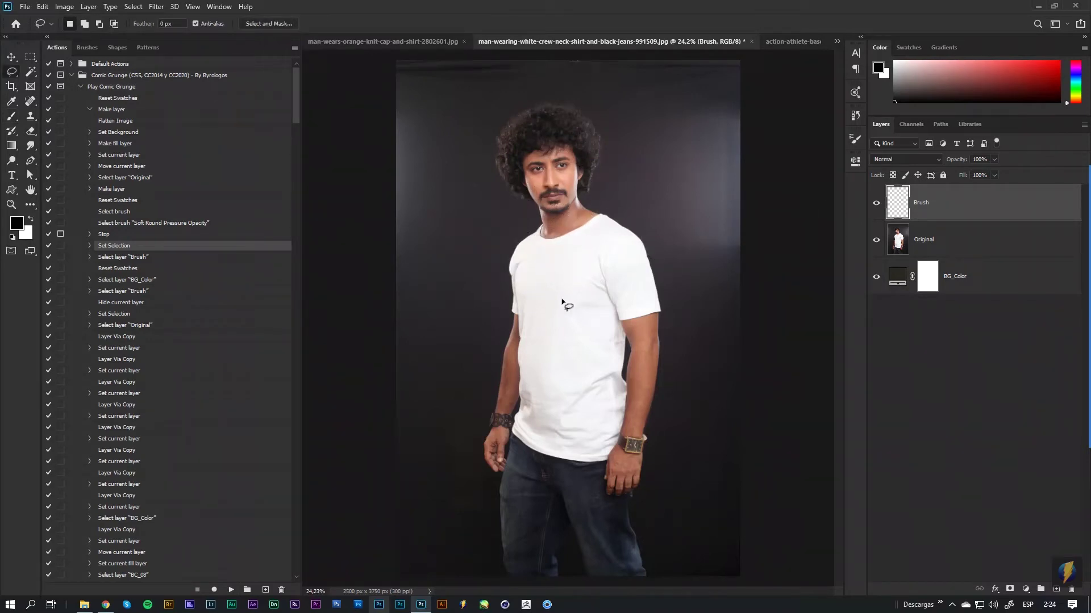
{"action": "key", "text": "p"}
{"action": "key", "text": "ctrl+plus"}
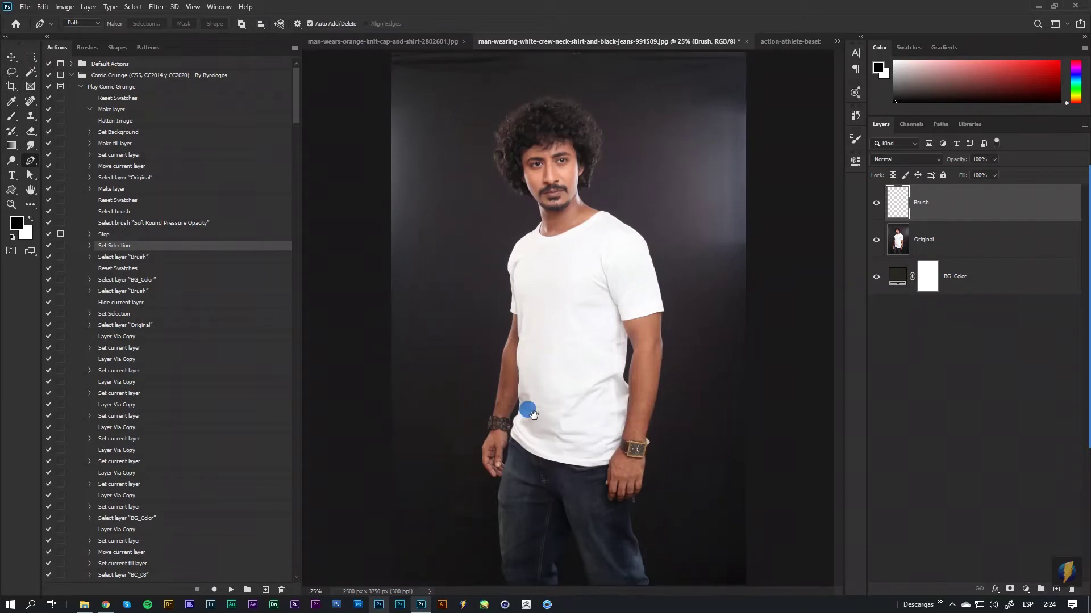
{"action": "key", "text": "ctrl+plus"}
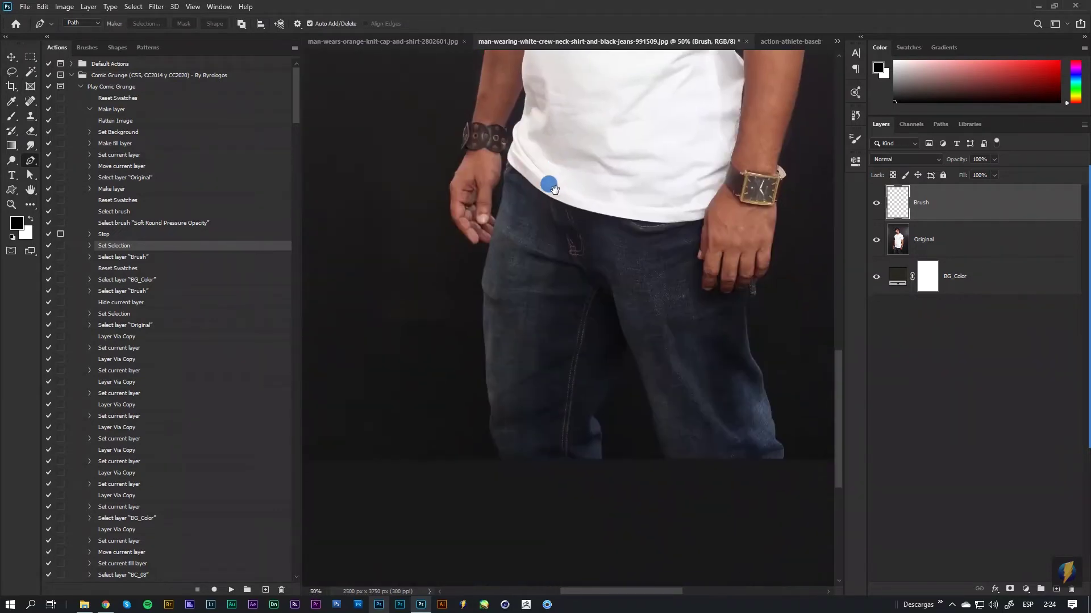
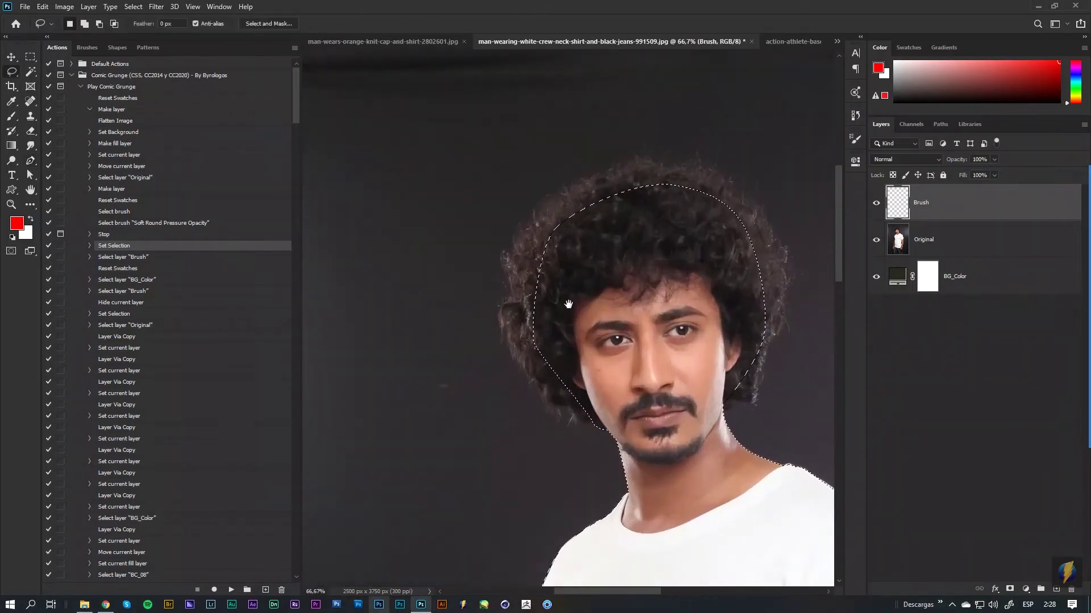
Step: Add the man's upper-left, top and right hair to the Lasso selection
{"action": "left_click_drag", "start_coordinate": [475, 367], "coordinate": [553, 133]}
{"action": "scroll", "coordinate": [556, 137], "scroll_direction": "up", "scroll_amount": 1}
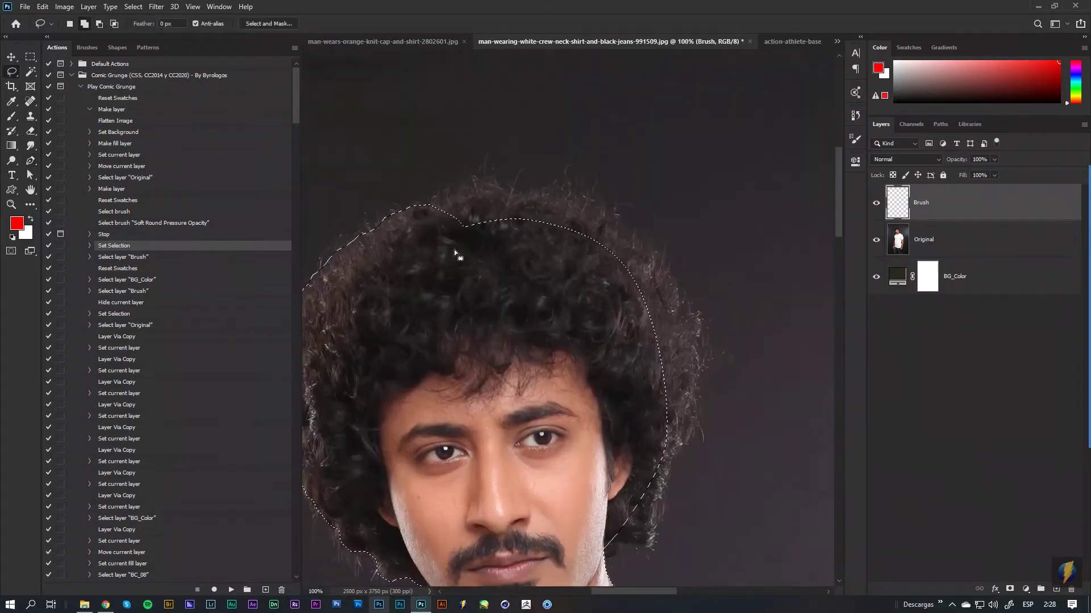
{"action": "left_click_drag", "start_coordinate": [494, 230], "coordinate": [666, 277]}
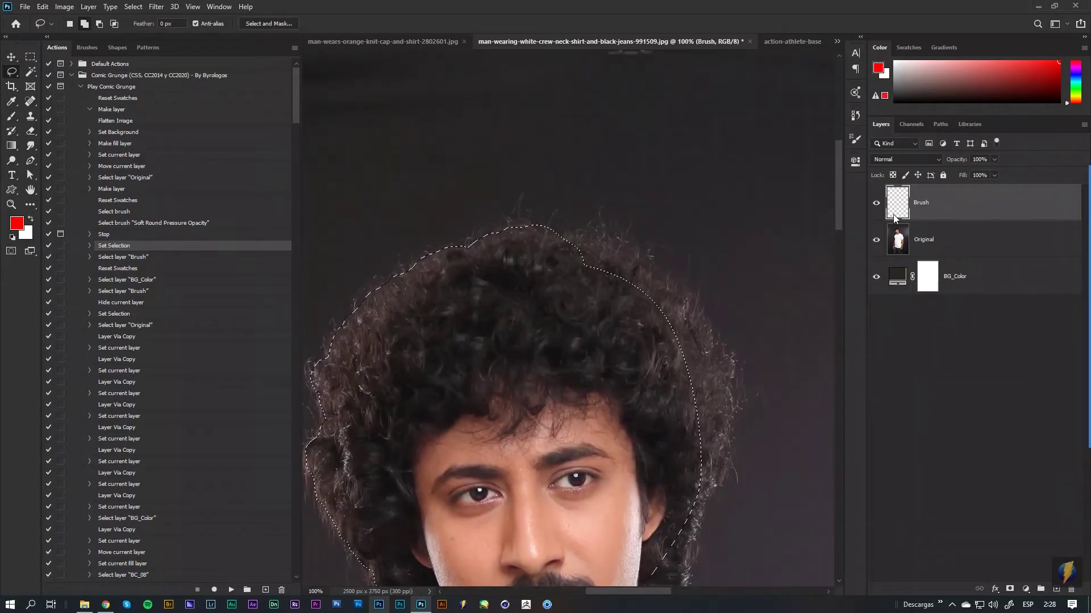
{"action": "left_click_drag", "start_coordinate": [546, 243], "coordinate": [715, 345]}
Step: Zoom out and fill the whole figure selection with red on the Brush layer
{"action": "key", "text": "ctrl+minus"}
{"action": "key", "text": "ctrl+minus"}
{"action": "key", "text": "ctrl+minus"}
{"action": "key", "text": "ctrl+minus"}
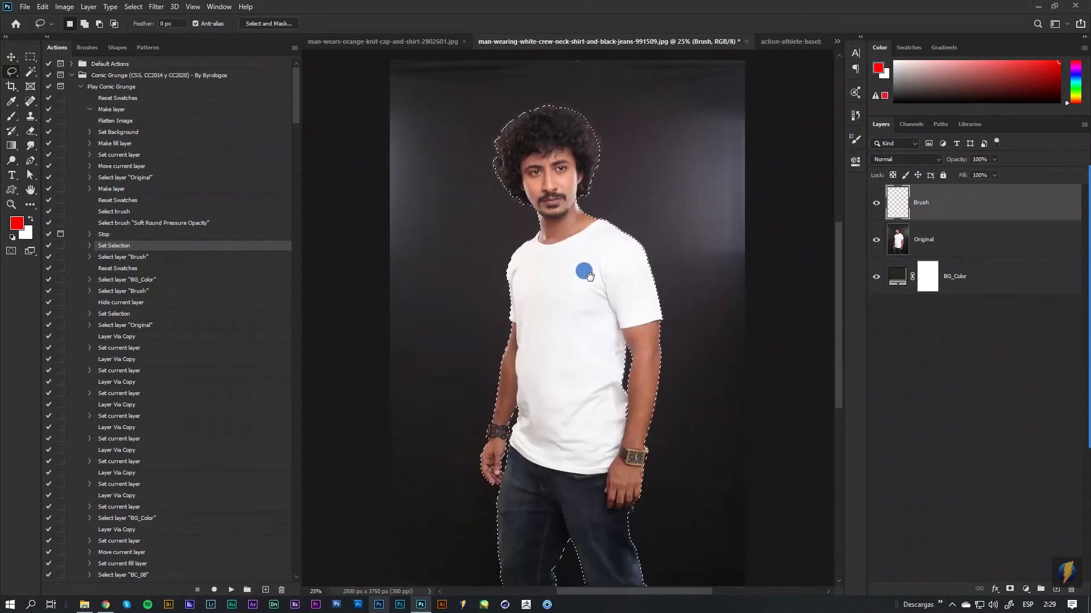
{"action": "key", "text": "ctrl+d"}
{"action": "left_click", "coordinate": [589, 300], "text": "ctrl+alt"}
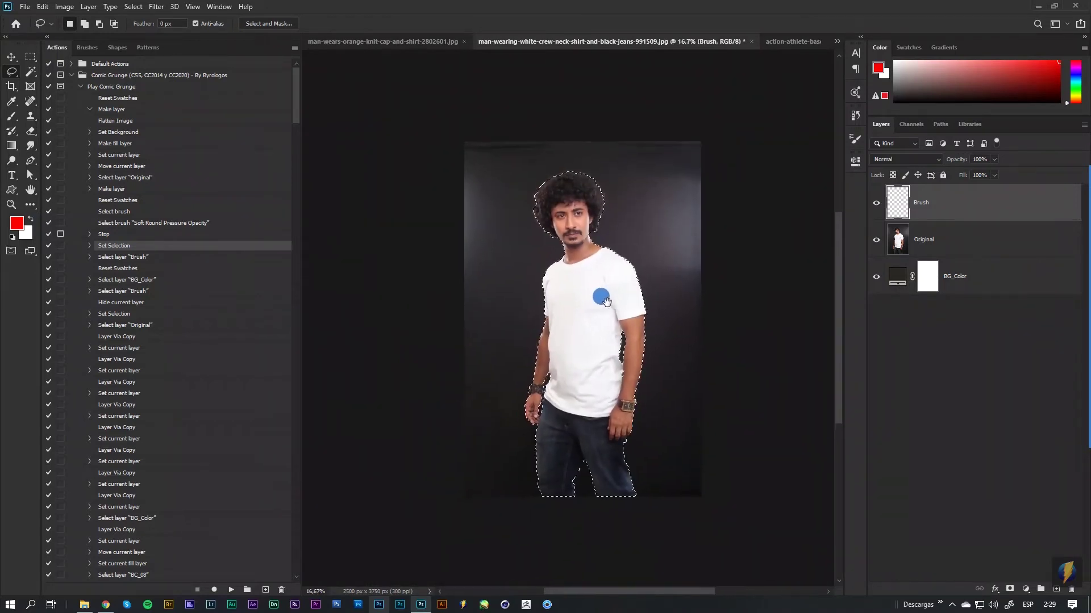
{"action": "left_click", "coordinate": [605, 291], "text": "ctrl"}
{"action": "key", "text": "ctrl+shift+d"}
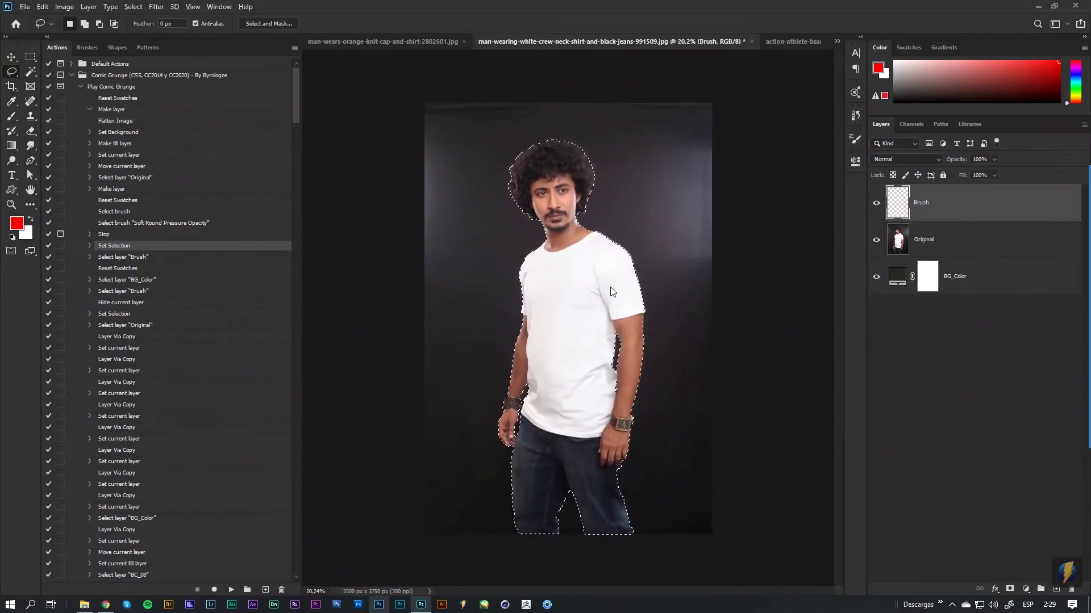
{"action": "key", "text": "alt+BackSpace"}
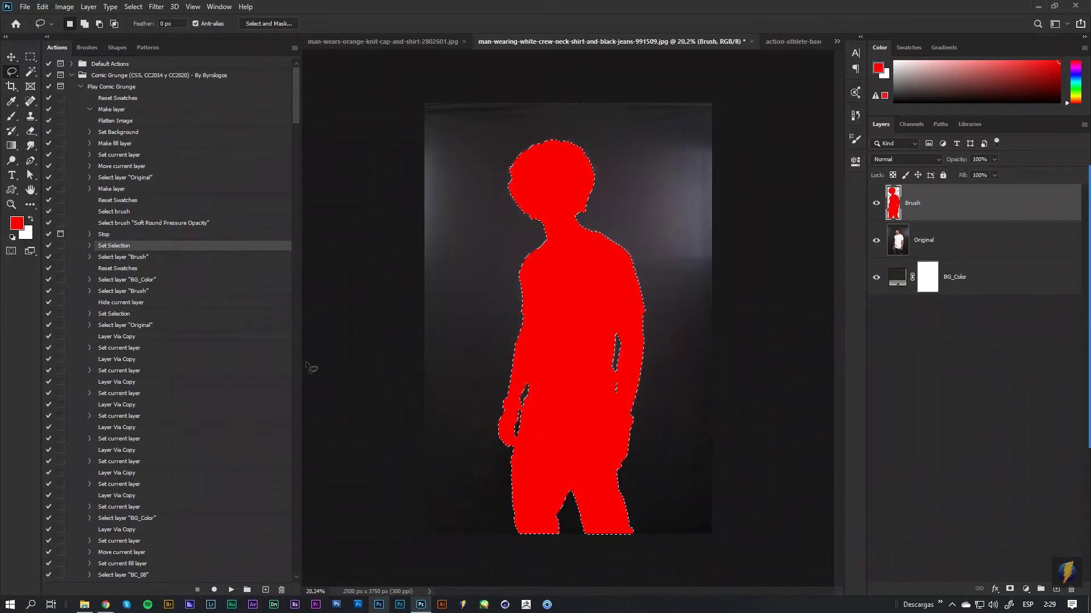
{"action": "left_click", "coordinate": [65, 8]}
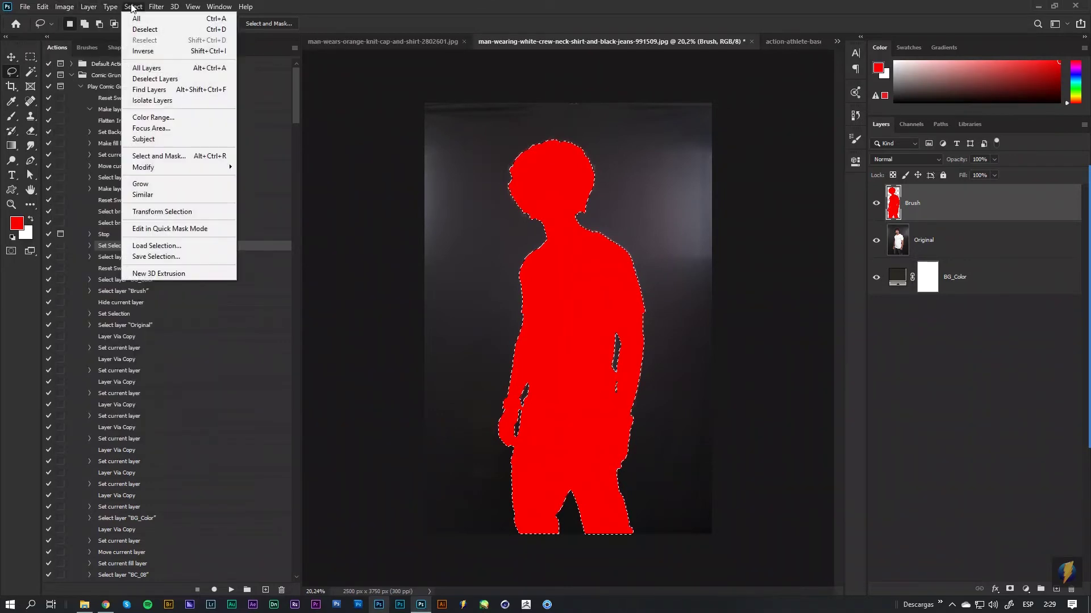
Step: Deselect, run the Comic Grunge action, and stop at its End message
{"action": "left_click", "coordinate": [157, 32]}
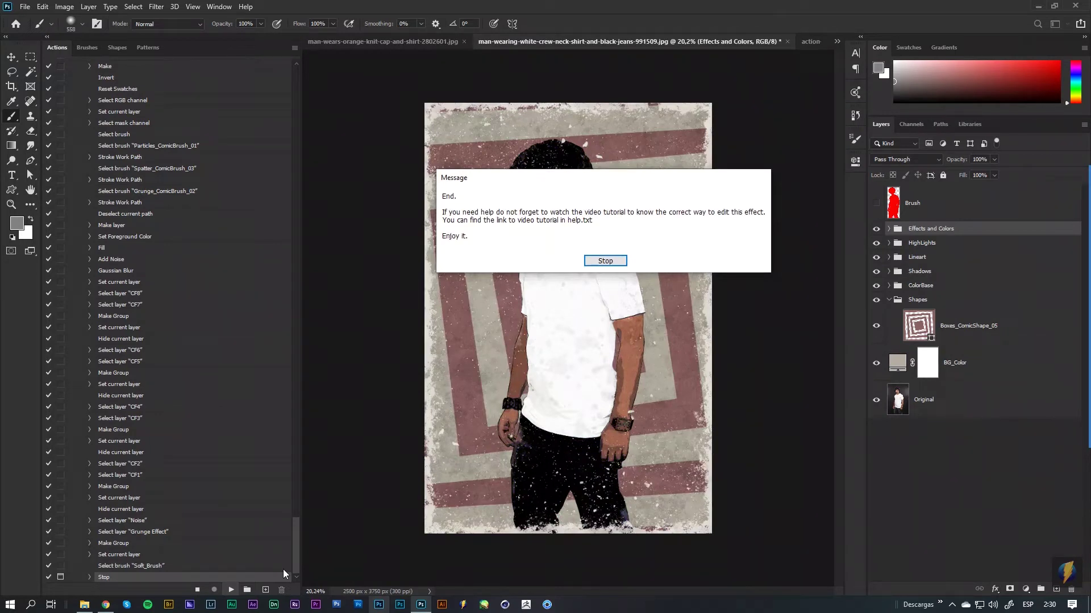
{"action": "left_click", "coordinate": [606, 262]}
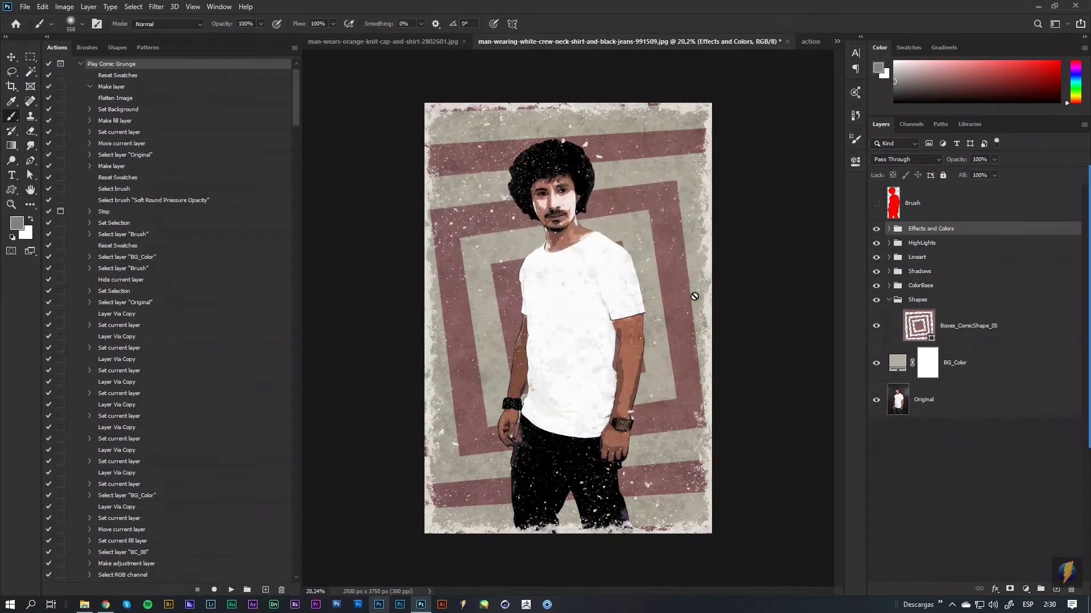
Step: Turn off the Damage layer in Effects and Colors, then select Boxes_ComicShape_05
{"action": "left_click", "coordinate": [888, 229]}
{"action": "left_click", "coordinate": [905, 330]}
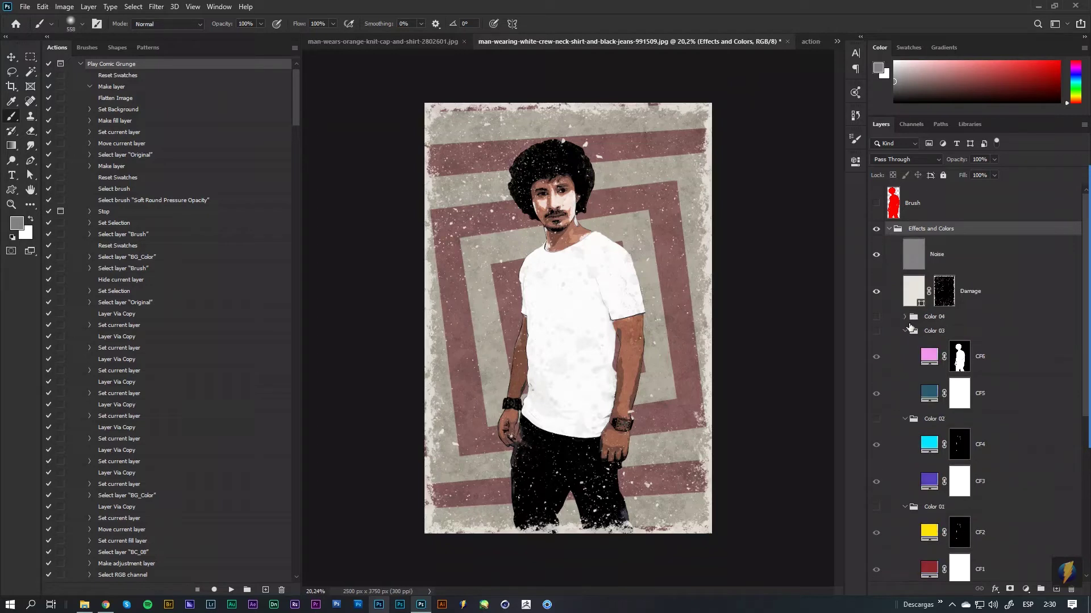
{"action": "left_click", "coordinate": [905, 331]}
{"action": "left_click", "coordinate": [905, 359]}
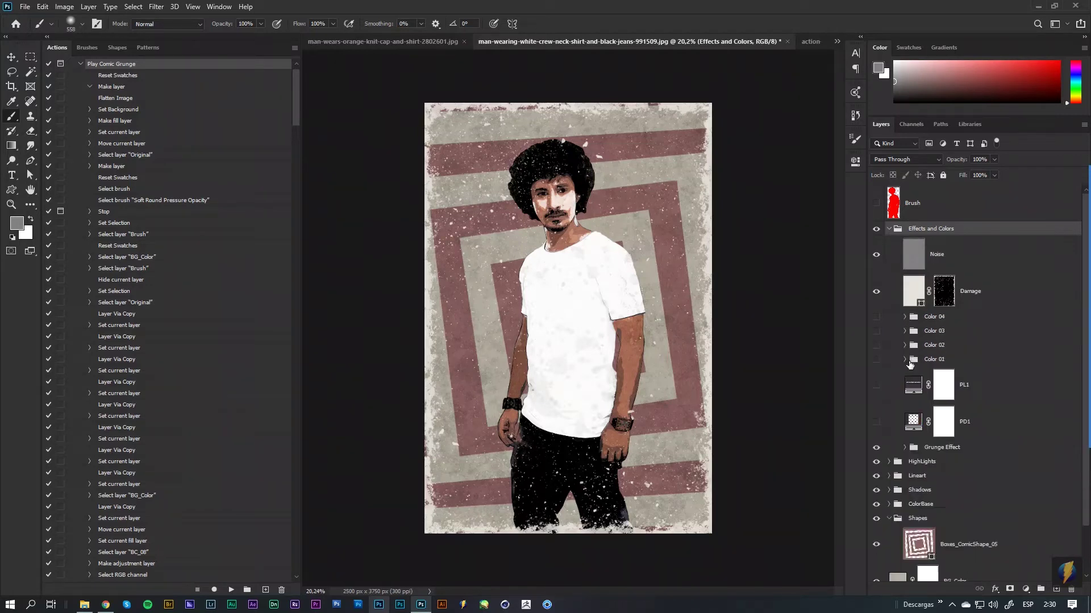
{"action": "left_click", "coordinate": [876, 291]}
{"action": "left_click", "coordinate": [889, 228]}
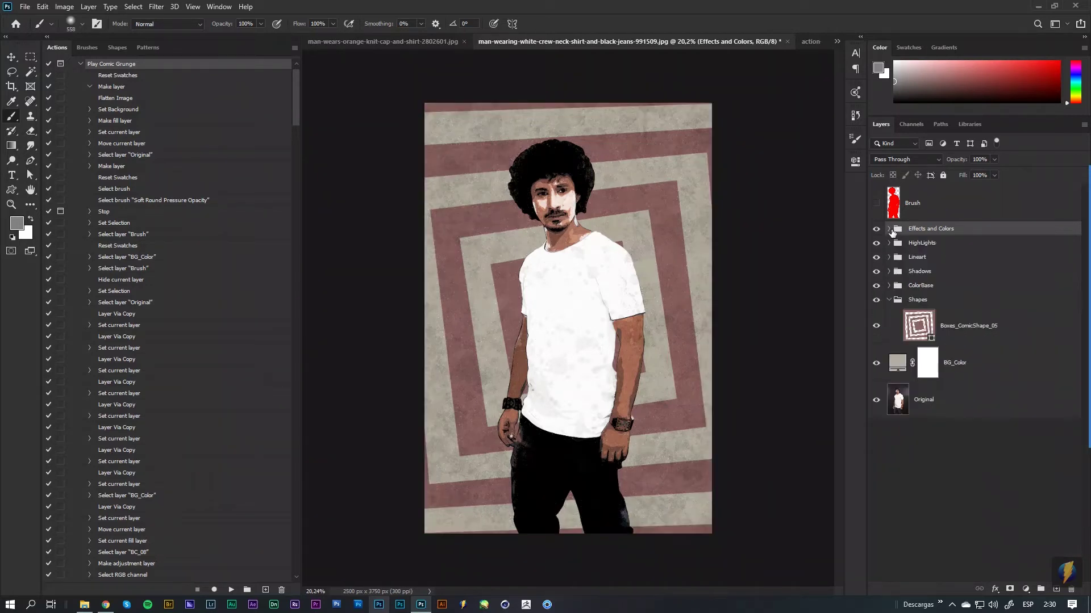
{"action": "left_click", "coordinate": [964, 332]}
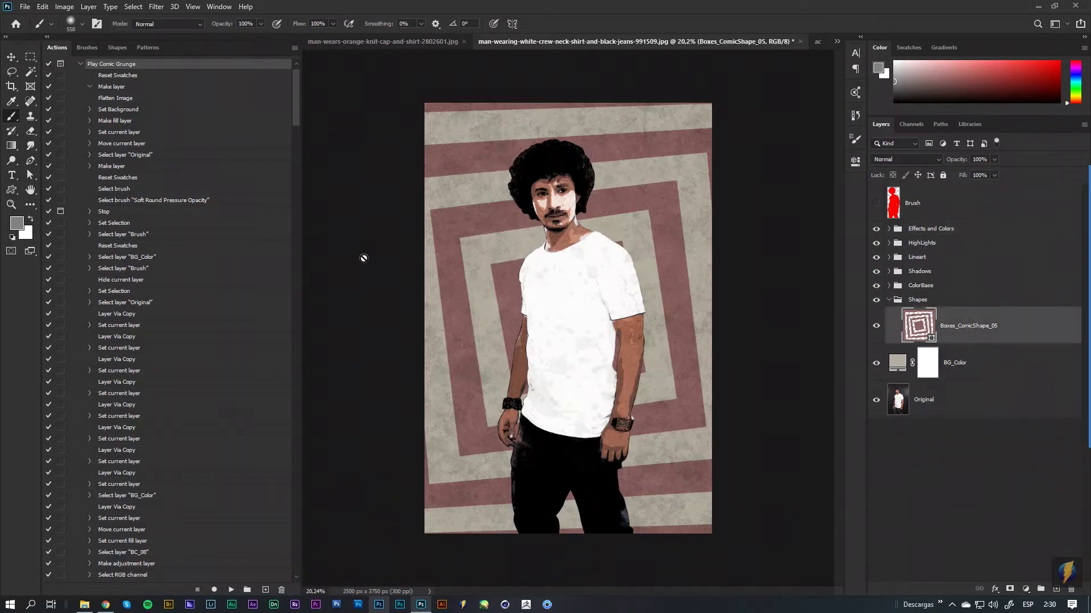
Step: Draw a large circle comic shape over the canvas and delete Boxes_ComicShape_05
{"action": "left_click", "coordinate": [48, 37]}
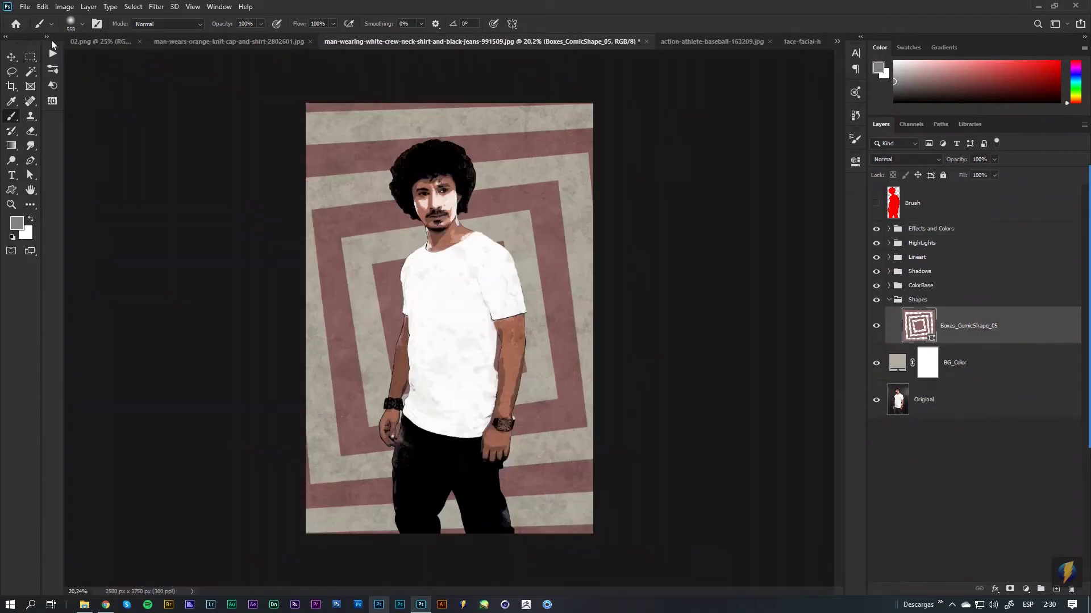
{"action": "left_click", "coordinate": [12, 195]}
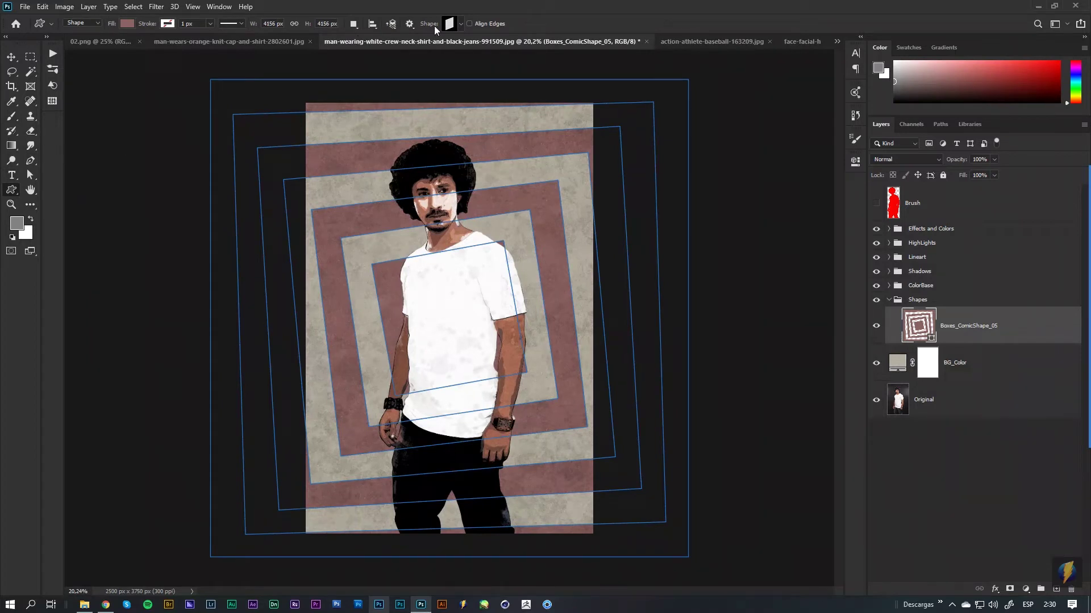
{"action": "left_click", "coordinate": [461, 24]}
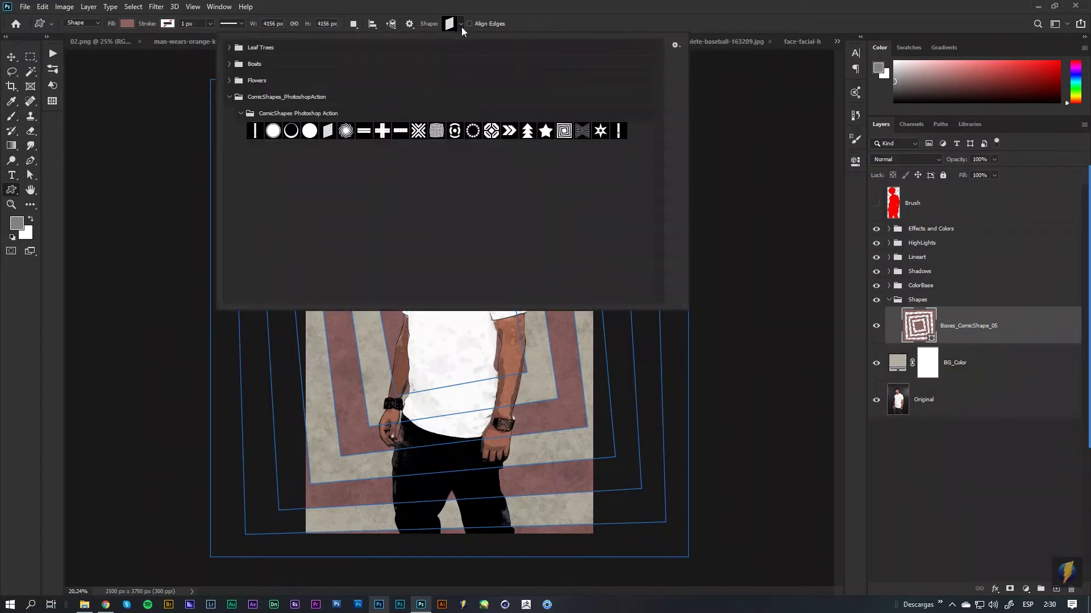
{"action": "left_click", "coordinate": [454, 132]}
{"action": "left_click", "coordinate": [550, 39]}
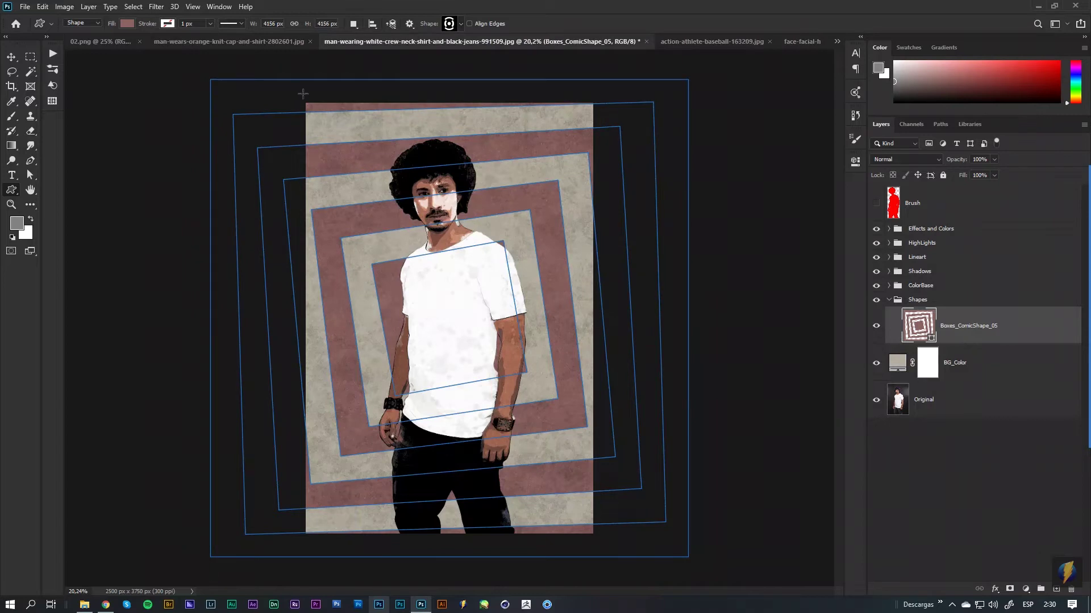
{"action": "left_click_drag", "start_coordinate": [282, 74], "coordinate": [683, 541]}
{"action": "left_click", "coordinate": [942, 362]}
{"action": "key", "text": "Delete"}
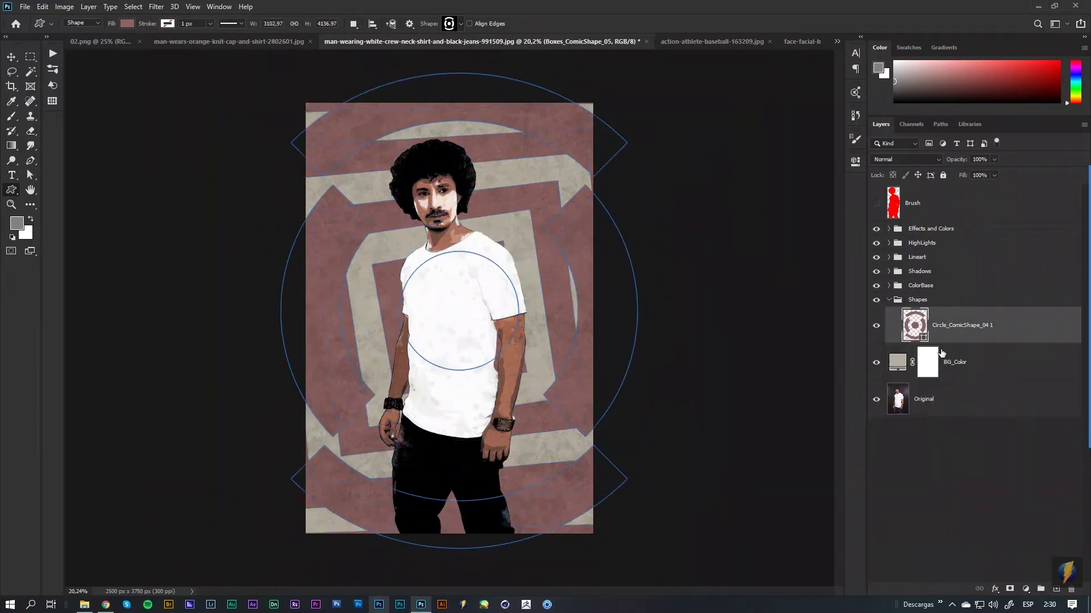
Step: Change the BG_Color fill to dark maroon 512626
{"action": "double_click", "coordinate": [898, 361]}
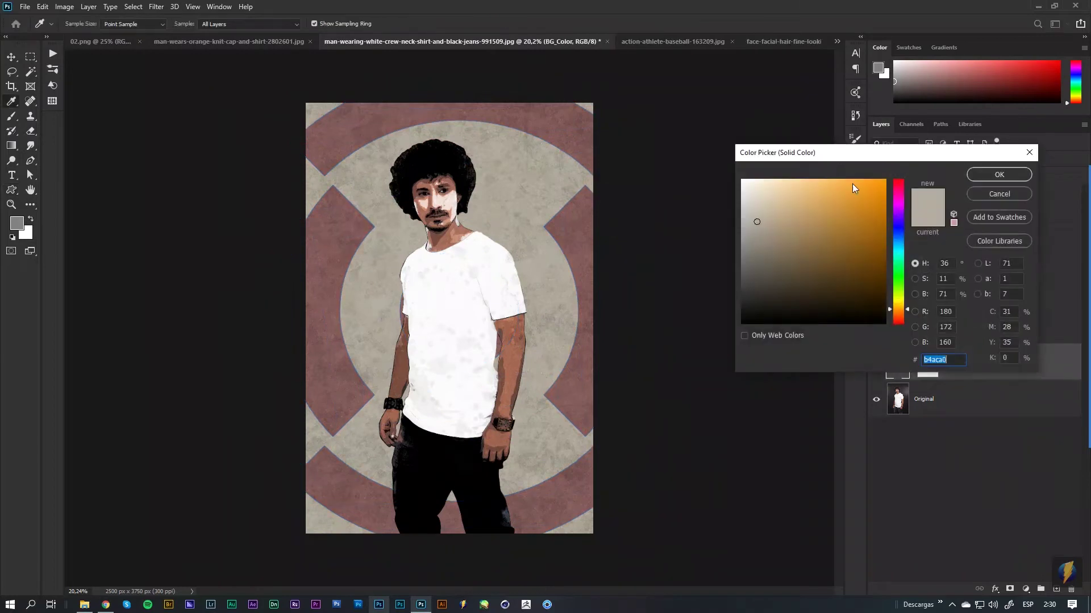
{"action": "left_click_drag", "start_coordinate": [901, 233], "coordinate": [899, 191]}
{"action": "mouse_move", "coordinate": [816, 279]}
{"action": "left_mouse_down"}
{"action": "mouse_move", "coordinate": [826, 278]}
{"action": "mouse_move", "coordinate": [824, 256]}
{"action": "left_mouse_up"}
{"action": "left_click_drag", "start_coordinate": [899, 187], "coordinate": [899, 179]}
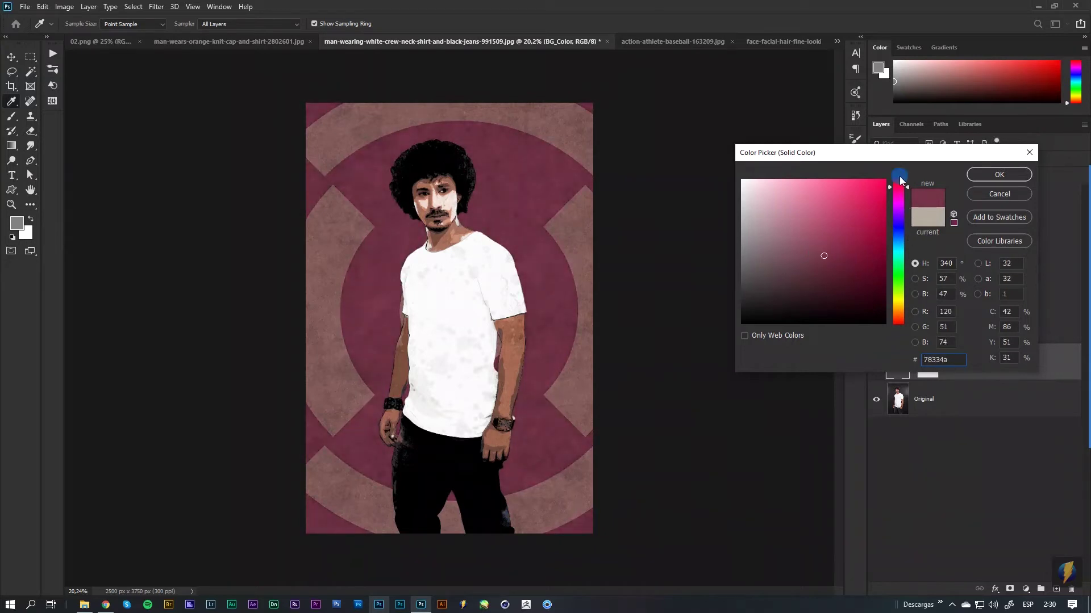
{"action": "left_click", "coordinate": [818, 276]}
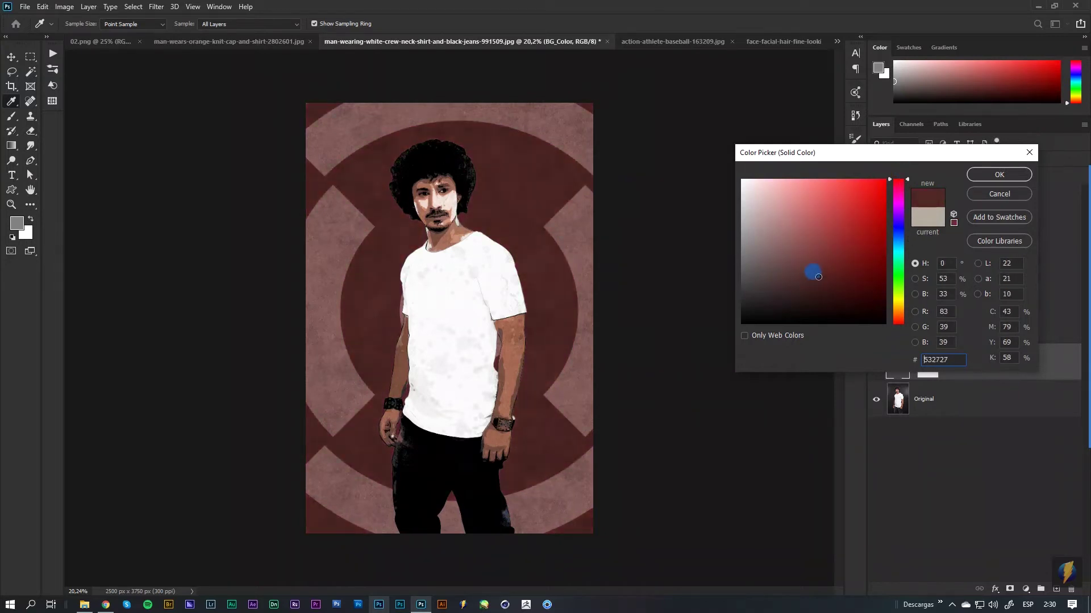
{"action": "left_click", "coordinate": [998, 176]}
Step: Centre the circle comic shape on the poster with Free Transform
{"action": "left_click", "coordinate": [966, 324]}
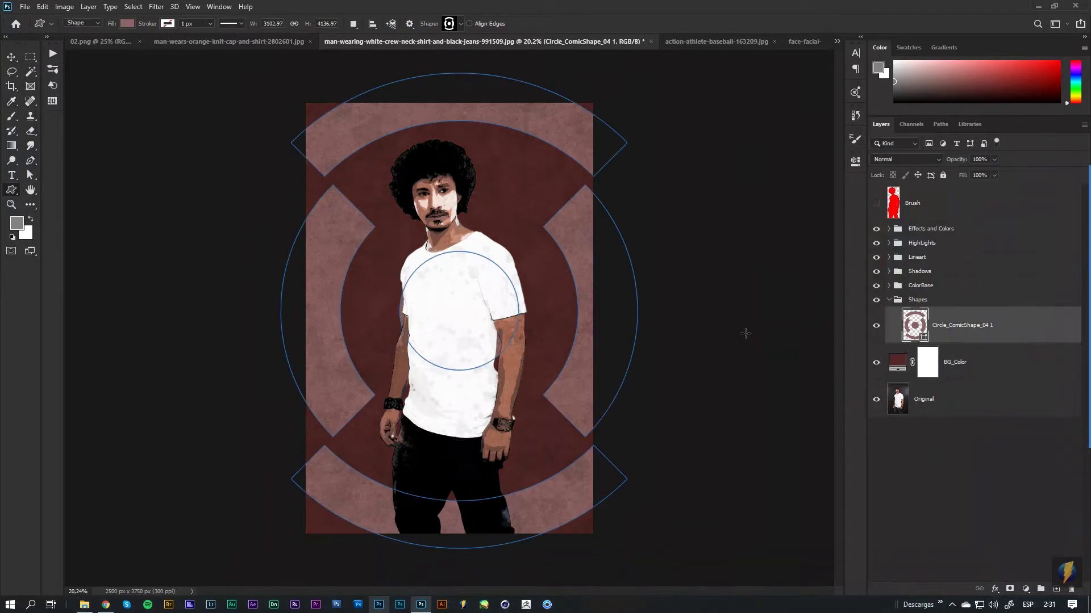
{"action": "key", "text": "ctrl+t"}
{"action": "key", "text": "ctrl+minus"}
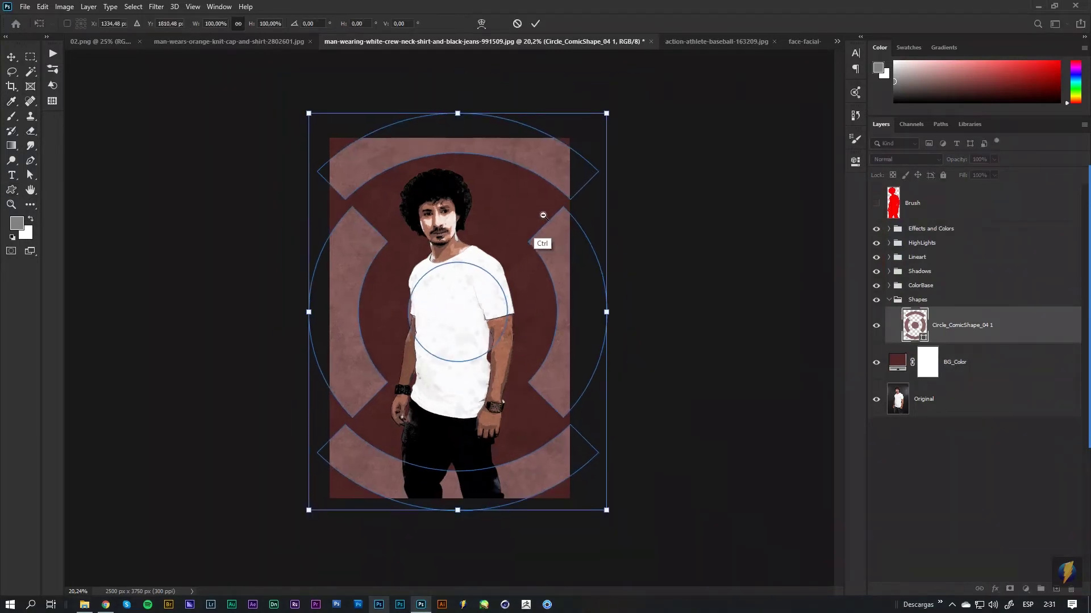
{"action": "key", "text": "ctrl+minus"}
{"action": "left_click_drag", "start_coordinate": [556, 170], "coordinate": [544, 175]}
{"action": "key", "text": "Return"}
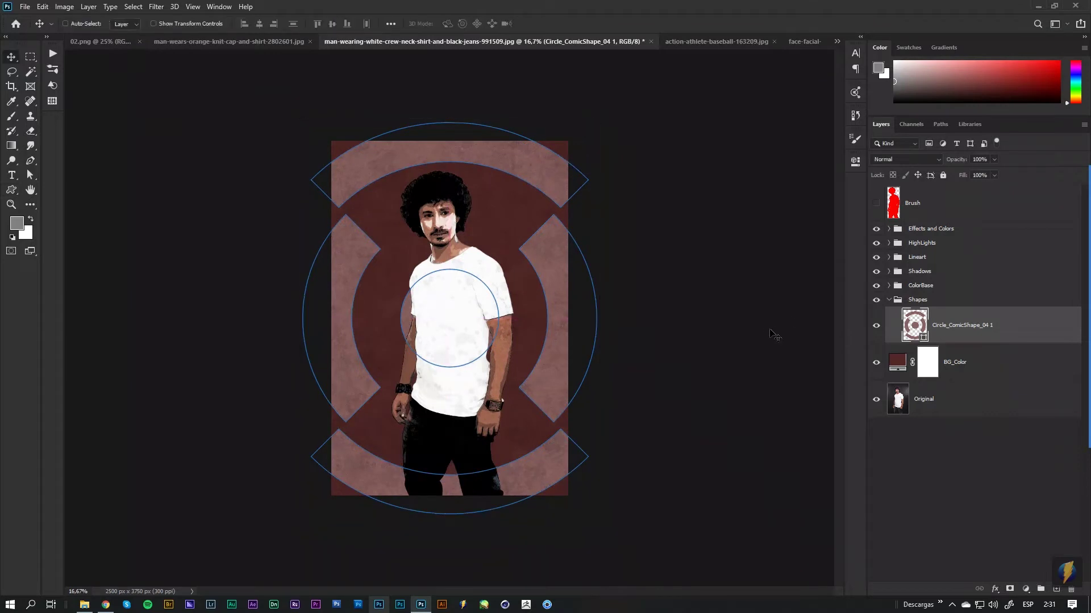
Step: Reselect the circle layer and bring up the Custom Shape ComicShapes presets
{"action": "left_click", "coordinate": [992, 361]}
{"action": "left_click", "coordinate": [932, 323]}
{"action": "left_click", "coordinate": [11, 190]}
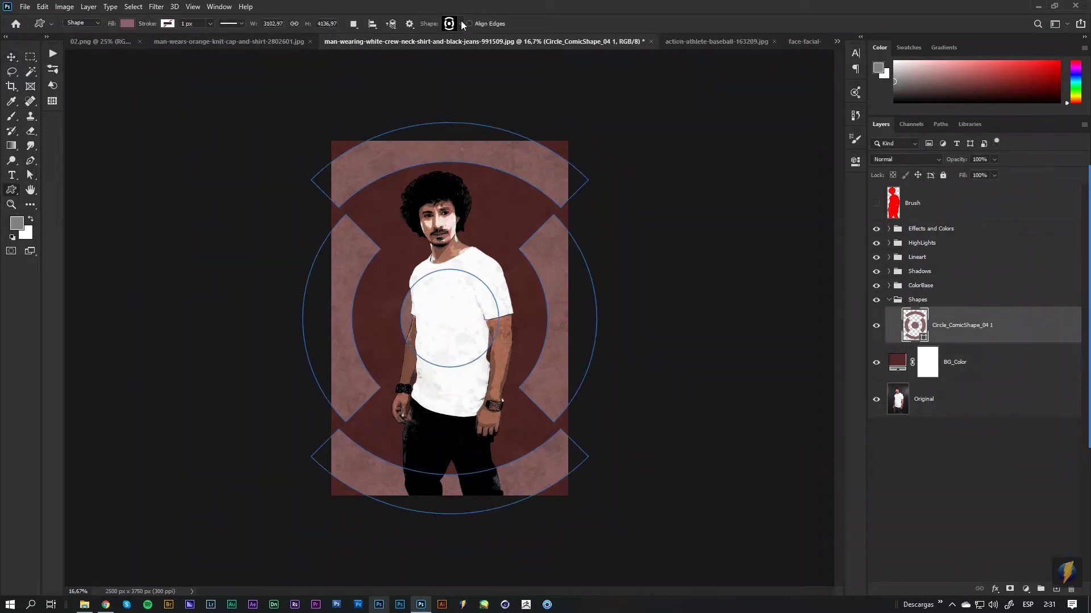
{"action": "left_click", "coordinate": [462, 24]}
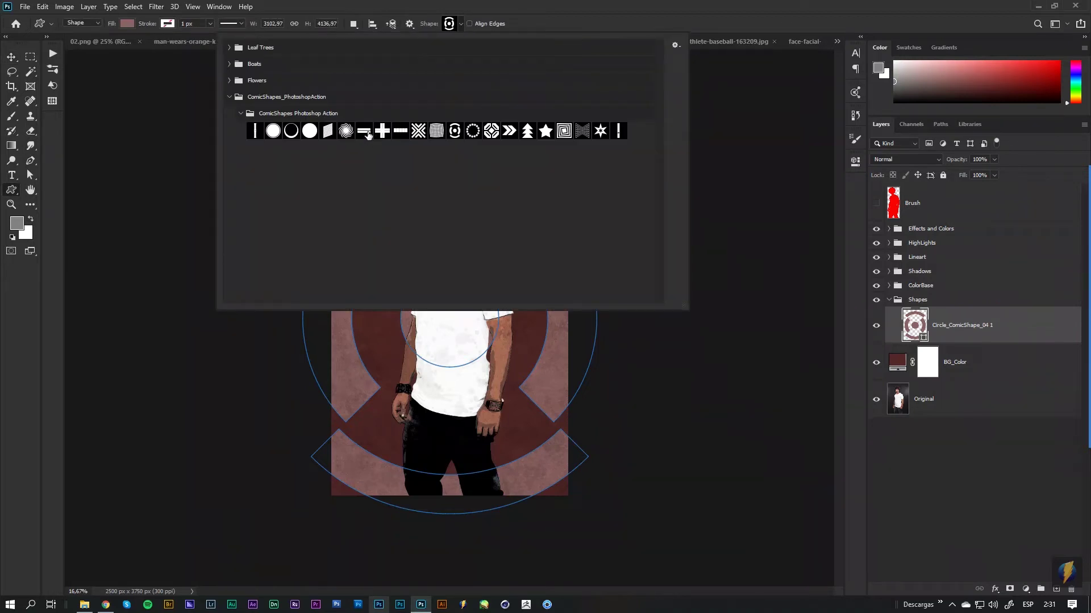
Step: Draw tall vertical stripes with the Lines comic shape preset
{"action": "left_click", "coordinate": [622, 136]}
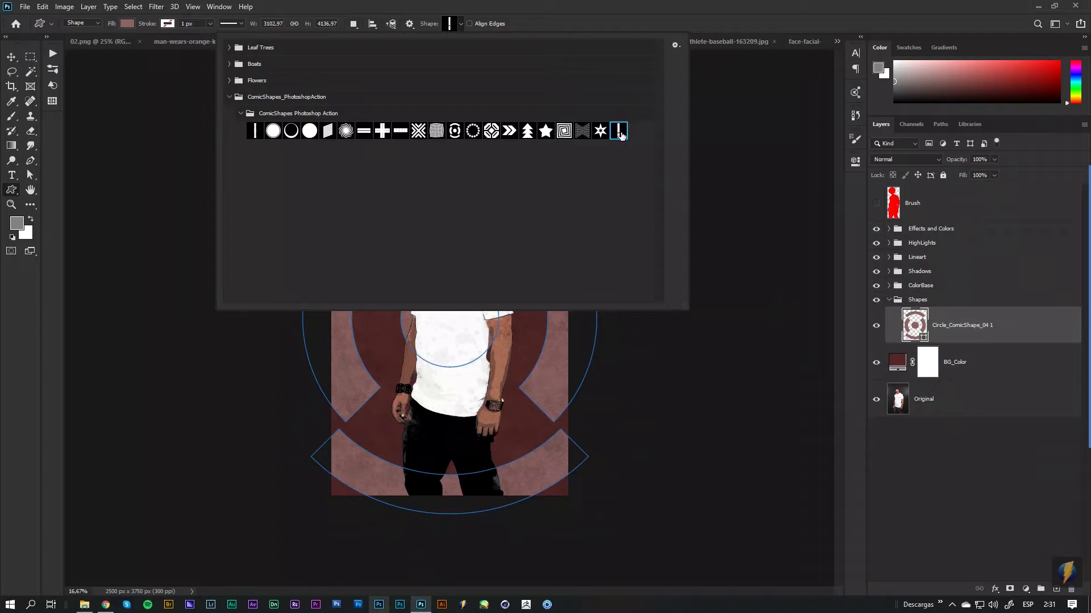
{"action": "left_click", "coordinate": [637, 8]}
{"action": "mouse_move", "coordinate": [347, 105]}
{"action": "left_mouse_down"}
{"action": "mouse_move", "coordinate": [455, 364]}
{"action": "mouse_move", "coordinate": [490, 497]}
{"action": "left_mouse_up"}
Step: Colour the stripes muted teal and Alt-drag a copy to the man's other side
{"action": "double_click", "coordinate": [911, 324]}
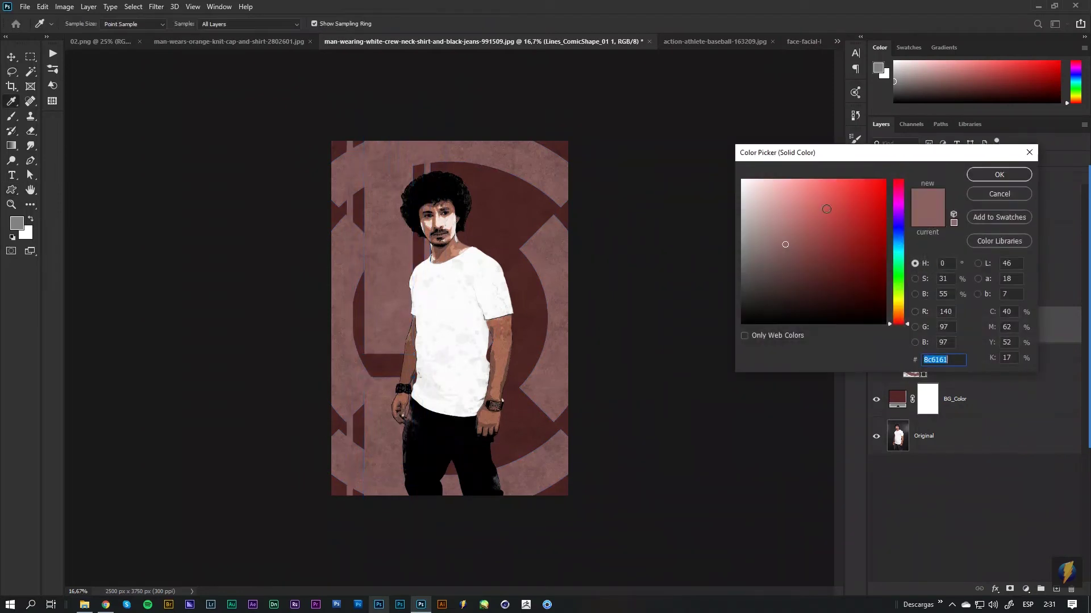
{"action": "left_click", "coordinate": [902, 251]}
{"action": "left_click_drag", "start_coordinate": [801, 228], "coordinate": [765, 251]}
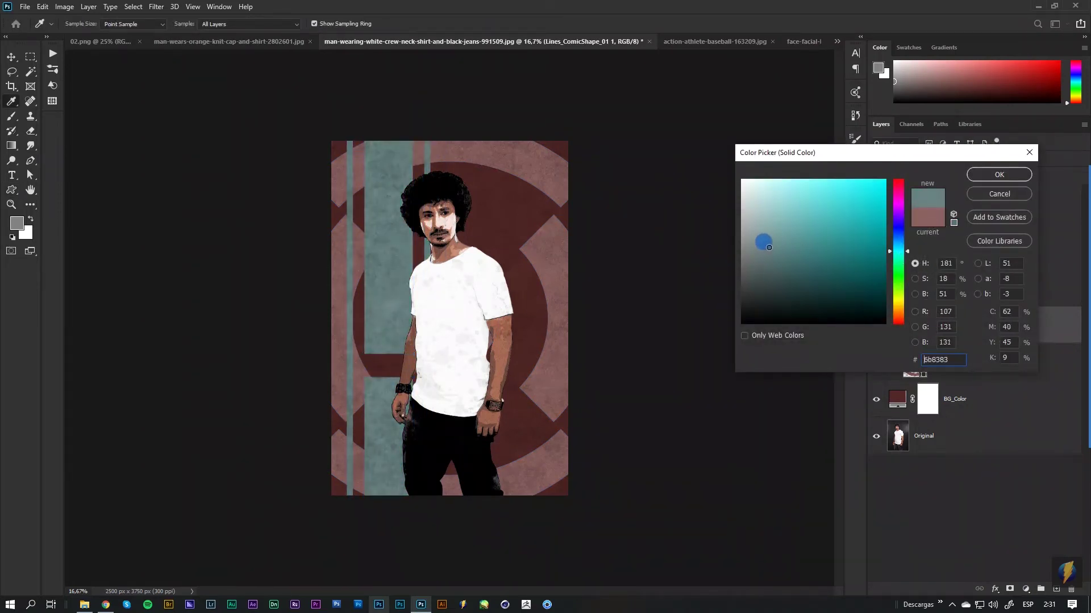
{"action": "left_click", "coordinate": [1000, 175]}
{"action": "key", "text": "v"}
{"action": "mouse_move", "coordinate": [410, 198]}
{"action": "left_mouse_down"}
{"action": "mouse_move", "coordinate": [394, 197]}
{"action": "mouse_move", "coordinate": [538, 193]}
{"action": "mouse_move", "coordinate": [738, 293]}
{"action": "left_mouse_up"}
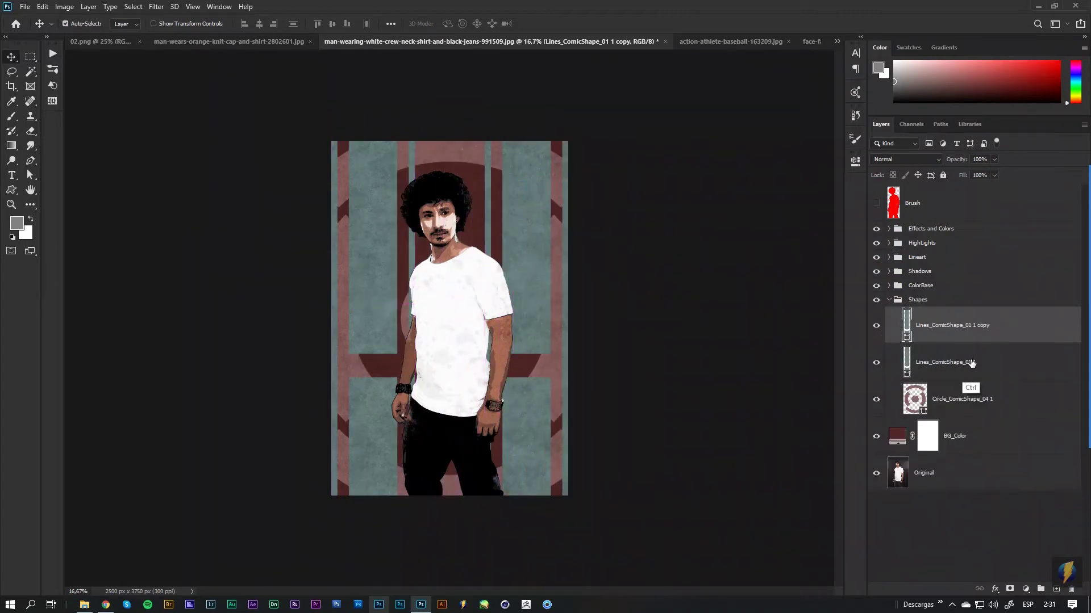
Step: Set both Lines_ComicShape layers to 50% opacity and move them below Circle_ComicShape_04 1
{"action": "left_click", "coordinate": [973, 361], "text": "shift"}
{"action": "left_click", "coordinate": [985, 159]}
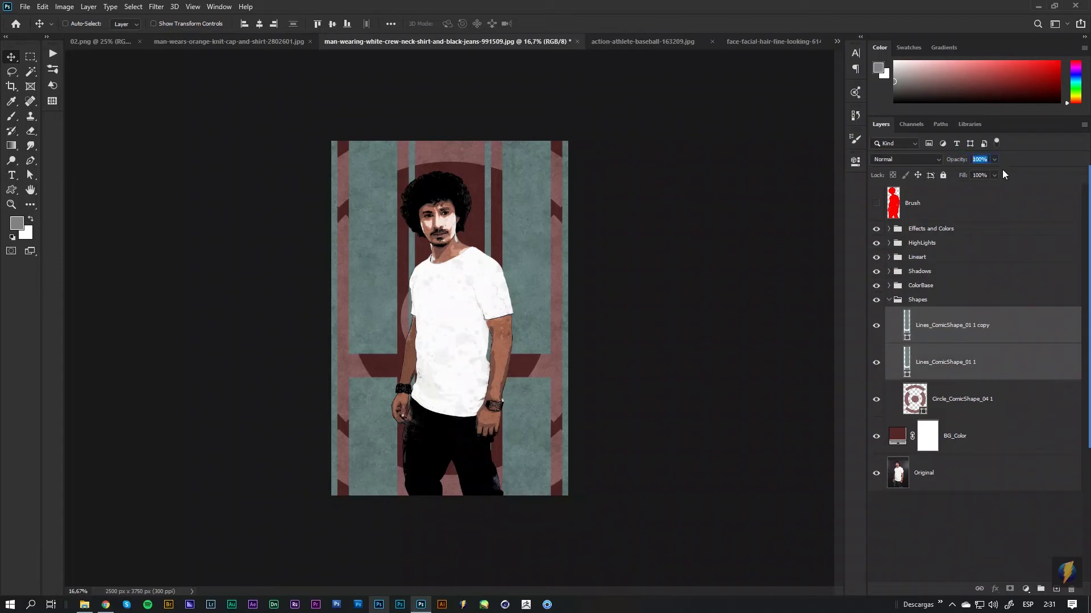
{"action": "type", "text": "20"}
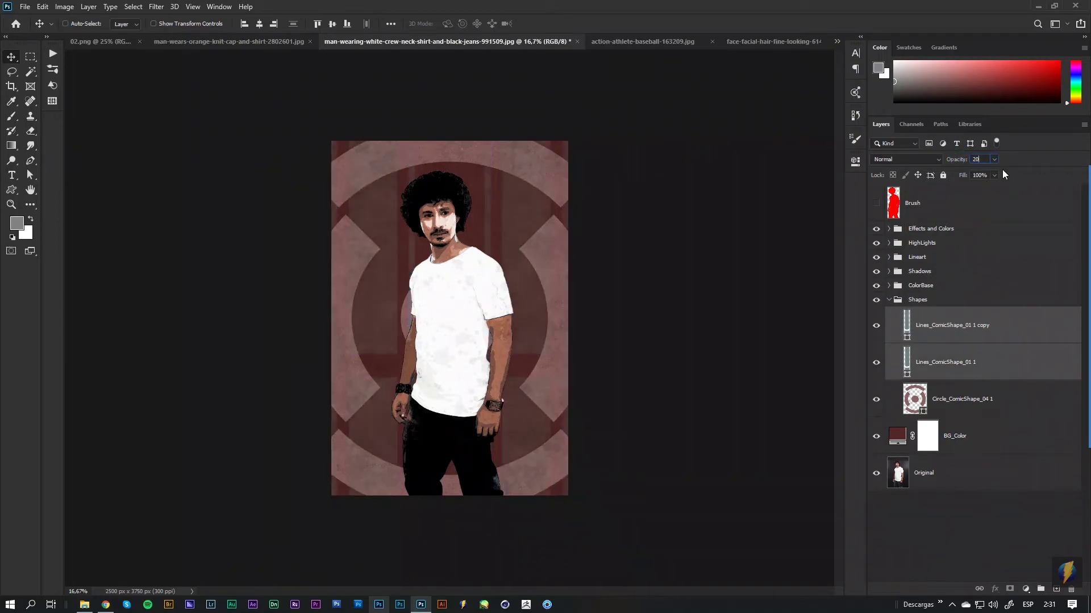
{"action": "type", "text": "50"}
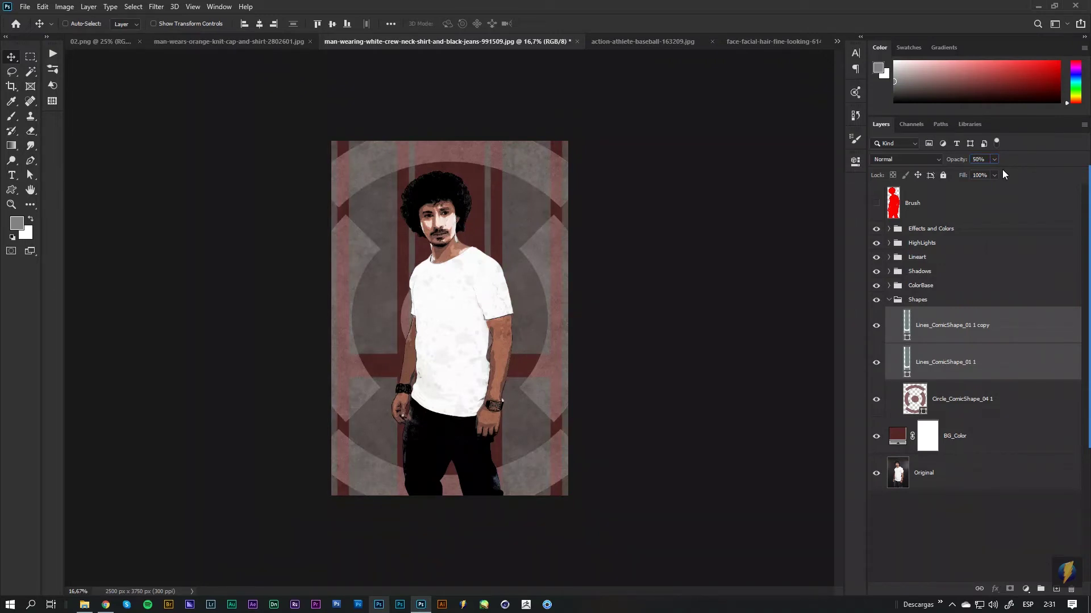
{"action": "left_click_drag", "start_coordinate": [976, 370], "coordinate": [984, 415]}
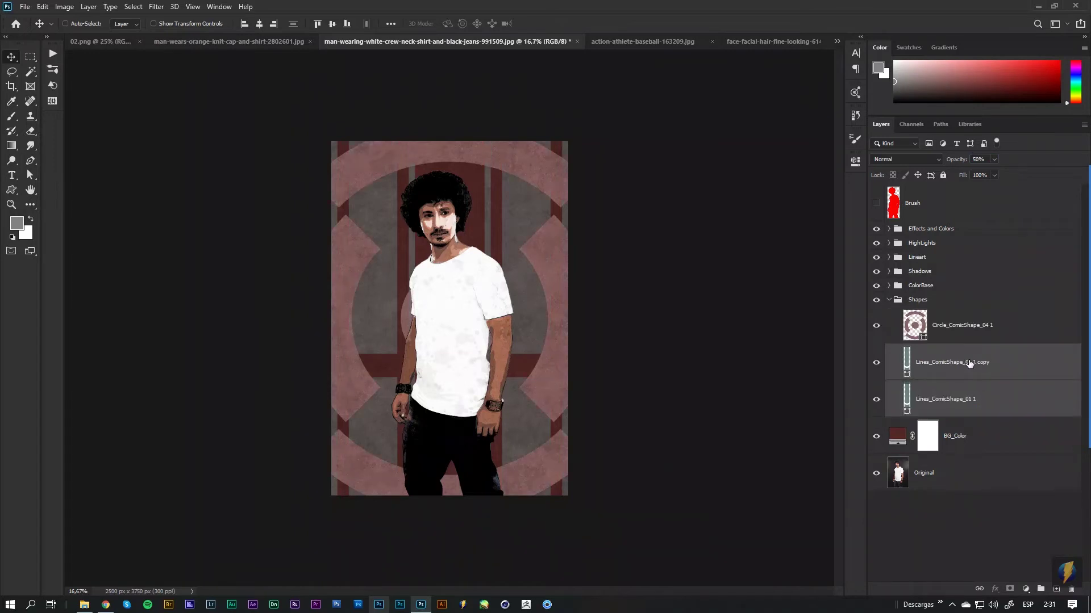
Step: Draw a ring comic shape centred on the man's torso
{"action": "left_click", "coordinate": [970, 331]}
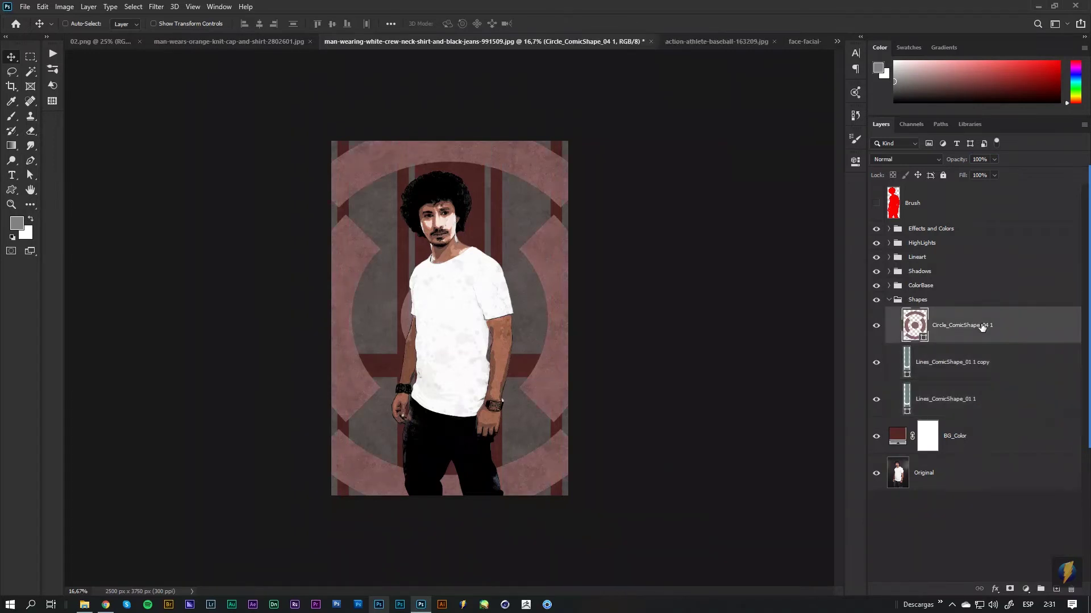
{"action": "left_click", "coordinate": [12, 189]}
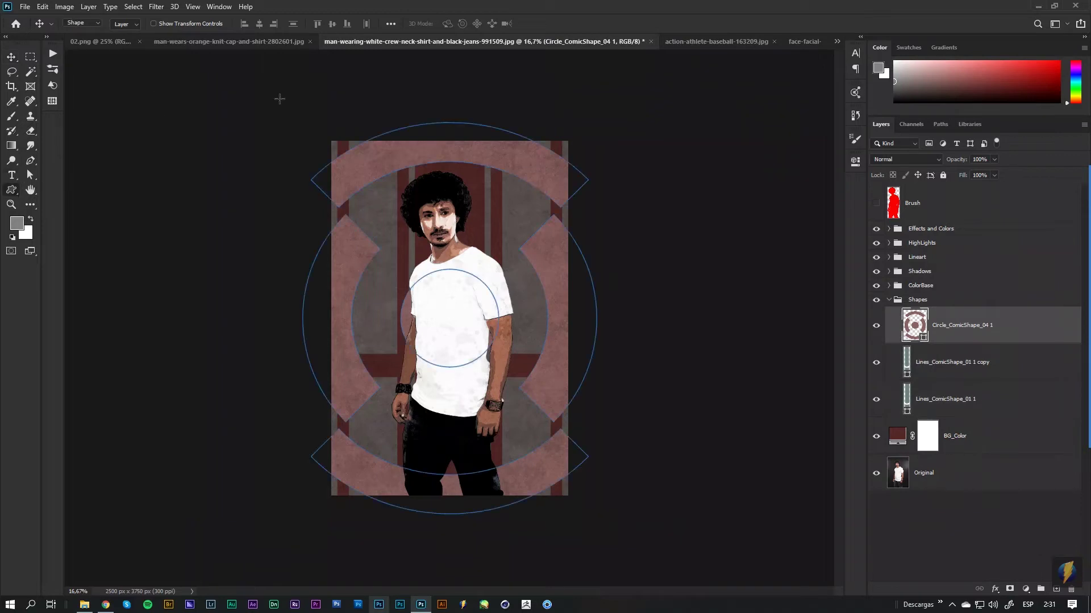
{"action": "left_click", "coordinate": [461, 24]}
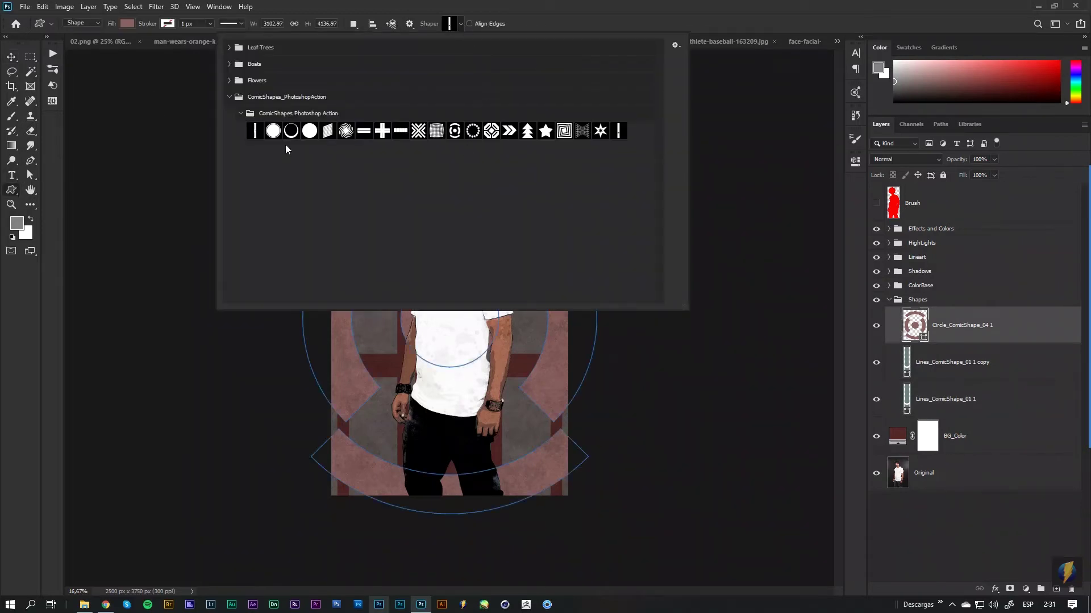
{"action": "left_click", "coordinate": [292, 132]}
{"action": "key", "text": "Return"}
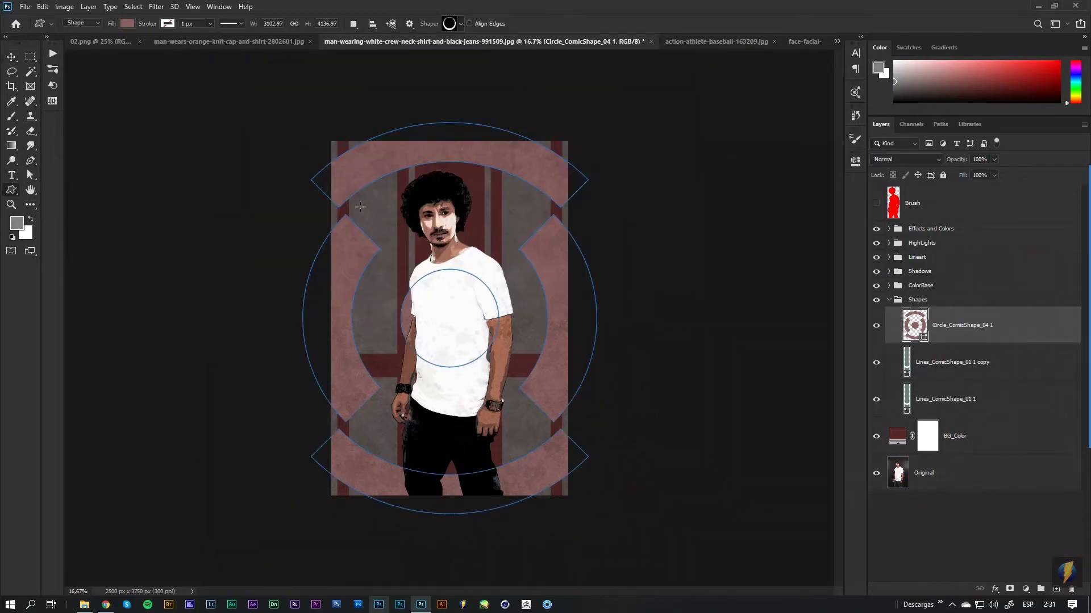
{"action": "left_click_drag", "start_coordinate": [360, 206], "coordinate": [536, 426]}
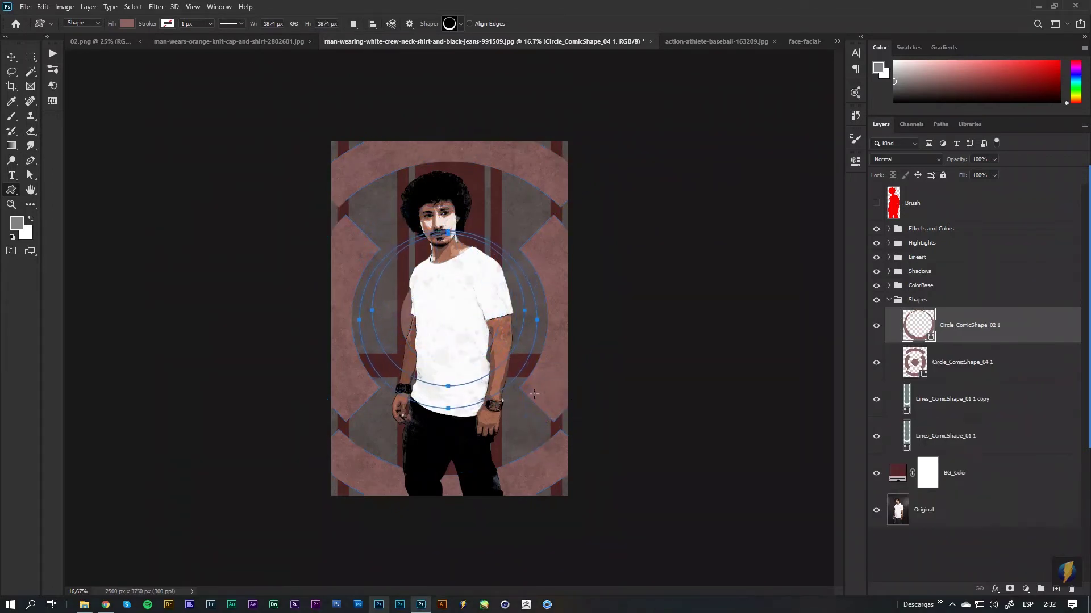
{"action": "key", "text": "v"}
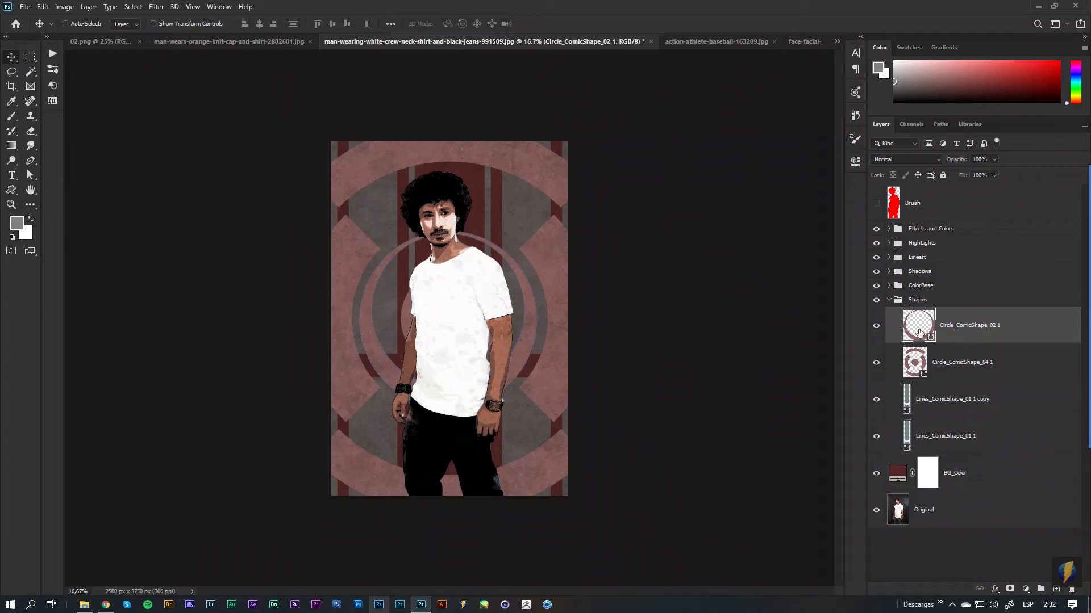
Step: Fill the ring with muted blue and collapse the Shapes group
{"action": "double_click", "coordinate": [916, 328]}
{"action": "left_click", "coordinate": [898, 233]}
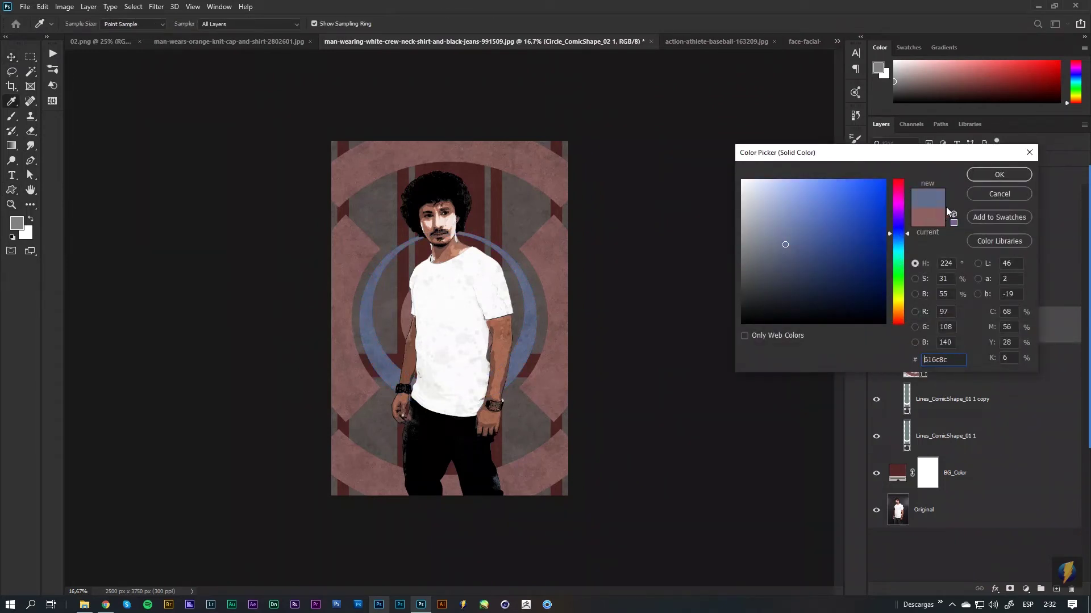
{"action": "left_click", "coordinate": [998, 175]}
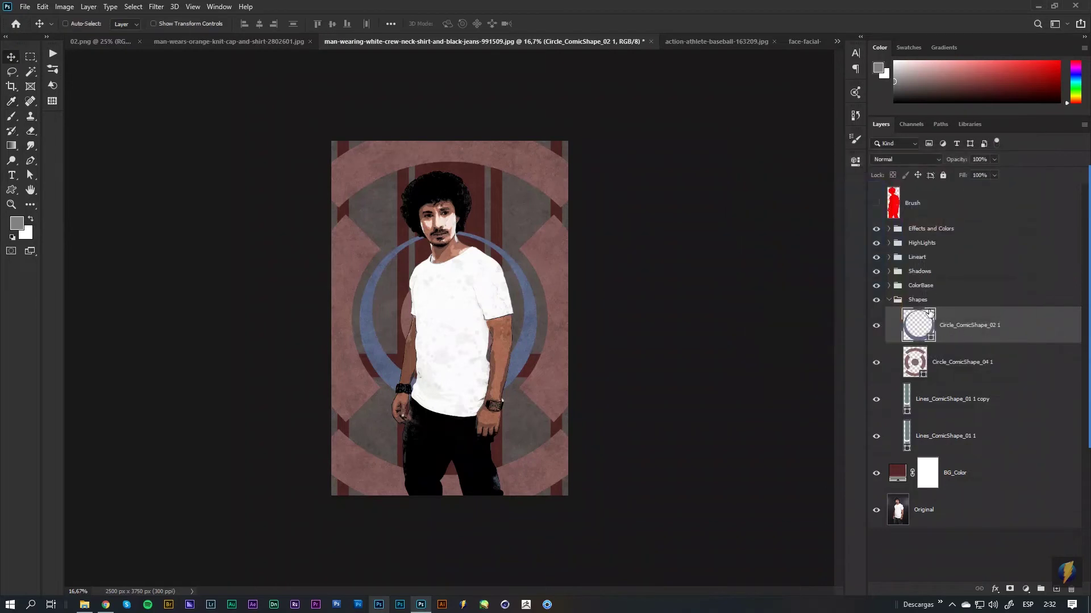
{"action": "left_click", "coordinate": [890, 300]}
Step: Show ColorBase layers BC_01 through BC_07 and leave BC_08 hidden
{"action": "left_click", "coordinate": [889, 286]}
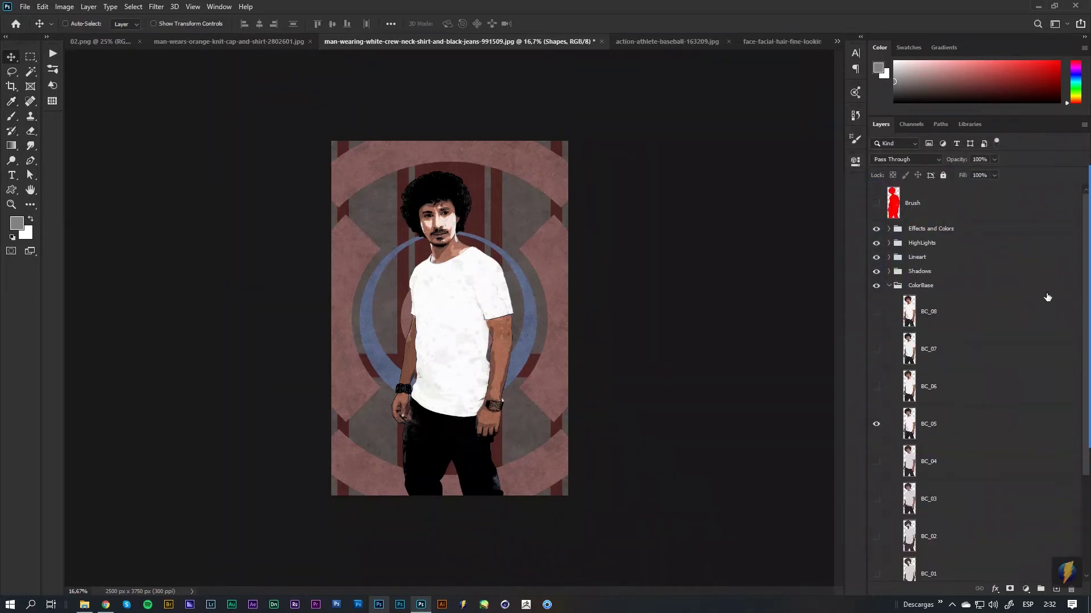
{"action": "scroll", "coordinate": [981, 477], "scroll_direction": "down", "scroll_amount": 3}
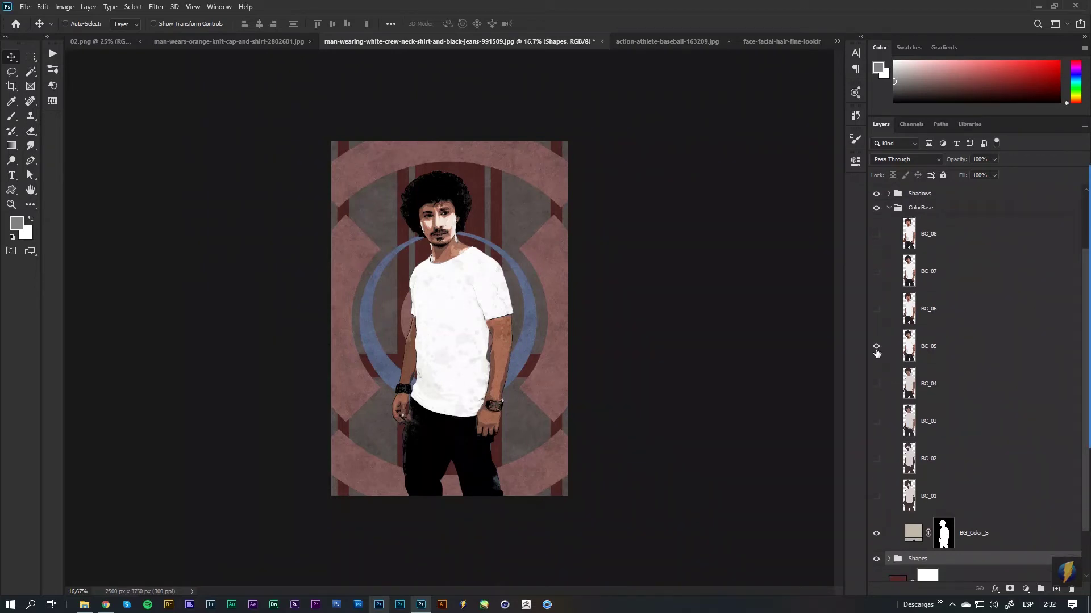
{"action": "left_click", "coordinate": [876, 347]}
{"action": "left_click", "coordinate": [876, 497]}
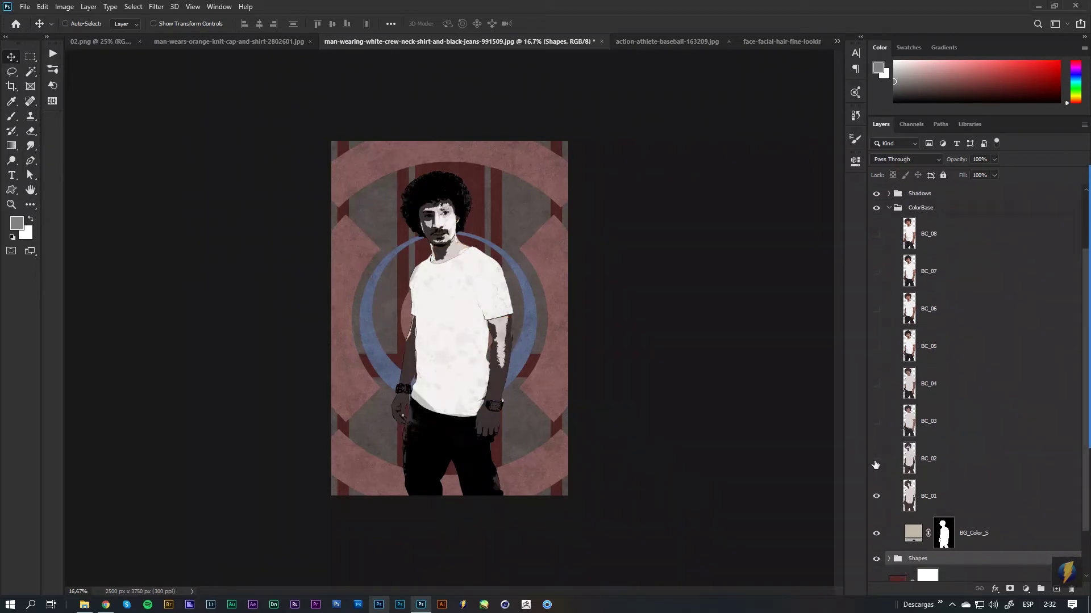
{"action": "left_click", "coordinate": [875, 462]}
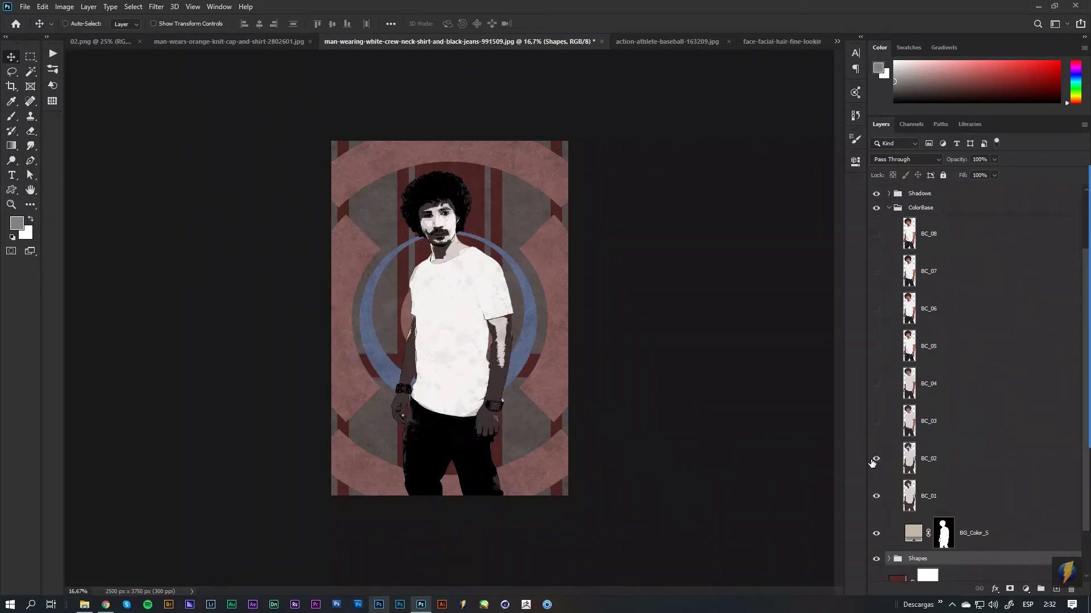
{"action": "left_click", "coordinate": [877, 423]}
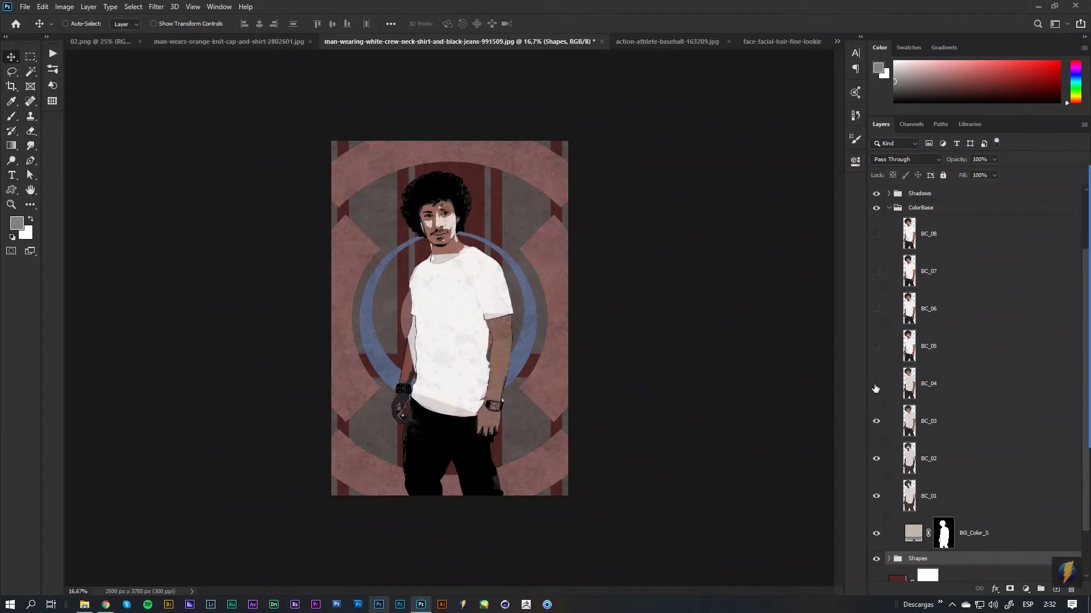
{"action": "left_click", "coordinate": [876, 385]}
{"action": "left_click", "coordinate": [877, 348]}
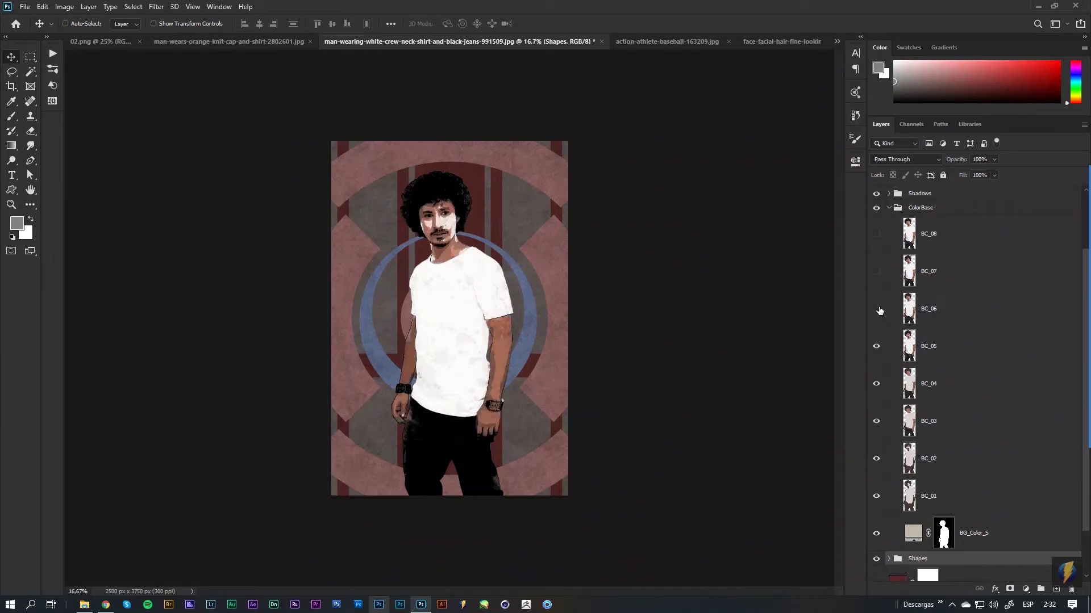
{"action": "left_click", "coordinate": [876, 310]}
{"action": "left_click", "coordinate": [877, 272]}
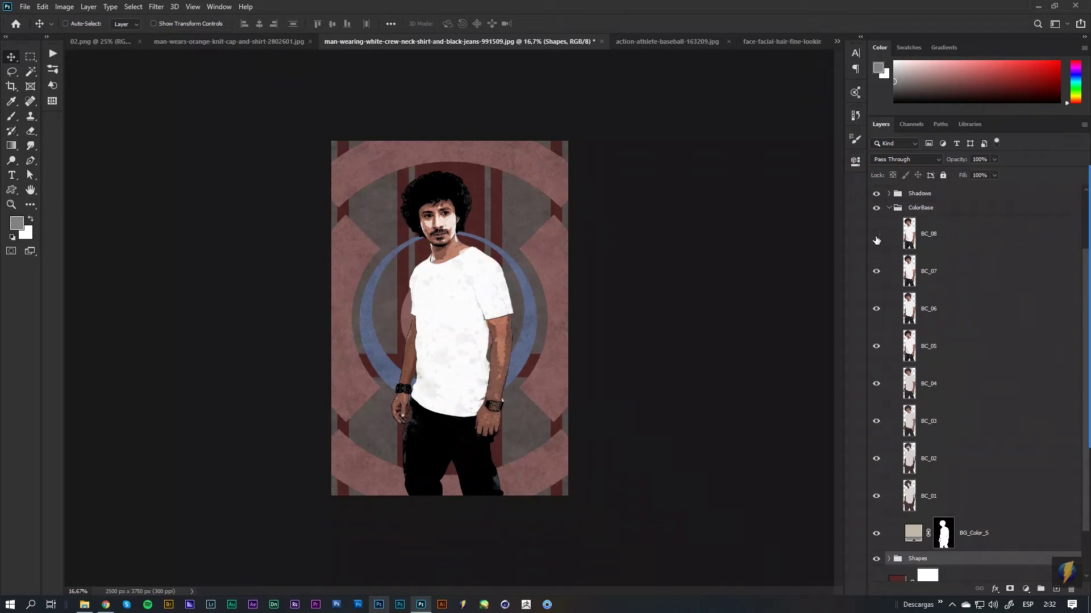
{"action": "left_click", "coordinate": [876, 234]}
{"action": "left_click", "coordinate": [875, 238]}
{"action": "scroll", "coordinate": [890, 211], "scroll_direction": "up", "scroll_amount": 3}
{"action": "left_click", "coordinate": [919, 288]}
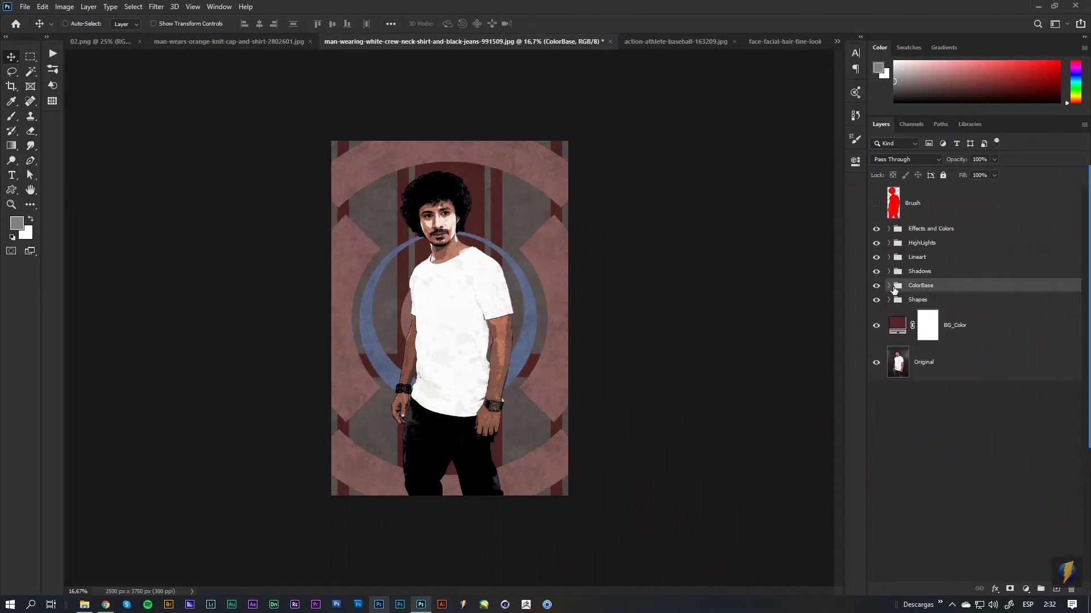
{"action": "left_click", "coordinate": [890, 287]}
{"action": "left_click", "coordinate": [915, 273]}
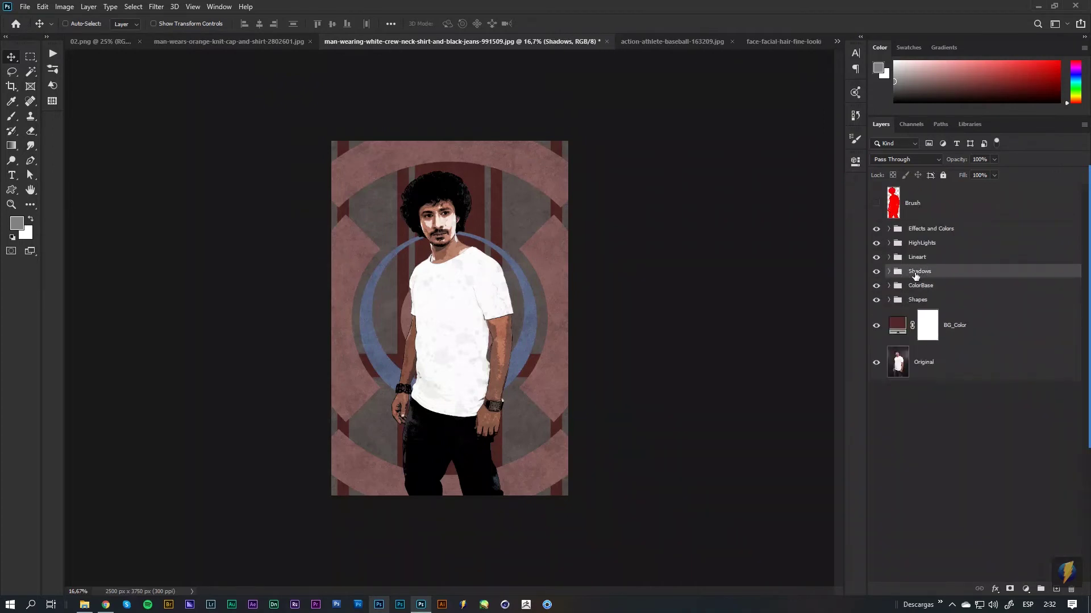
{"action": "left_click", "coordinate": [889, 272]}
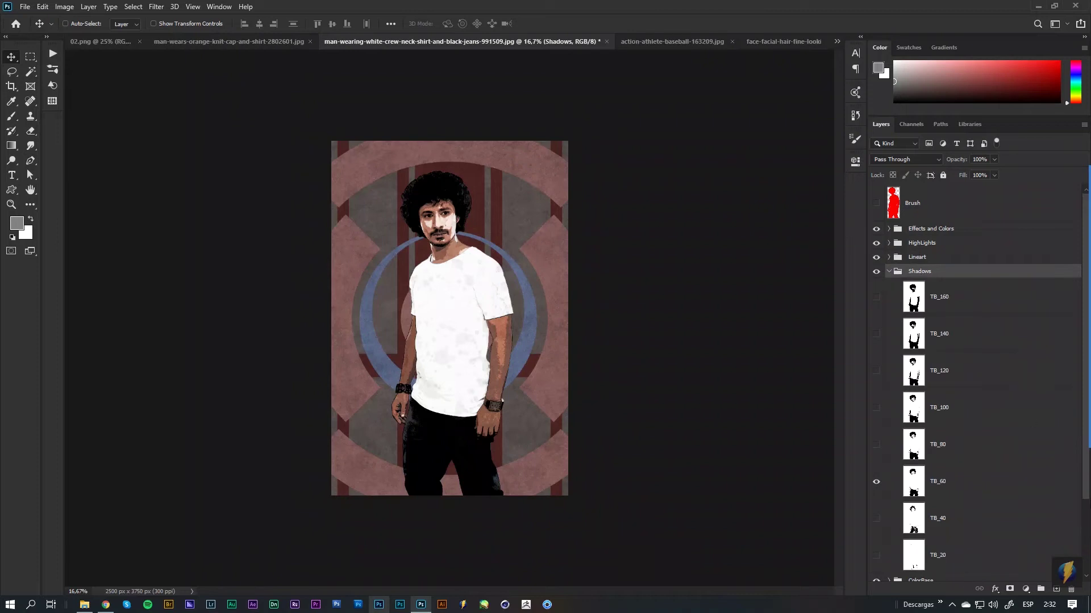
{"action": "scroll", "coordinate": [1082, 494], "scroll_direction": "down", "scroll_amount": 1}
{"action": "scroll", "coordinate": [1083, 494], "scroll_direction": "down", "scroll_amount": 2}
{"action": "left_click", "coordinate": [876, 460]}
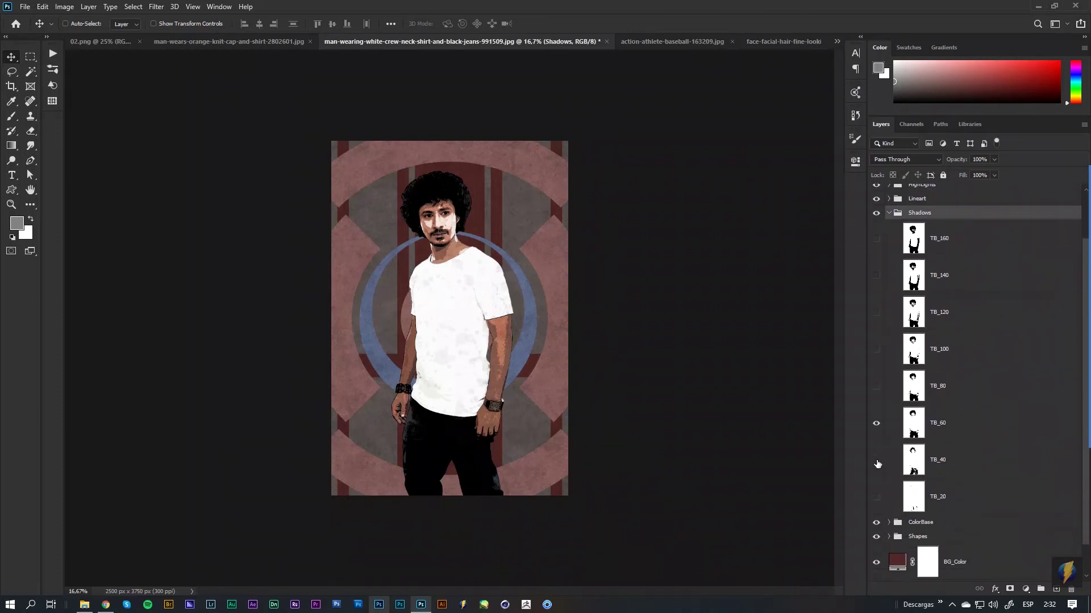
{"action": "left_click", "coordinate": [878, 423]}
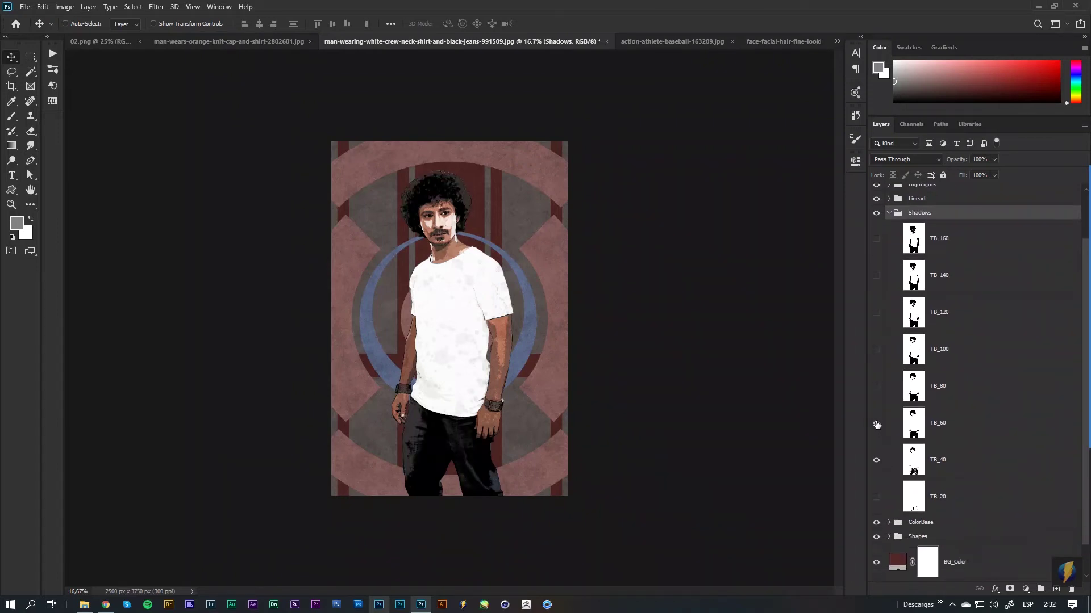
{"action": "left_click", "coordinate": [877, 460]}
{"action": "left_click", "coordinate": [875, 387]}
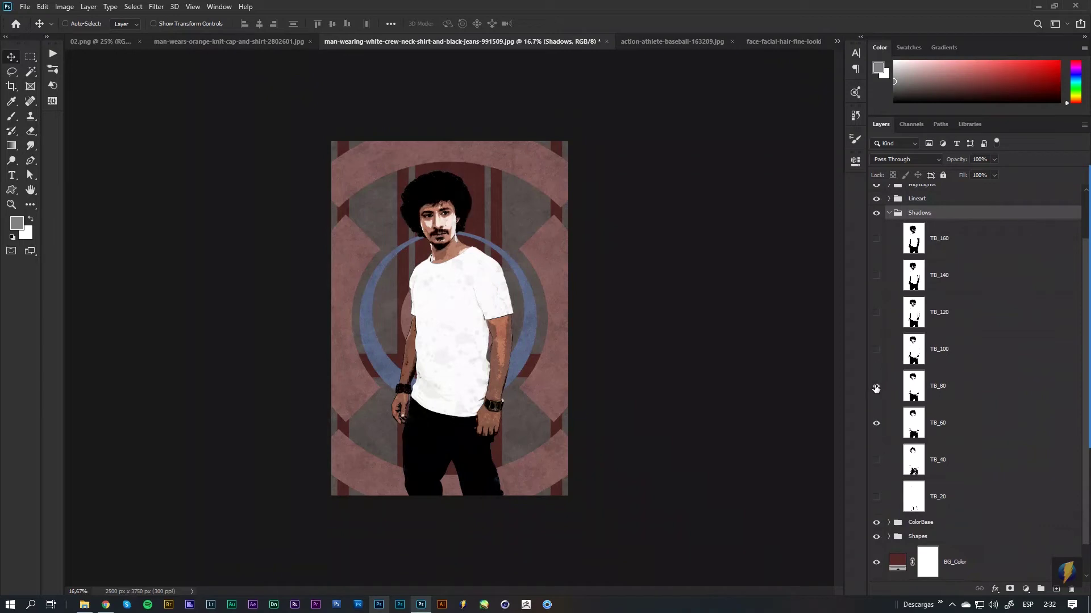
{"action": "left_click", "coordinate": [875, 351]}
{"action": "left_click", "coordinate": [878, 323]}
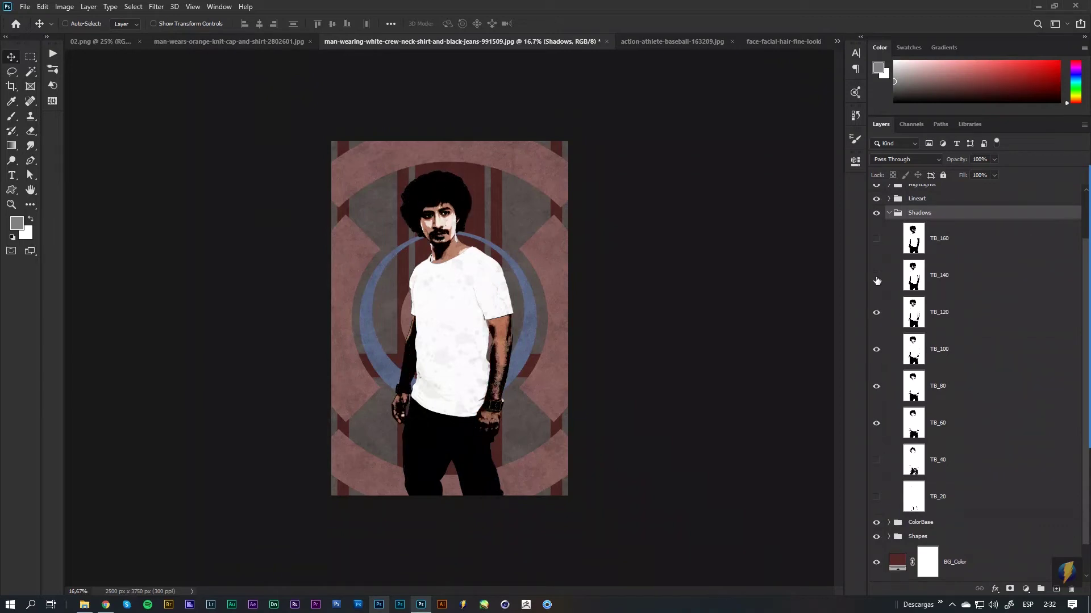
{"action": "left_click", "coordinate": [877, 280]}
{"action": "left_click", "coordinate": [876, 248]}
{"action": "left_click", "coordinate": [875, 277]}
{"action": "left_click", "coordinate": [876, 313]}
{"action": "left_click", "coordinate": [876, 351]}
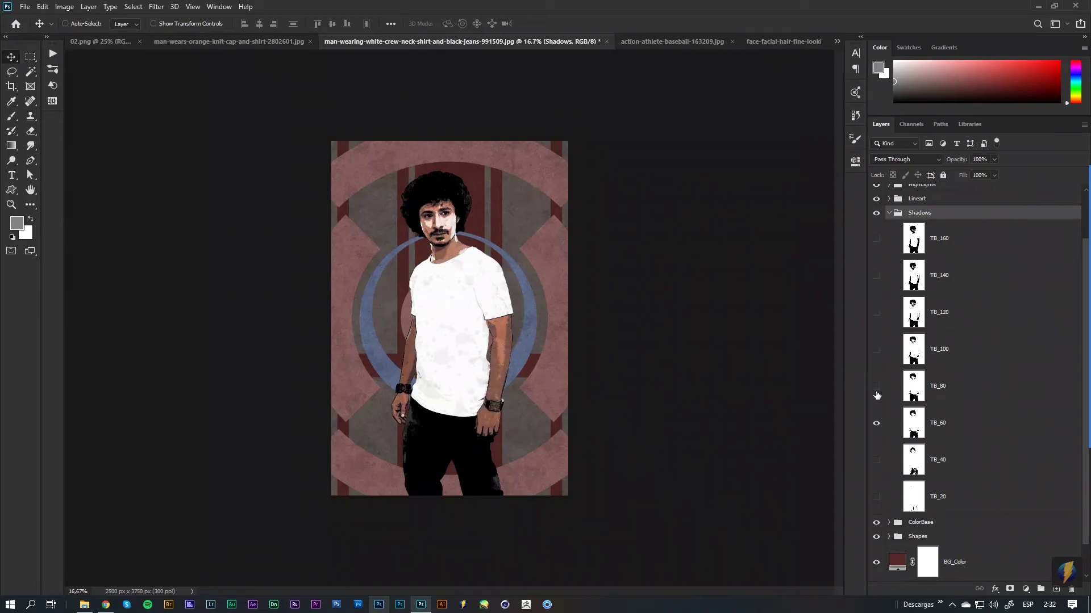
{"action": "left_click", "coordinate": [876, 394]}
{"action": "left_click", "coordinate": [875, 388]}
{"action": "left_click", "coordinate": [889, 213]}
{"action": "left_click", "coordinate": [901, 262]}
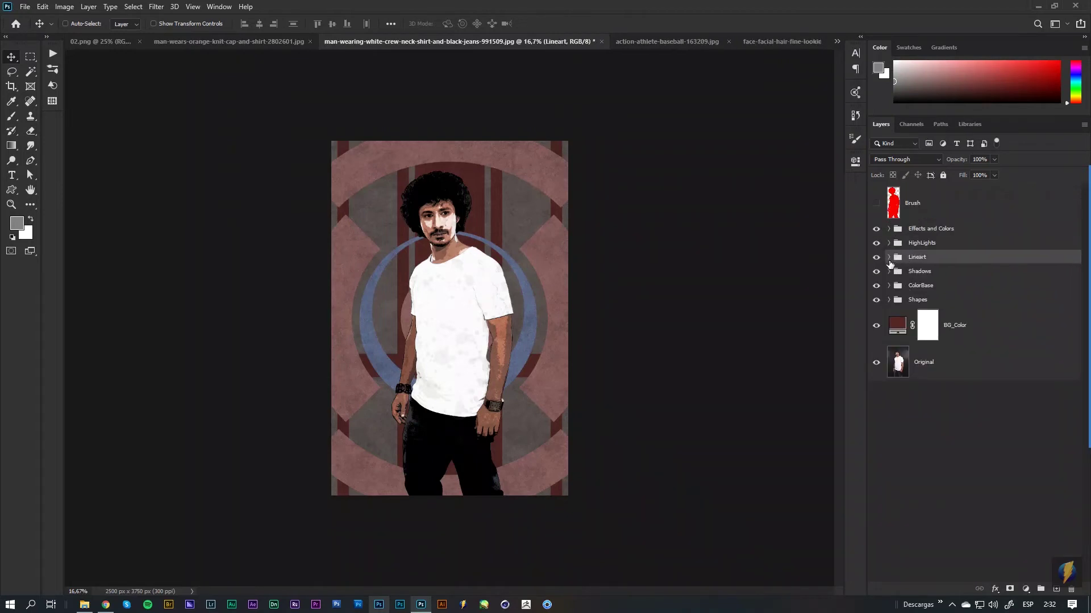
Step: Show the B/W_LineArt layer and open its Levels_LineArt adjustment settings
{"action": "left_click", "coordinate": [889, 258]}
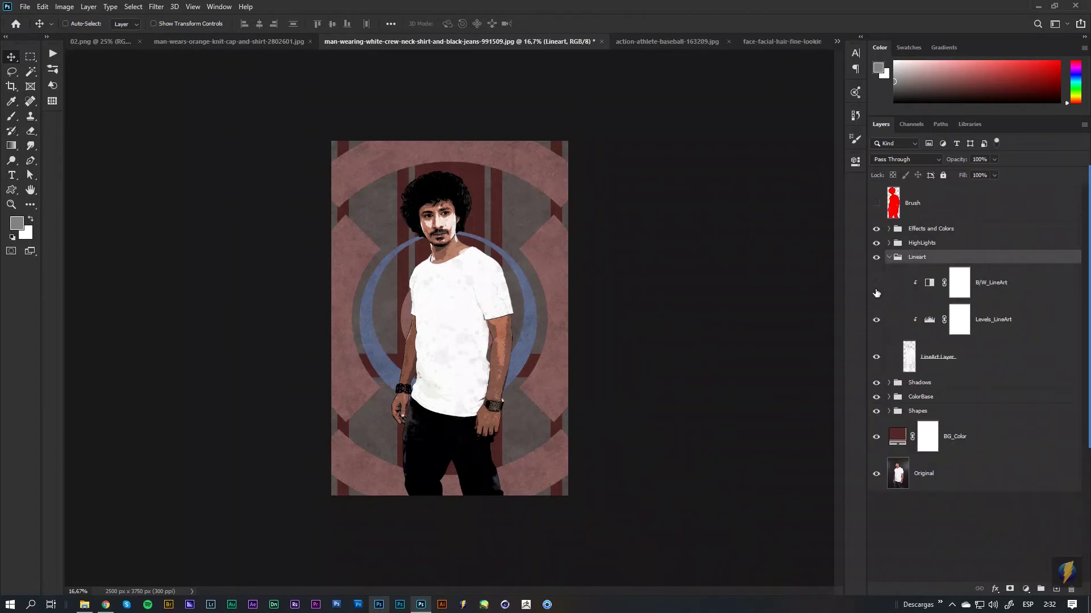
{"action": "left_click", "coordinate": [876, 283]}
{"action": "double_click", "coordinate": [928, 320]}
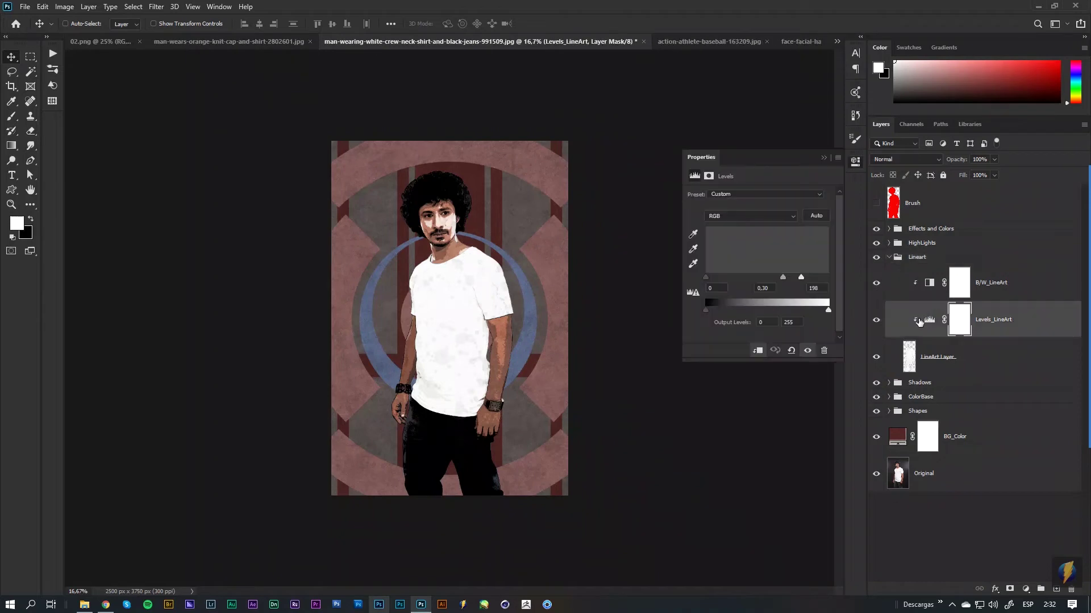
{"action": "mouse_move", "coordinate": [802, 277]}
{"action": "left_mouse_down"}
{"action": "mouse_move", "coordinate": [826, 278]}
{"action": "mouse_move", "coordinate": [770, 278]}
{"action": "mouse_move", "coordinate": [804, 278]}
{"action": "left_mouse_up"}
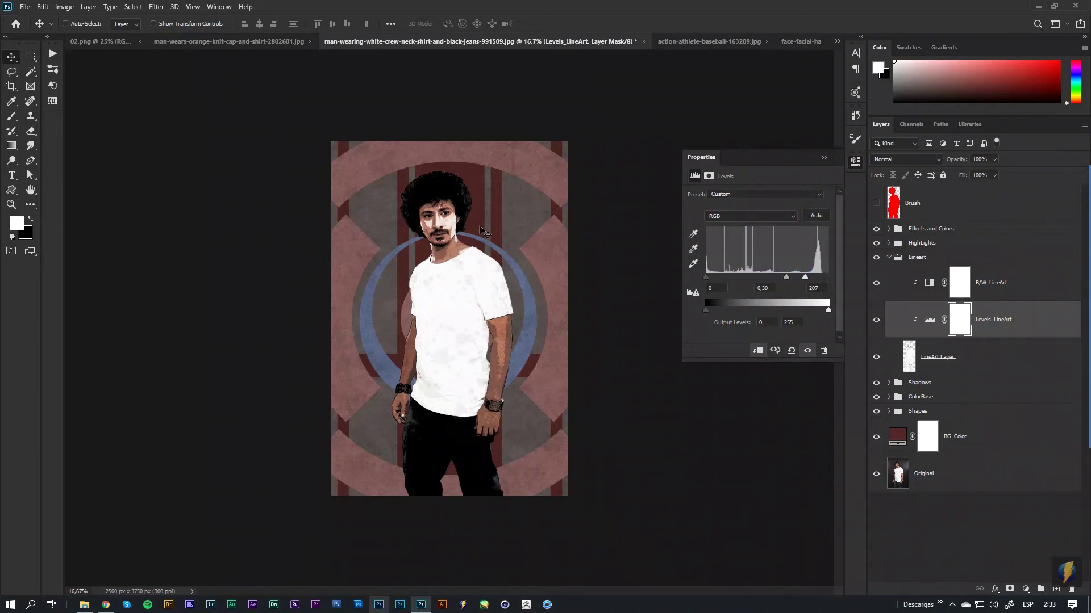
Step: Set the Levels_LineArt white input to 200, check the shirt and face, and select the Lineart group
{"action": "key", "text": "ctrl+plus"}
{"action": "key", "text": "ctrl+plus"}
{"action": "key", "text": "ctrl+plus"}
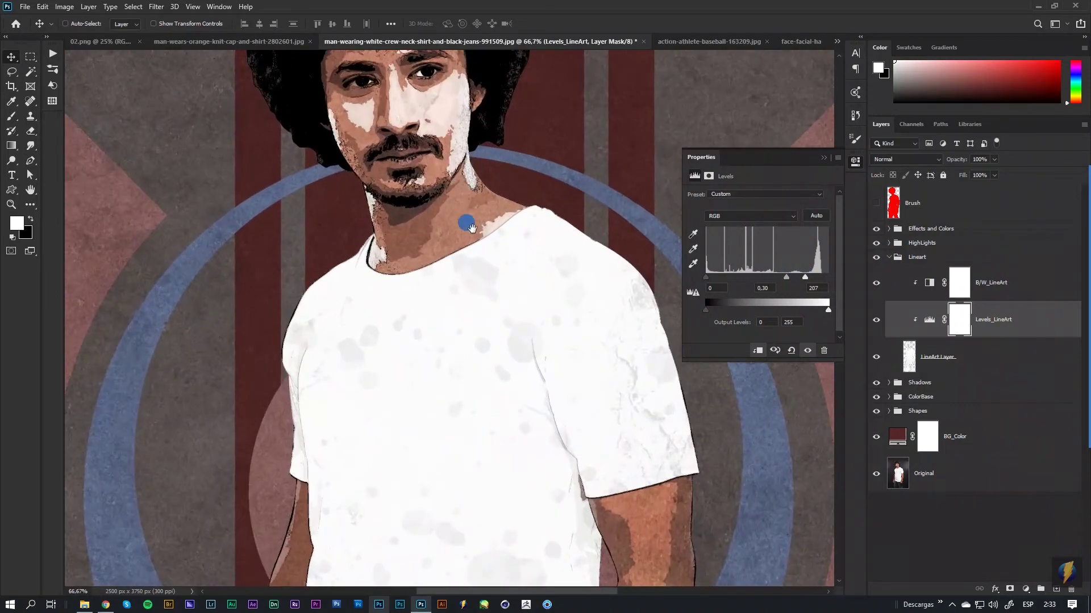
{"action": "key", "text": "ctrl+plus"}
{"action": "mouse_move", "coordinate": [805, 277]}
{"action": "left_mouse_down"}
{"action": "mouse_move", "coordinate": [830, 277]}
{"action": "mouse_move", "coordinate": [742, 281]}
{"action": "mouse_move", "coordinate": [802, 277]}
{"action": "left_mouse_up"}
{"action": "left_click_drag", "start_coordinate": [612, 348], "coordinate": [522, 232]}
{"action": "key", "text": "ctrl+minus"}
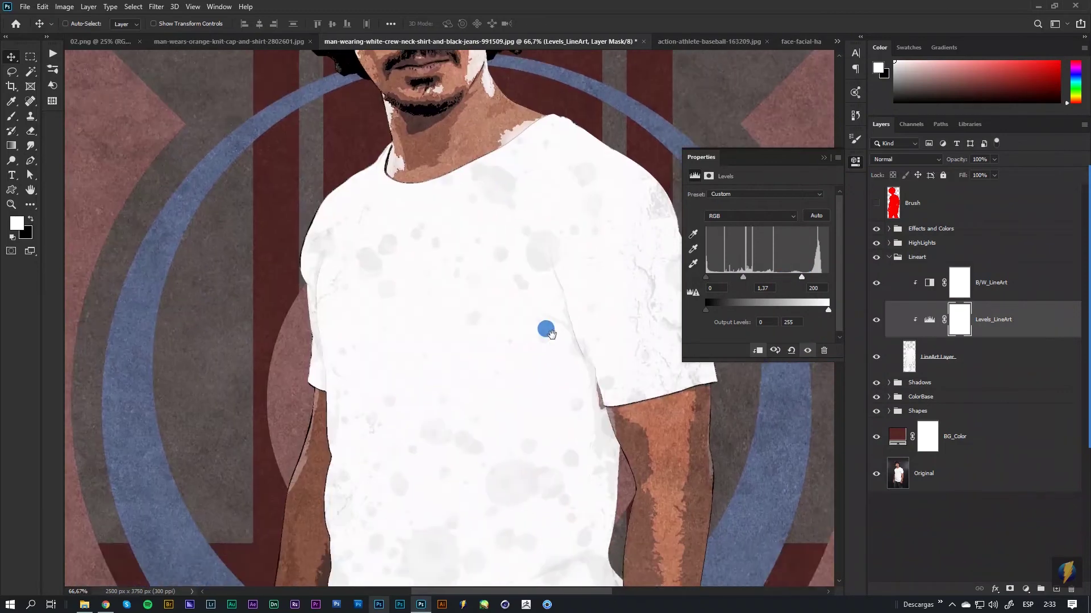
{"action": "mouse_move", "coordinate": [546, 329]}
{"action": "left_mouse_down"}
{"action": "mouse_move", "coordinate": [516, 176]}
{"action": "mouse_move", "coordinate": [513, 444]}
{"action": "left_mouse_up"}
{"action": "left_click_drag", "start_coordinate": [501, 319], "coordinate": [506, 431]}
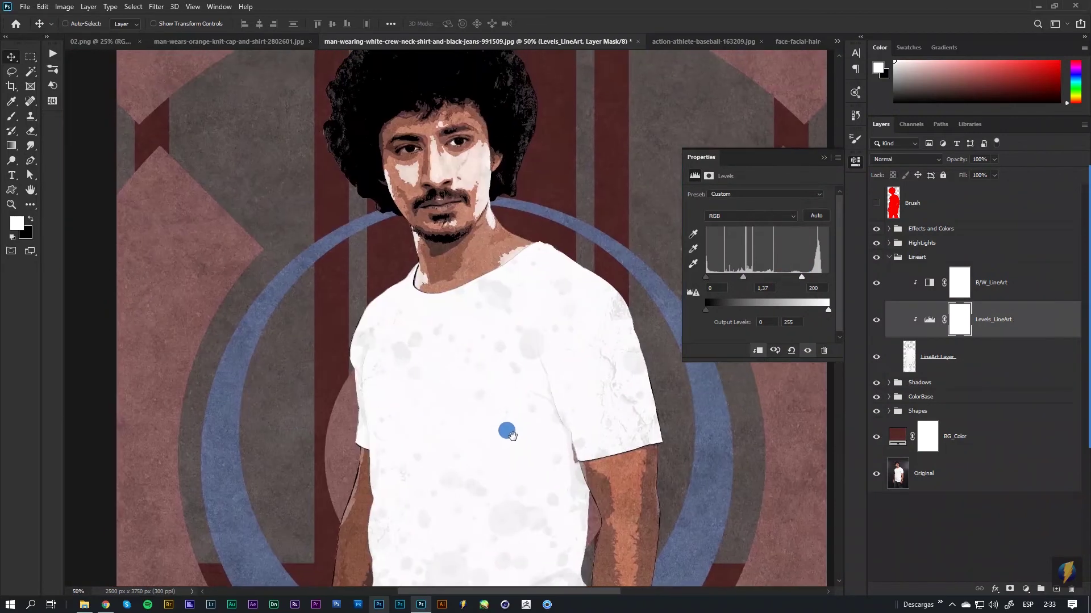
{"action": "left_click", "coordinate": [856, 161]}
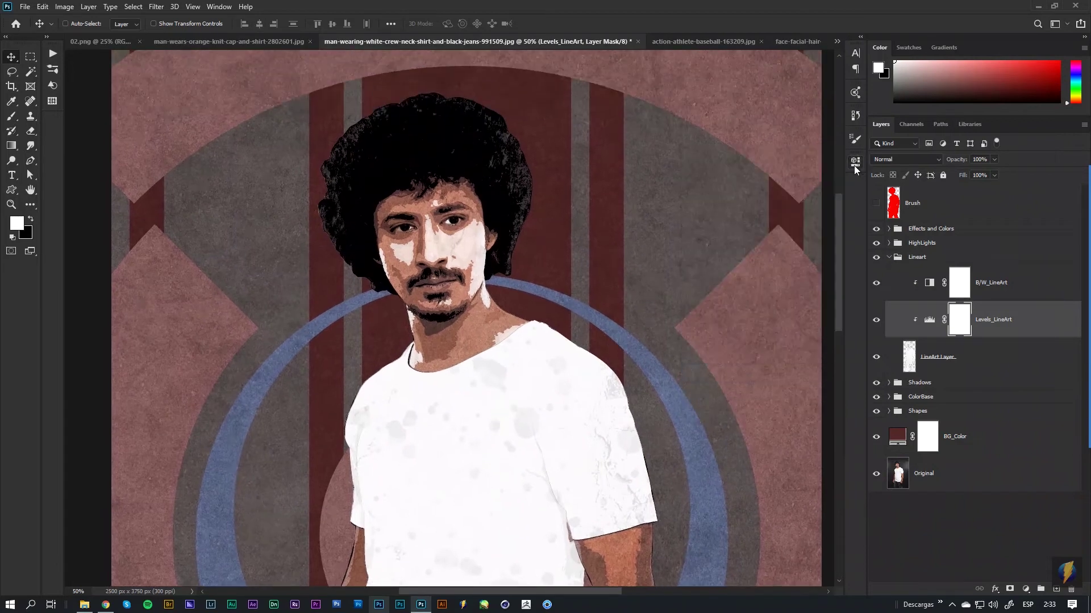
{"action": "left_click", "coordinate": [910, 262]}
Step: In the HighLights group, hide TB_170 and show TB_230 across the whole poster
{"action": "left_click", "coordinate": [889, 257]}
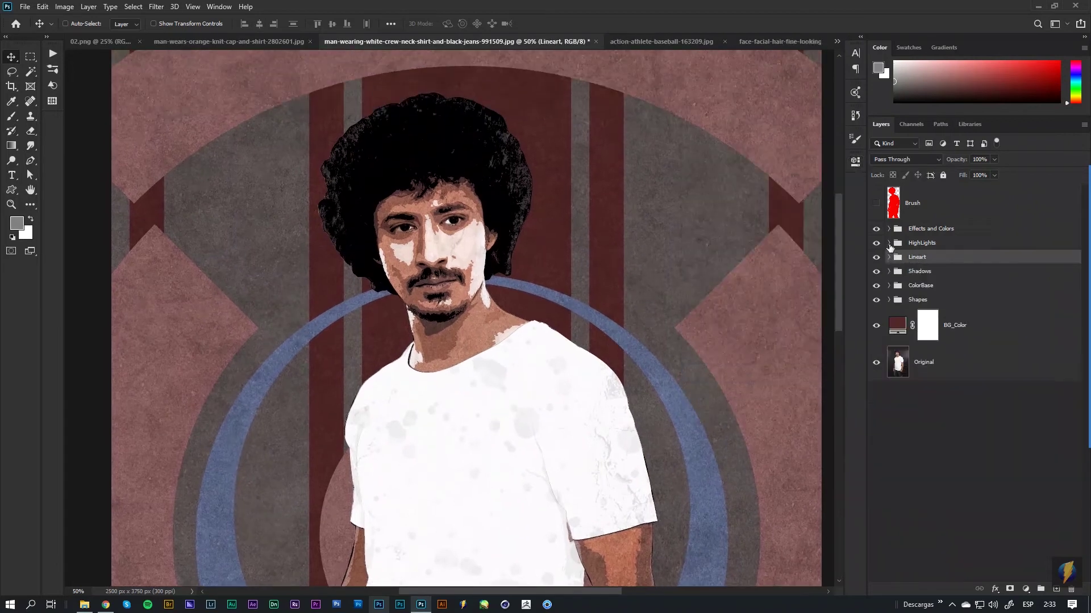
{"action": "left_click", "coordinate": [876, 307]}
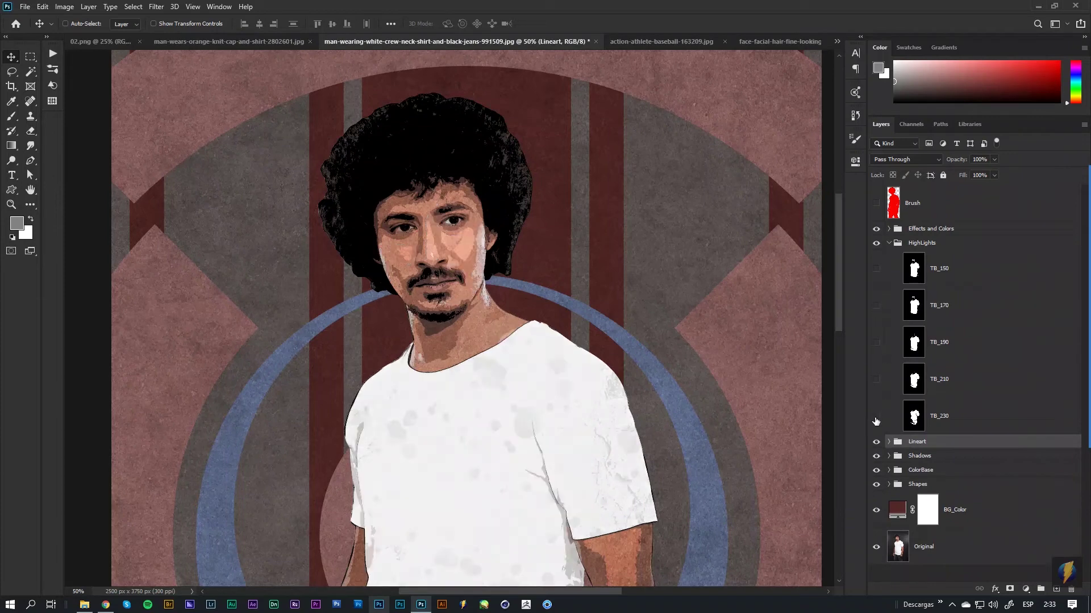
{"action": "left_click", "coordinate": [875, 417]}
{"action": "key", "text": "ctrl+minus"}
{"action": "key", "text": "ctrl+minus"}
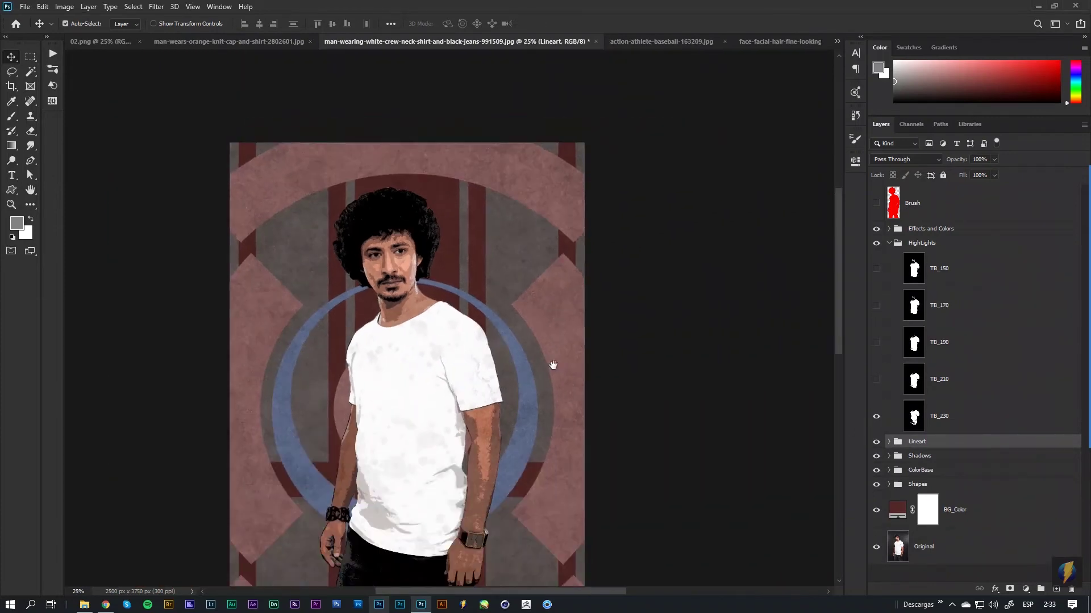
{"action": "left_click_drag", "start_coordinate": [553, 363], "coordinate": [589, 287]}
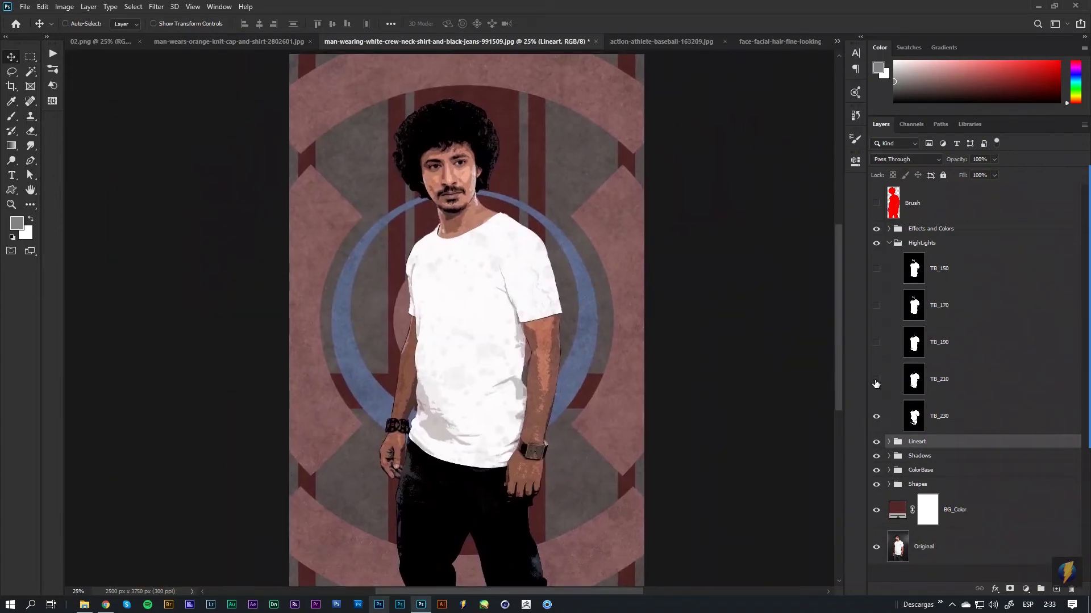
Step: Compare the TB_210, TB_190 and TB_170 highlights, then hide TB_150 through TB_210
{"action": "left_click", "coordinate": [876, 381]}
{"action": "left_click", "coordinate": [875, 342]}
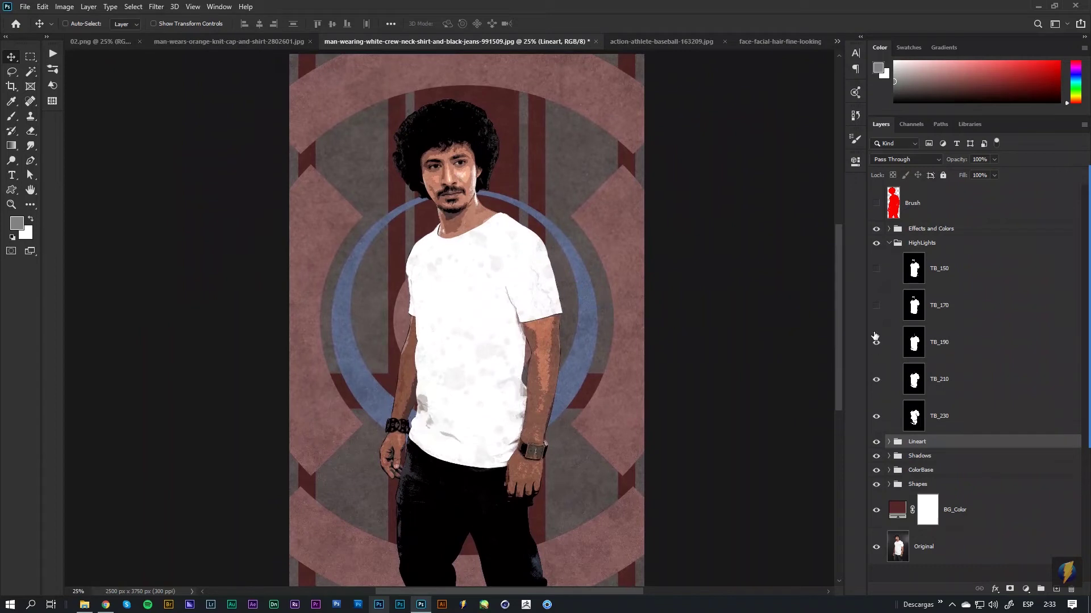
{"action": "left_click", "coordinate": [875, 307]}
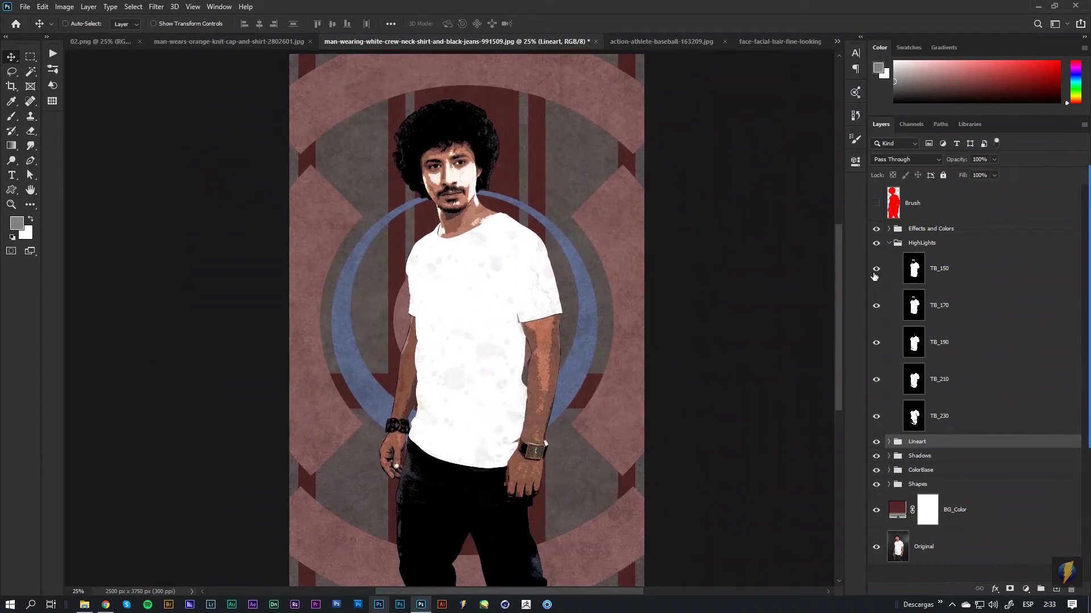
{"action": "left_click", "coordinate": [876, 268]}
{"action": "left_click", "coordinate": [876, 305]}
{"action": "left_click", "coordinate": [876, 342]}
{"action": "left_click", "coordinate": [876, 379]}
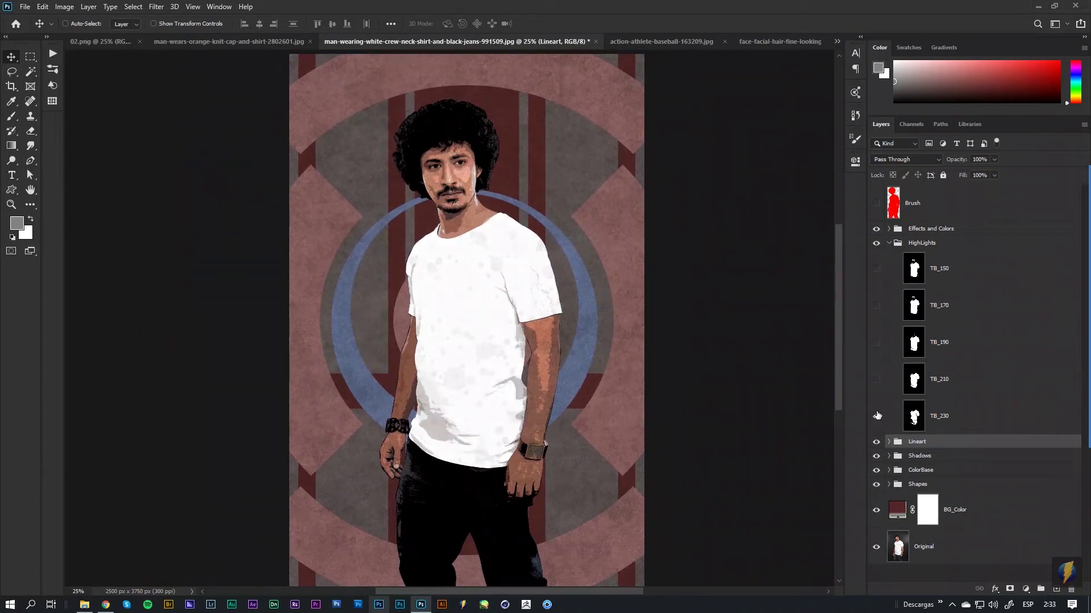
{"action": "left_click", "coordinate": [876, 415]}
{"action": "left_click", "coordinate": [888, 244]}
Step: Hide the Grunge Effect group and show the PD1 halftone dot layer, zooming in on the shirt
{"action": "left_click", "coordinate": [889, 229]}
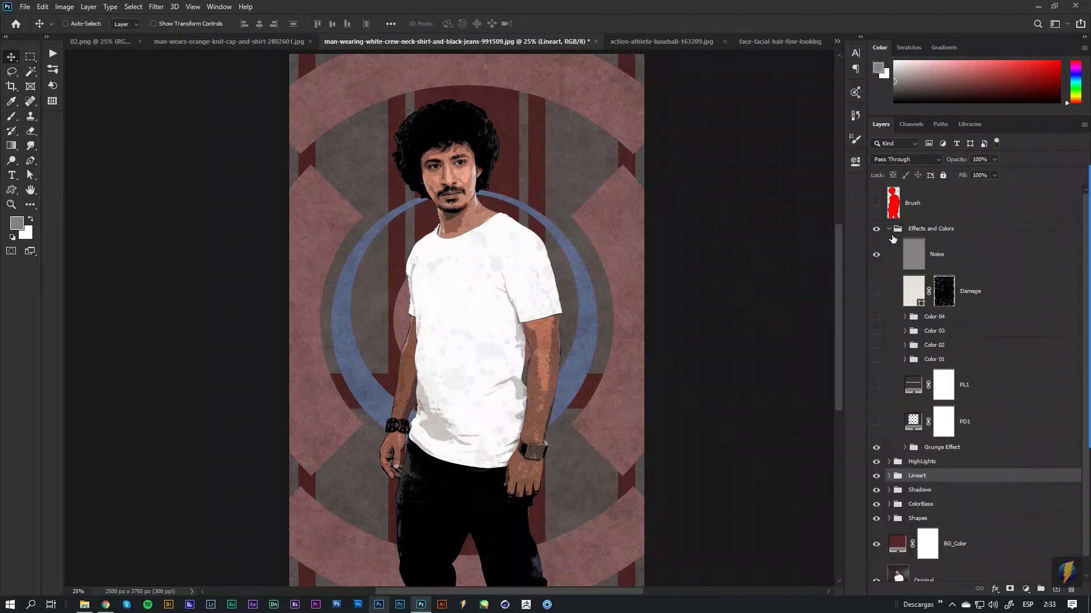
{"action": "left_click", "coordinate": [932, 447]}
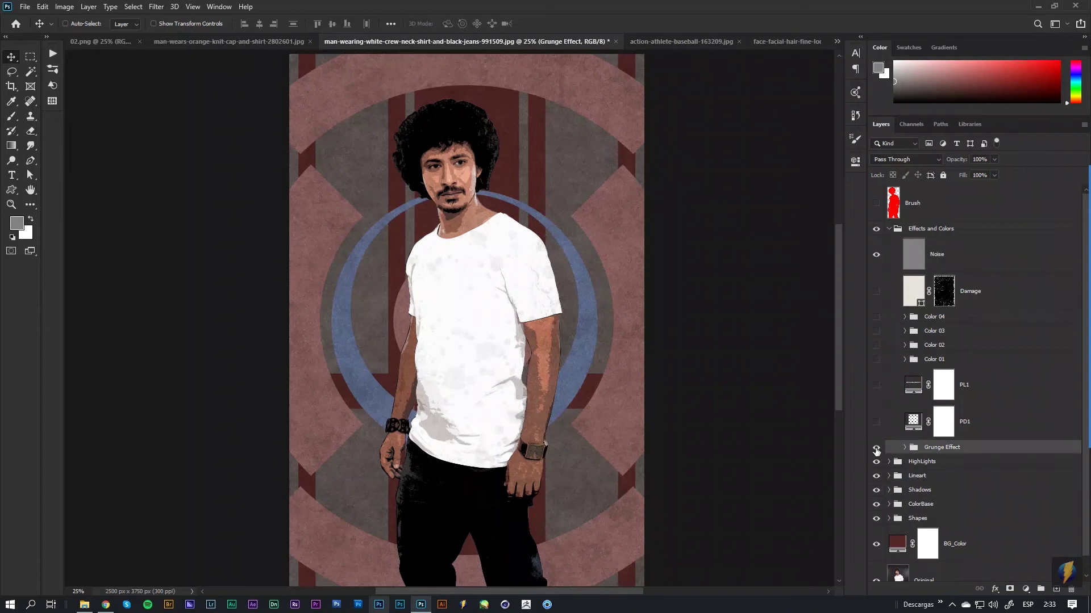
{"action": "left_click", "coordinate": [876, 449]}
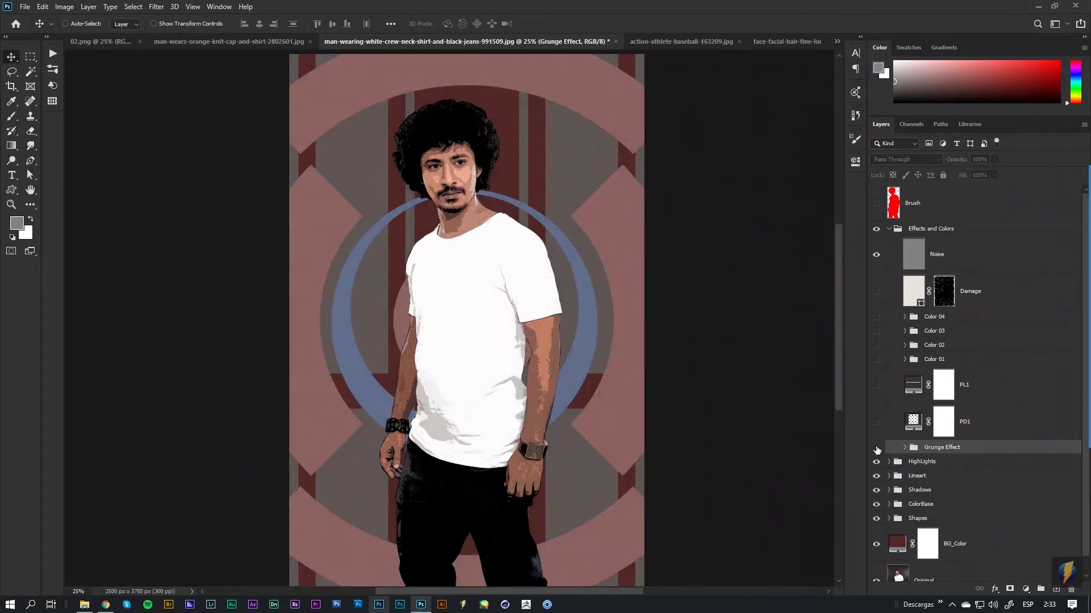
{"action": "left_click", "coordinate": [875, 448]}
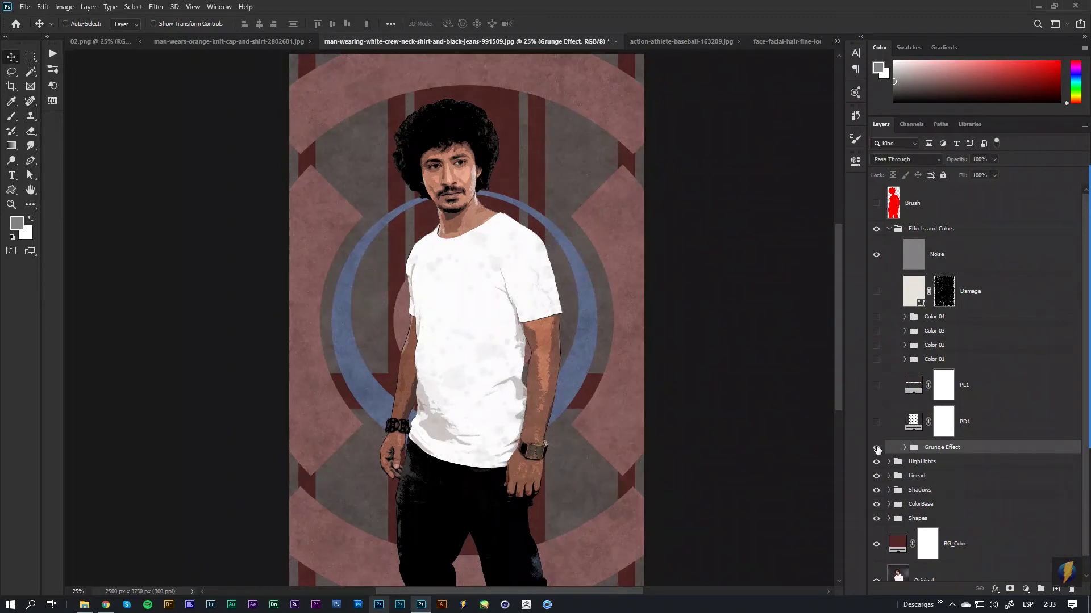
{"action": "left_click", "coordinate": [876, 449]}
{"action": "left_click", "coordinate": [875, 423]}
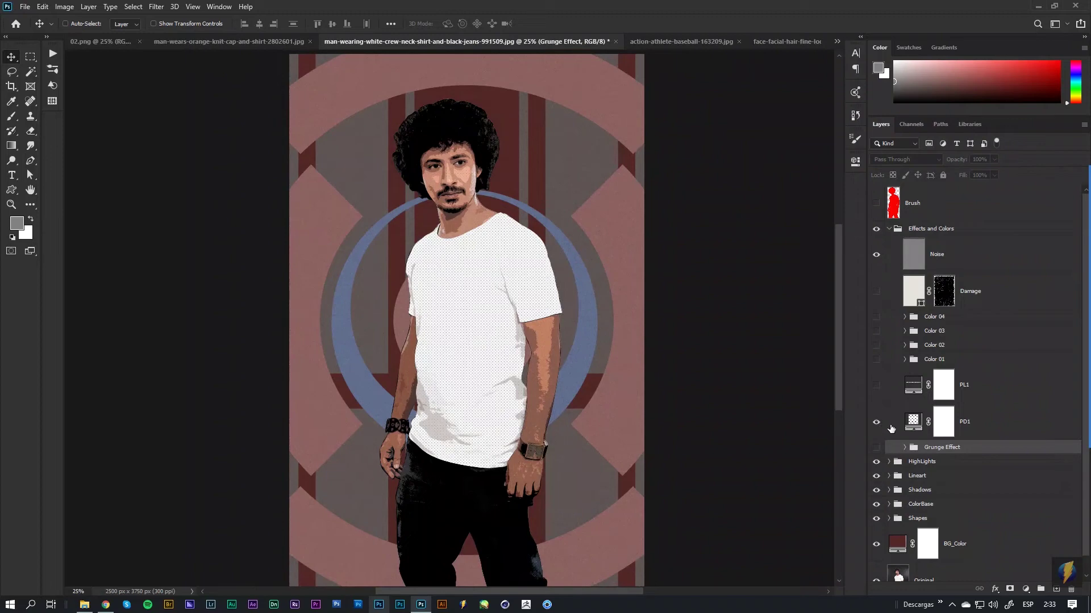
{"action": "scroll", "coordinate": [499, 284], "scroll_direction": "up", "scroll_amount": 2}
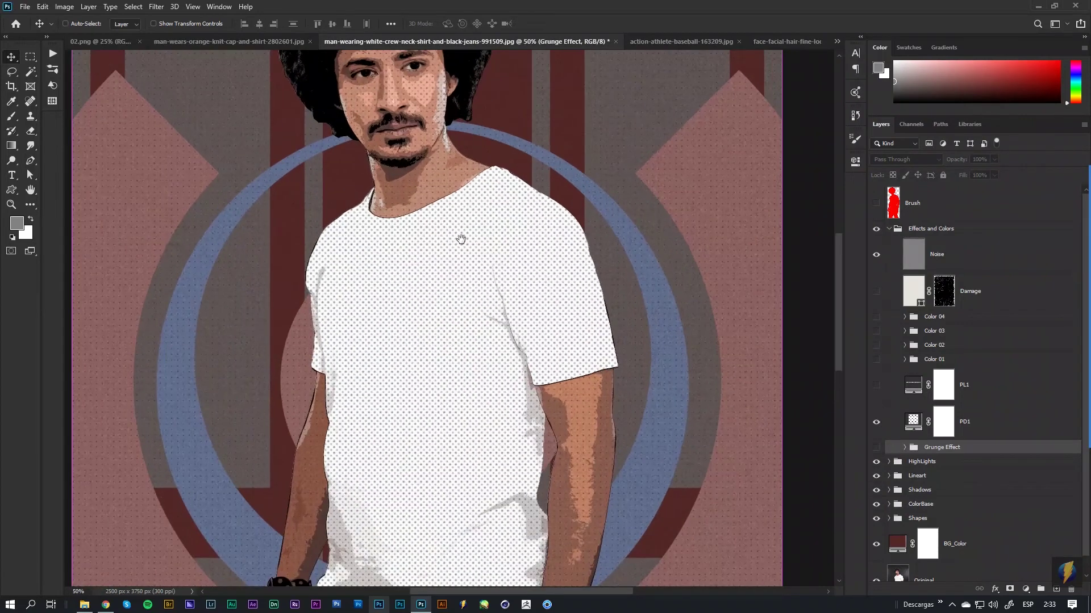
{"action": "left_click_drag", "start_coordinate": [456, 236], "coordinate": [546, 380]}
Step: Turn the Grunge Effect group back on and compare Texture_03 on and off
{"action": "left_click_drag", "start_coordinate": [594, 312], "coordinate": [546, 414]}
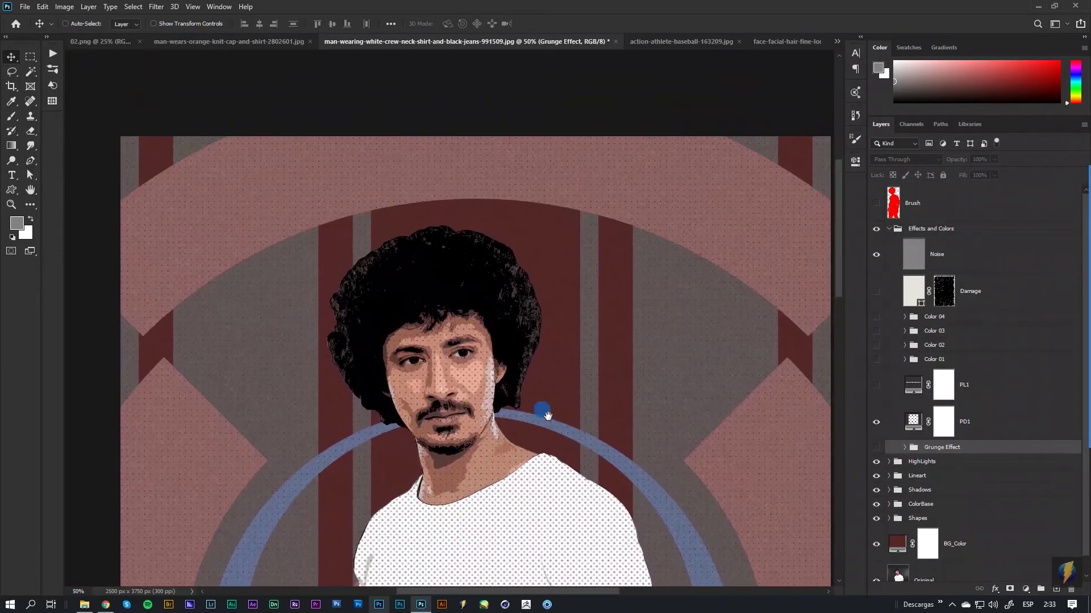
{"action": "left_click_drag", "start_coordinate": [526, 351], "coordinate": [531, 151]}
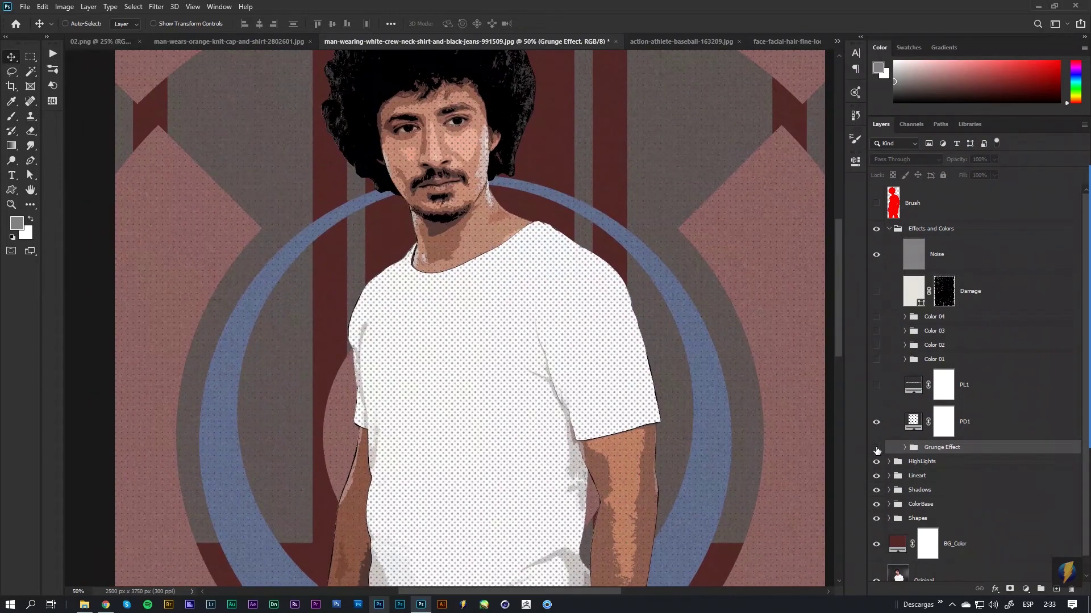
{"action": "left_click", "coordinate": [876, 447]}
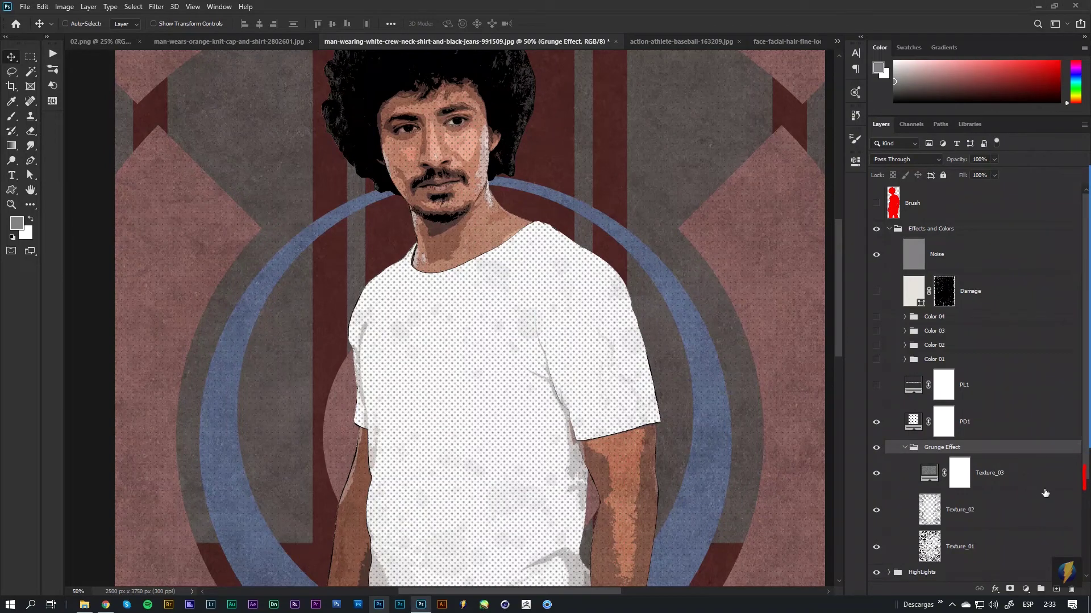
{"action": "scroll", "coordinate": [1086, 508], "scroll_direction": "down", "scroll_amount": 3}
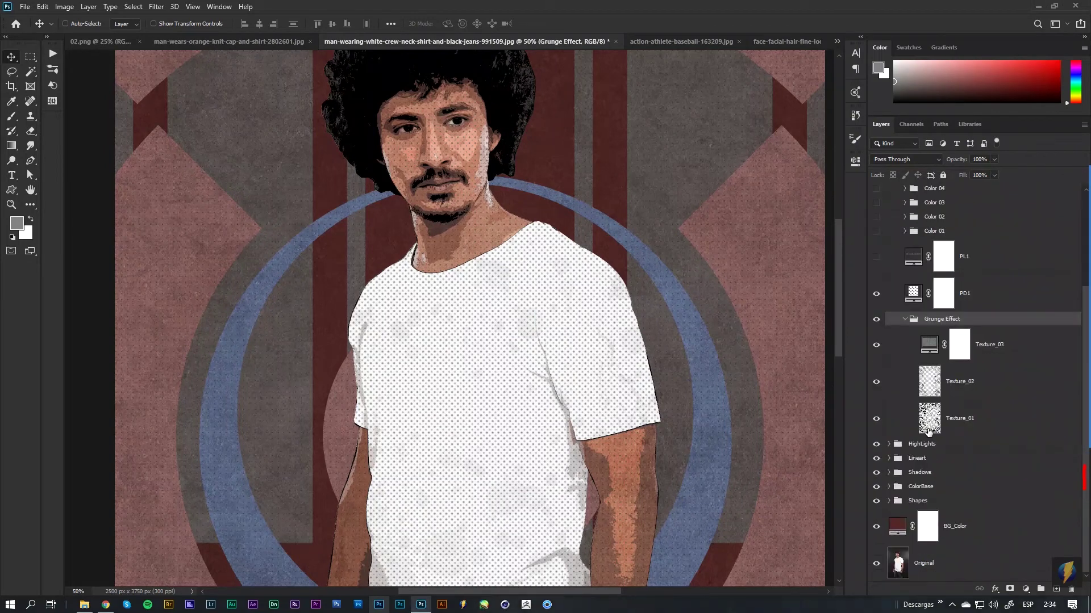
{"action": "left_click", "coordinate": [978, 347]}
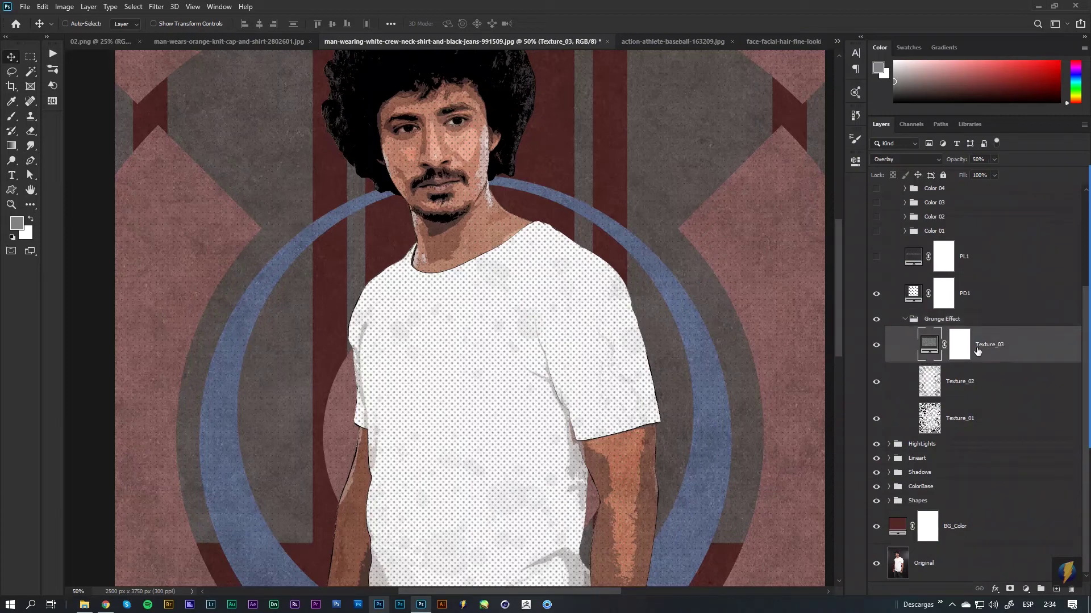
{"action": "left_click", "coordinate": [876, 347]}
{"action": "left_click", "coordinate": [877, 348]}
Step: Toggle Texture_01 and Texture_02, hide Texture_03, and collapse the Grunge Effect group
{"action": "left_click", "coordinate": [875, 384]}
{"action": "left_click", "coordinate": [877, 426]}
{"action": "left_click", "coordinate": [875, 428]}
{"action": "key", "text": "ctrl+minus"}
{"action": "key", "text": "ctrl+minus"}
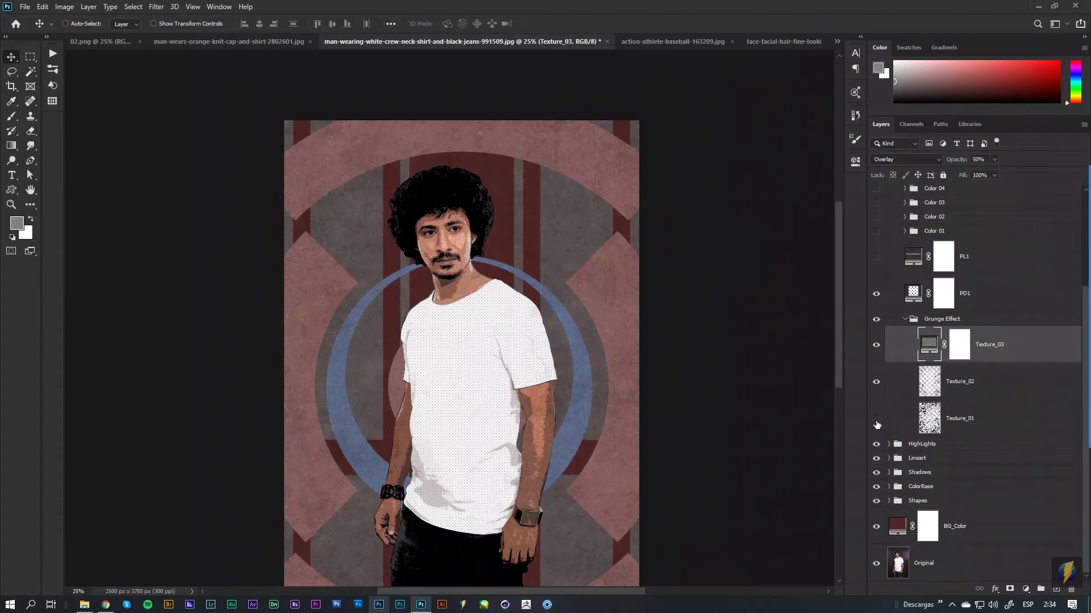
{"action": "left_click", "coordinate": [875, 390]}
{"action": "left_click", "coordinate": [875, 345]}
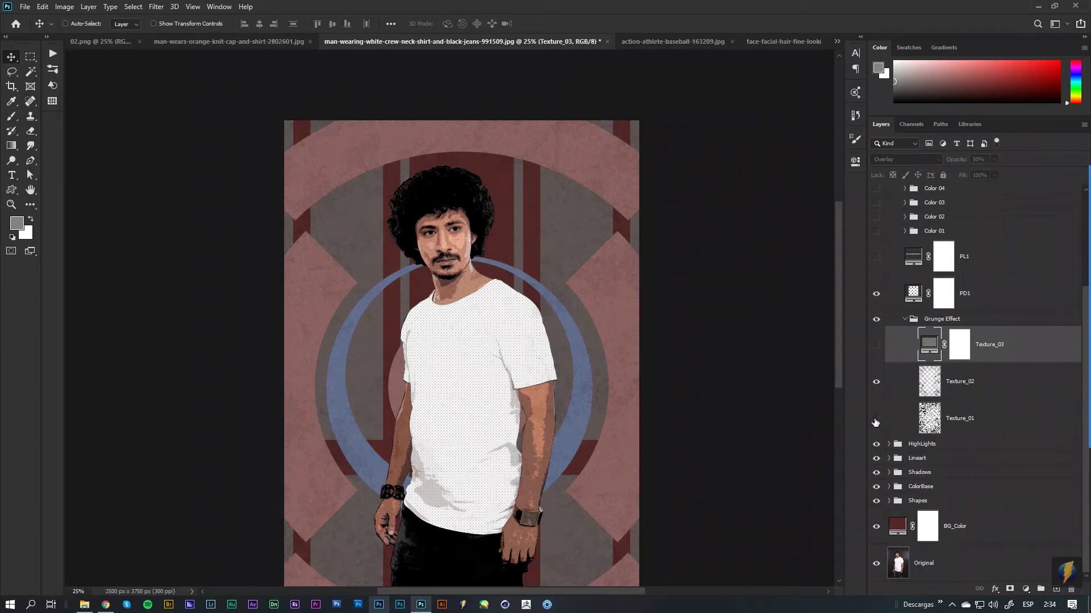
{"action": "left_click", "coordinate": [903, 318]}
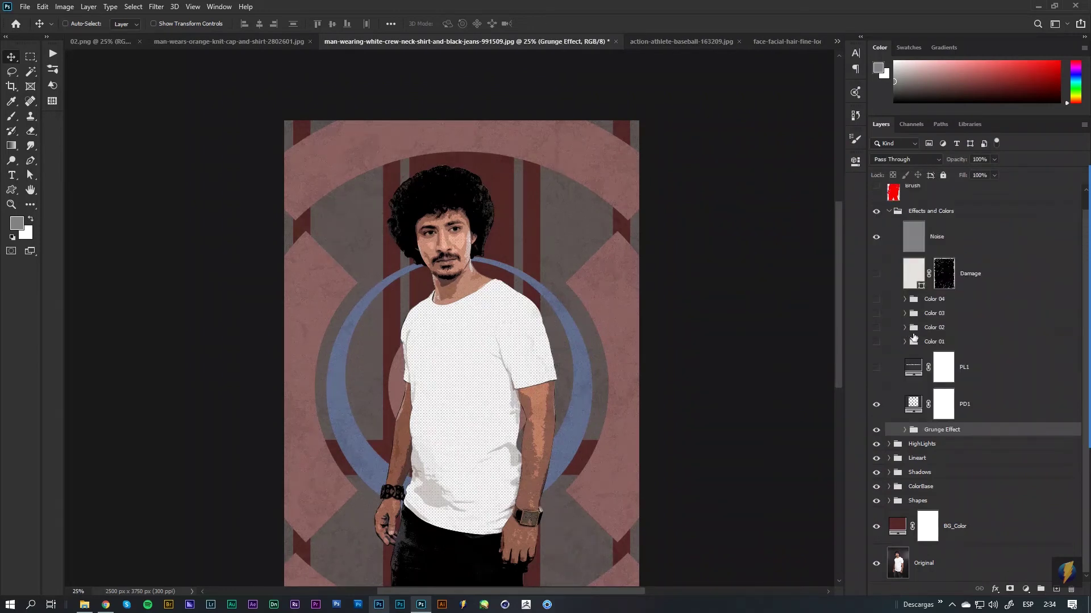
Step: Inspect the portrait up close, then turn the Damage layer back on
{"action": "left_click", "coordinate": [384, 277], "text": "ctrl"}
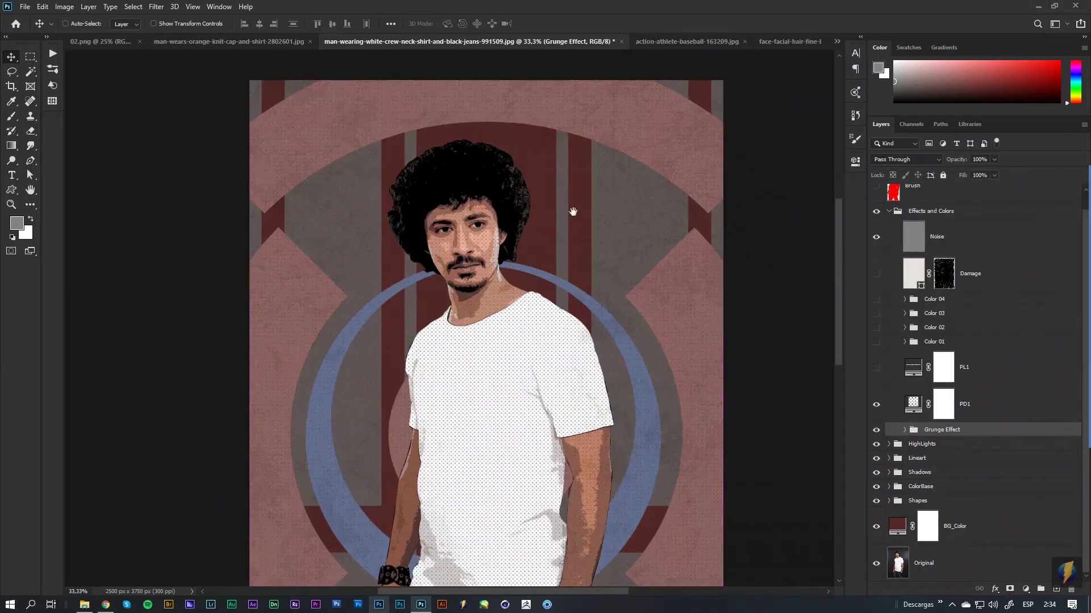
{"action": "left_click", "coordinate": [562, 257], "text": "ctrl"}
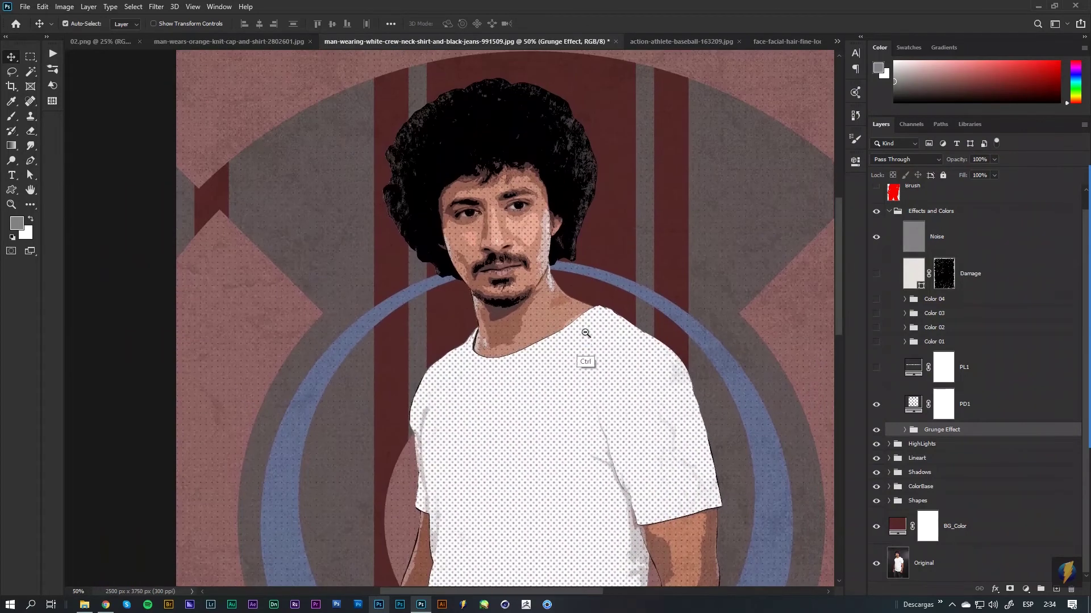
{"action": "left_click", "coordinate": [586, 334], "text": "ctrl+alt"}
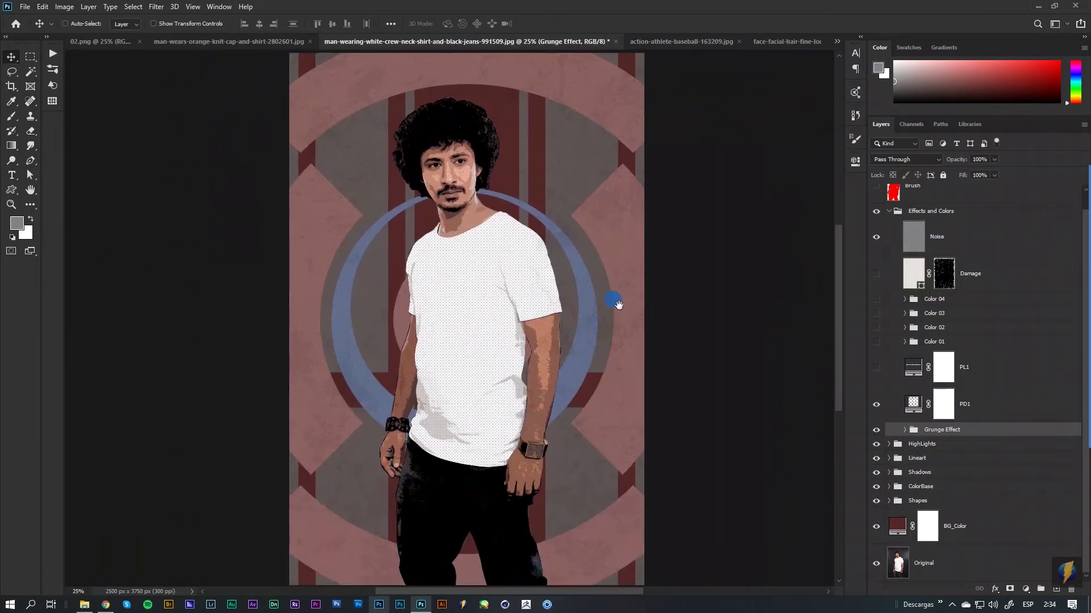
{"action": "left_click_drag", "start_coordinate": [580, 404], "coordinate": [621, 297]}
{"action": "left_click", "coordinate": [875, 275]}
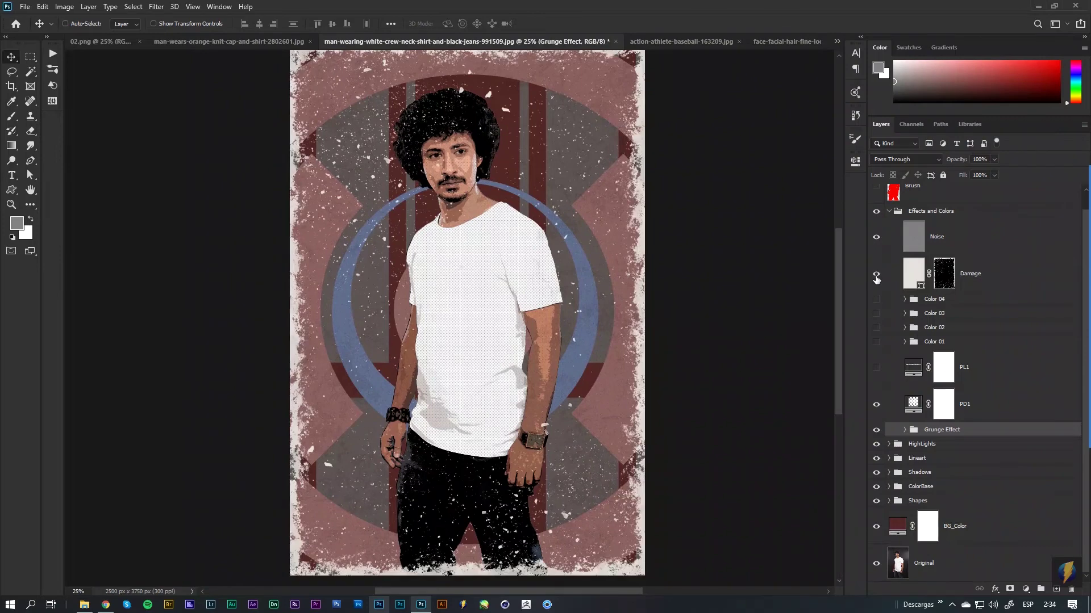
Step: Recolour the Damage fill to dark brown 342020 in the Color Picker
{"action": "double_click", "coordinate": [913, 277]}
{"action": "mouse_move", "coordinate": [749, 208]}
{"action": "left_mouse_down"}
{"action": "mouse_move", "coordinate": [745, 221]}
{"action": "mouse_move", "coordinate": [757, 222]}
{"action": "left_mouse_up"}
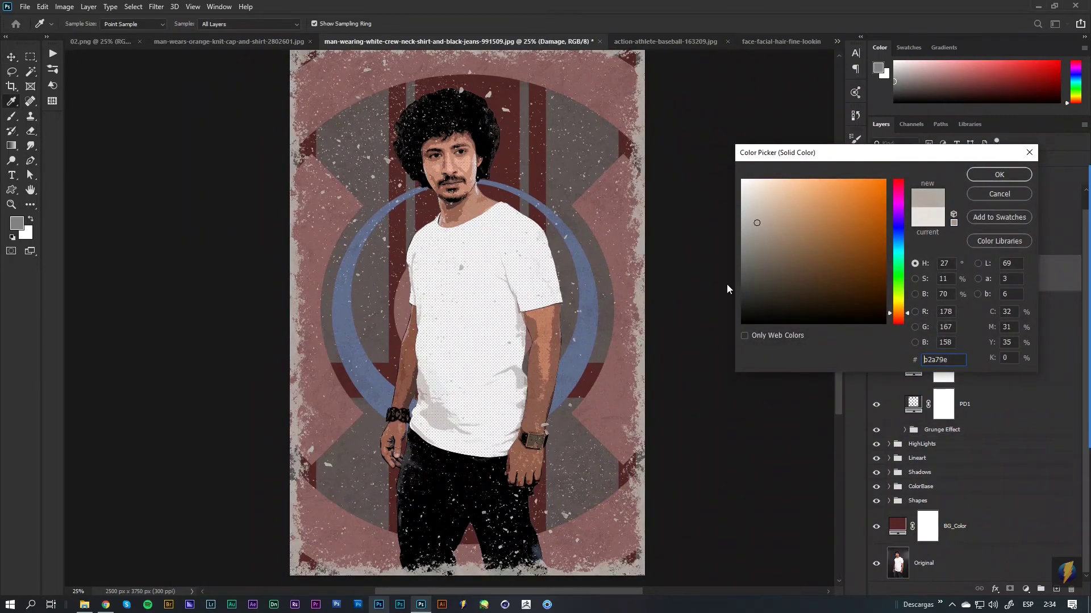
{"action": "left_click", "coordinate": [621, 522]}
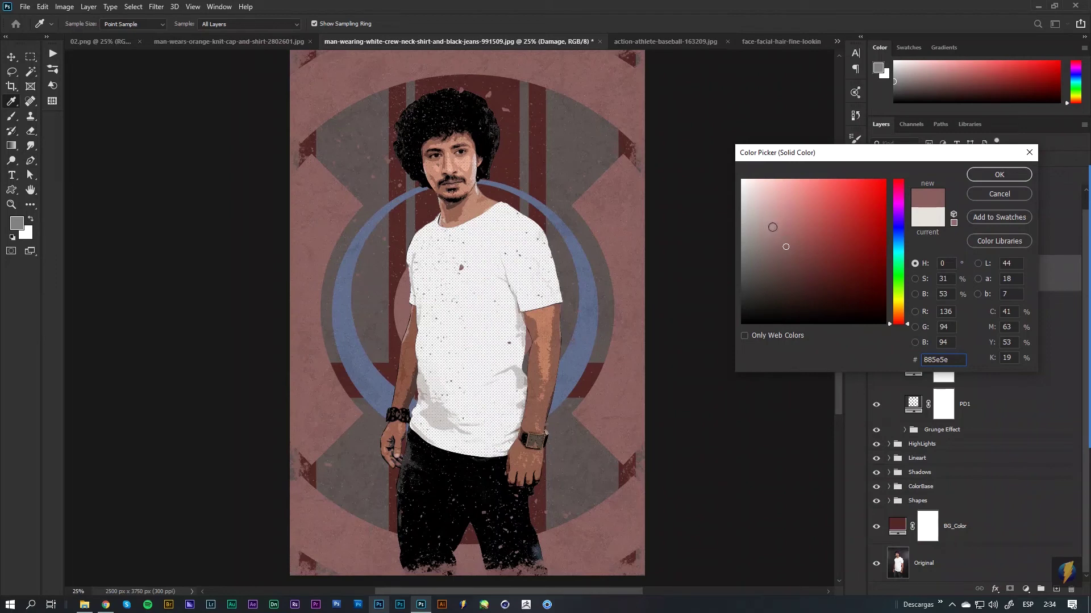
{"action": "left_click_drag", "start_coordinate": [528, 256], "coordinate": [536, 289]}
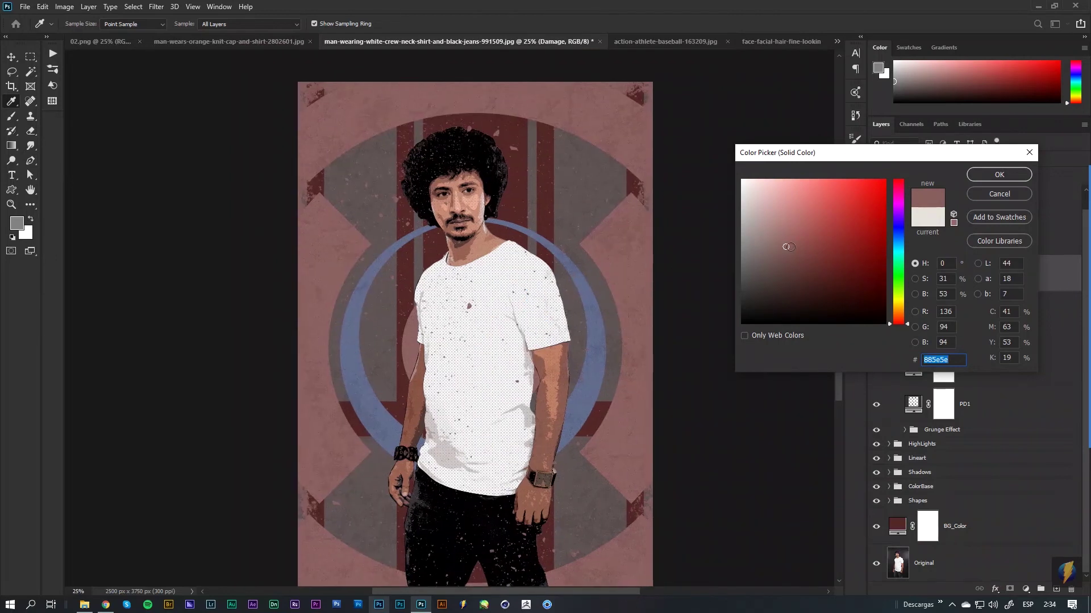
{"action": "mouse_move", "coordinate": [789, 250]}
{"action": "left_mouse_down"}
{"action": "mouse_move", "coordinate": [801, 266]}
{"action": "mouse_move", "coordinate": [785, 270]}
{"action": "left_mouse_up"}
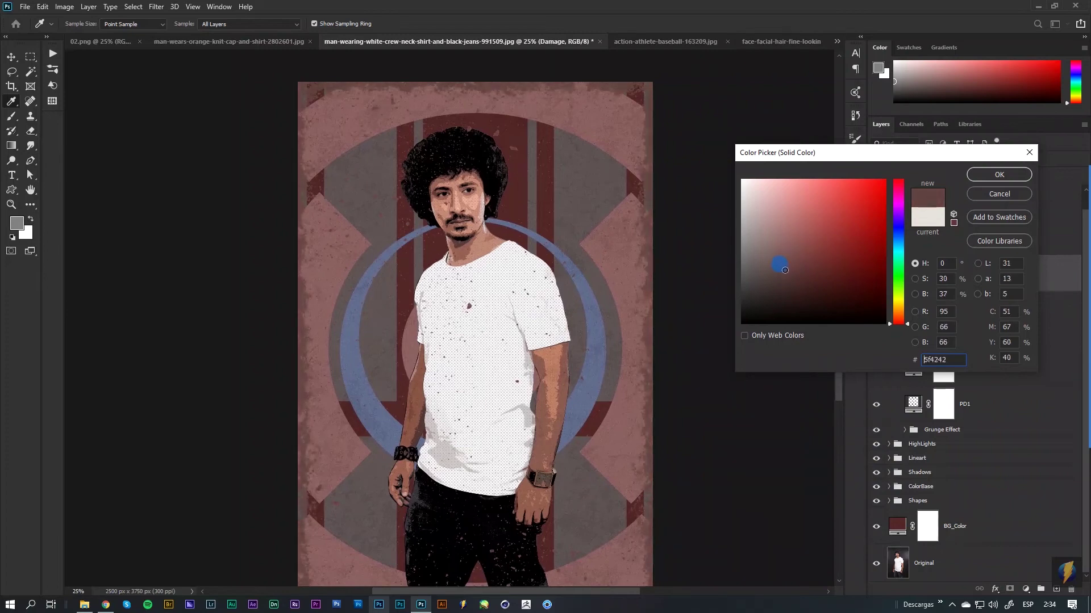
{"action": "left_click_drag", "start_coordinate": [552, 442], "coordinate": [541, 431]}
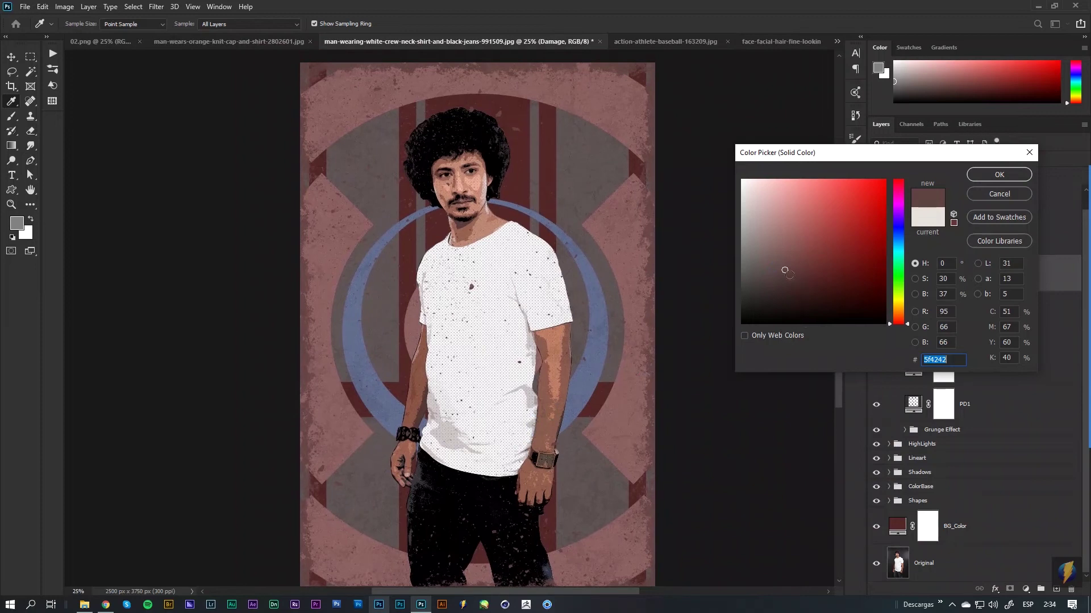
{"action": "left_click", "coordinate": [794, 288]}
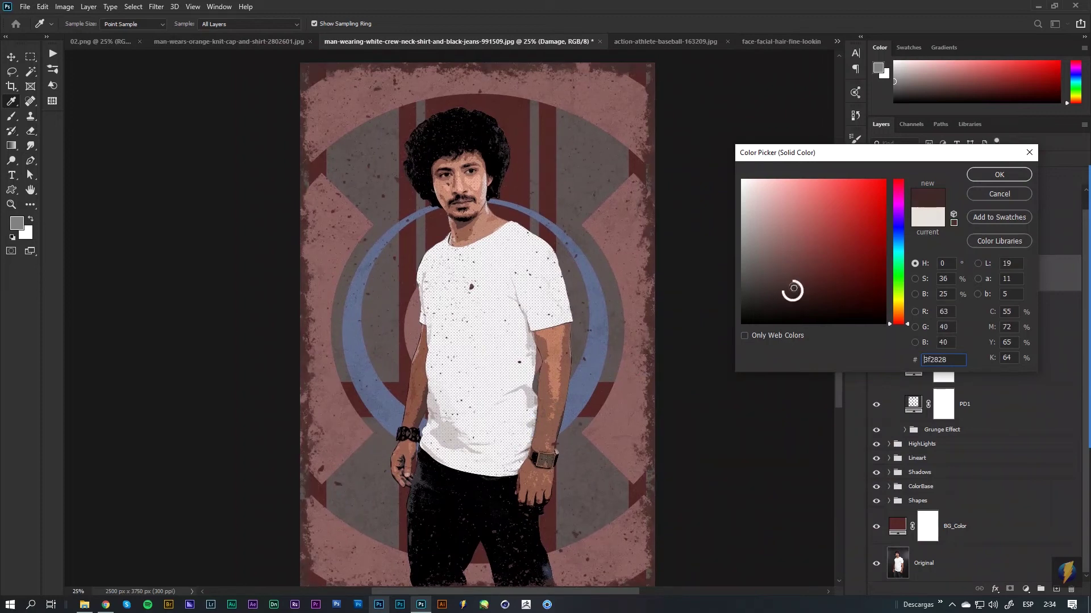
{"action": "left_click_drag", "start_coordinate": [794, 287], "coordinate": [797, 294]}
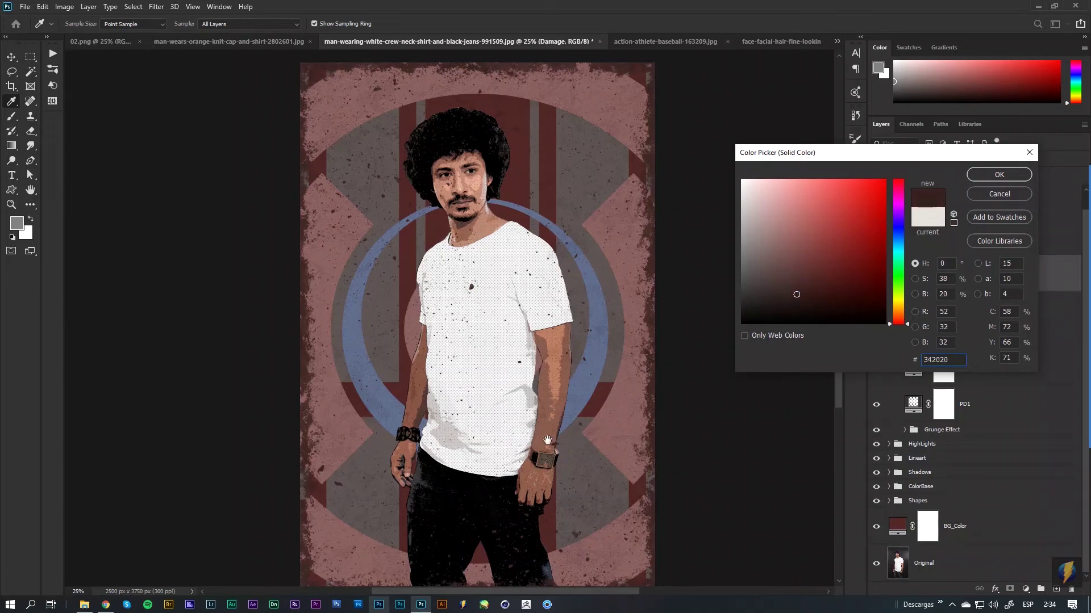
{"action": "scroll", "coordinate": [531, 382], "scroll_direction": "down", "scroll_amount": 3}
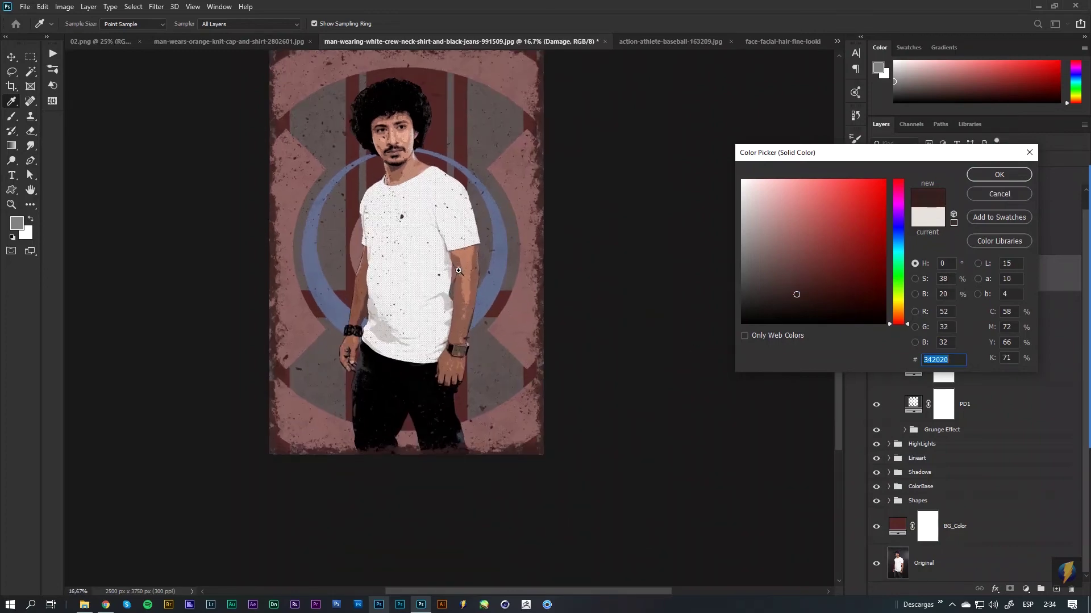
{"action": "scroll", "coordinate": [459, 271], "scroll_direction": "up", "scroll_amount": 2}
Step: Apply the 342020 Damage colour and zoom in on the man's face
{"action": "left_click", "coordinate": [999, 174]}
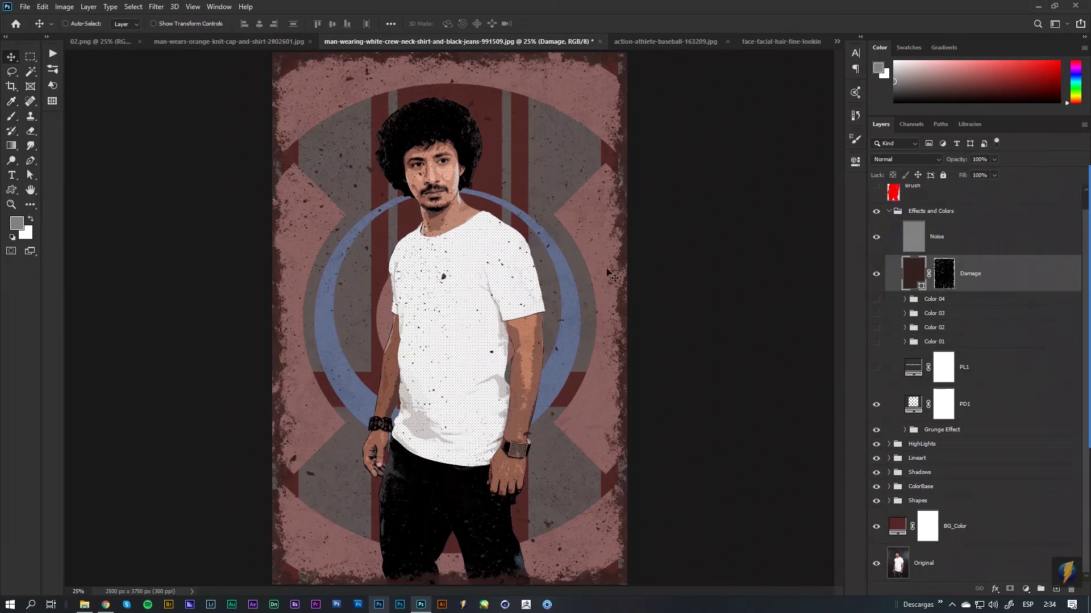
{"action": "scroll", "coordinate": [458, 188], "scroll_direction": "up", "scroll_amount": 3}
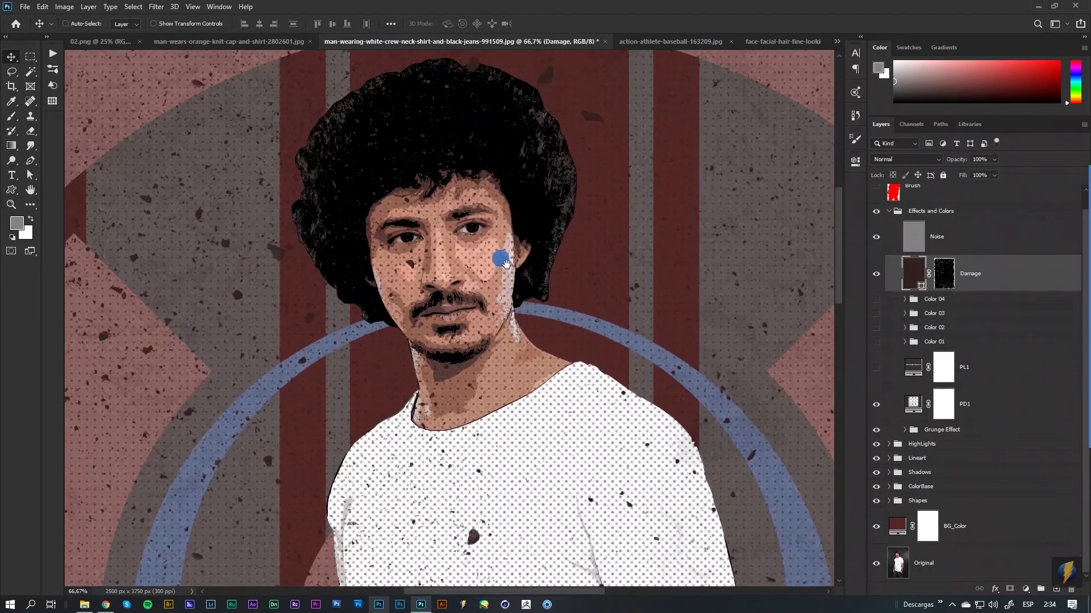
{"action": "left_click_drag", "start_coordinate": [505, 263], "coordinate": [512, 271]}
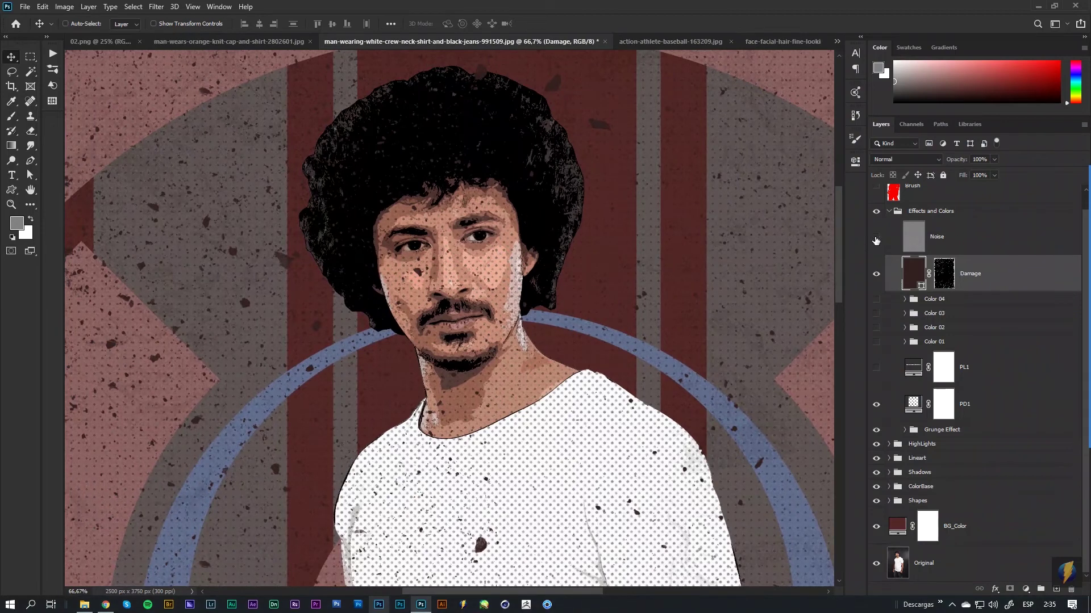
Step: Zoom back out and fit the whole poster in the window
{"action": "scroll", "coordinate": [560, 343], "scroll_direction": "down", "scroll_amount": 1}
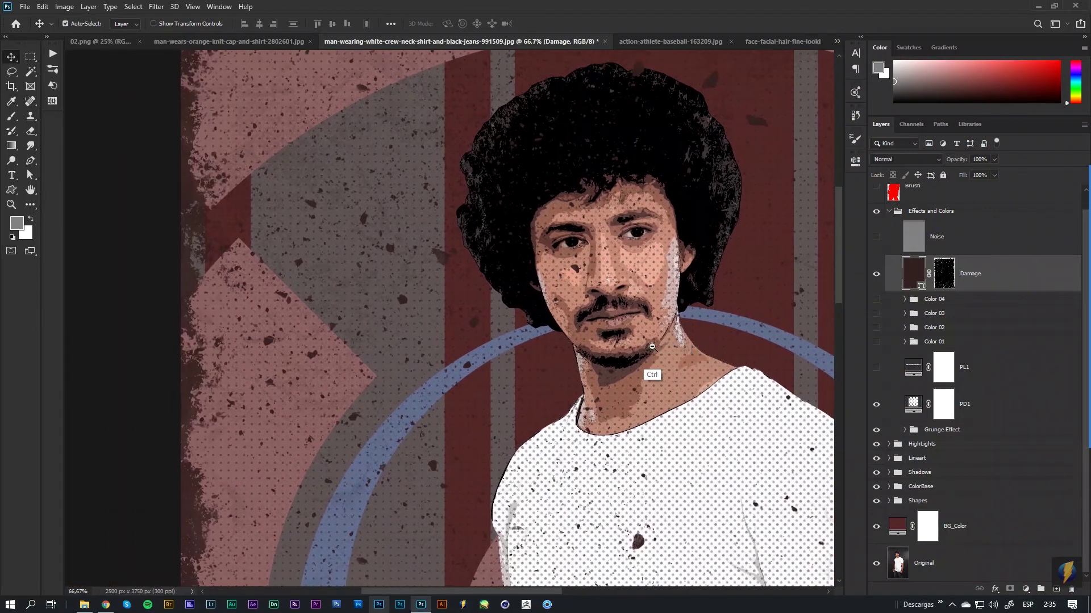
{"action": "scroll", "coordinate": [660, 365], "scroll_direction": "down", "scroll_amount": 1}
{"action": "left_click_drag", "start_coordinate": [660, 365], "coordinate": [511, 335]}
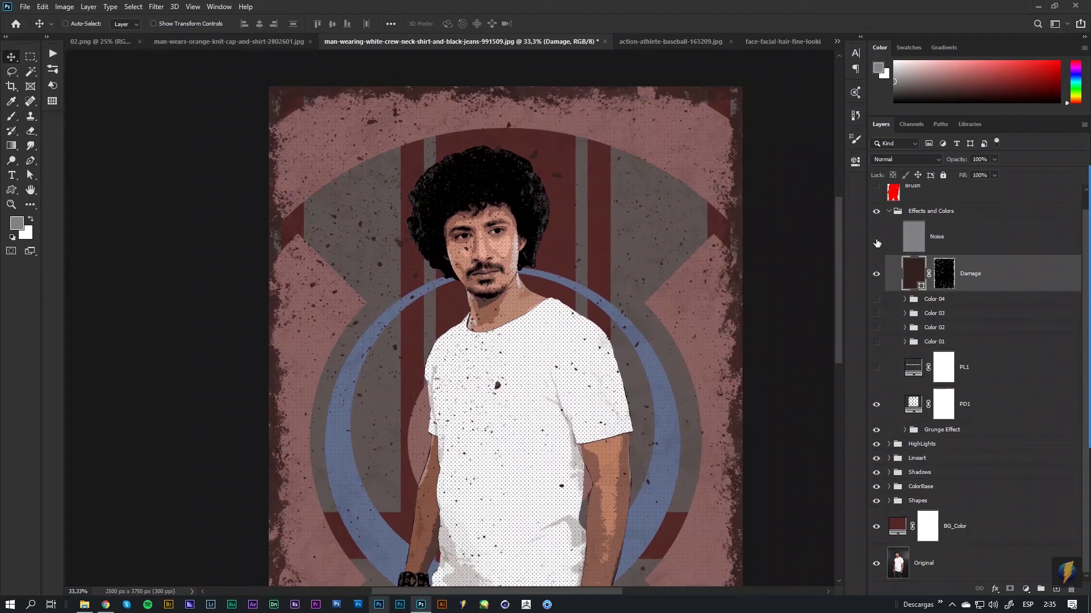
{"action": "scroll", "coordinate": [554, 410], "scroll_direction": "down", "scroll_amount": 1}
{"action": "left_click_drag", "start_coordinate": [539, 418], "coordinate": [594, 368]}
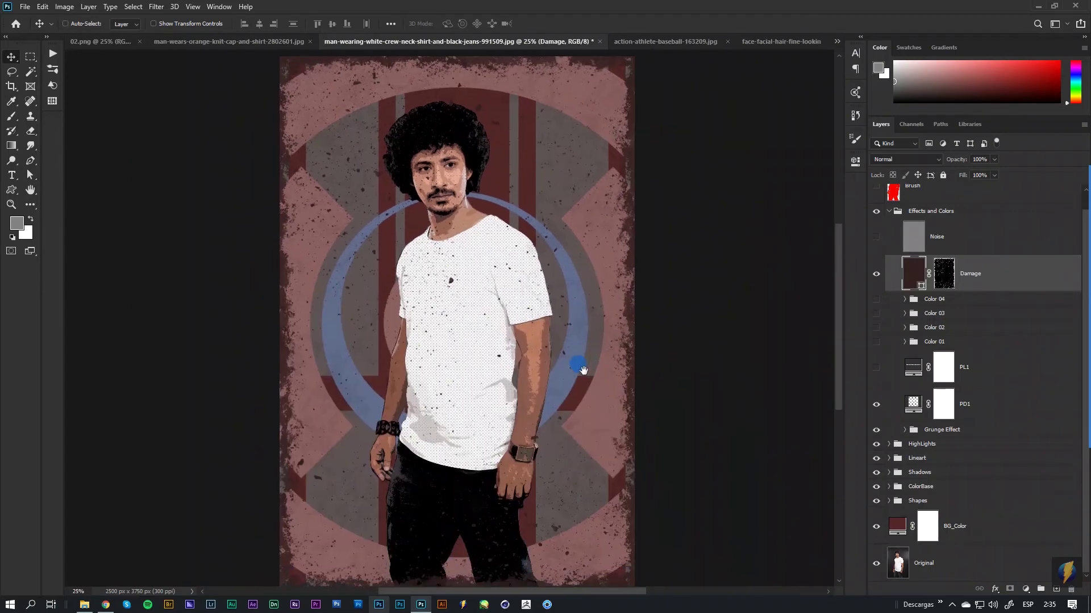
{"action": "scroll", "coordinate": [597, 383], "scroll_direction": "down", "scroll_amount": 1}
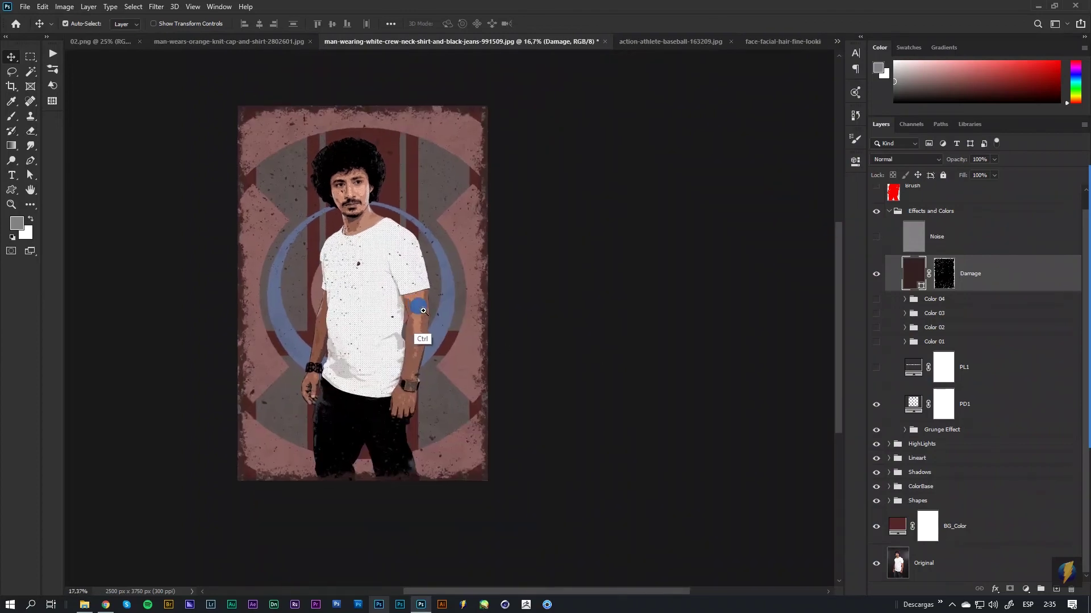
{"action": "left_click_drag", "start_coordinate": [418, 341], "coordinate": [457, 277]}
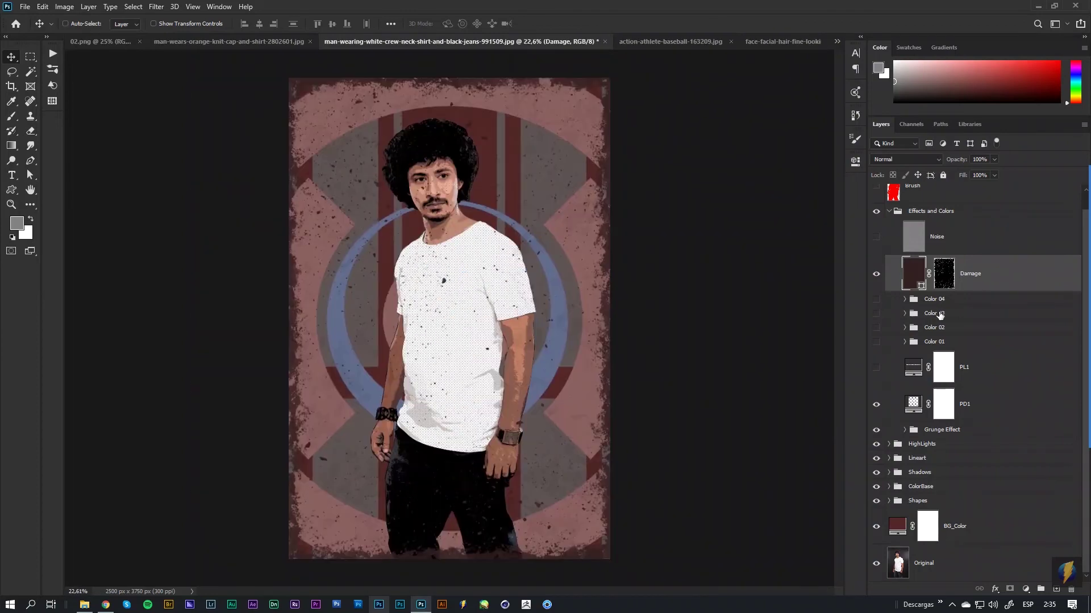
Step: Preview the Color 01, 02 and 03 schemes, then leave Color 04 on and expand it
{"action": "left_click", "coordinate": [876, 343]}
{"action": "left_click", "coordinate": [875, 344]}
{"action": "left_click", "coordinate": [875, 328]}
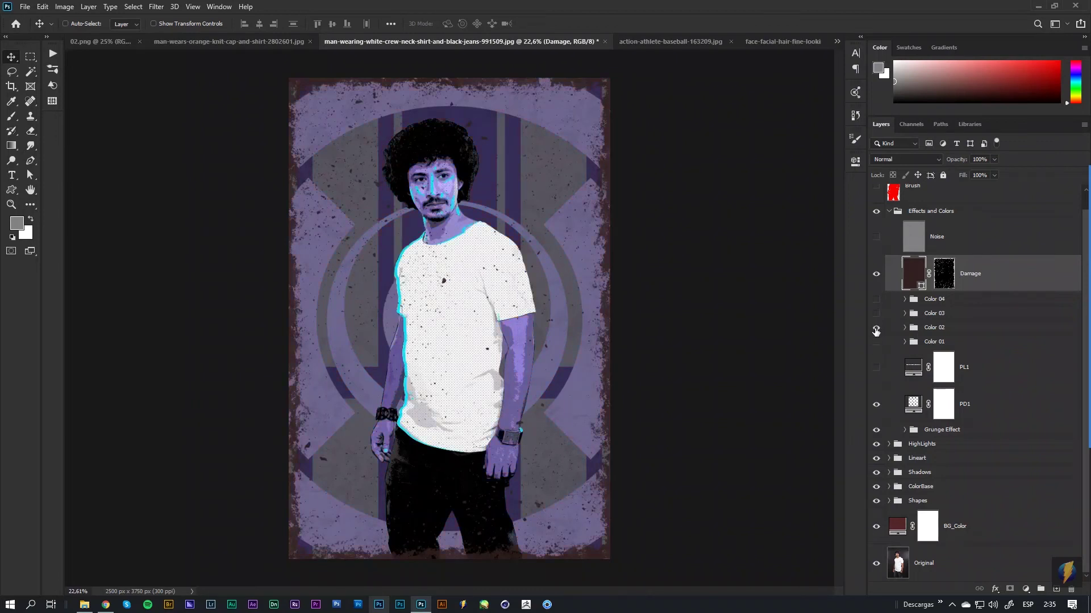
{"action": "left_click", "coordinate": [876, 328]}
{"action": "left_click", "coordinate": [875, 314]}
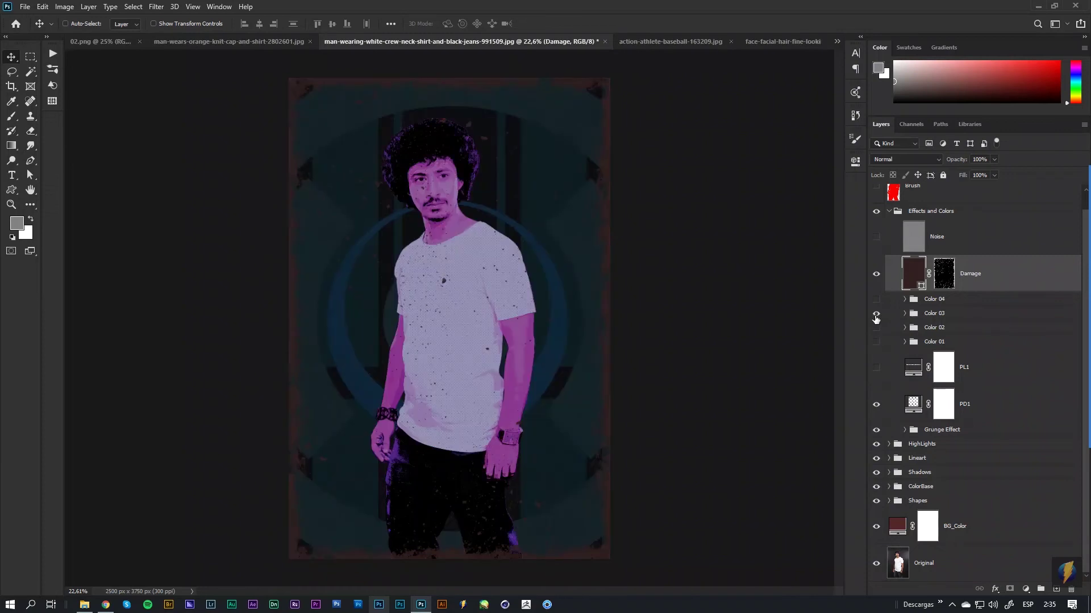
{"action": "left_click", "coordinate": [875, 313]}
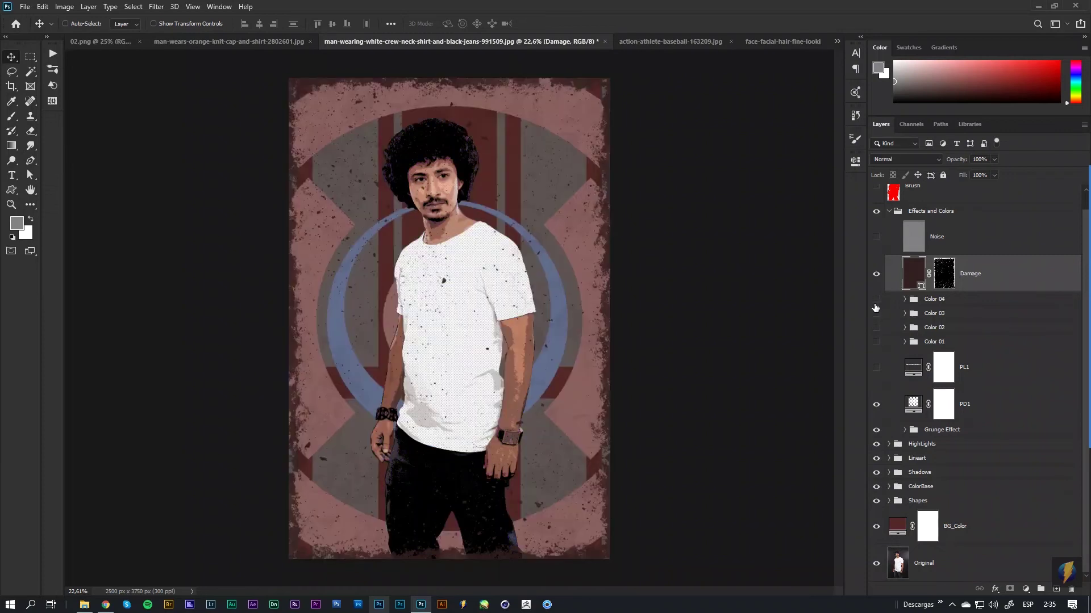
{"action": "left_click", "coordinate": [875, 299]}
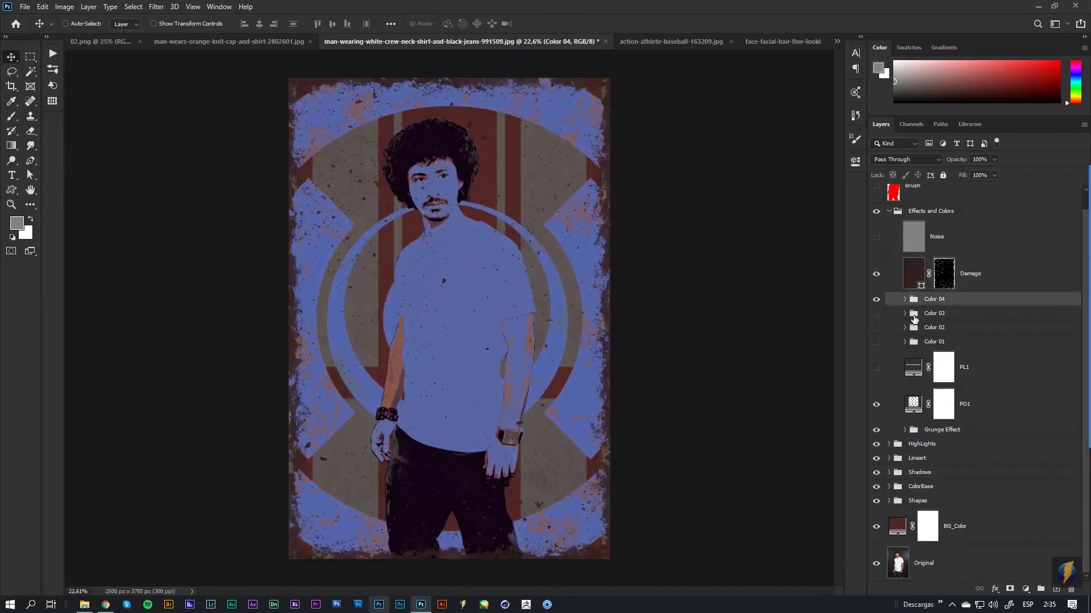
{"action": "left_click", "coordinate": [904, 299]}
Step: Set the CF8 fill to a dark purple and begin recolouring the CF7 fill
{"action": "double_click", "coordinate": [914, 325]}
{"action": "mouse_move", "coordinate": [835, 179]}
{"action": "left_mouse_down"}
{"action": "mouse_move", "coordinate": [798, 291]}
{"action": "mouse_move", "coordinate": [816, 285]}
{"action": "left_mouse_up"}
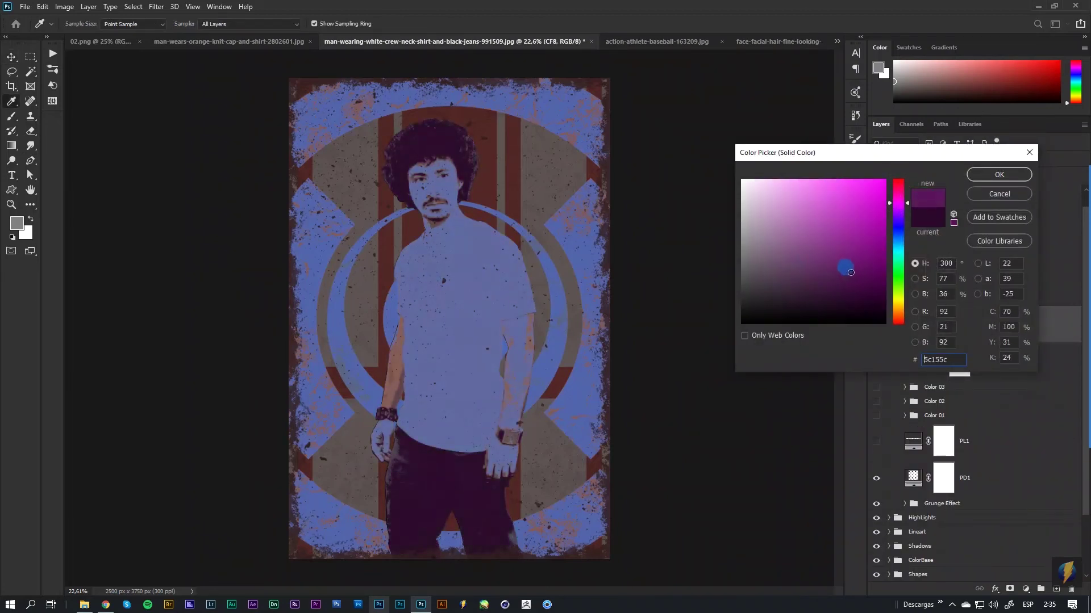
{"action": "left_click", "coordinate": [999, 174]}
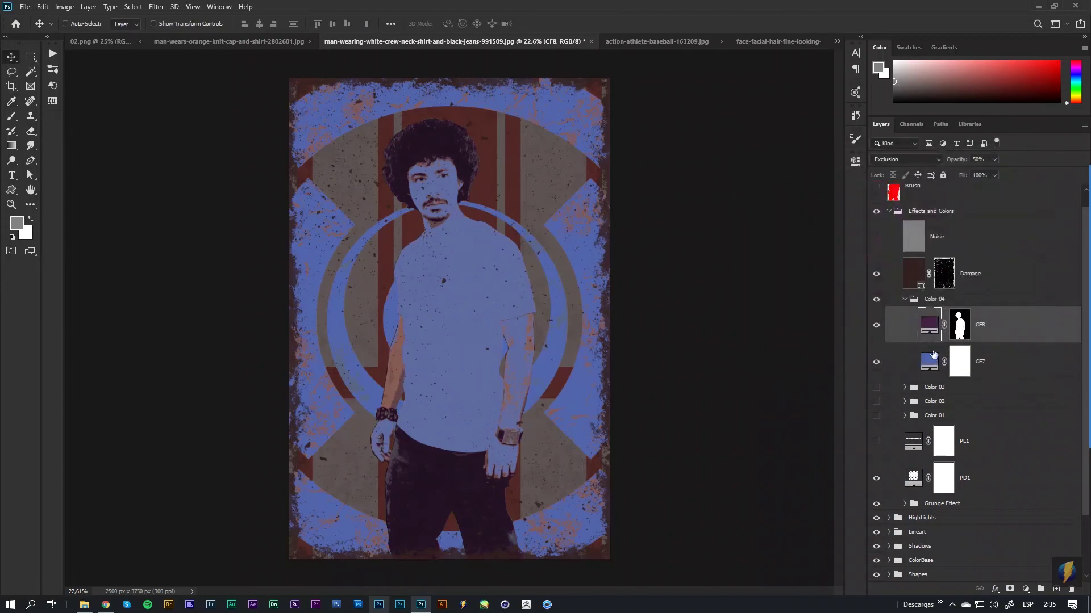
{"action": "double_click", "coordinate": [923, 357]}
{"action": "left_click", "coordinate": [839, 260]}
{"action": "mouse_move", "coordinate": [839, 260]}
{"action": "left_mouse_down"}
{"action": "mouse_move", "coordinate": [790, 257]}
{"action": "mouse_move", "coordinate": [765, 227]}
{"action": "mouse_move", "coordinate": [775, 202]}
{"action": "mouse_move", "coordinate": [804, 185]}
{"action": "mouse_move", "coordinate": [825, 195]}
{"action": "mouse_move", "coordinate": [757, 185]}
{"action": "mouse_move", "coordinate": [792, 213]}
{"action": "mouse_move", "coordinate": [776, 198]}
{"action": "mouse_move", "coordinate": [811, 203]}
{"action": "mouse_move", "coordinate": [778, 203]}
{"action": "left_mouse_up"}
Step: After trying orange, set the CF7 fill to medium green, then pick a purple for CF8
{"action": "left_click", "coordinate": [451, 161]}
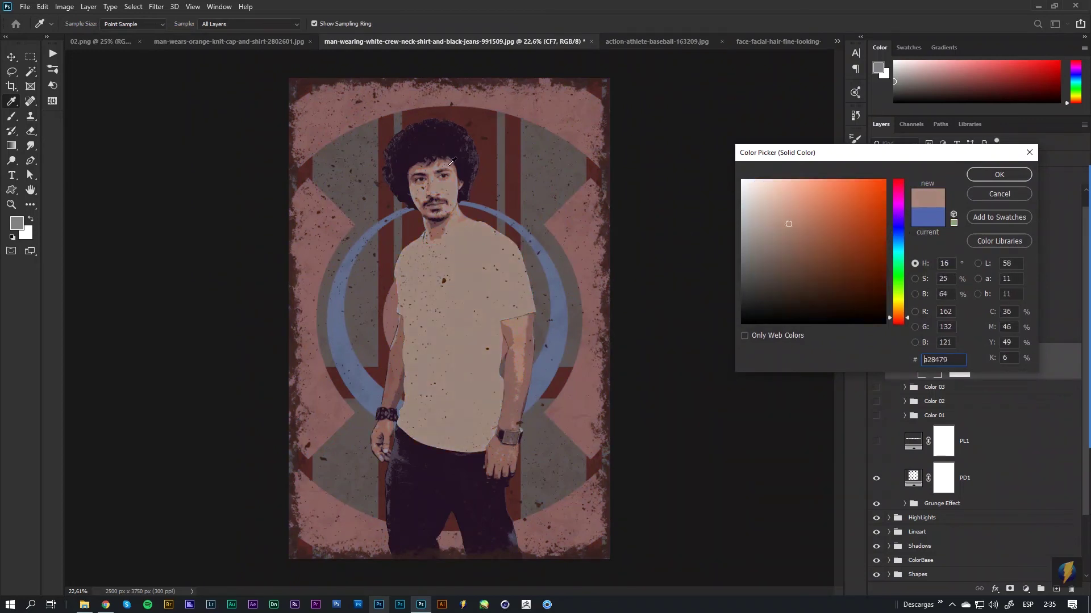
{"action": "mouse_move", "coordinate": [776, 240]}
{"action": "left_mouse_down"}
{"action": "mouse_move", "coordinate": [784, 250]}
{"action": "mouse_move", "coordinate": [810, 221]}
{"action": "mouse_move", "coordinate": [843, 221]}
{"action": "mouse_move", "coordinate": [852, 246]}
{"action": "mouse_move", "coordinate": [861, 242]}
{"action": "left_mouse_up"}
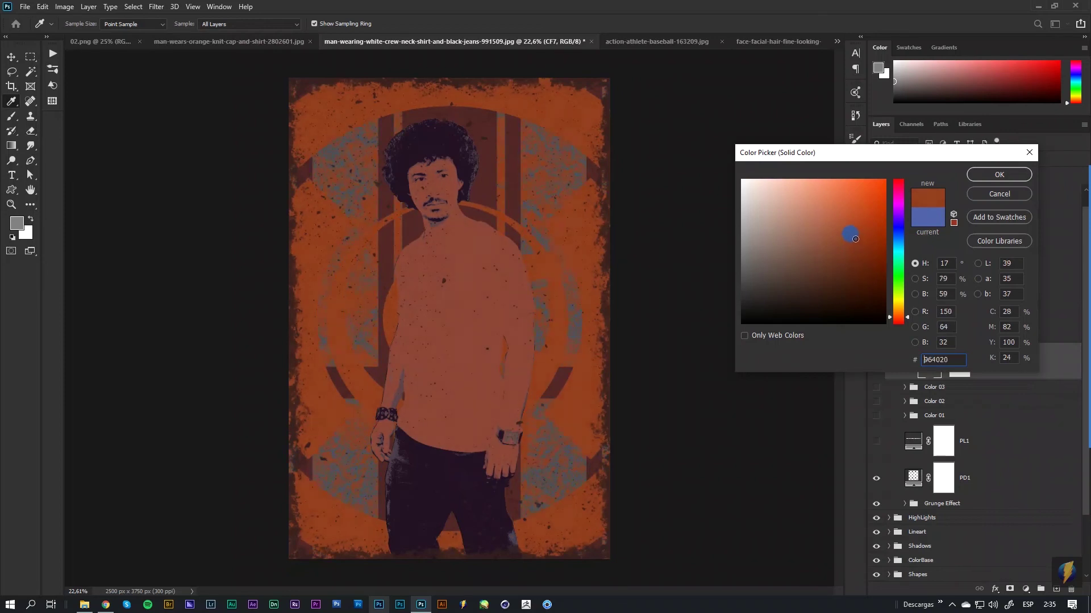
{"action": "left_click", "coordinate": [898, 299]}
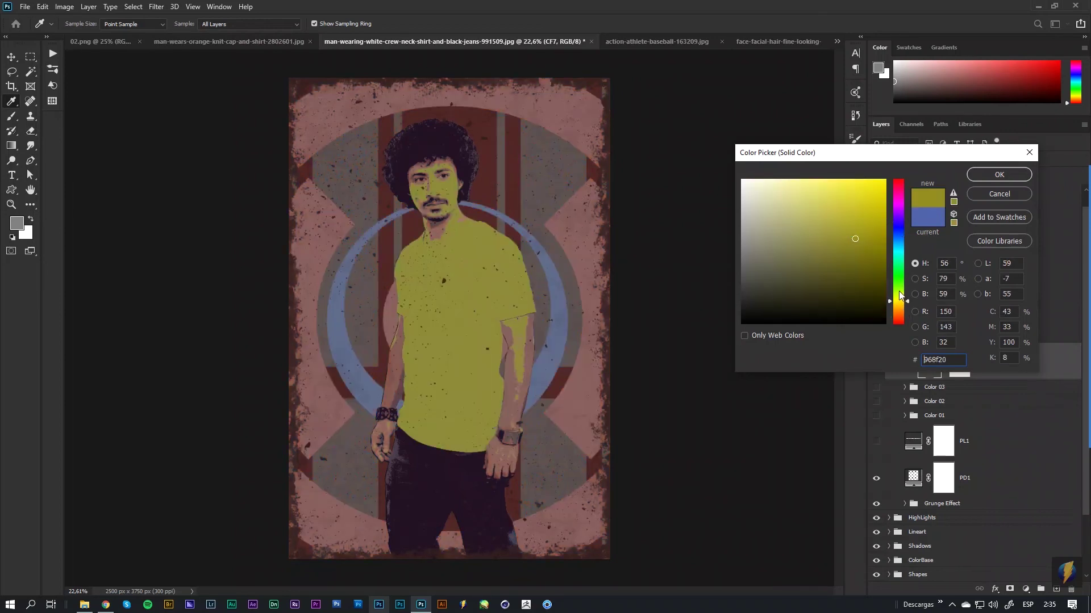
{"action": "mouse_move", "coordinate": [898, 291]}
{"action": "left_mouse_down"}
{"action": "mouse_move", "coordinate": [900, 268]}
{"action": "mouse_move", "coordinate": [847, 244]}
{"action": "mouse_move", "coordinate": [851, 257]}
{"action": "mouse_move", "coordinate": [848, 239]}
{"action": "mouse_move", "coordinate": [849, 259]}
{"action": "left_mouse_up"}
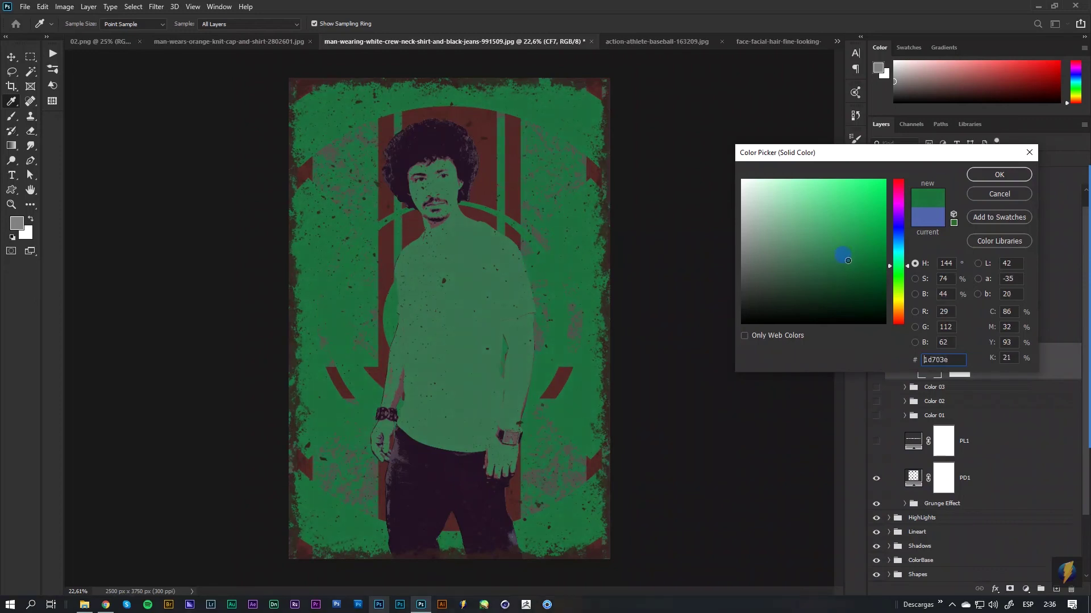
{"action": "left_click", "coordinate": [991, 176]}
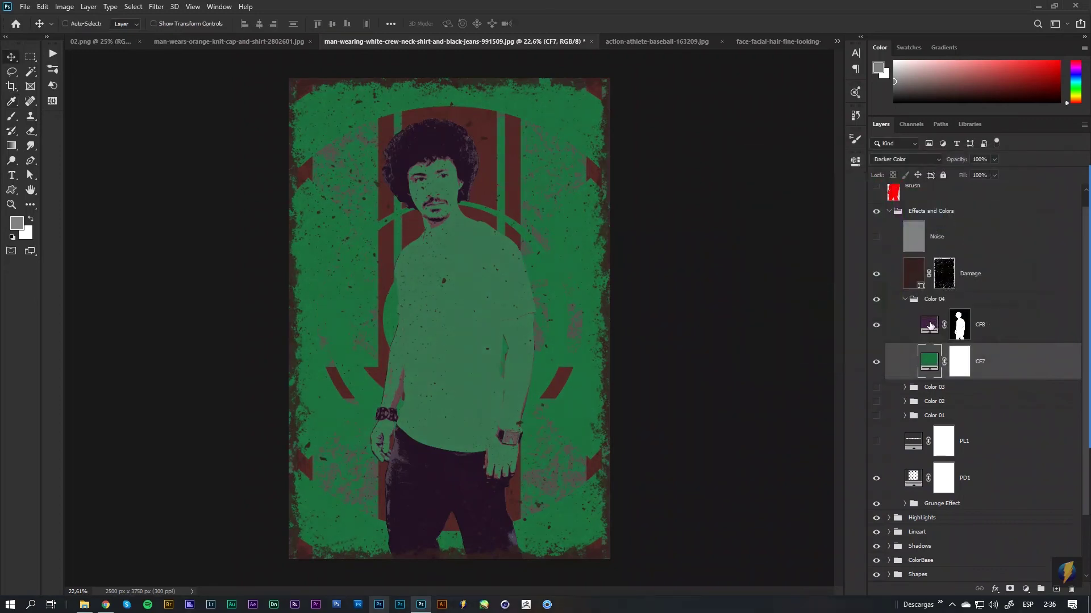
{"action": "double_click", "coordinate": [930, 326]}
{"action": "left_click", "coordinate": [809, 263]}
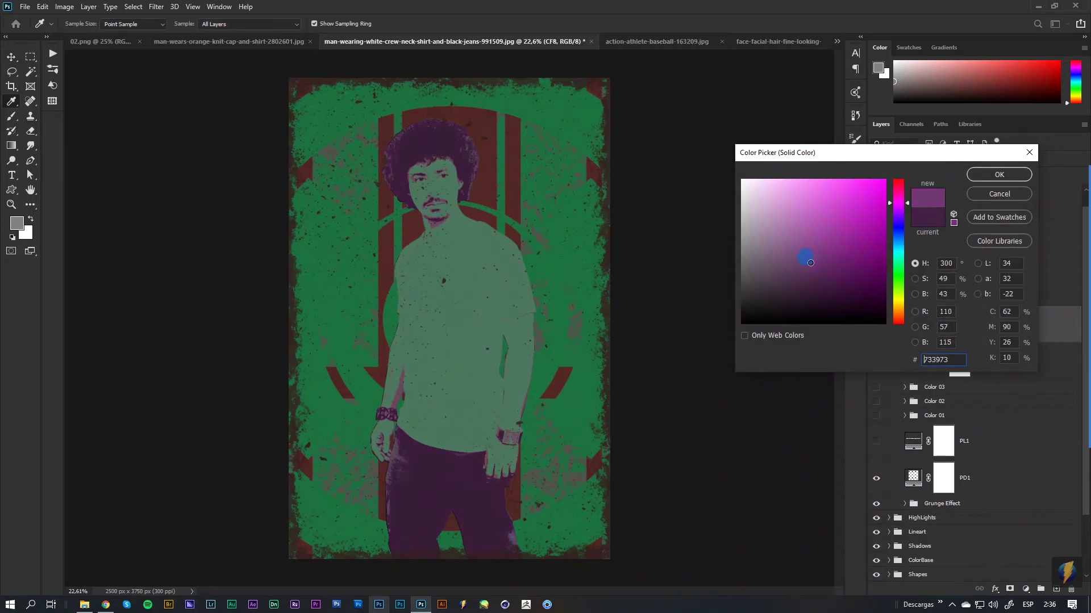
Step: Set the CF8 figure fill to dark navy blue
{"action": "mouse_move", "coordinate": [810, 263]}
{"action": "left_mouse_down"}
{"action": "mouse_move", "coordinate": [835, 214]}
{"action": "mouse_move", "coordinate": [869, 273]}
{"action": "mouse_move", "coordinate": [854, 288]}
{"action": "mouse_move", "coordinate": [870, 290]}
{"action": "left_mouse_up"}
{"action": "left_click", "coordinate": [901, 229]}
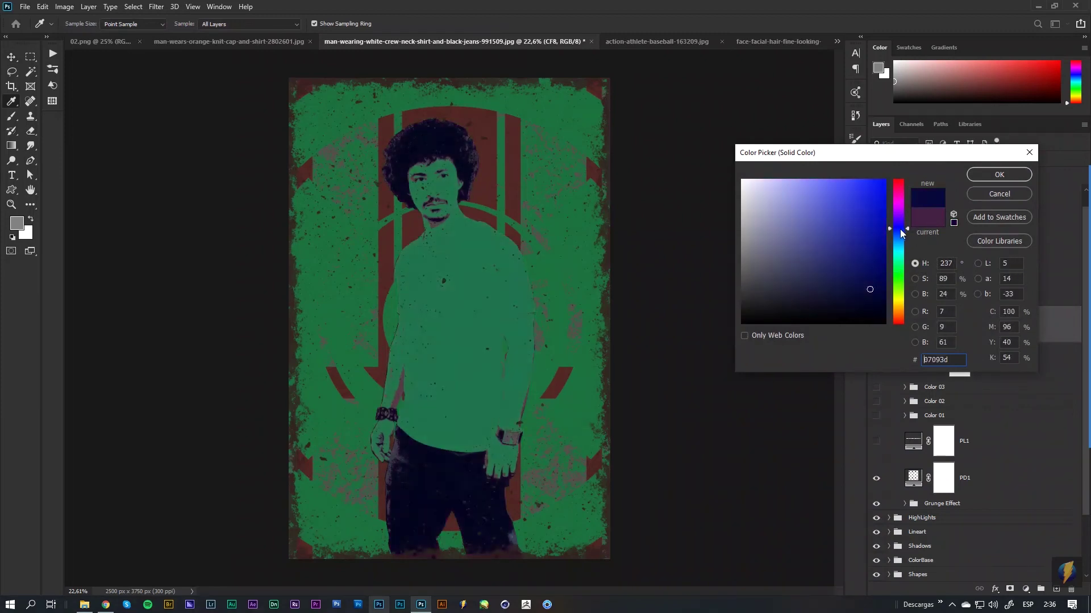
{"action": "left_click_drag", "start_coordinate": [899, 249], "coordinate": [899, 231]}
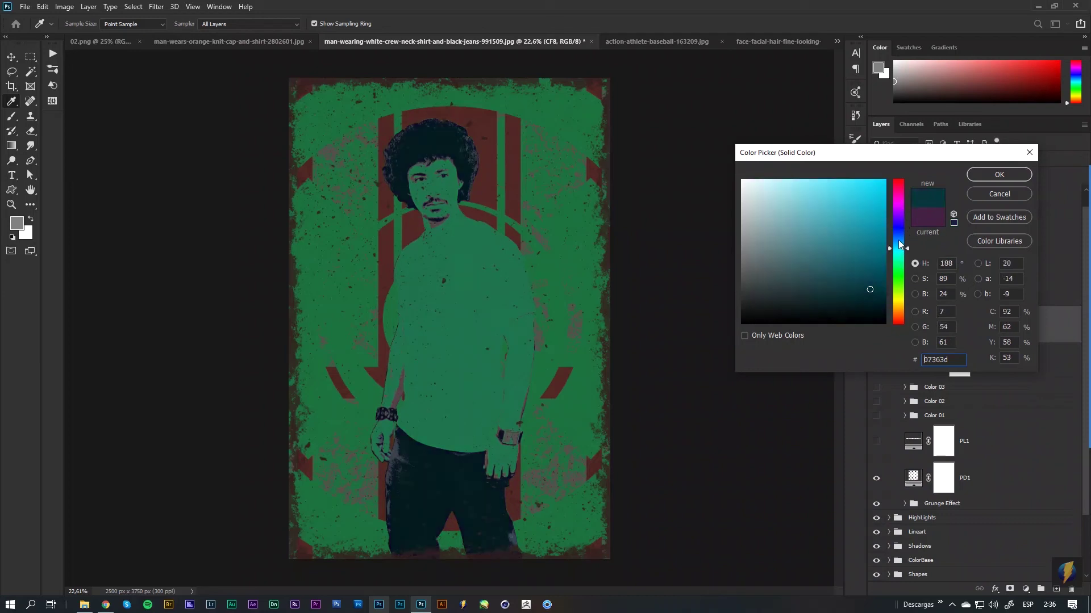
{"action": "left_click", "coordinate": [998, 174]}
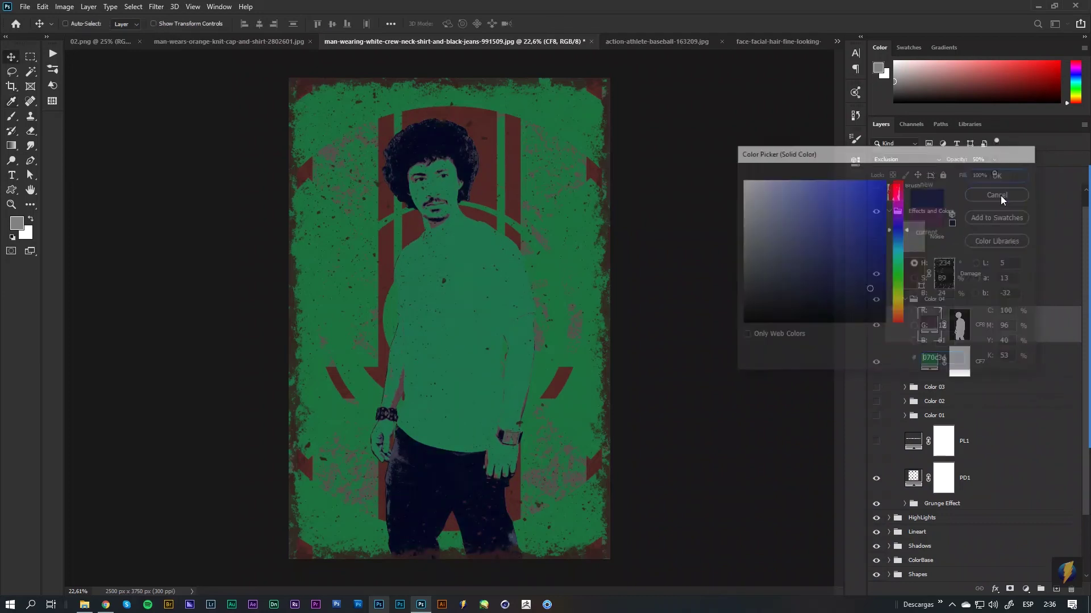
Step: Discard a trial navy Damage colour, then hide Color 04 and collapse Effects and Colors
{"action": "double_click", "coordinate": [915, 272]}
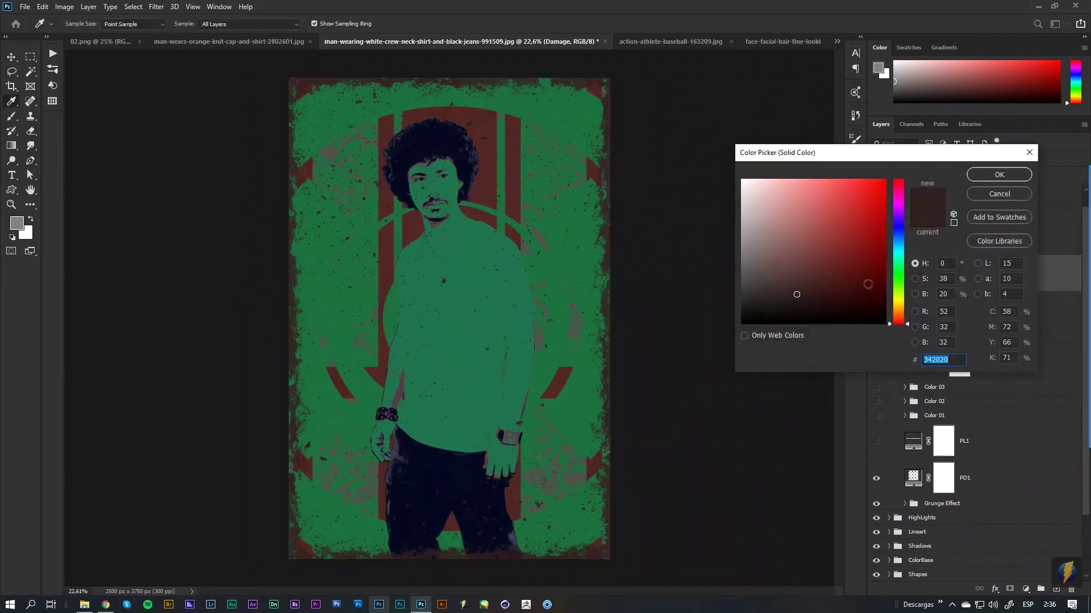
{"action": "left_click", "coordinate": [434, 487]}
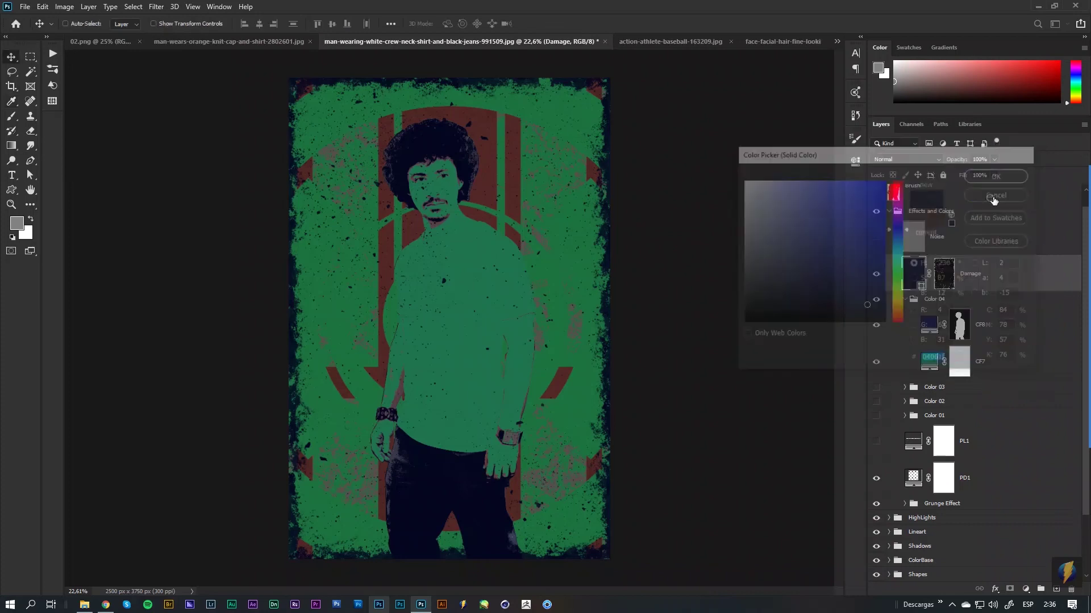
{"action": "key", "text": "Escape"}
{"action": "left_click", "coordinate": [905, 300]}
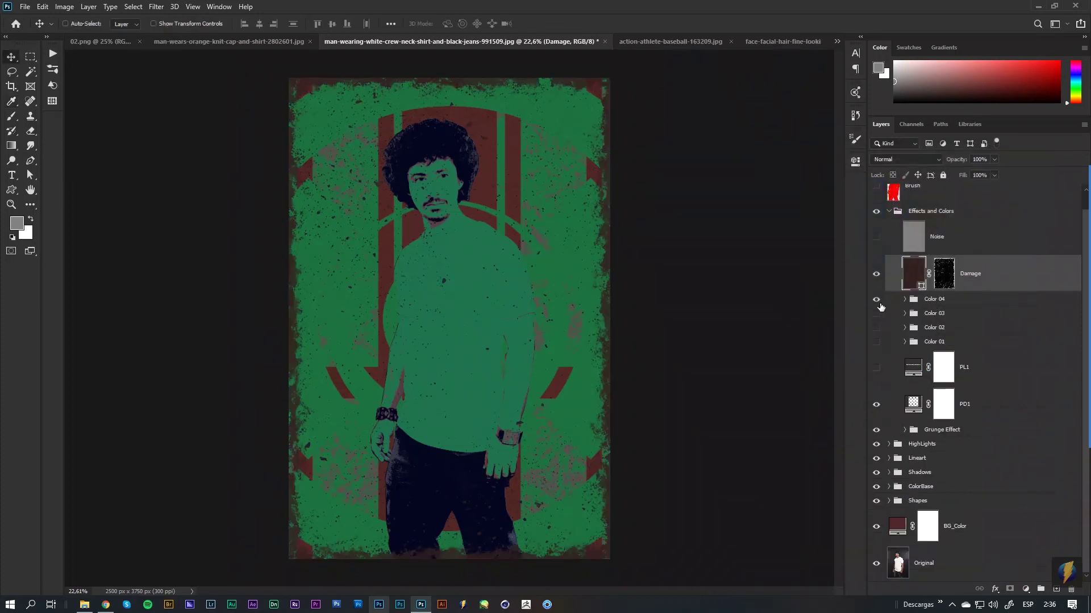
{"action": "left_click", "coordinate": [876, 300]}
{"action": "left_click", "coordinate": [890, 212]}
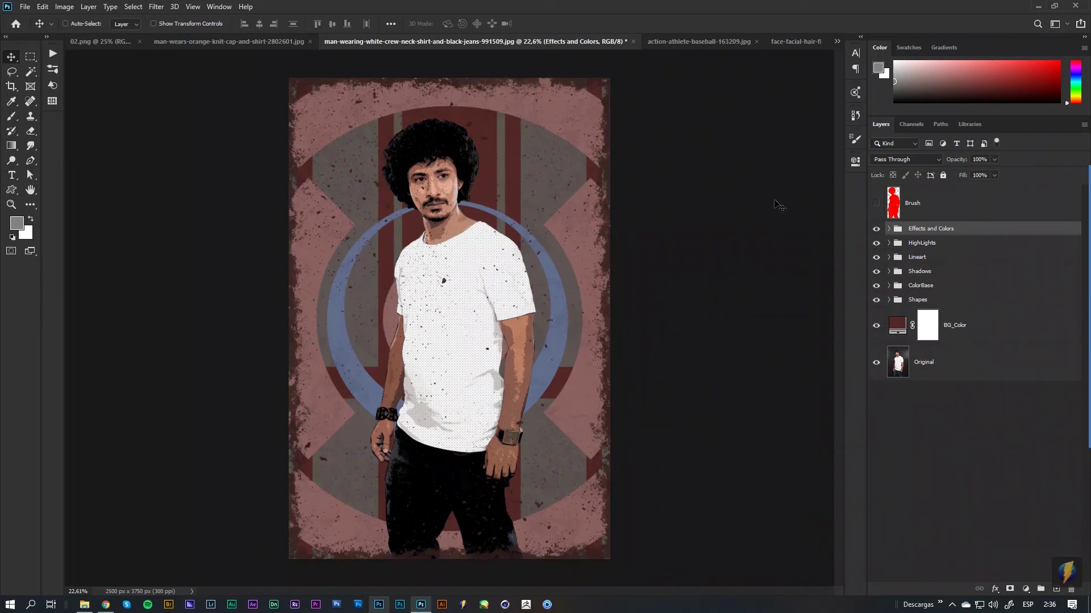
Step: Switch to the baseball photo and check its dimensions in Image Size without changes
{"action": "left_click", "coordinate": [692, 42]}
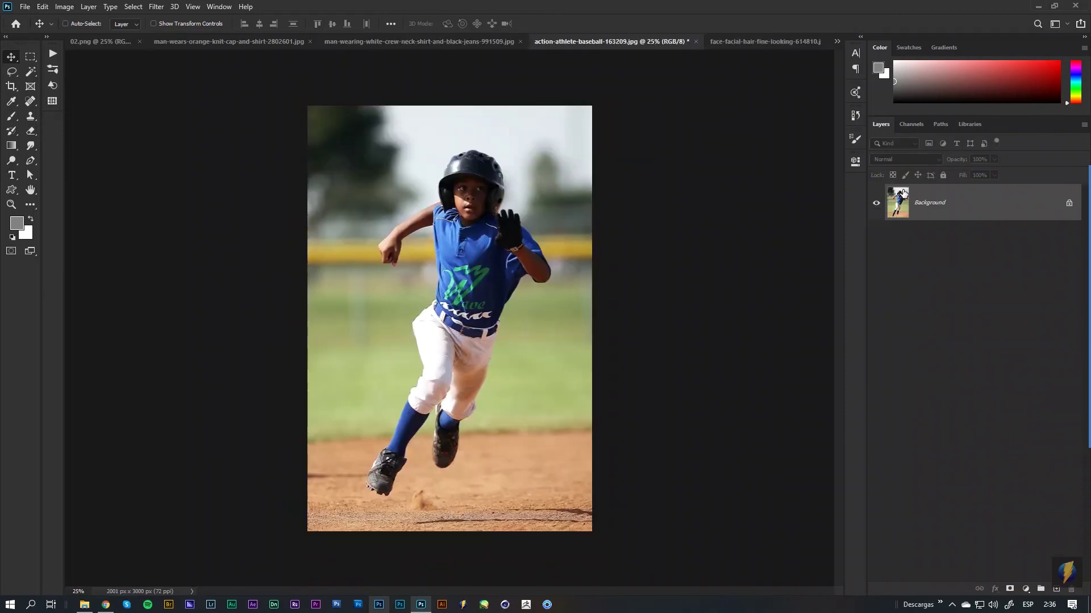
{"action": "left_click", "coordinate": [74, 7]}
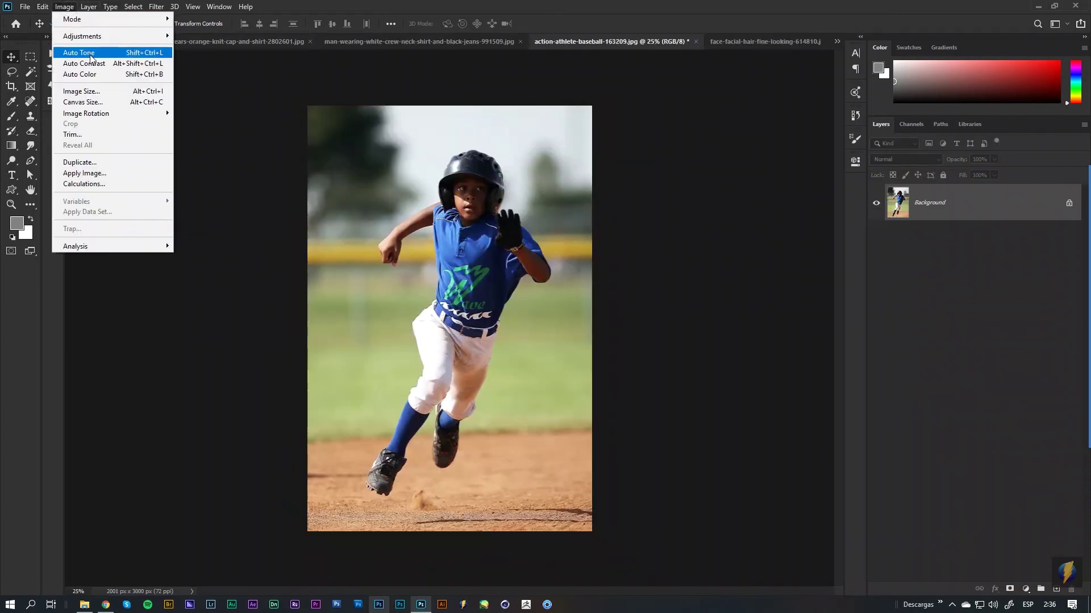
{"action": "left_click", "coordinate": [93, 89]}
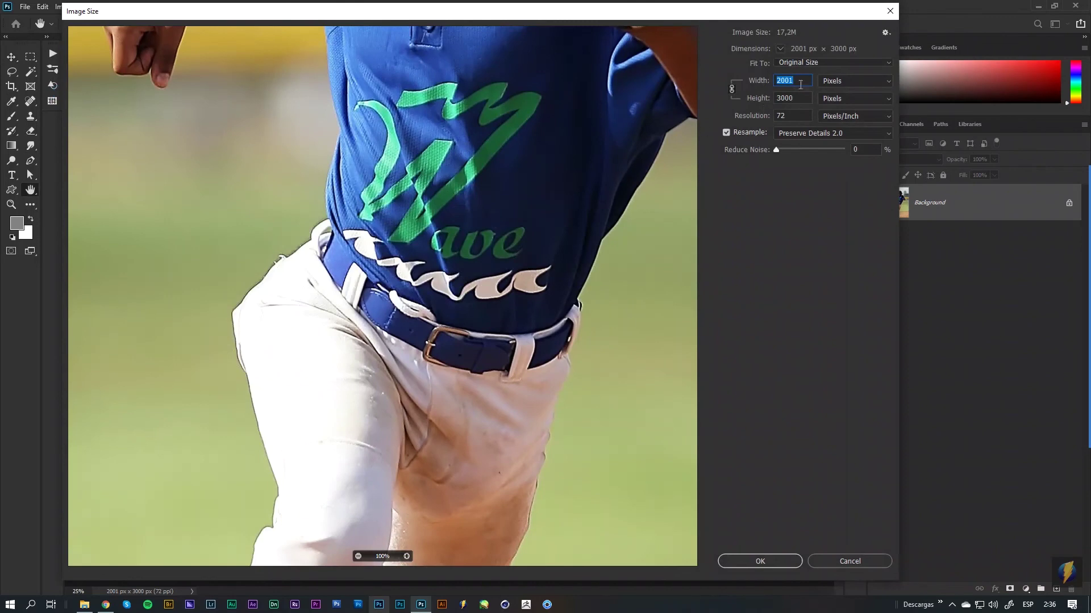
{"action": "left_click", "coordinate": [801, 98]}
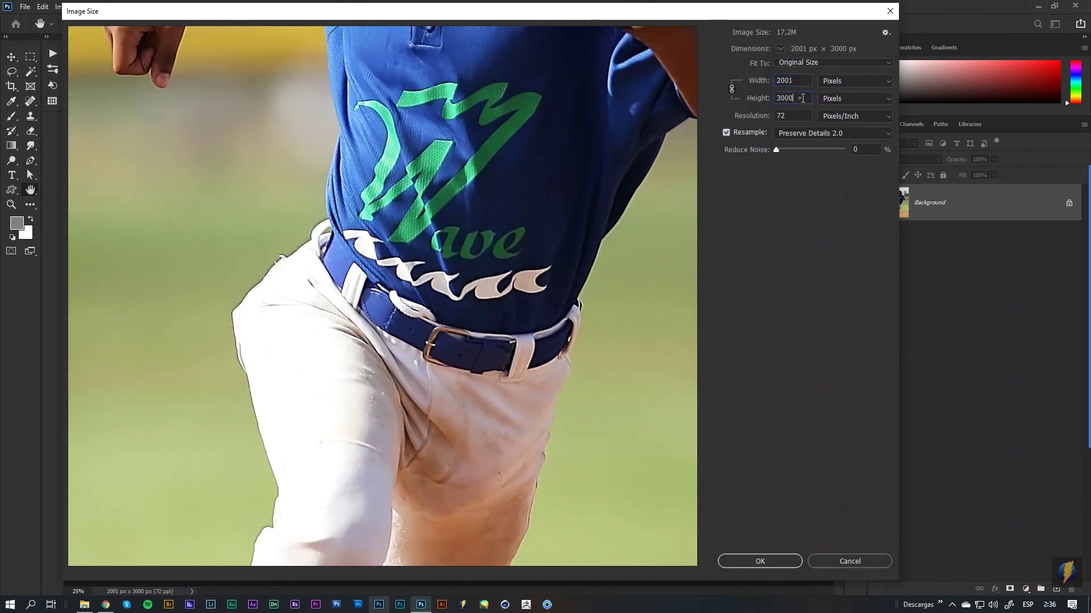
{"action": "key", "text": "Escape"}
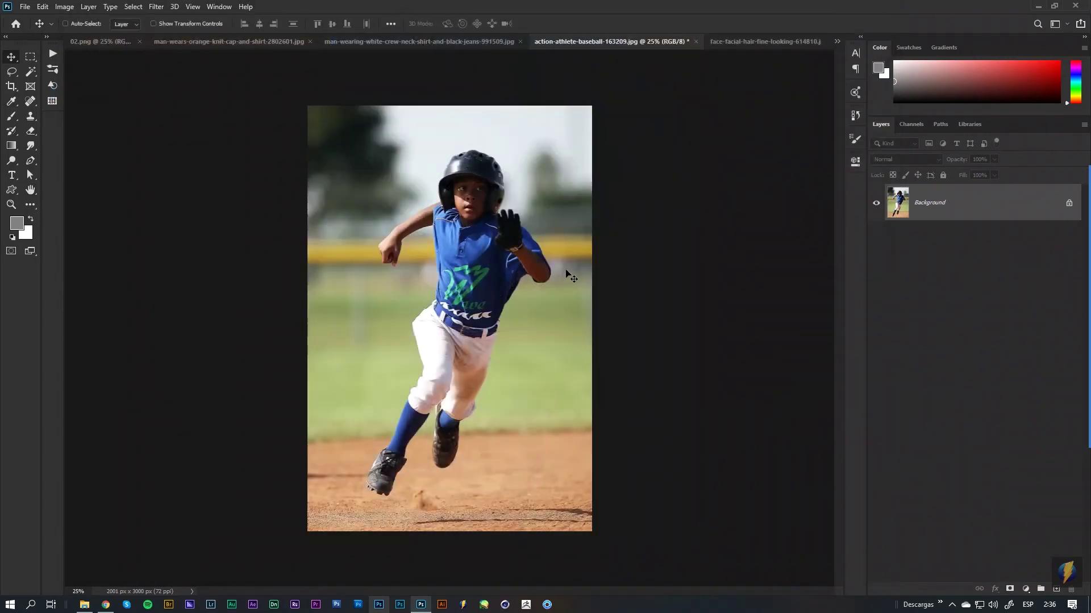
Step: Play the Comic Grunge action and dismiss its opening message
{"action": "left_click", "coordinate": [47, 36]}
{"action": "left_click", "coordinate": [231, 590]}
{"action": "key", "text": "Return"}
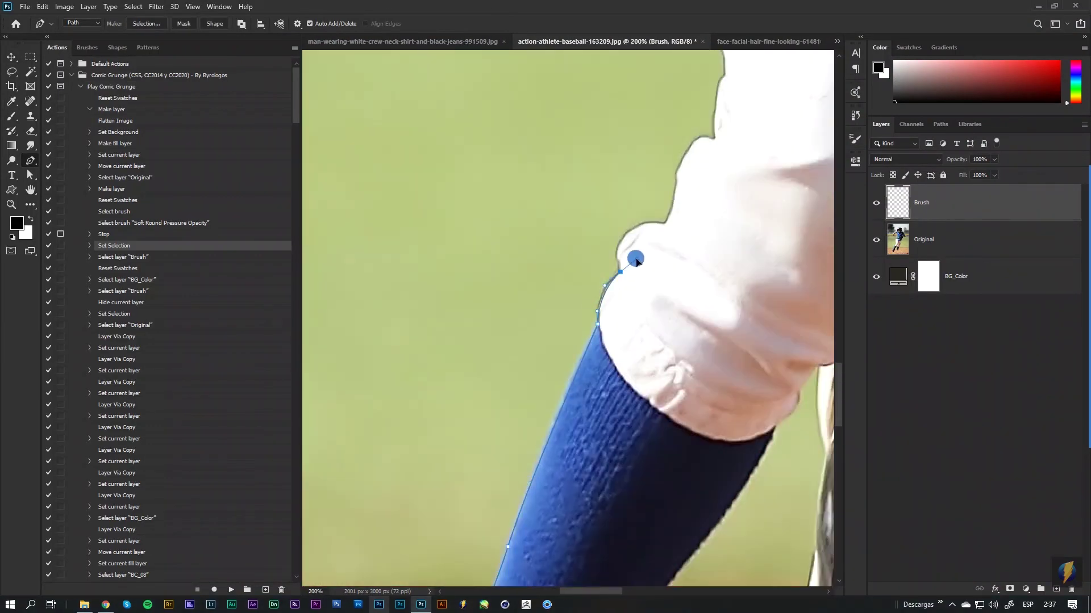
Step: Start the Pen outline at the white pants and trace around the forearm, fist and wrist
{"action": "left_click", "coordinate": [597, 244]}
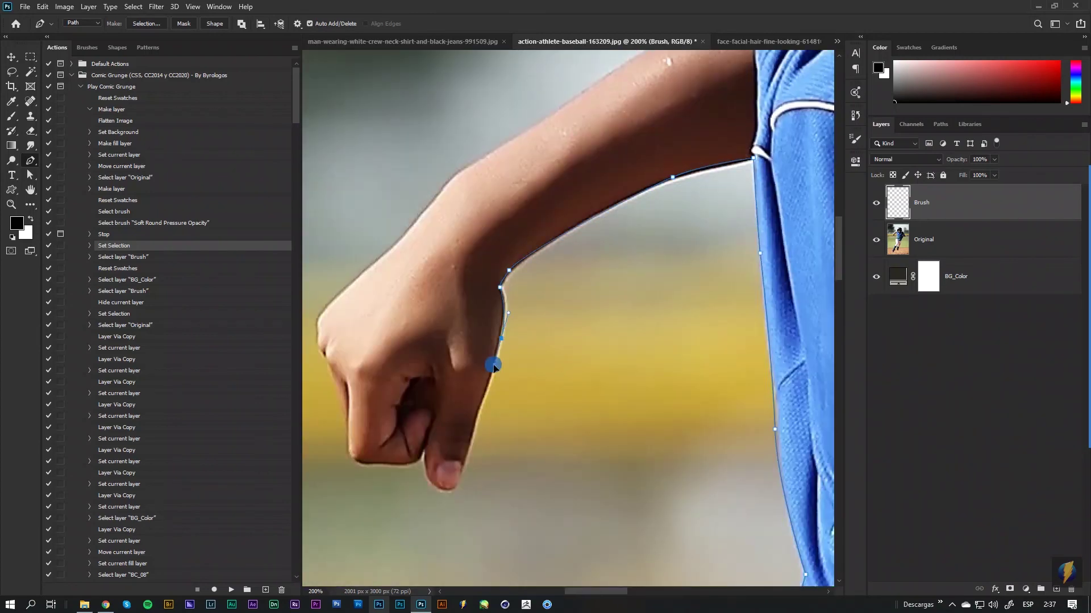
{"action": "left_click", "coordinate": [425, 447], "text": "alt"}
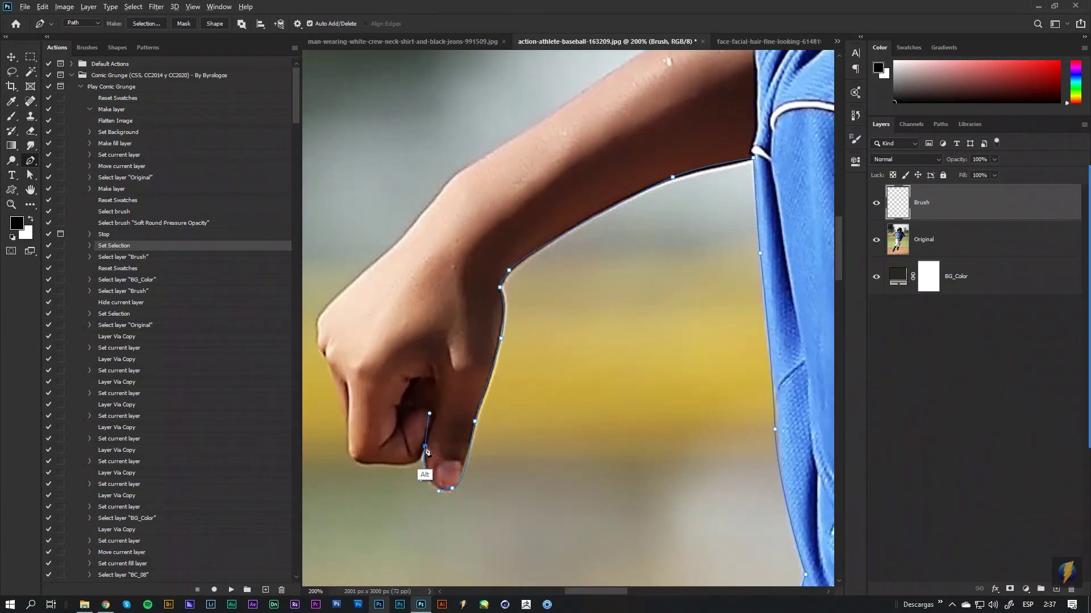
{"action": "left_click", "coordinate": [401, 463]}
{"action": "left_click", "coordinate": [346, 425]}
{"action": "left_click", "coordinate": [337, 380]}
{"action": "left_click", "coordinate": [318, 338]}
{"action": "left_click", "coordinate": [334, 299]}
{"action": "left_click_drag", "start_coordinate": [404, 234], "coordinate": [414, 223]}
Step: Continue the outline along the helmet edge, the forearm and the jersey by the belt
{"action": "left_click_drag", "start_coordinate": [616, 250], "coordinate": [508, 319]}
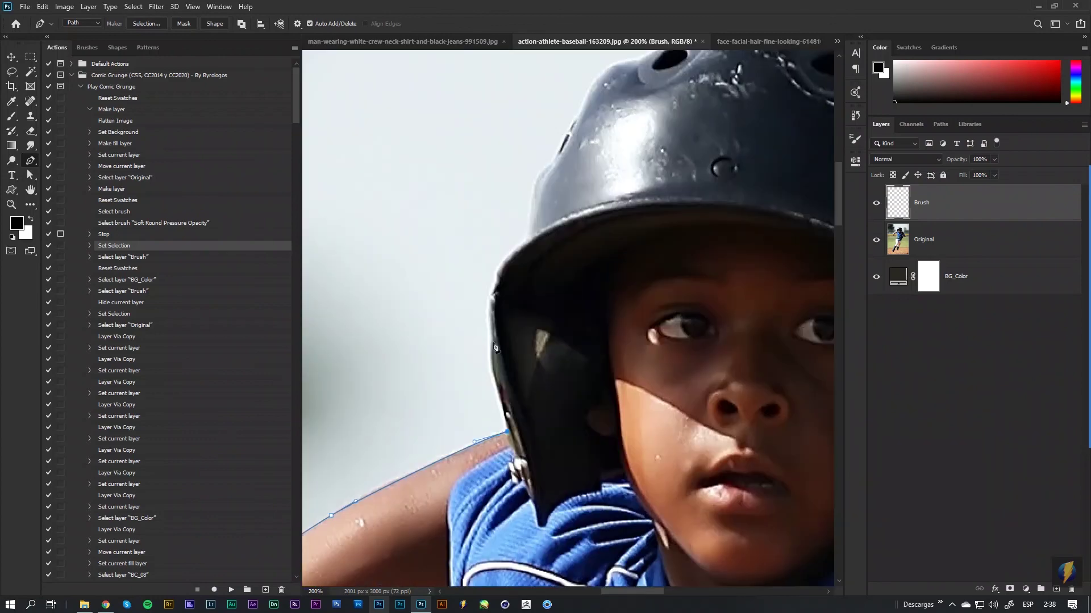
{"action": "scroll", "coordinate": [669, 313], "scroll_direction": "down", "scroll_amount": 5}
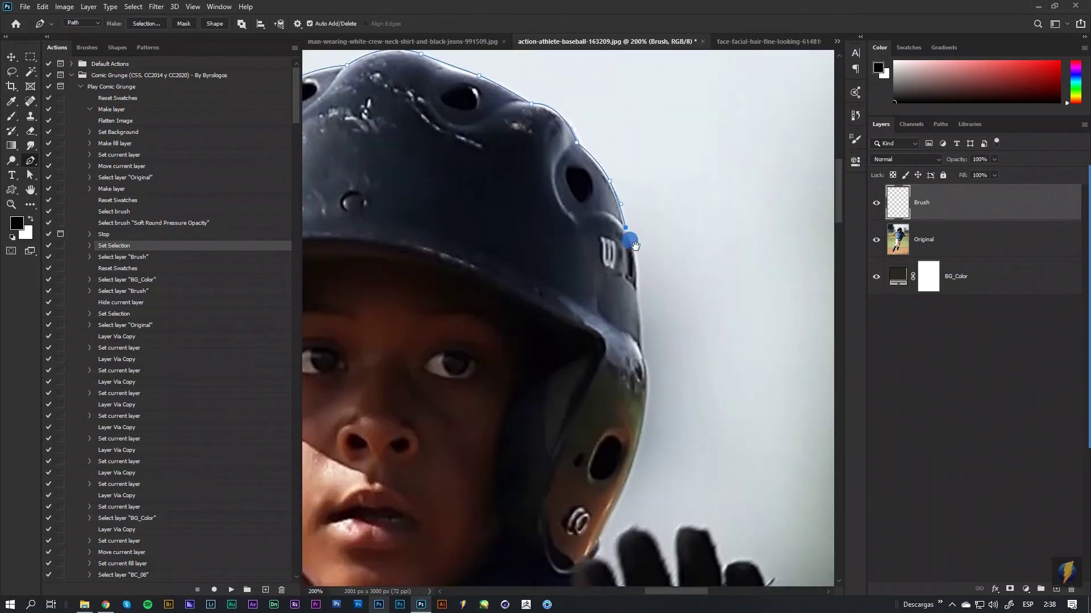
{"action": "left_click", "coordinate": [668, 313]}
{"action": "scroll", "coordinate": [751, 420], "scroll_direction": "down", "scroll_amount": 10}
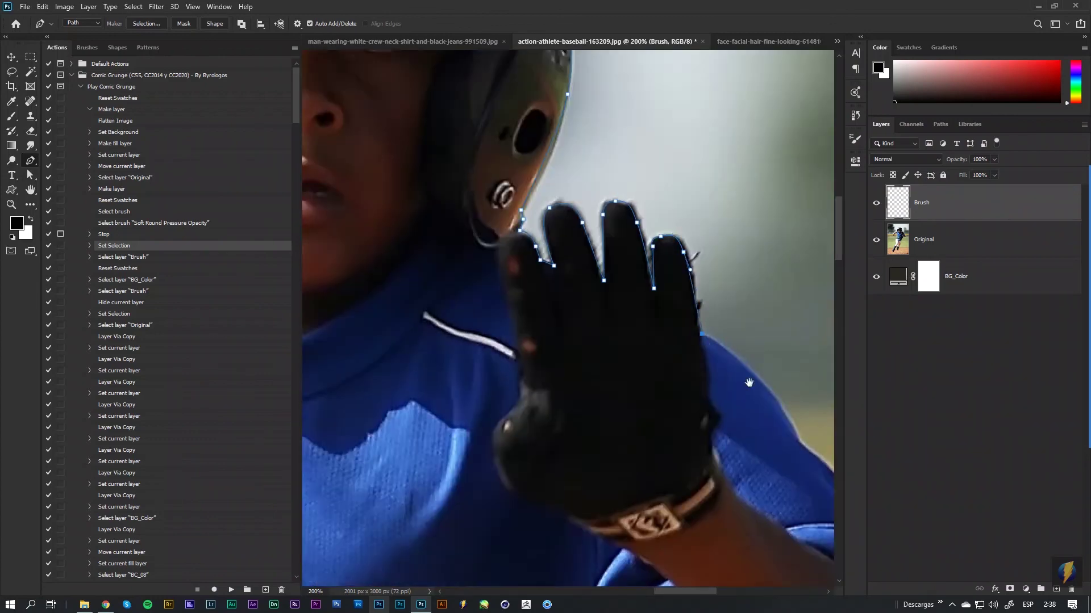
{"action": "left_click_drag", "start_coordinate": [701, 309], "coordinate": [712, 340]}
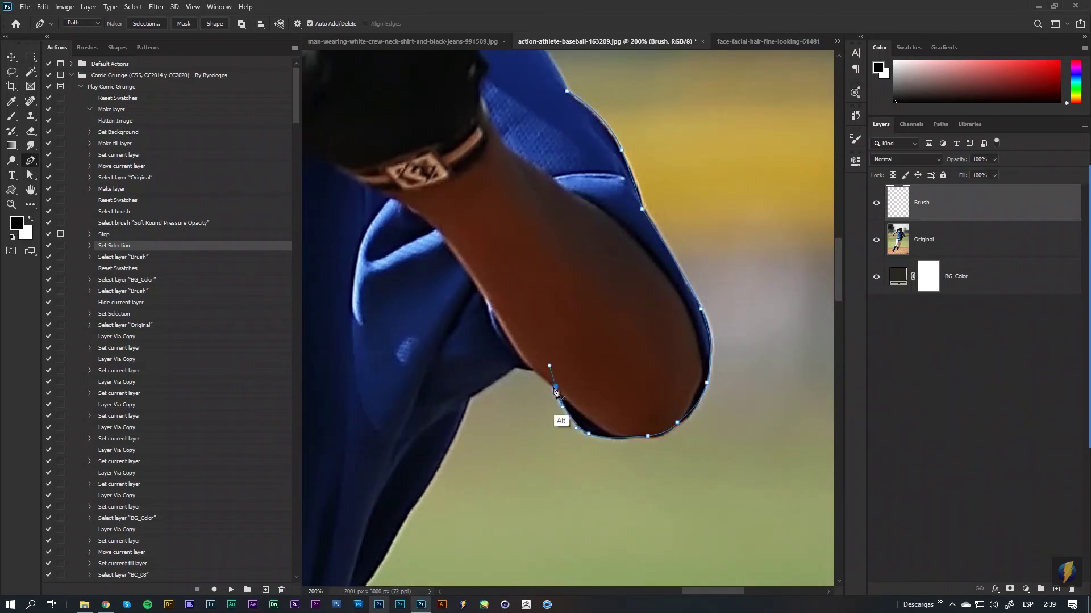
{"action": "left_click", "coordinate": [556, 390], "text": "alt"}
{"action": "scroll", "coordinate": [555, 391], "scroll_direction": "down", "scroll_amount": 8}
{"action": "left_click", "coordinate": [608, 379]}
{"action": "scroll", "coordinate": [639, 395], "scroll_direction": "down", "scroll_amount": 5}
Step: Trace the outline down both legs toward the sock
{"action": "left_click", "coordinate": [636, 318]}
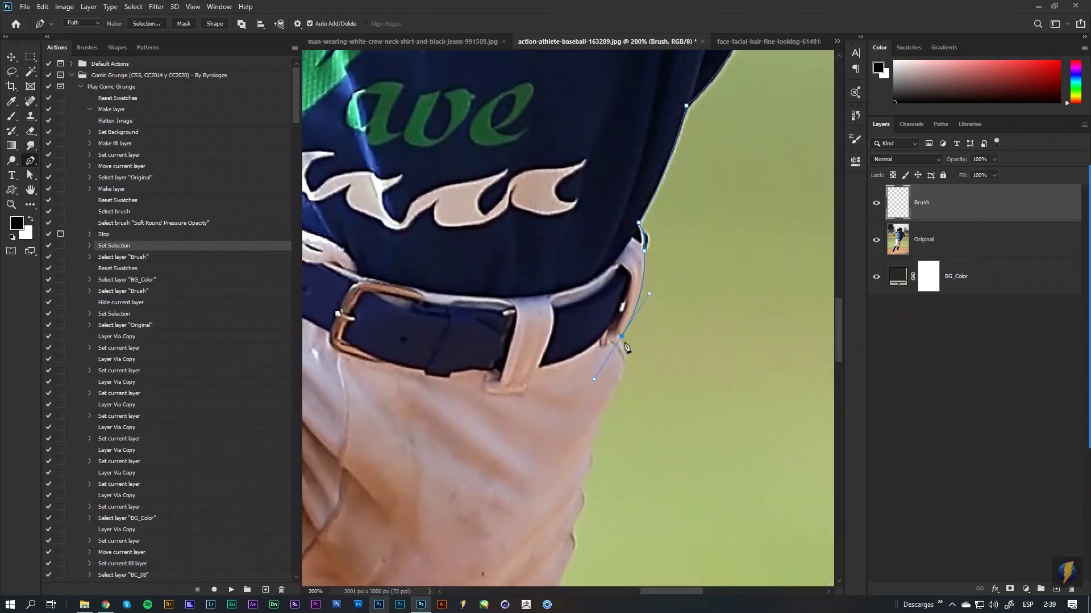
{"action": "scroll", "coordinate": [636, 318], "scroll_direction": "down", "scroll_amount": 5}
{"action": "scroll", "coordinate": [636, 318], "scroll_direction": "down", "scroll_amount": 10}
{"action": "left_click", "coordinate": [639, 290]}
{"action": "scroll", "coordinate": [683, 322], "scroll_direction": "down", "scroll_amount": 5}
{"action": "left_click", "coordinate": [683, 321]}
{"action": "scroll", "coordinate": [682, 321], "scroll_direction": "down", "scroll_amount": 10}
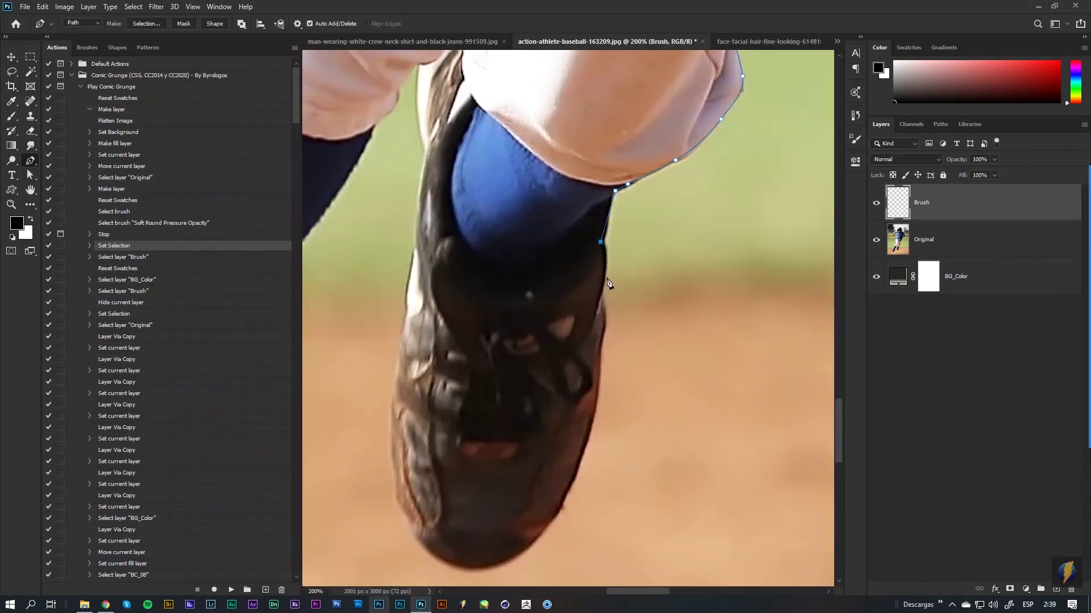
{"action": "left_click", "coordinate": [548, 434]}
{"action": "scroll", "coordinate": [548, 434], "scroll_direction": "up", "scroll_amount": 5}
{"action": "scroll", "coordinate": [568, 284], "scroll_direction": "up", "scroll_amount": 5}
{"action": "left_click", "coordinate": [569, 276]}
Step: Outline the shoe and its sole, then close the path around the player
{"action": "left_click_drag", "start_coordinate": [564, 189], "coordinate": [643, 196]}
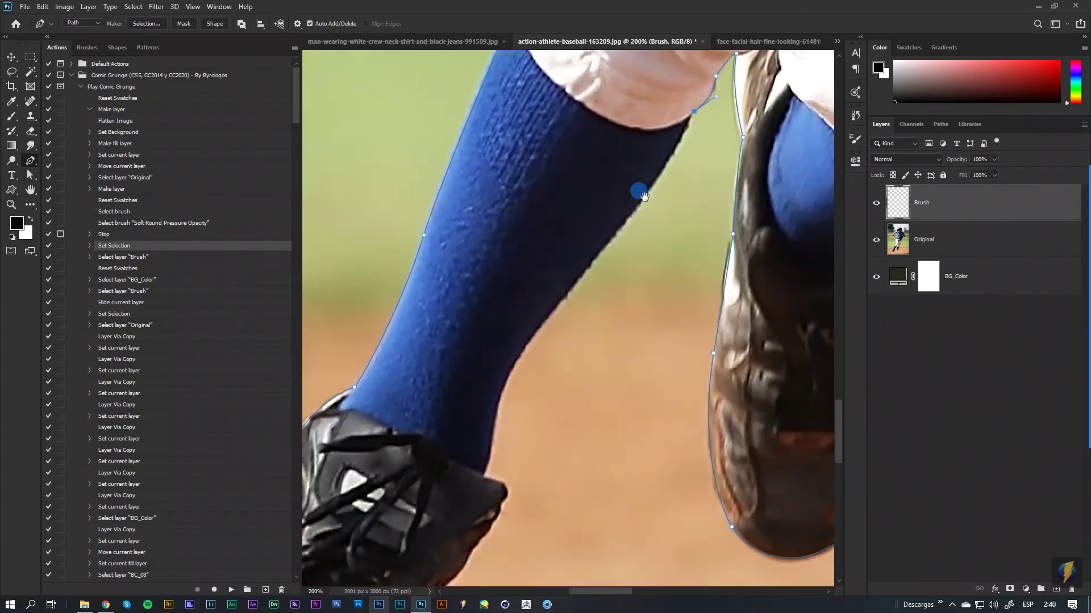
{"action": "scroll", "coordinate": [492, 471], "scroll_direction": "down", "scroll_amount": 5}
{"action": "left_click", "coordinate": [633, 179]}
{"action": "left_click", "coordinate": [589, 250]}
{"action": "left_click", "coordinate": [559, 273]}
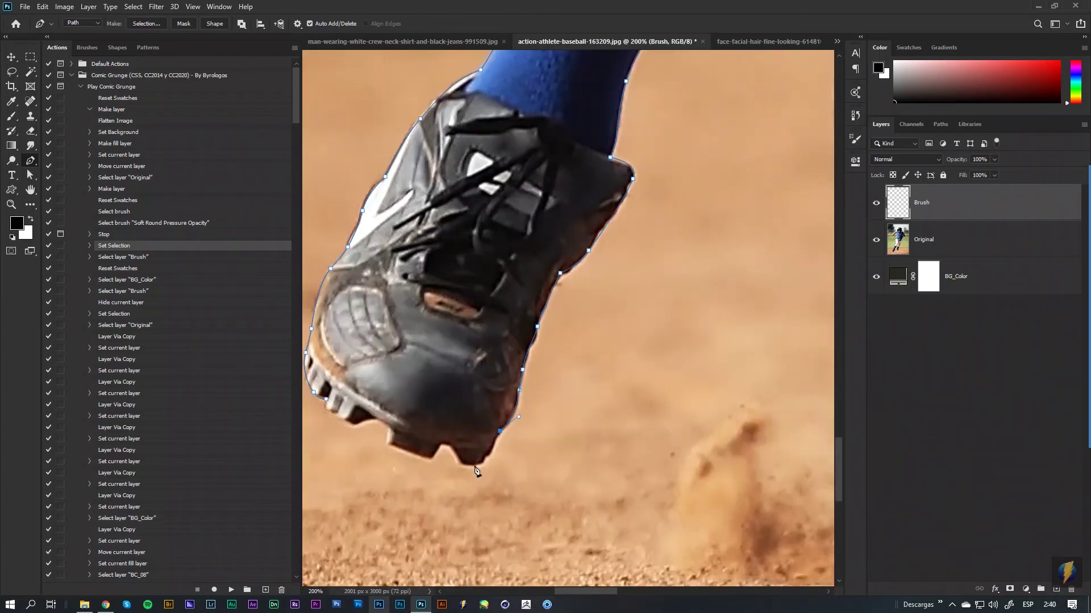
{"action": "left_click", "coordinate": [331, 389]}
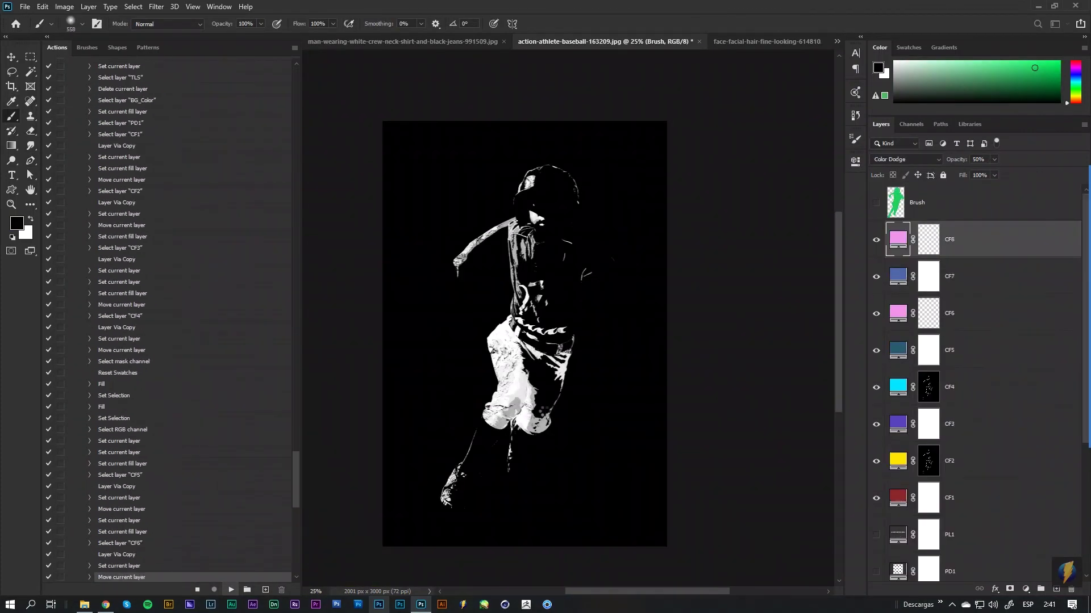
Step: Dismiss the action's completion message, expand the Shadows group and edit the background fill colour
{"action": "key", "text": "Return"}
{"action": "left_click", "coordinate": [889, 270]}
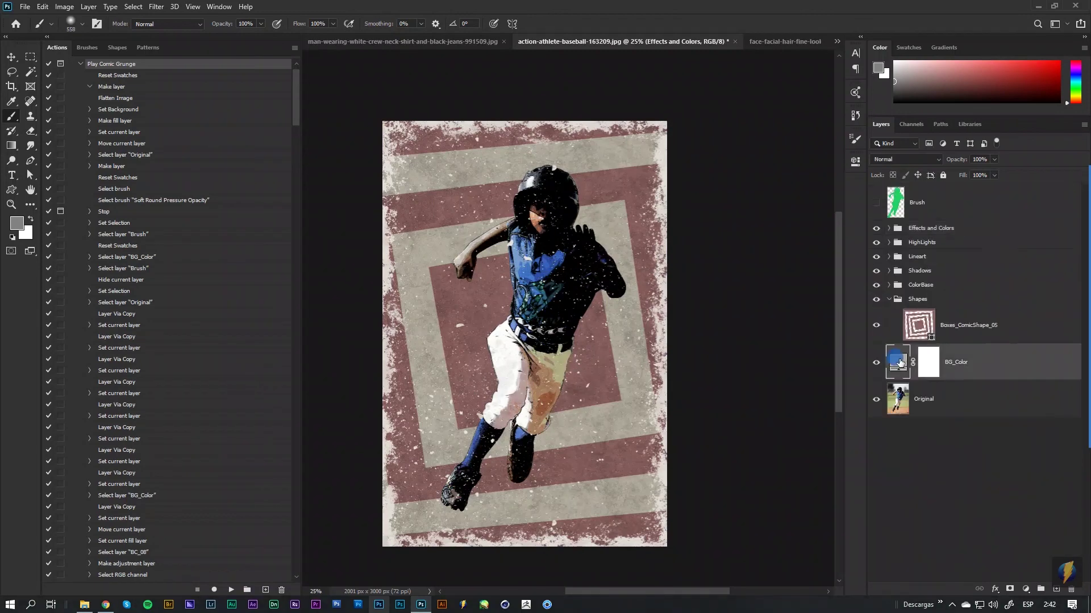
{"action": "double_click", "coordinate": [897, 364]}
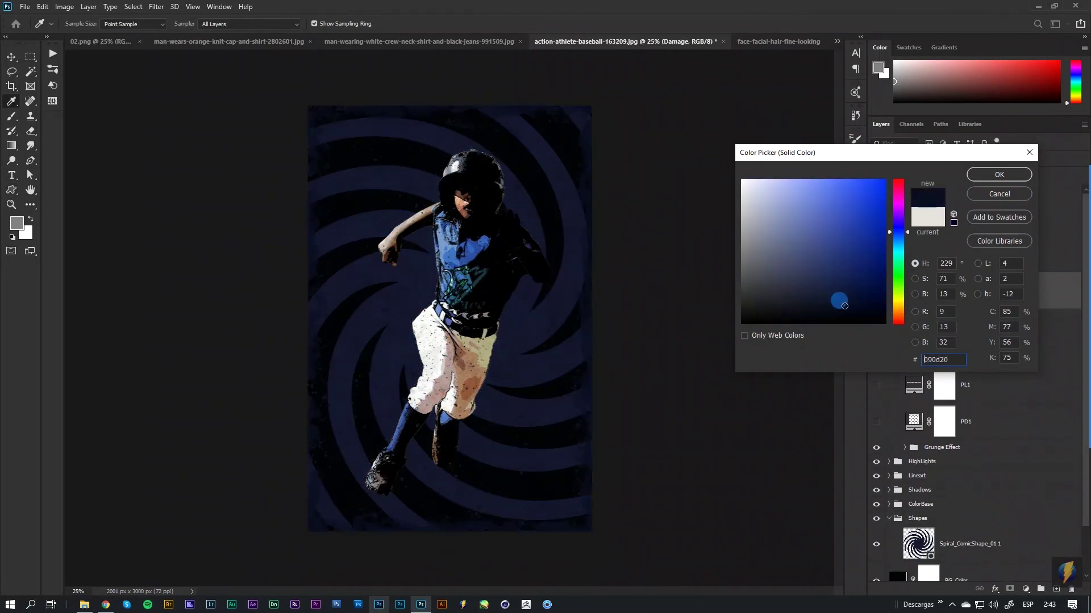
Step: Set the background fill to dark navy and switch the player's base colour to BC_07
{"action": "left_click_drag", "start_coordinate": [813, 322], "coordinate": [797, 288]}
{"action": "left_click", "coordinate": [978, 180]}
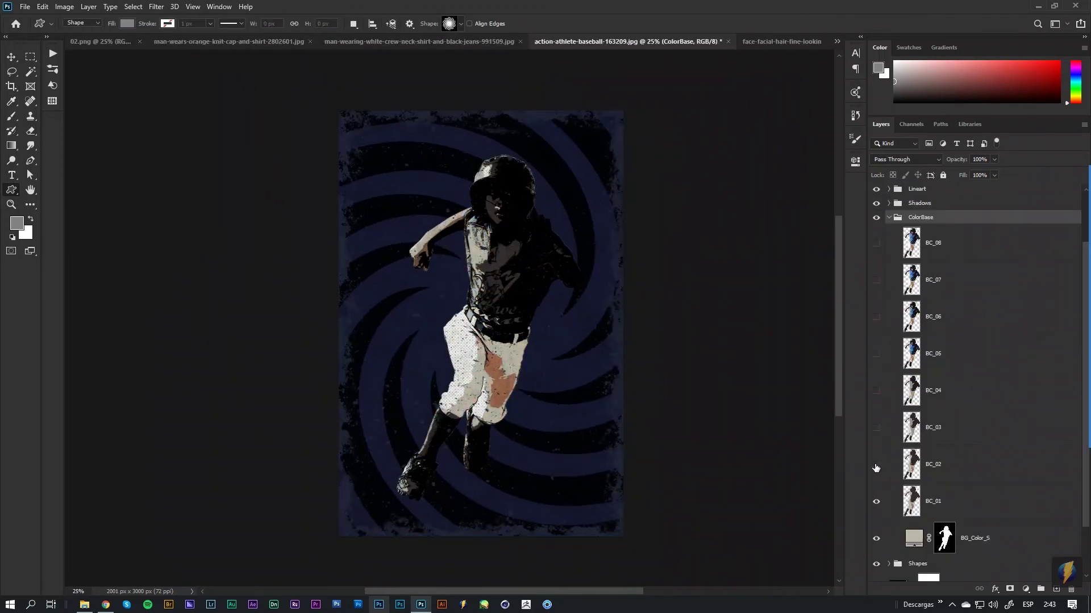
{"action": "left_click", "coordinate": [879, 284]}
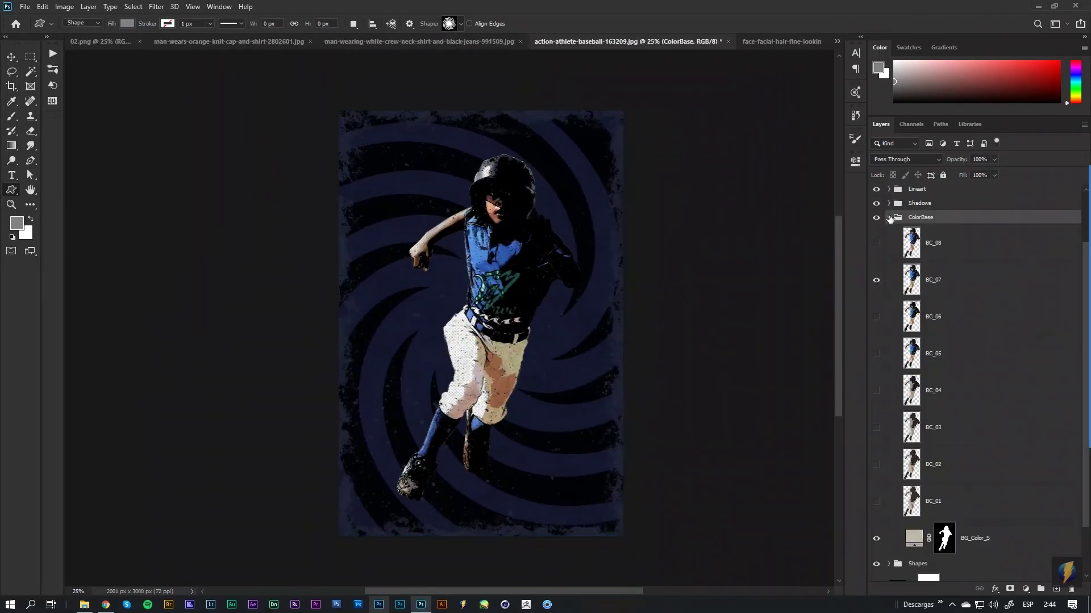
{"action": "scroll", "coordinate": [890, 219], "scroll_direction": "up", "scroll_amount": 2}
{"action": "key", "text": "ctrl+plus"}
{"action": "key", "text": "ctrl+plus"}
{"action": "key", "text": "ctrl+plus"}
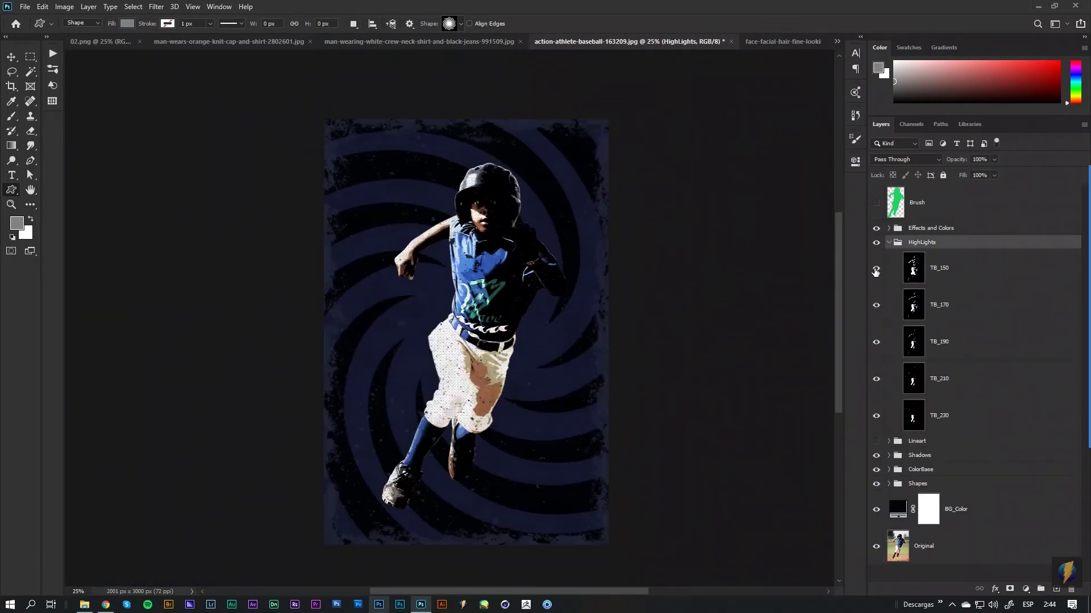
Step: Draw an Arrow comic shape over the player and colour it light purple
{"action": "left_click", "coordinate": [461, 25]}
{"action": "left_click", "coordinate": [509, 130]}
{"action": "left_click_drag", "start_coordinate": [391, 196], "coordinate": [670, 486]}
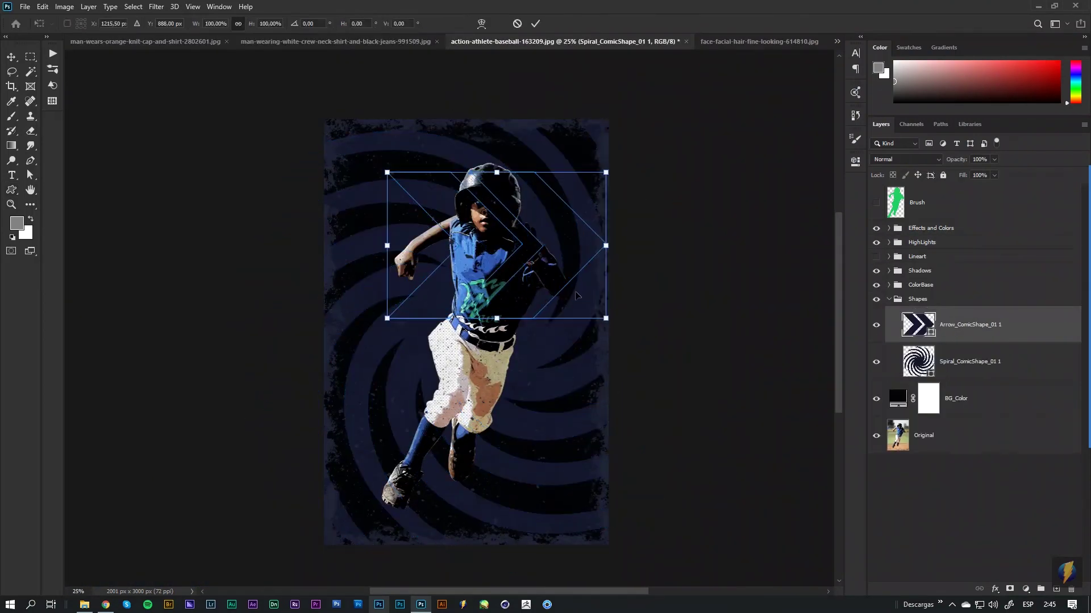
{"action": "double_click", "coordinate": [914, 324]}
{"action": "left_click", "coordinate": [998, 175]}
Step: Duplicate the arrow to both sides at 50% opacity and collapse the Shapes group
{"action": "key", "text": "v"}
{"action": "left_click_drag", "start_coordinate": [591, 202], "coordinate": [624, 204]}
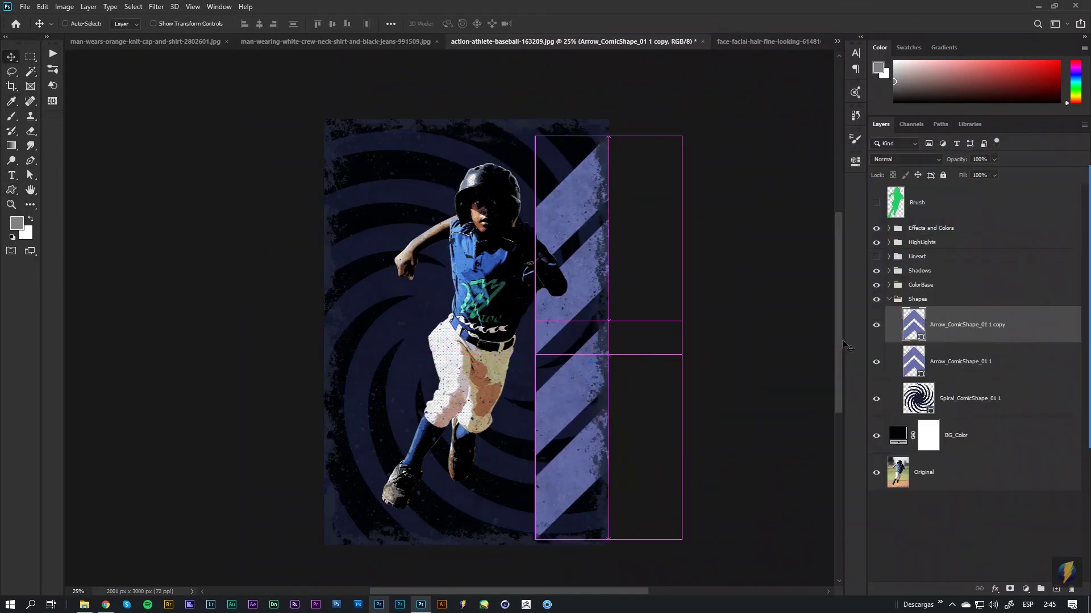
{"action": "key", "text": "5"}
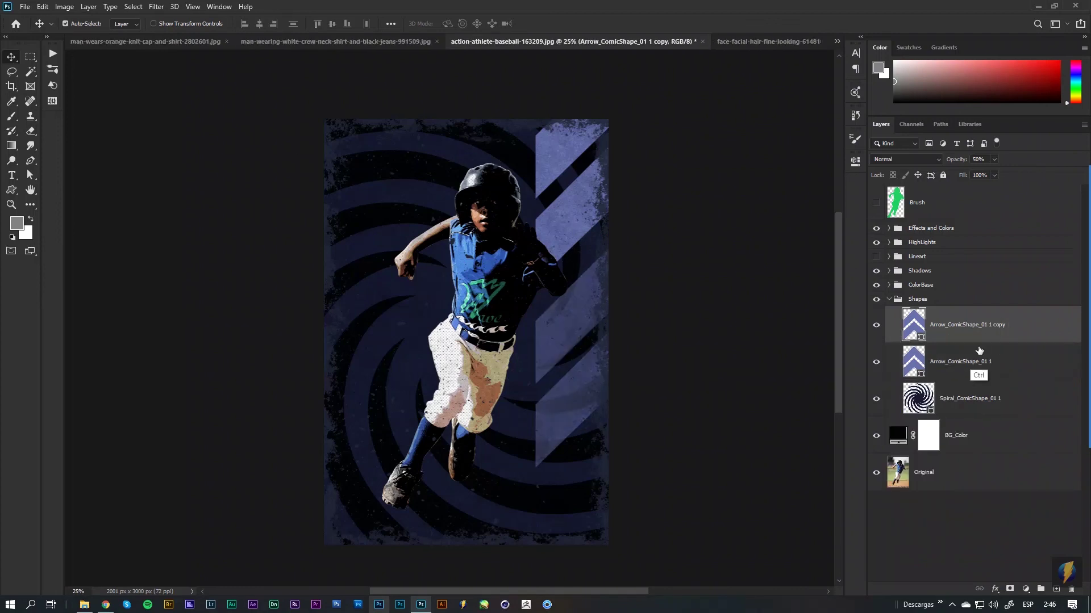
{"action": "left_click_drag", "start_coordinate": [578, 156], "coordinate": [577, 367]}
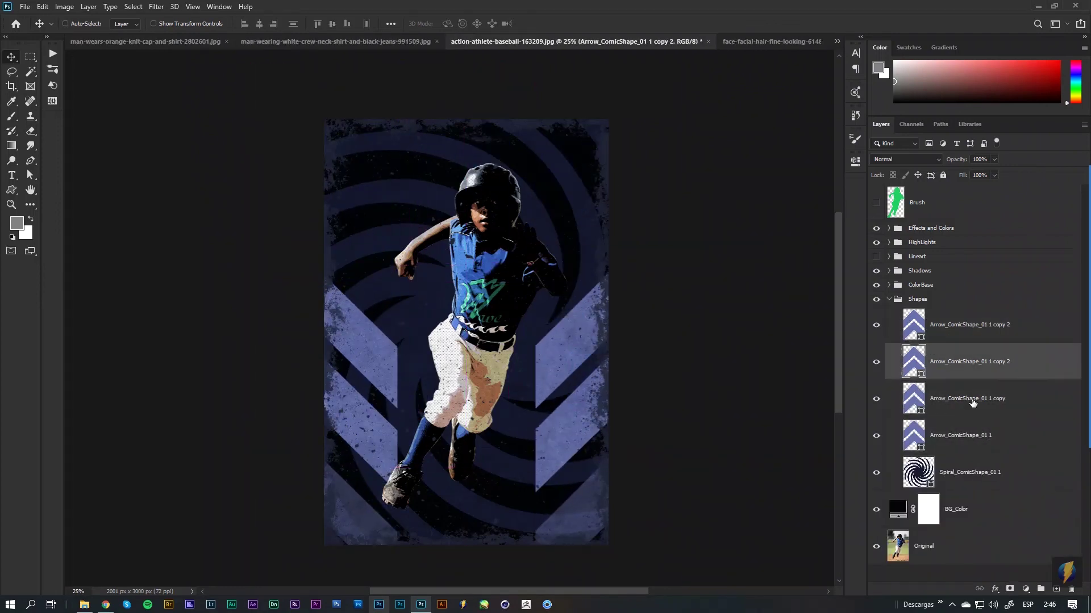
{"action": "left_click", "coordinate": [932, 298]}
{"action": "left_click", "coordinate": [889, 299]}
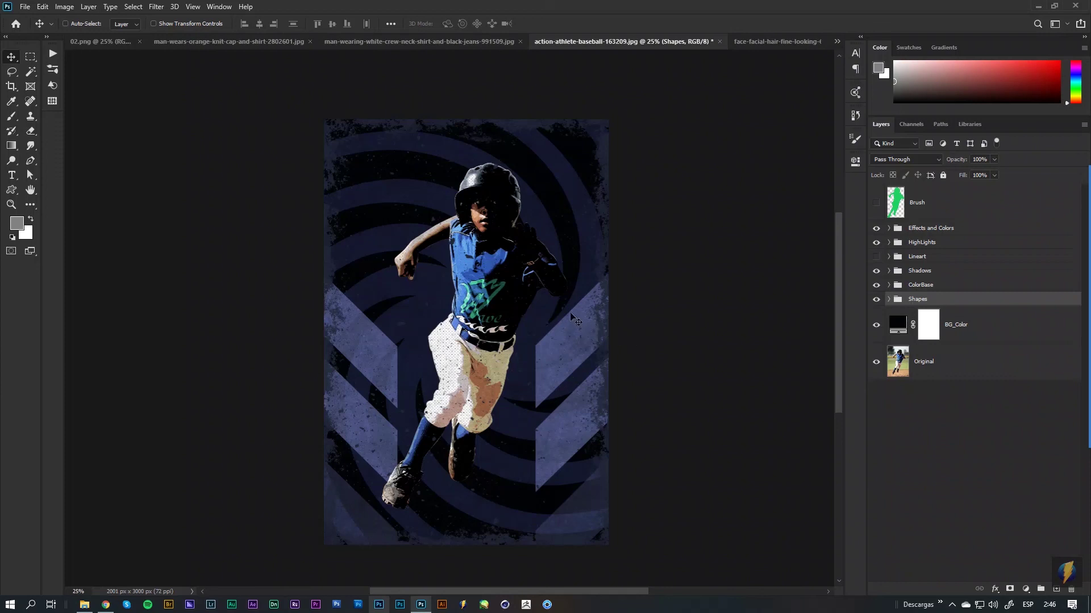
Step: View the white t-shirt and orange knit cap posters, ending on the 02.png swirl portrait
{"action": "left_click", "coordinate": [457, 42]}
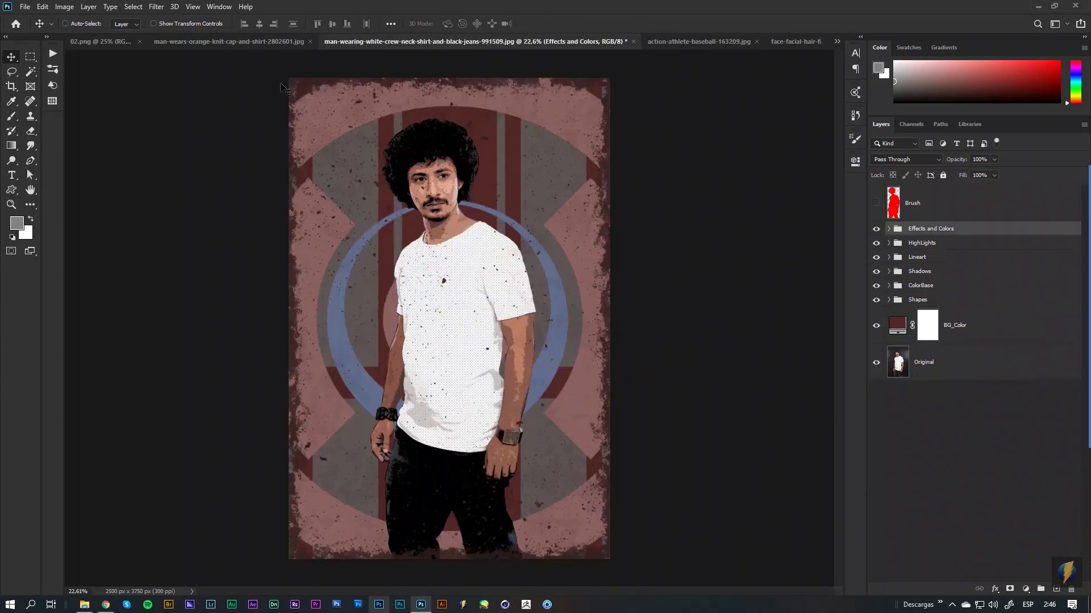
{"action": "left_click", "coordinate": [275, 42]}
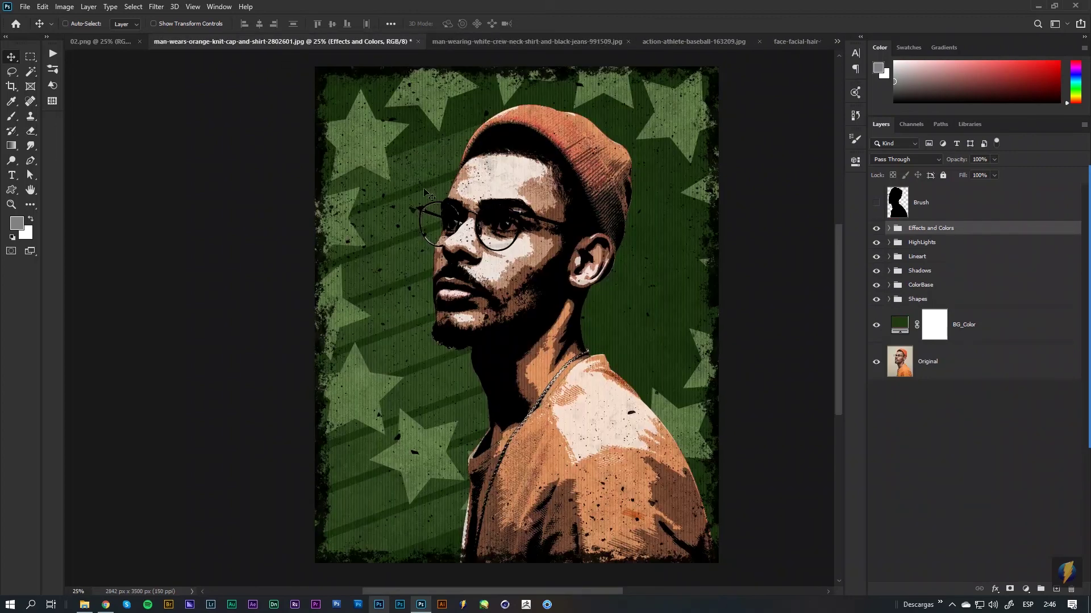
{"action": "left_click", "coordinate": [99, 41]}
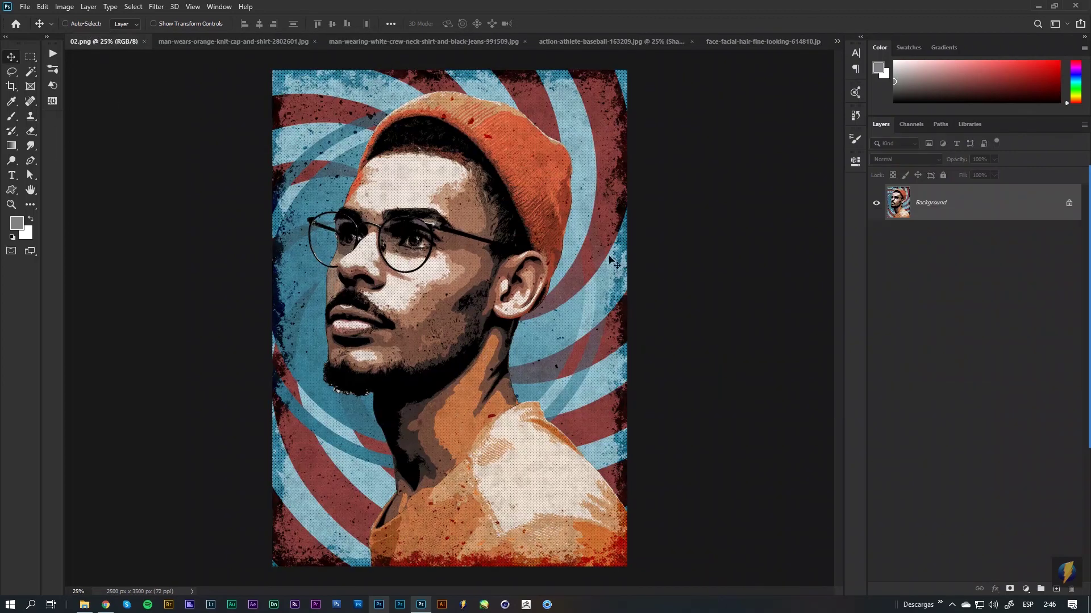